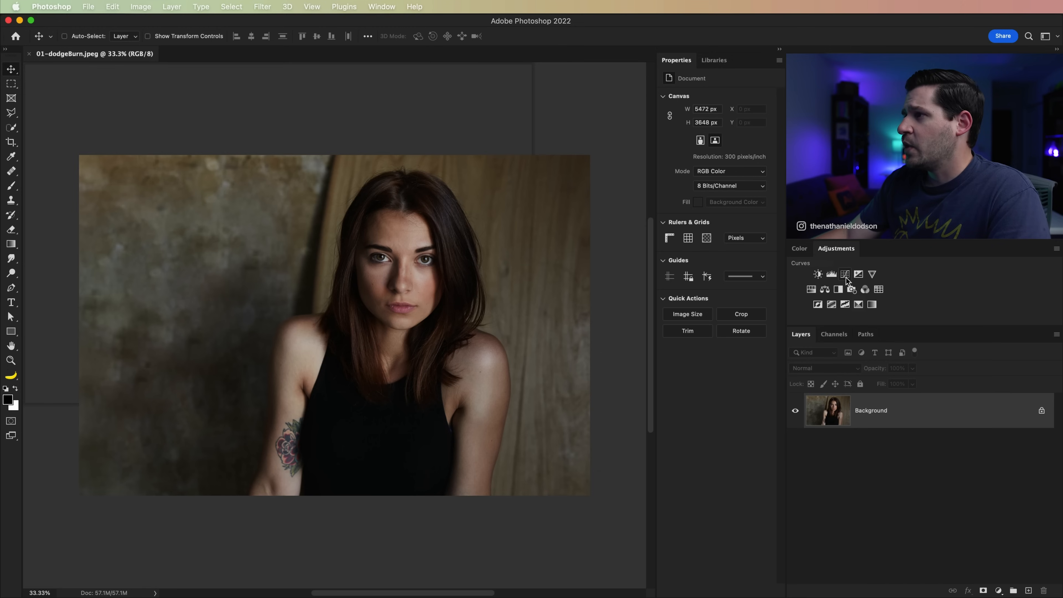
Add two Curves adjustment layers above the Background layer
left_click(845, 275)
left_click(845, 274)
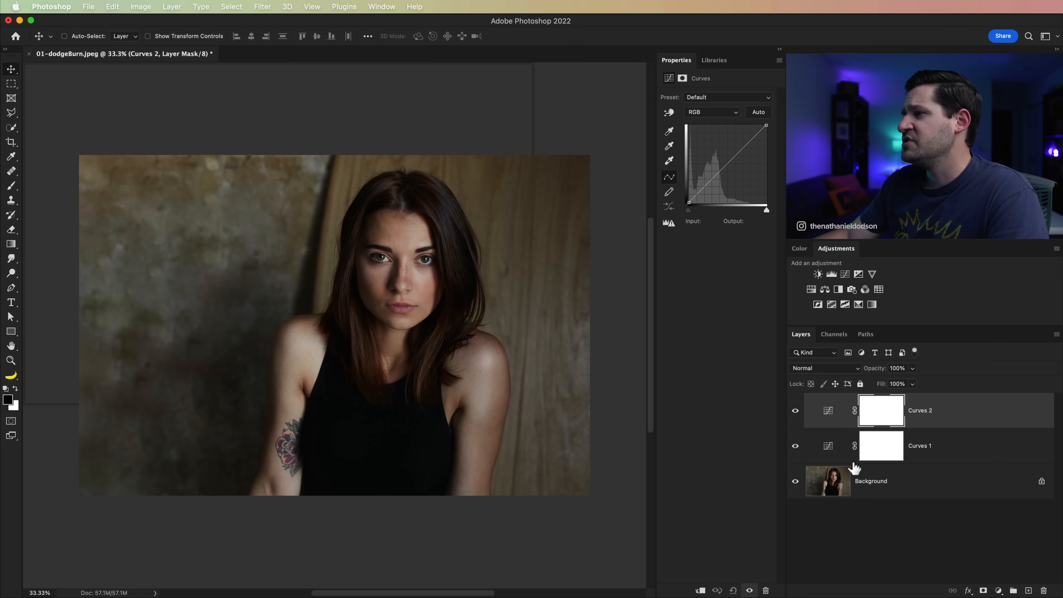
Set the Curves 2 layer's blend mode to Multiply and invert its layer mask to black
left_click(818, 369)
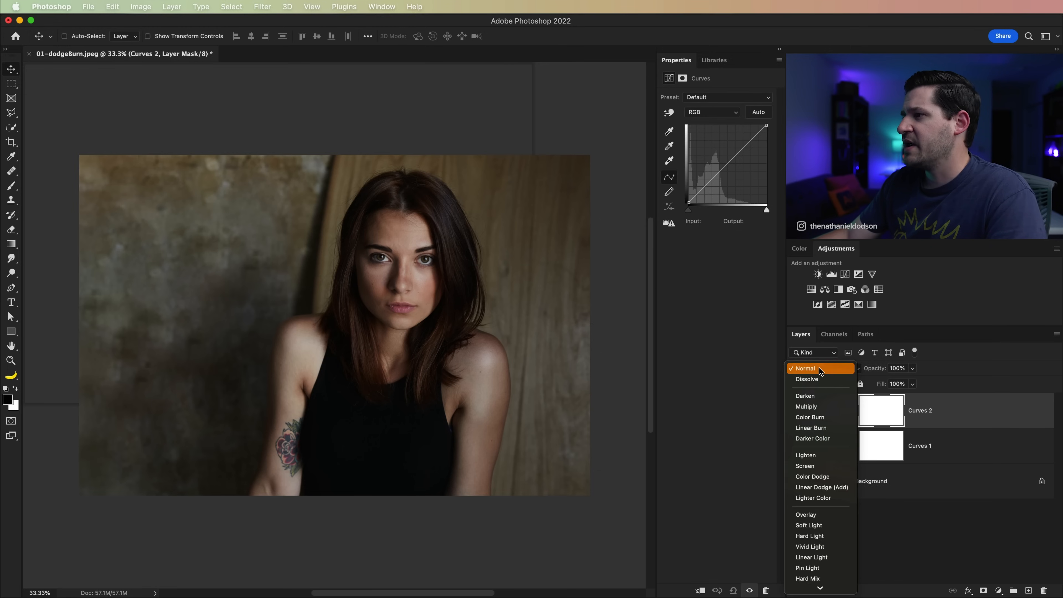
left_click(822, 407)
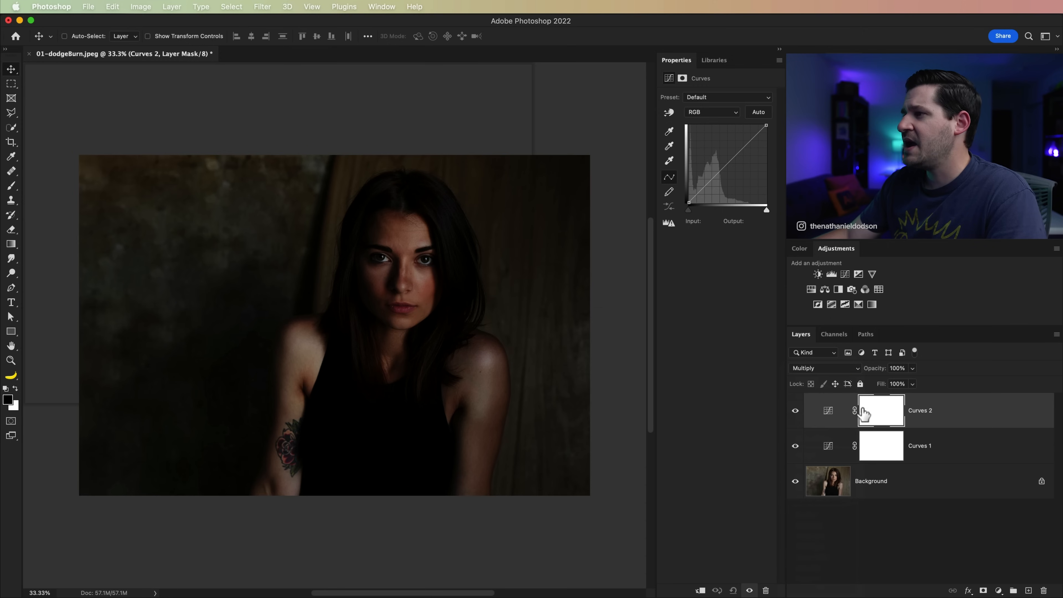
left_click(880, 414)
key("super+i")
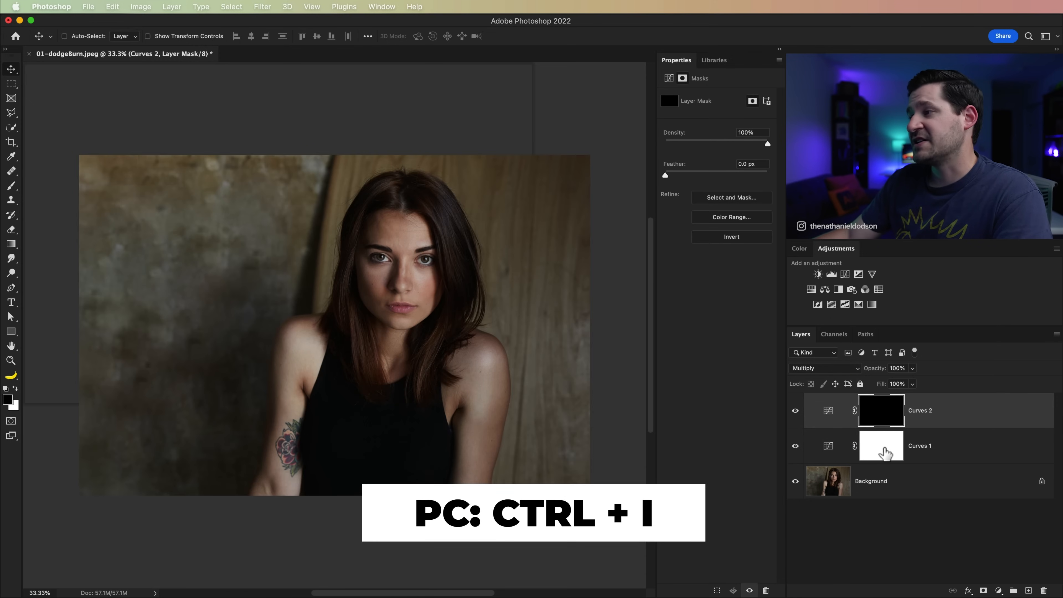
Set the Curves 1 layer's blend mode to Screen and invert its layer mask to black
left_click(878, 452)
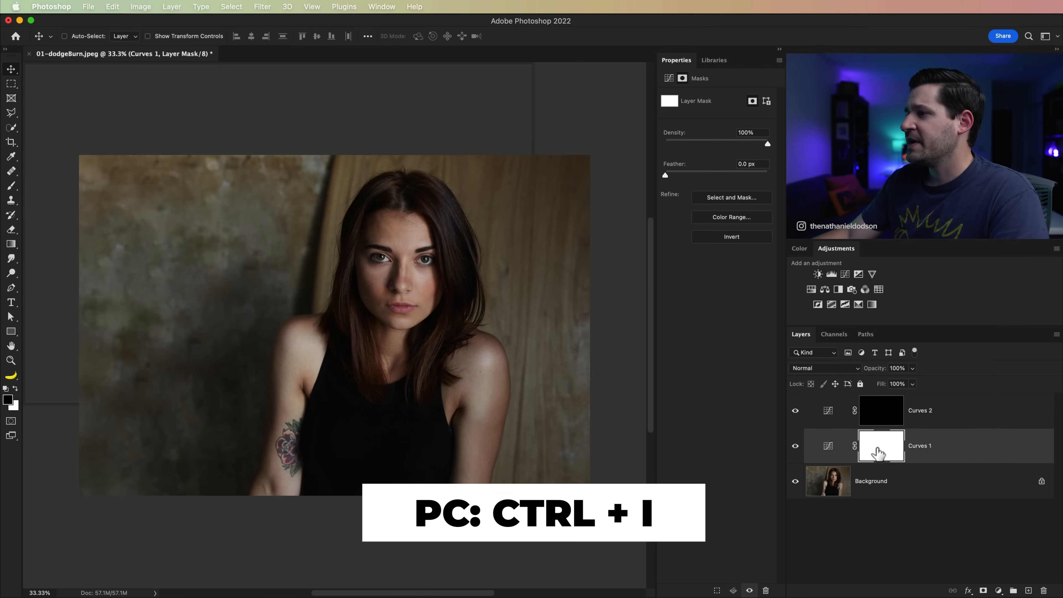
left_click(831, 368)
left_click(819, 465)
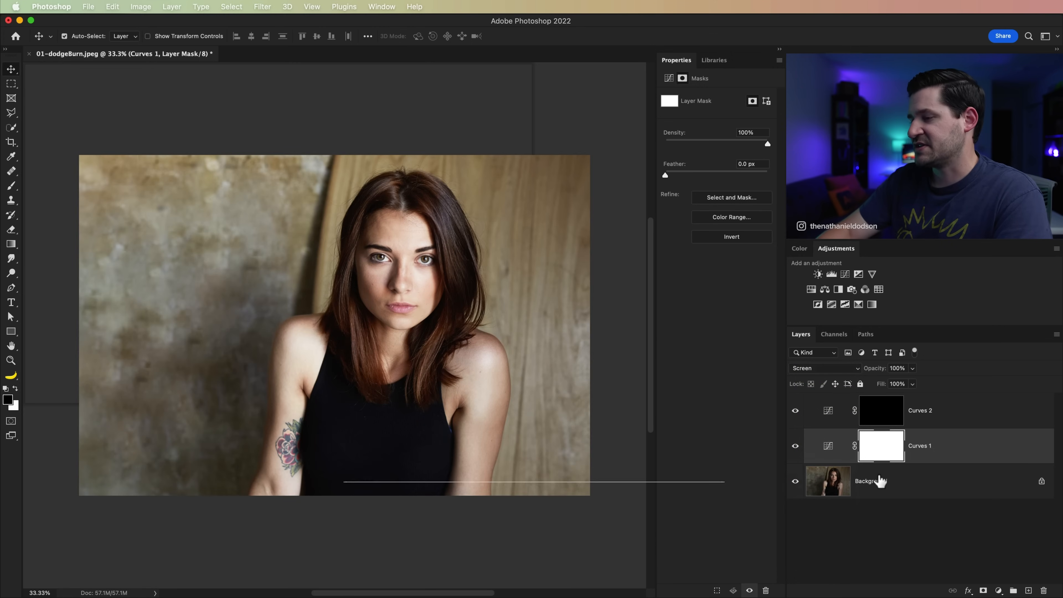
key("super+i")
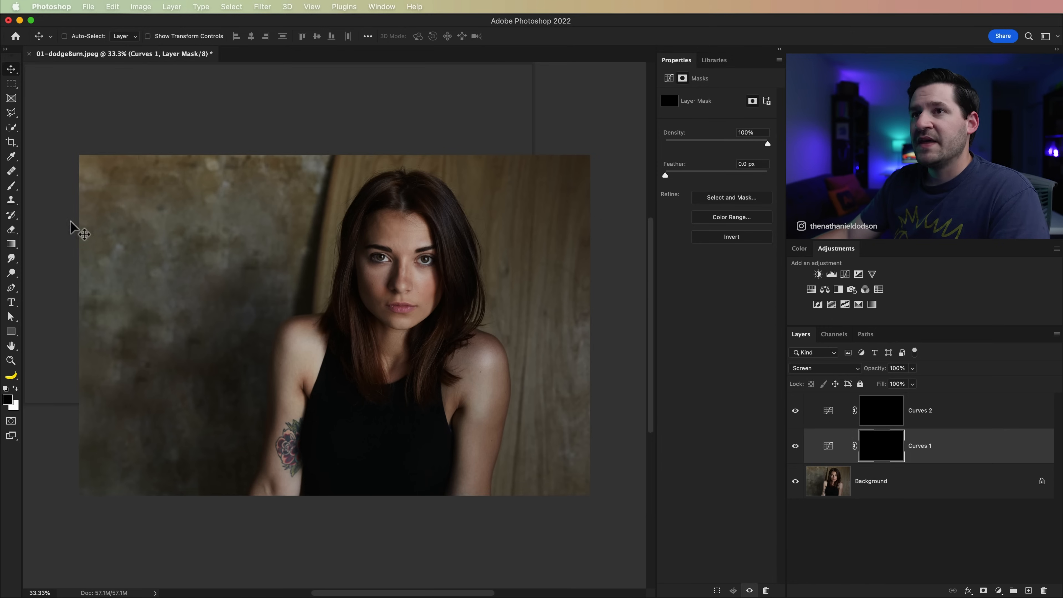
Set up the Brush tool with a 50 px size, 100% hardness and white as the foreground color
left_click(11, 185)
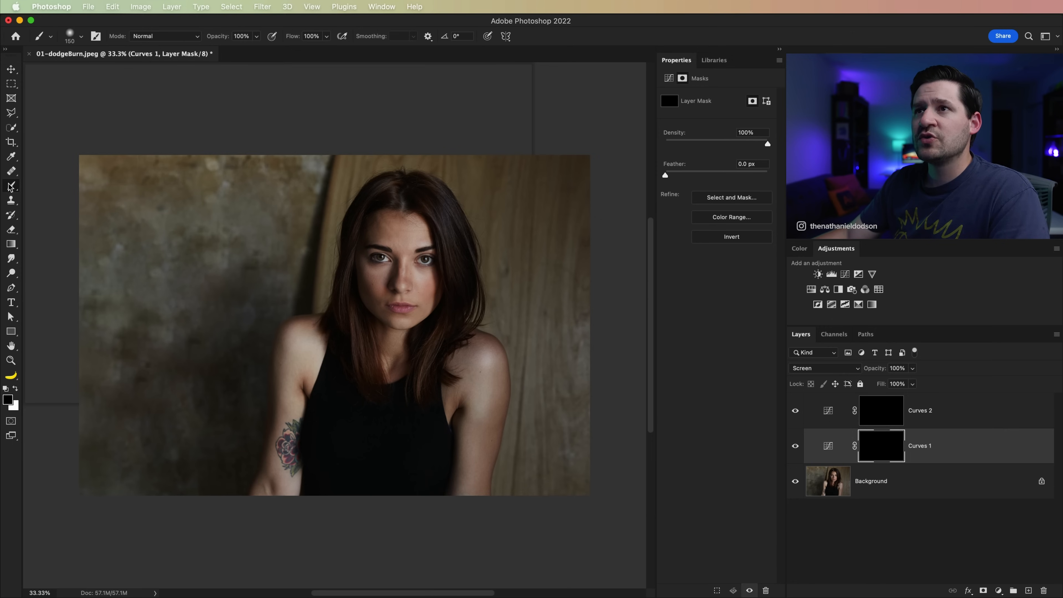
left_click(81, 37)
left_click_drag(98, 72, 83, 74)
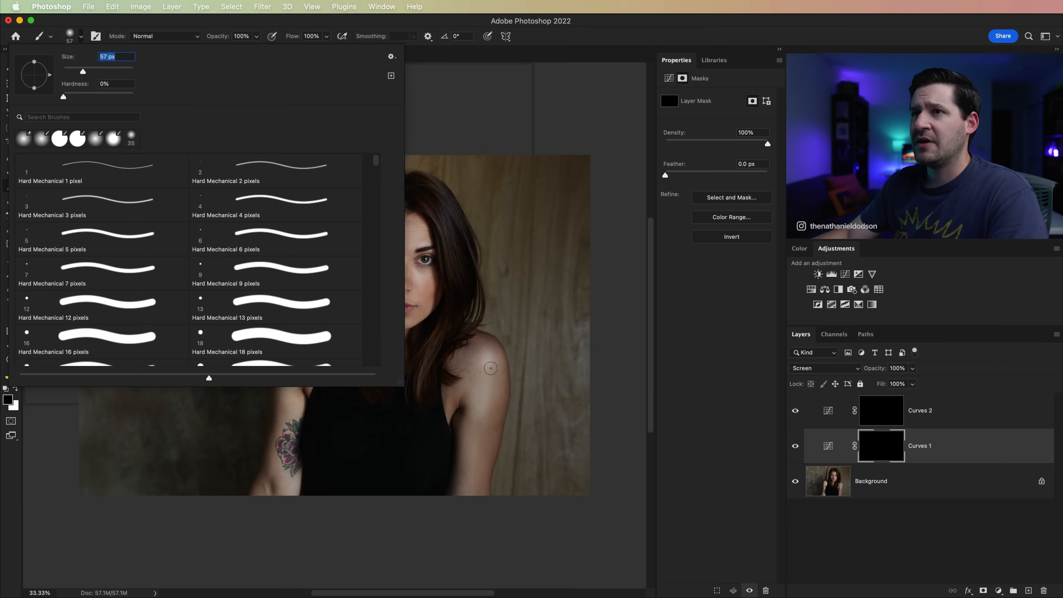
type("50")
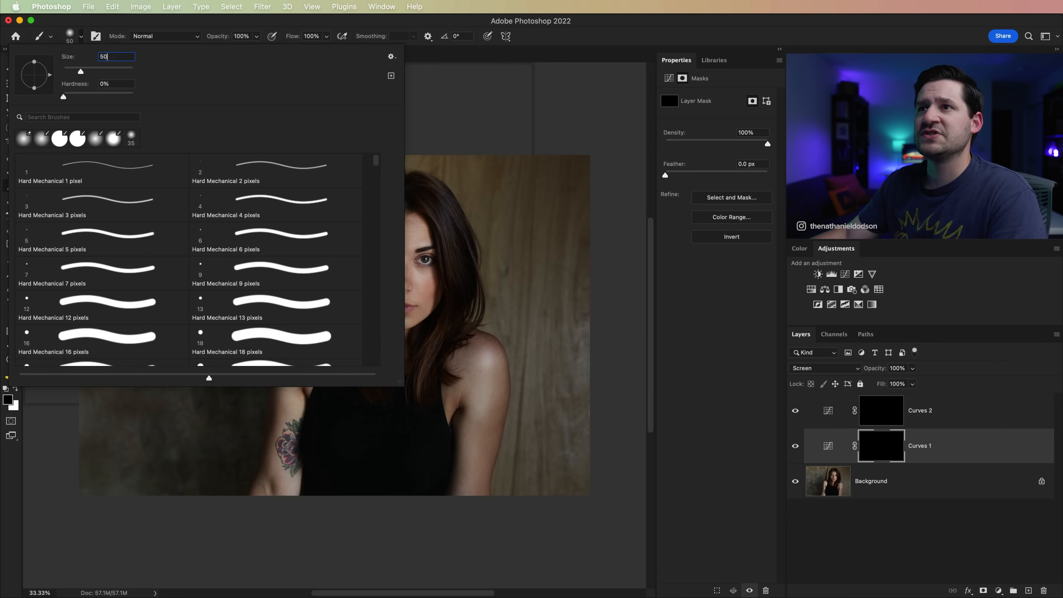
left_click_drag(117, 97, 225, 96)
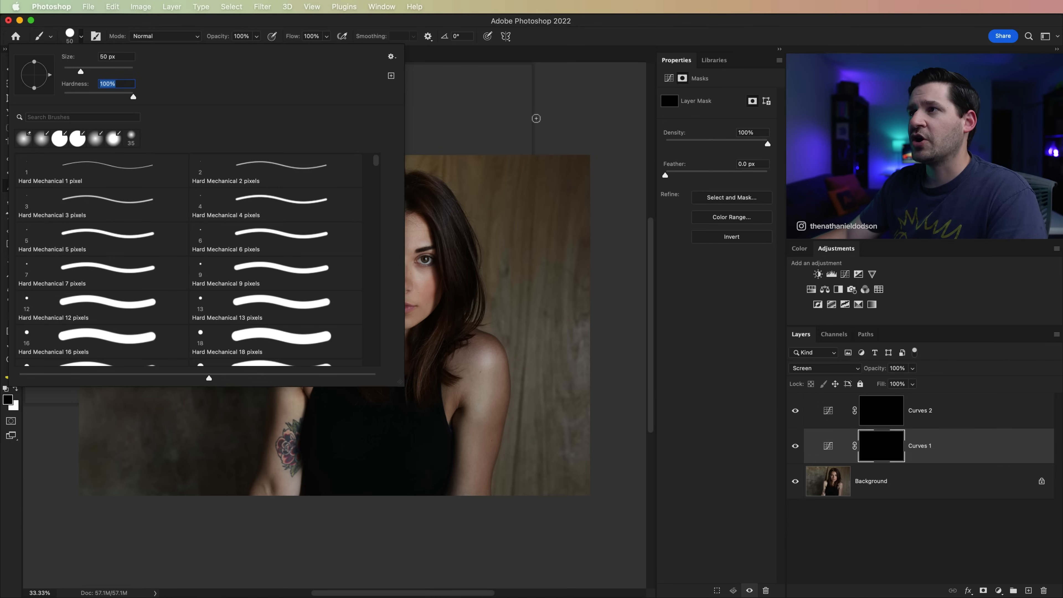
key("Return")
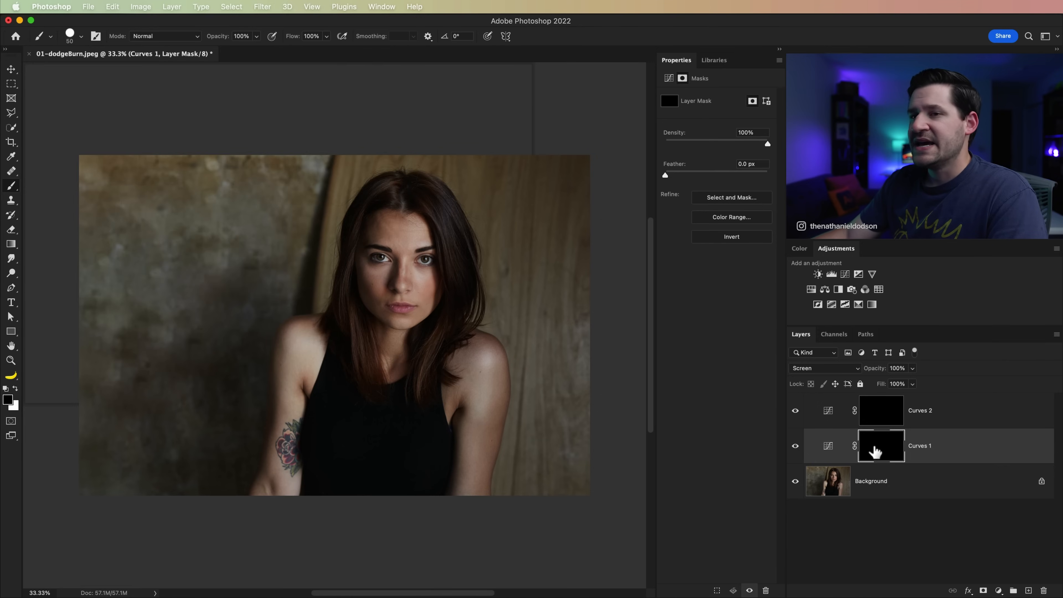
key("x")
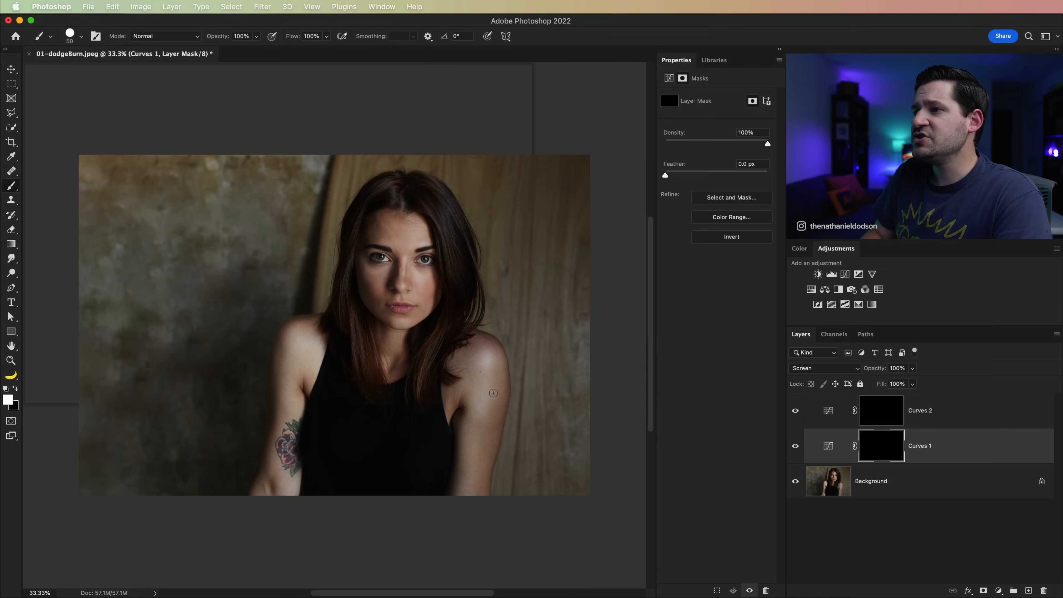
Paint white highlight strokes on the Curves 1 mask down both arms and over the neck and chin
left_click_drag(480, 350, 491, 385)
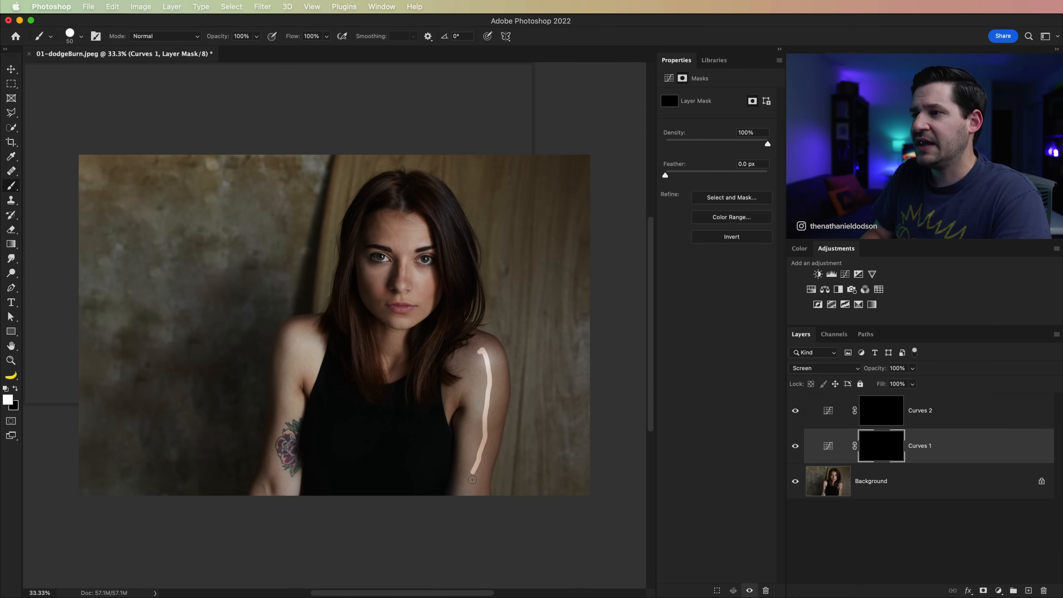
left_click_drag(473, 476, 467, 494)
mouse_move(316, 359)
left_mouse_down()
mouse_move(296, 360)
mouse_move(293, 417)
left_mouse_up()
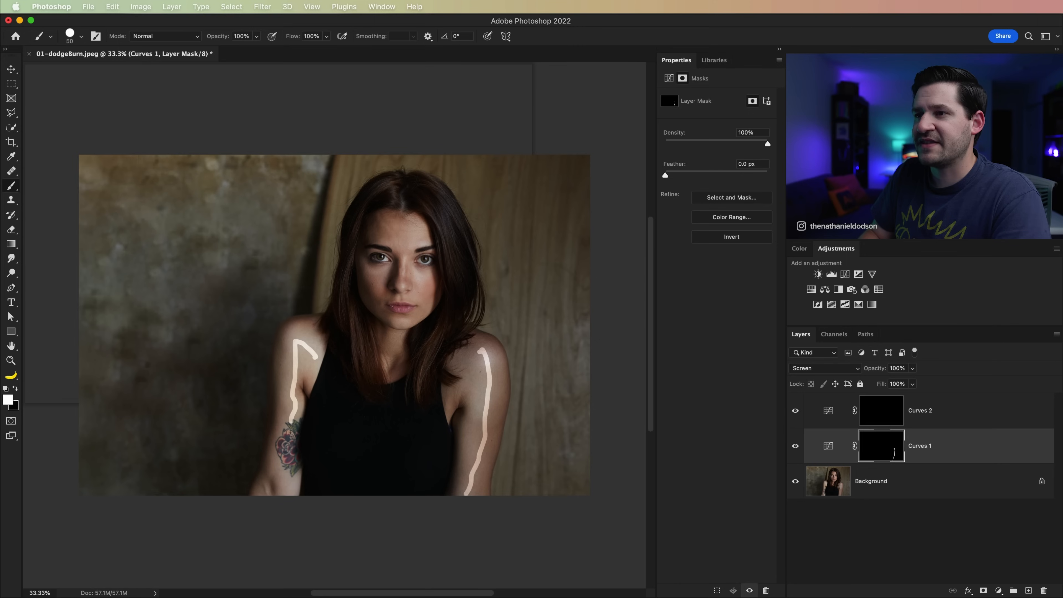
left_click_drag(285, 476, 284, 481)
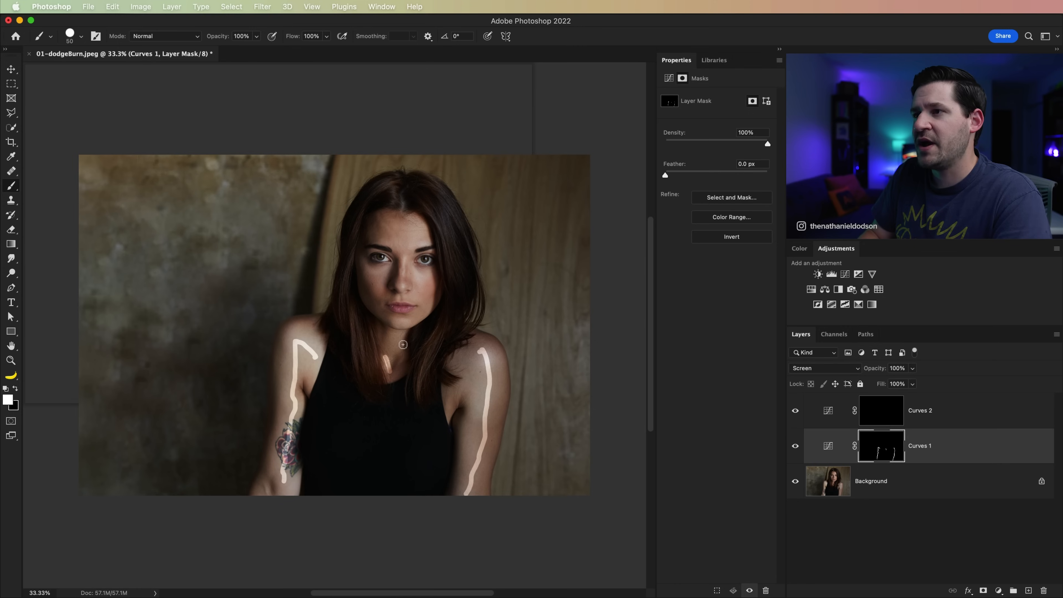
left_click_drag(396, 320, 409, 321)
Paint highlight strokes on the Curves 1 mask across the forehead and beneath both eyes
key("z")
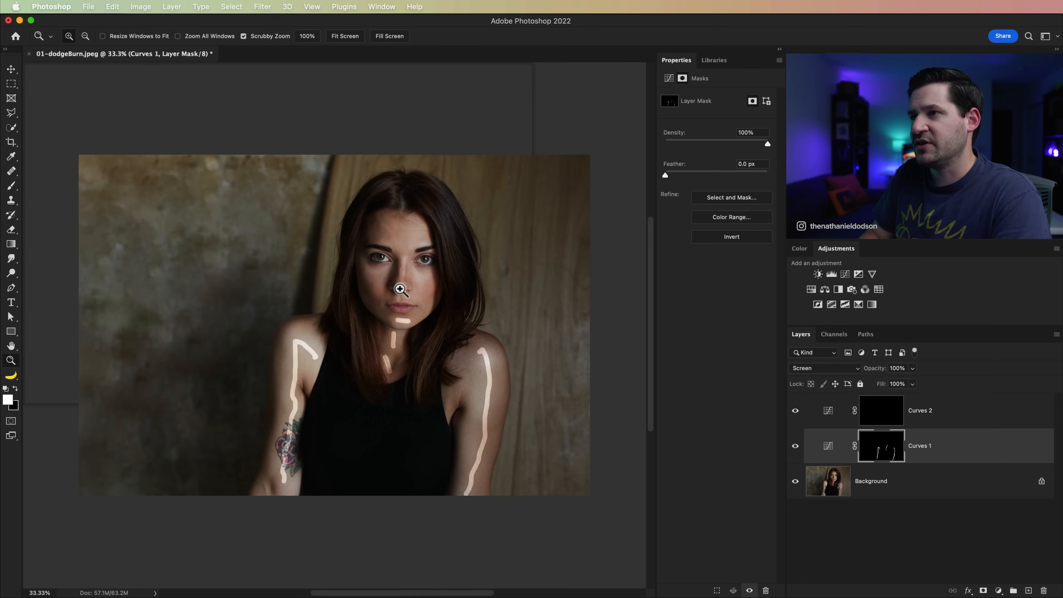
left_click_drag(404, 276, 421, 281)
key("b")
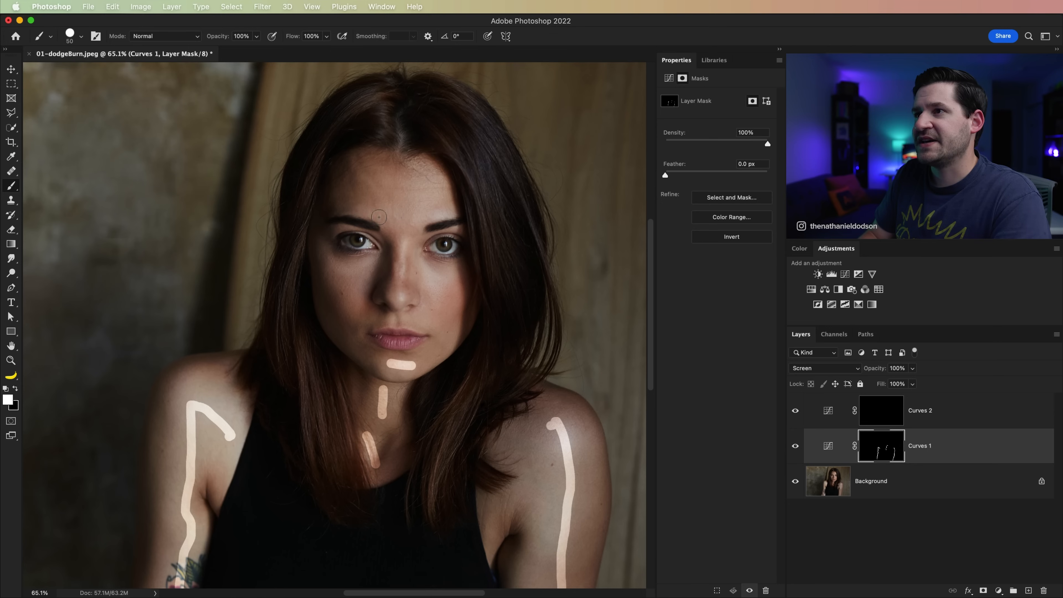
mouse_move(391, 214)
left_mouse_down()
mouse_move(420, 198)
mouse_move(435, 206)
left_mouse_up()
left_click_drag(340, 273, 357, 273)
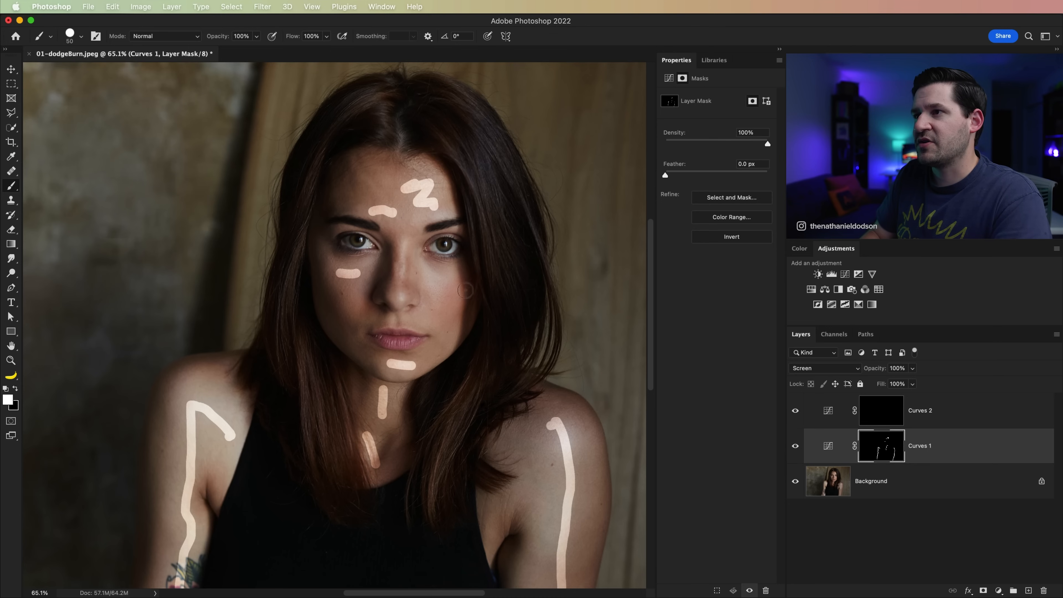
left_click_drag(432, 276, 454, 279)
Reduce the brush to 25 px and paint highlights down the nose, above the upper lip and above the inner brow
key("bracketleft")
key("bracketleft")
key("bracketleft")
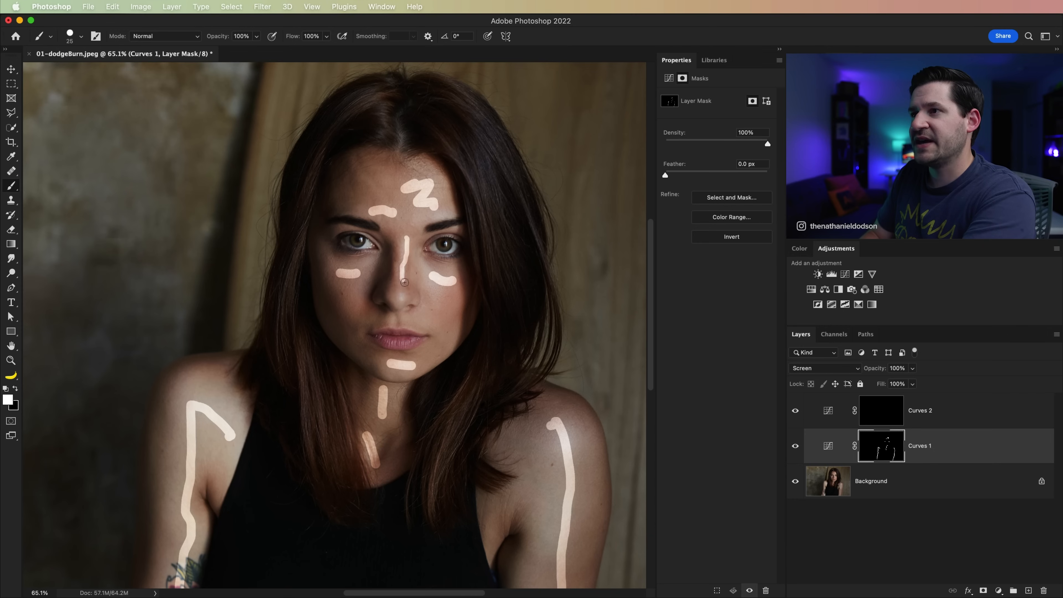
left_click_drag(392, 317, 391, 322)
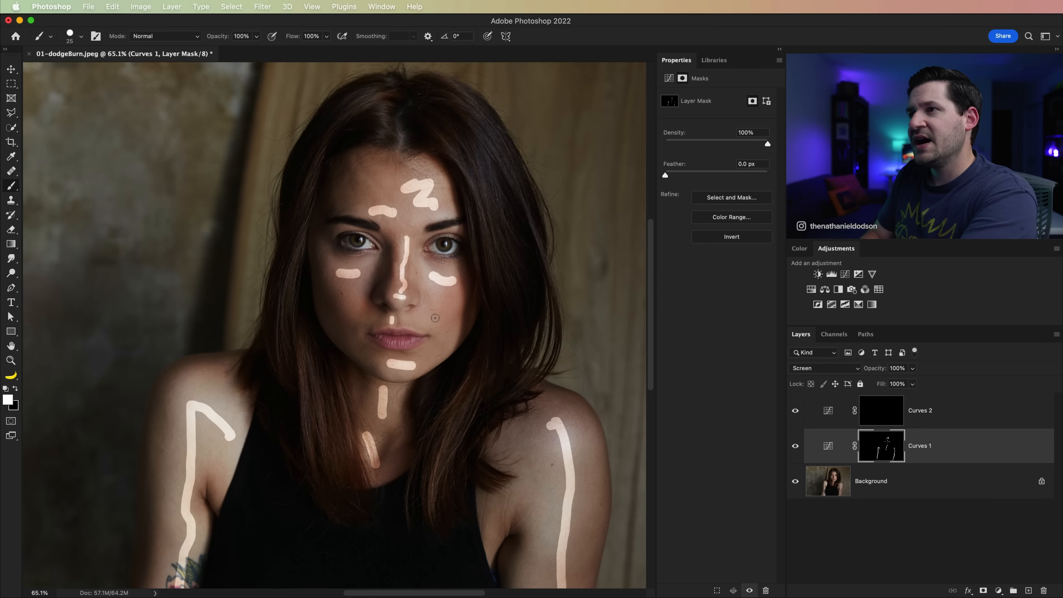
left_click_drag(408, 223, 420, 216)
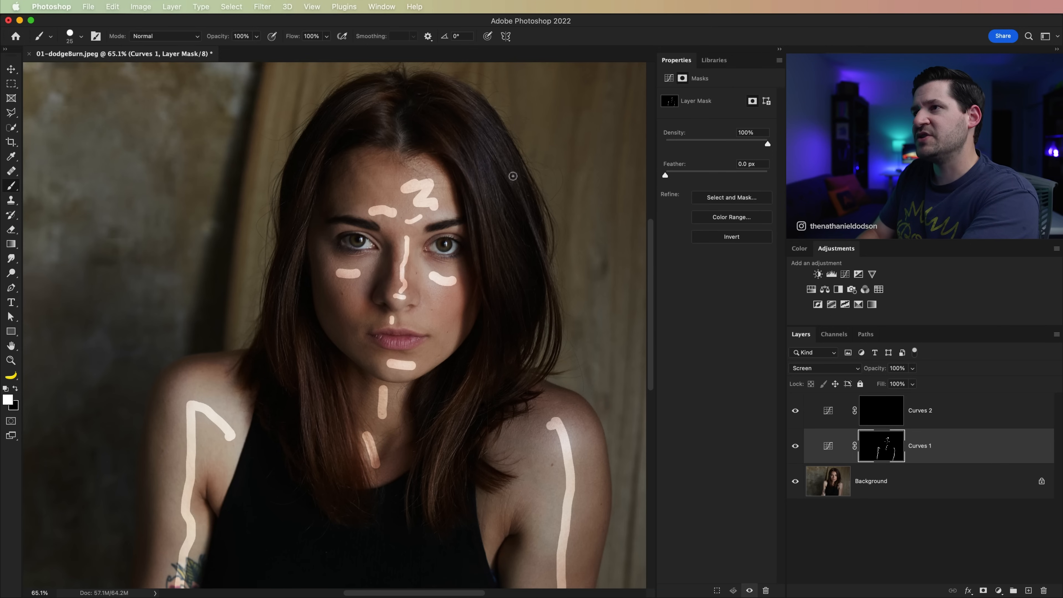
Paint thin highlight strokes on the Curves 1 mask along the hair at the crown and on both sides of the face
left_click_drag(478, 115, 491, 208)
left_click_drag(382, 83, 380, 138)
mouse_move(299, 245)
left_mouse_down()
mouse_move(288, 334)
mouse_move(311, 368)
mouse_move(327, 472)
left_mouse_up()
left_click_drag(337, 418, 337, 444)
left_click_drag(437, 490, 478, 372)
left_click_drag(497, 265, 493, 239)
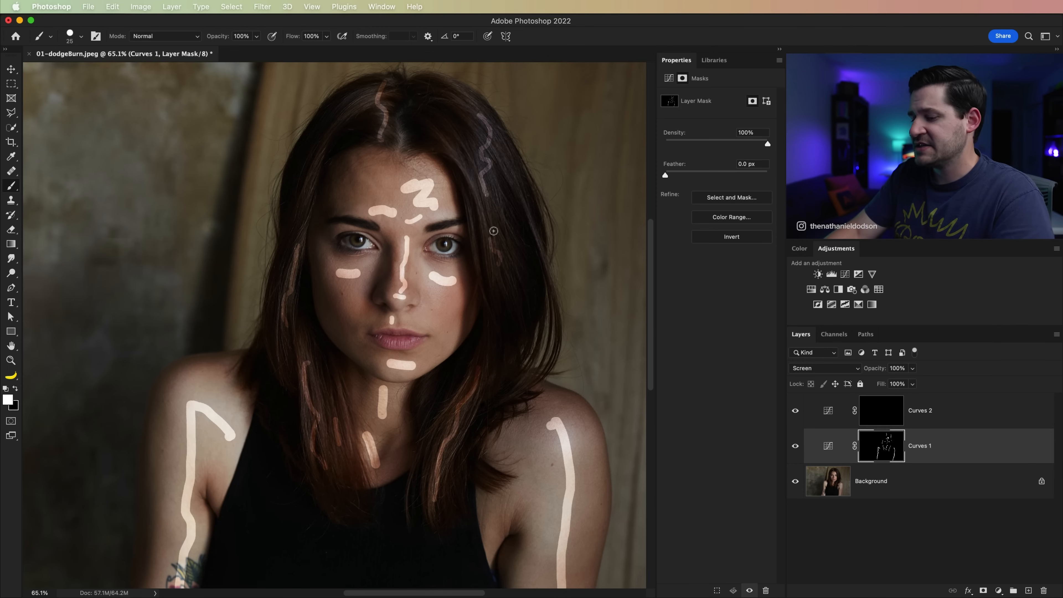
Paint shadow strokes in white on the Curves 2 mask along the tattooed arm and shoulder, face contours, hairline and hair parting
key("super+minus")
key("super+minus")
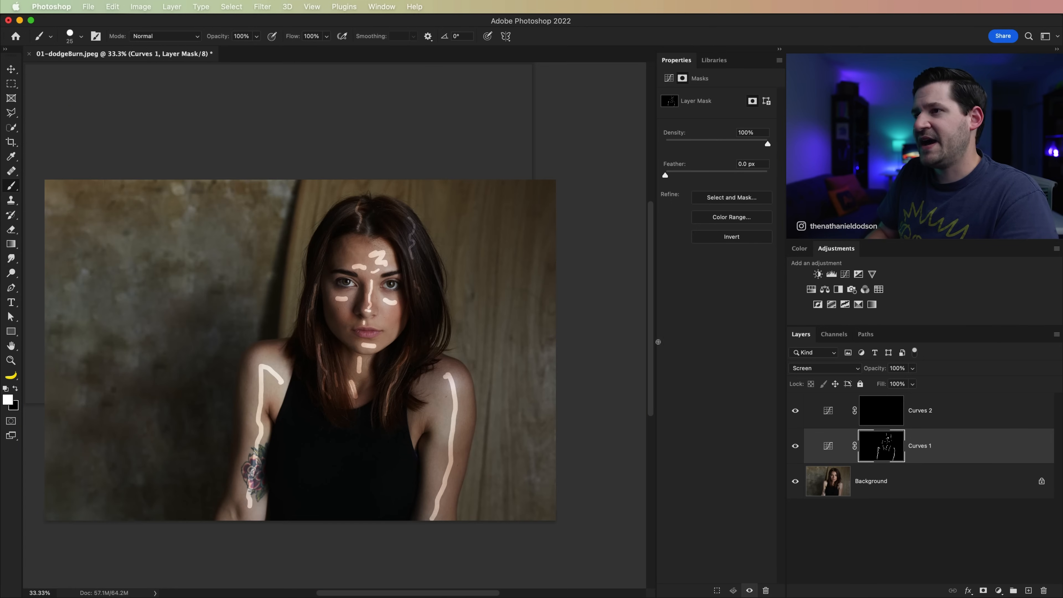
left_click(886, 409)
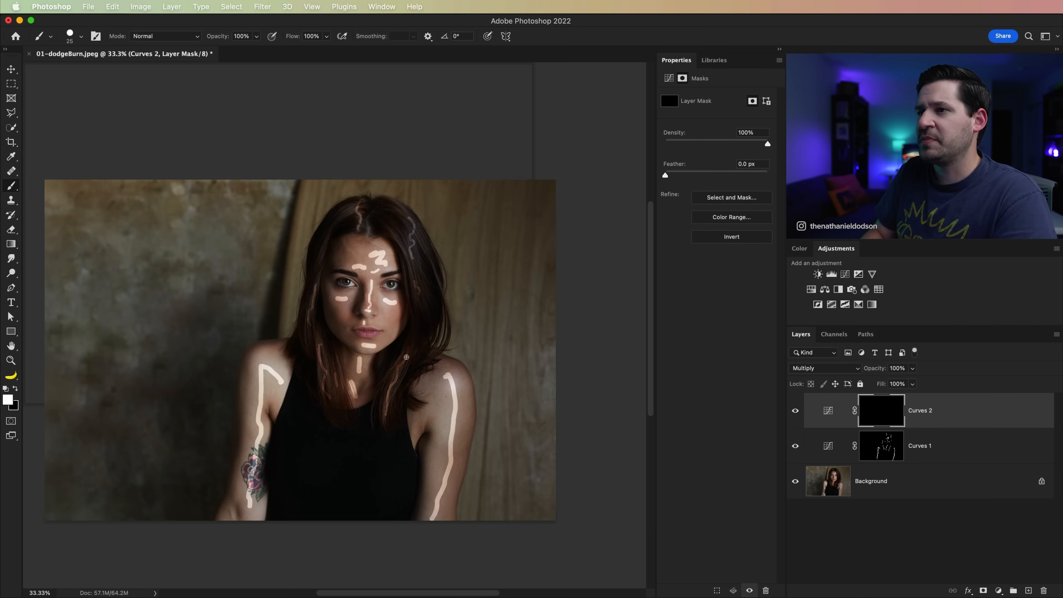
key("z")
left_click(368, 351)
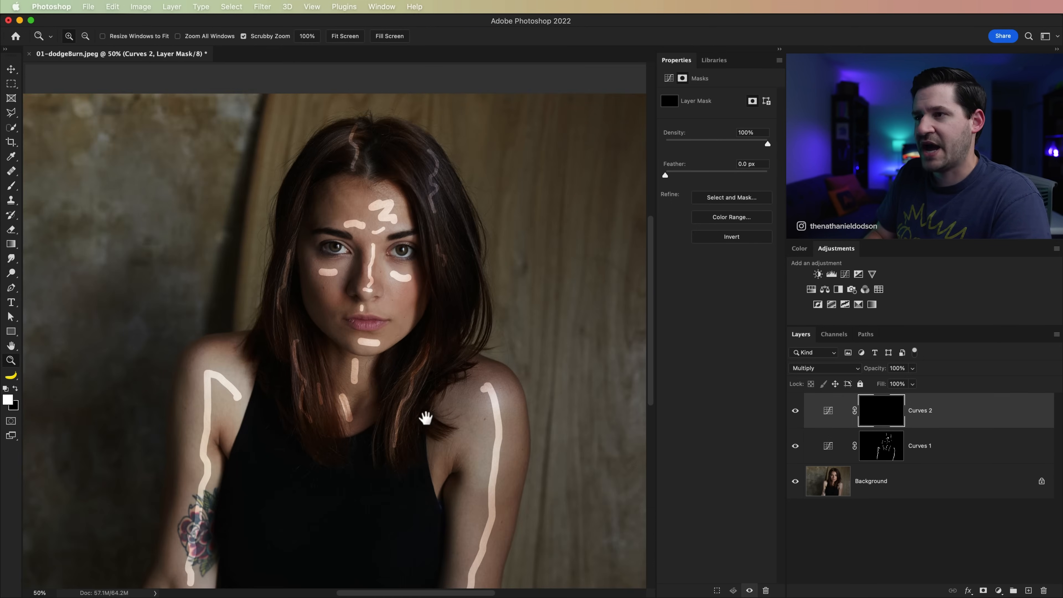
left_click_drag(423, 416, 427, 352)
key("b")
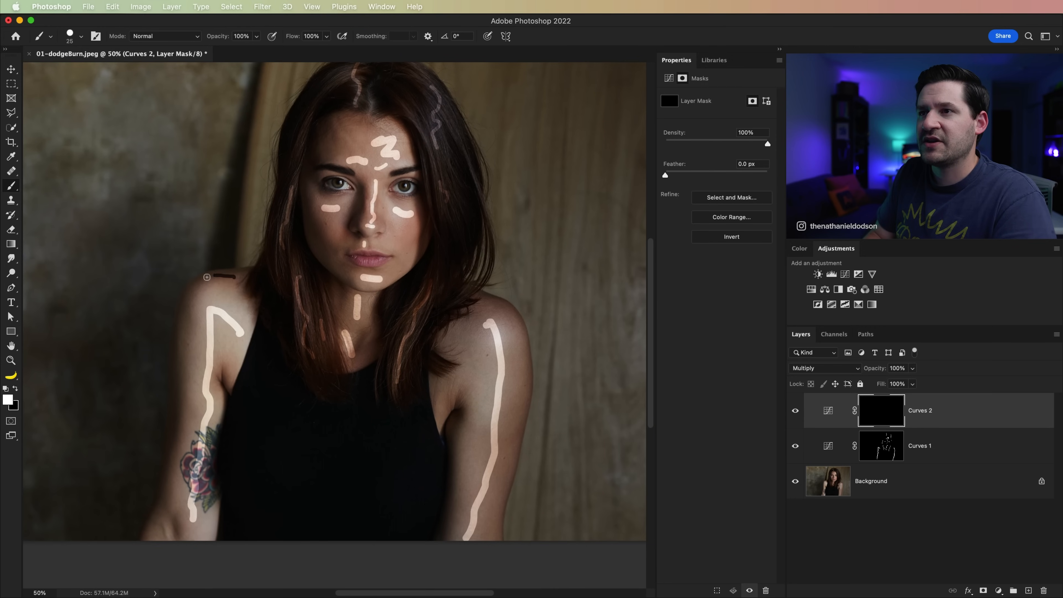
left_click_drag(182, 358, 182, 368)
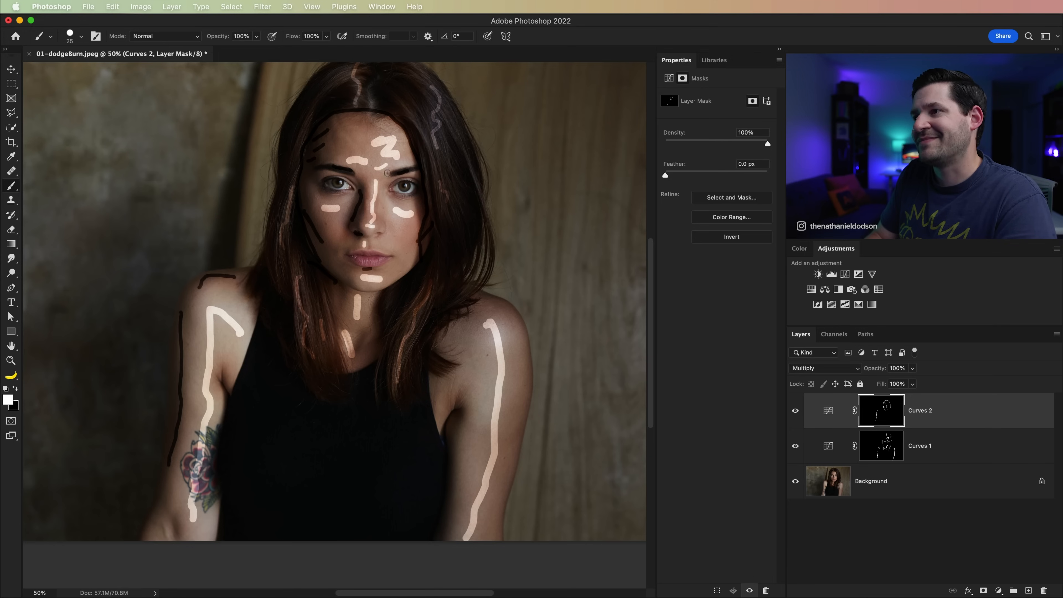
left_click_drag(400, 99, 408, 150)
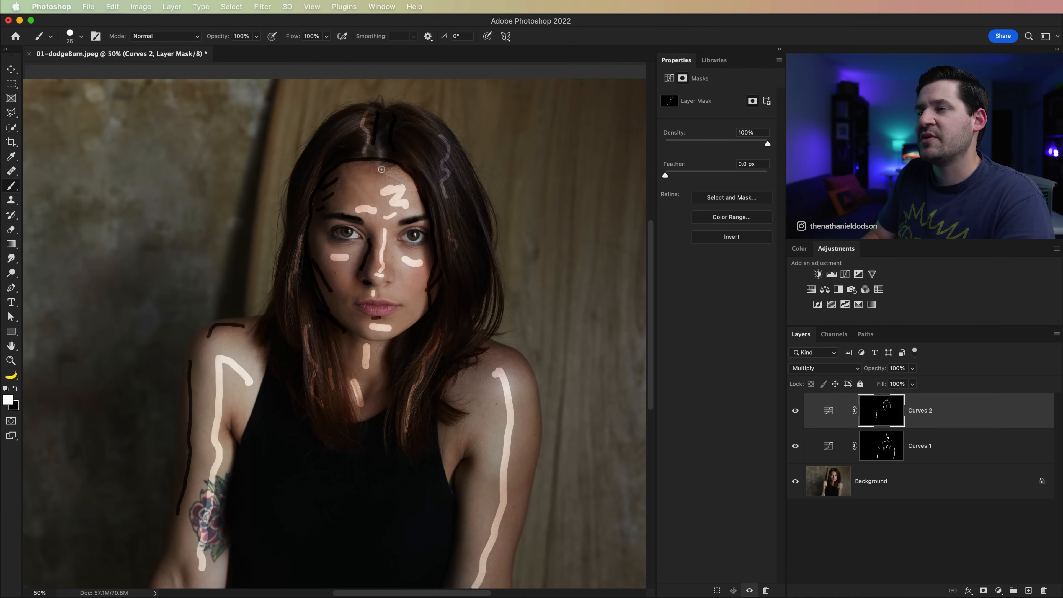
Feather the Curves 2 layer mask by about 50.5 px to soften the shadow strokes
key("super+minus")
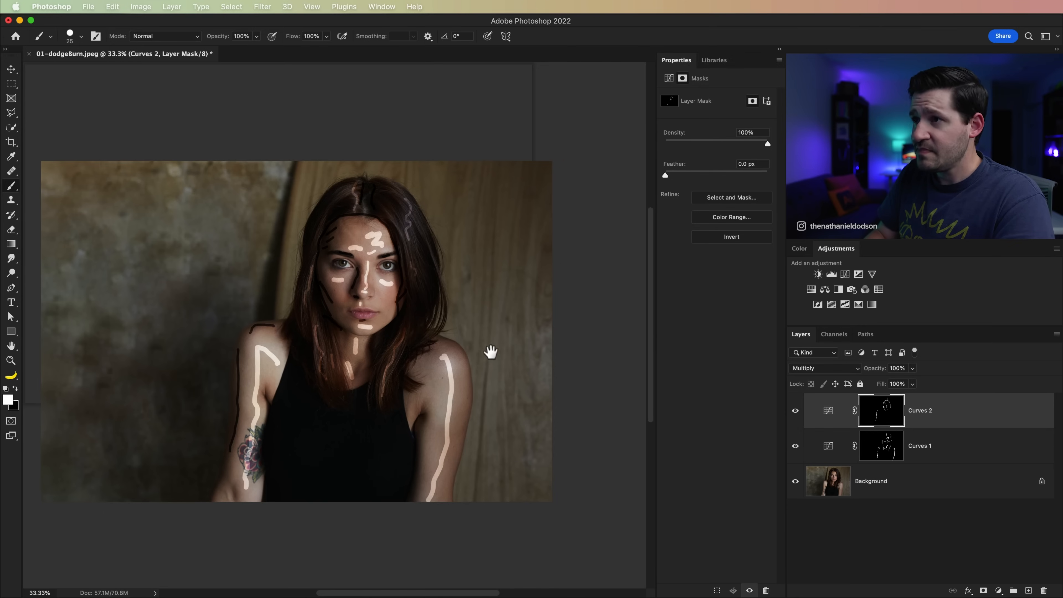
left_click_drag(493, 351, 498, 332)
key("v")
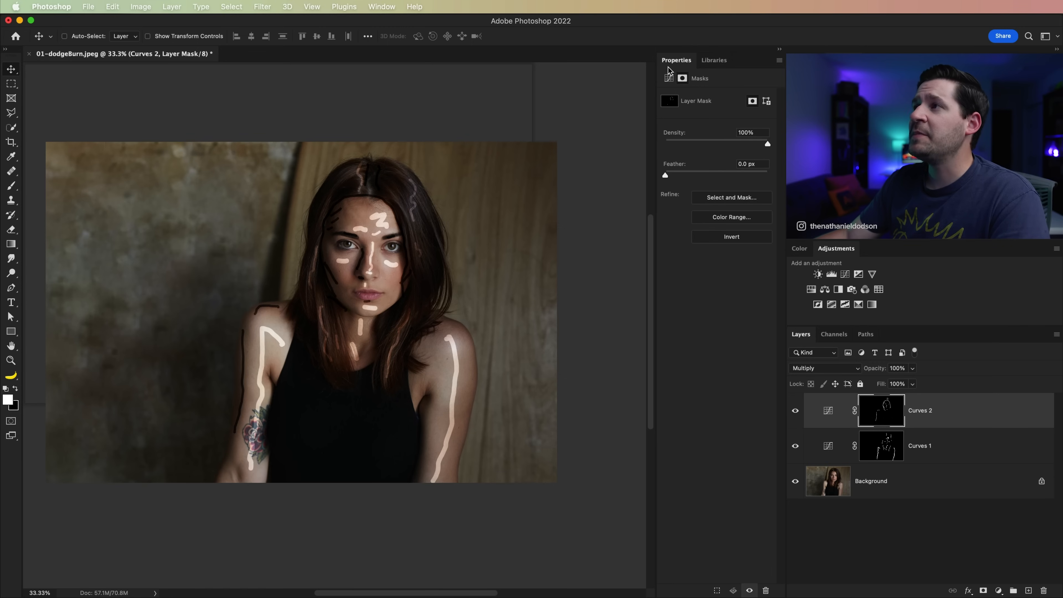
left_click_drag(665, 175, 721, 174)
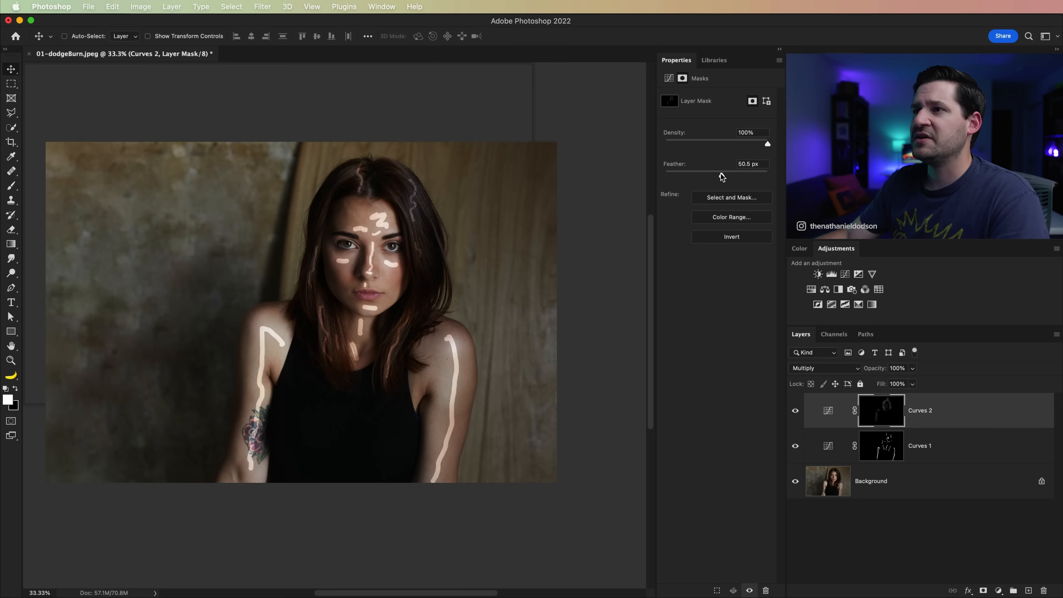
Feather the Curves 1 layer mask by about 75.3 px and toggle layer visibility to compare before and after
left_click(884, 450)
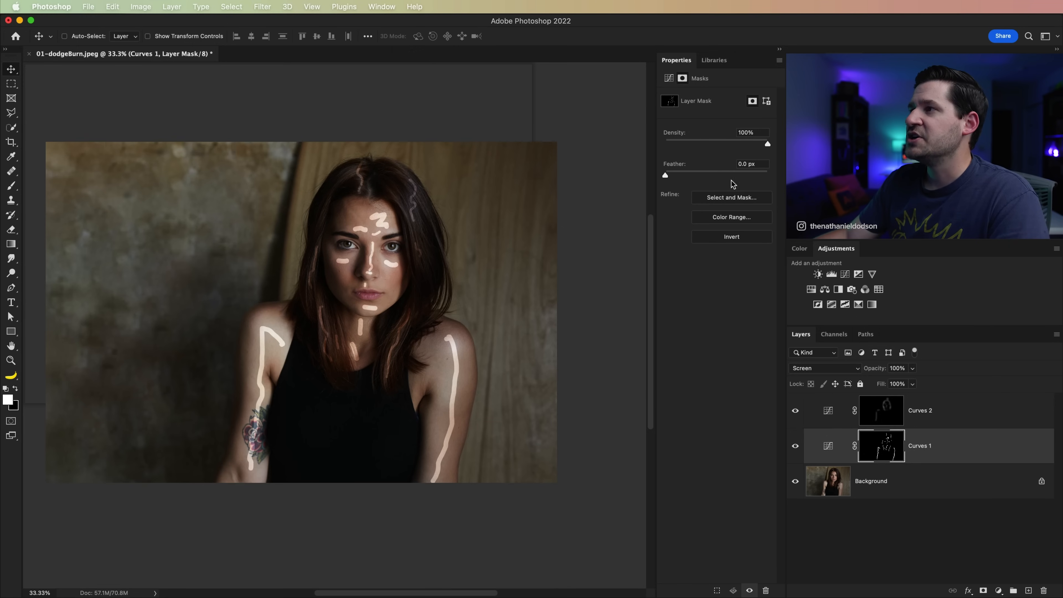
left_click_drag(694, 176, 728, 179)
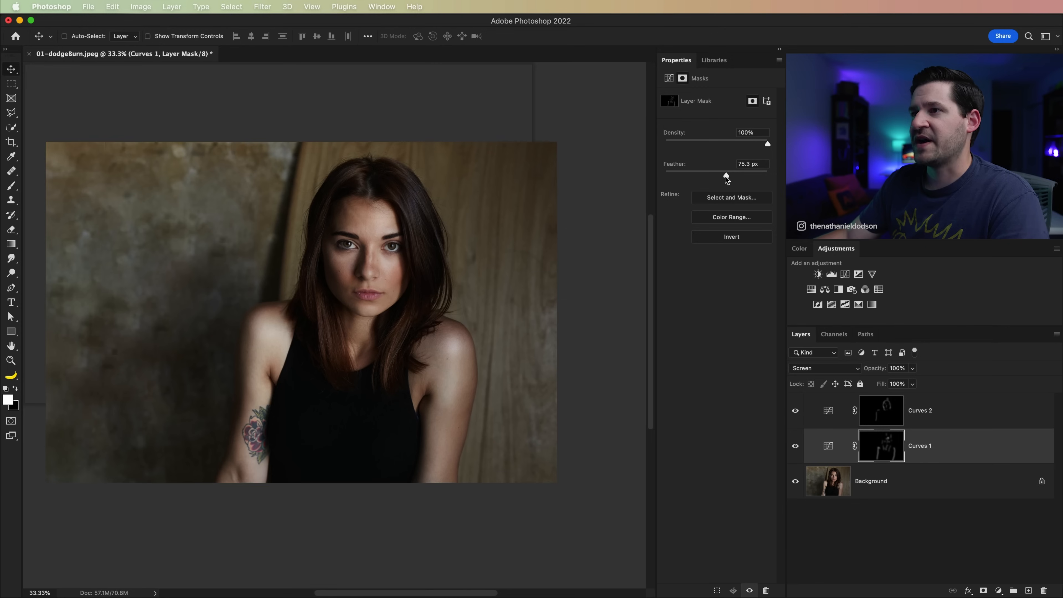
mouse_move(795, 446)
left_mouse_down()
mouse_move(799, 422)
mouse_move(796, 447)
left_mouse_up()
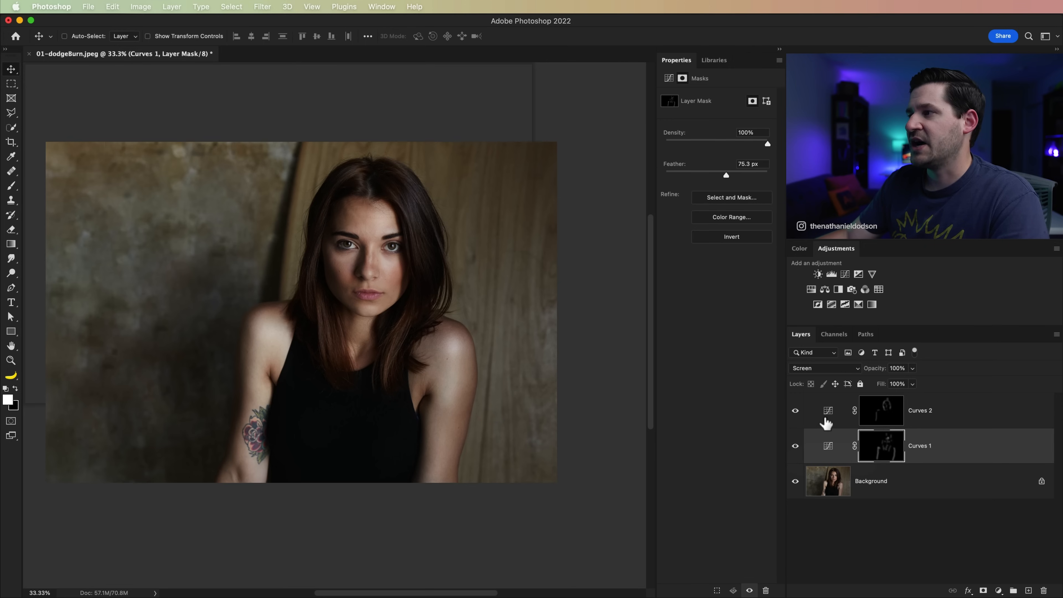
Set the mask feather to about 38.9 px on Curves 2 and 49.1 px on Curves 1, then toggle Curves 1 to compare
left_click(886, 413)
left_click_drag(711, 175, 715, 176)
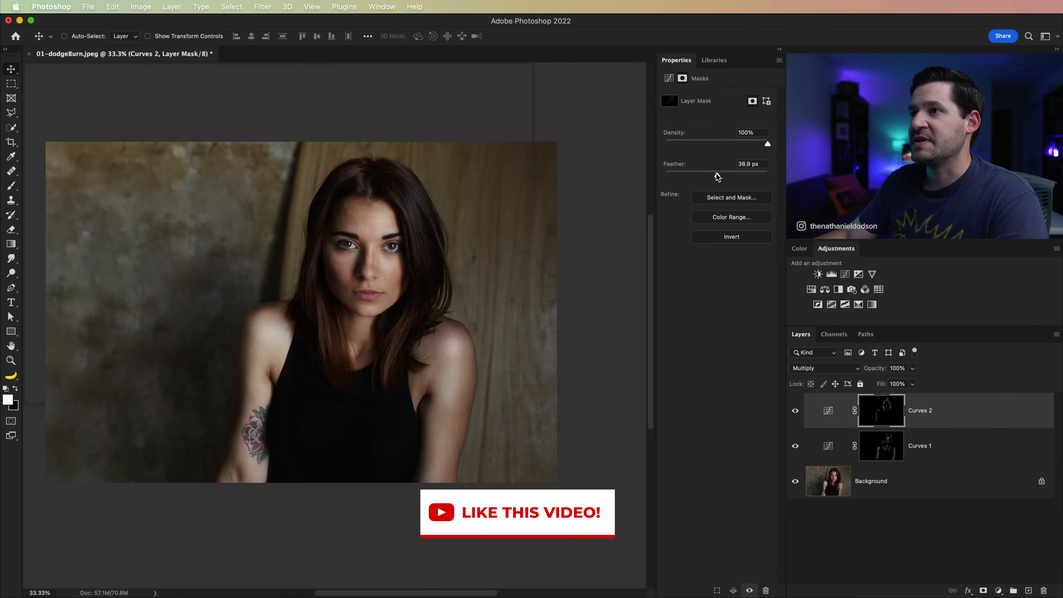
left_click(885, 456)
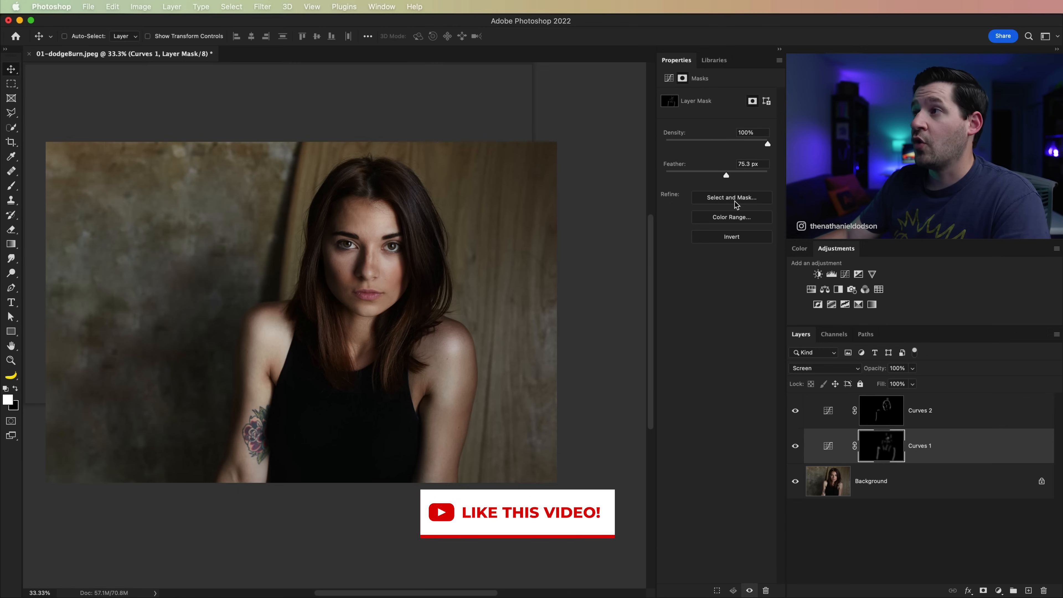
left_click_drag(721, 176, 720, 176)
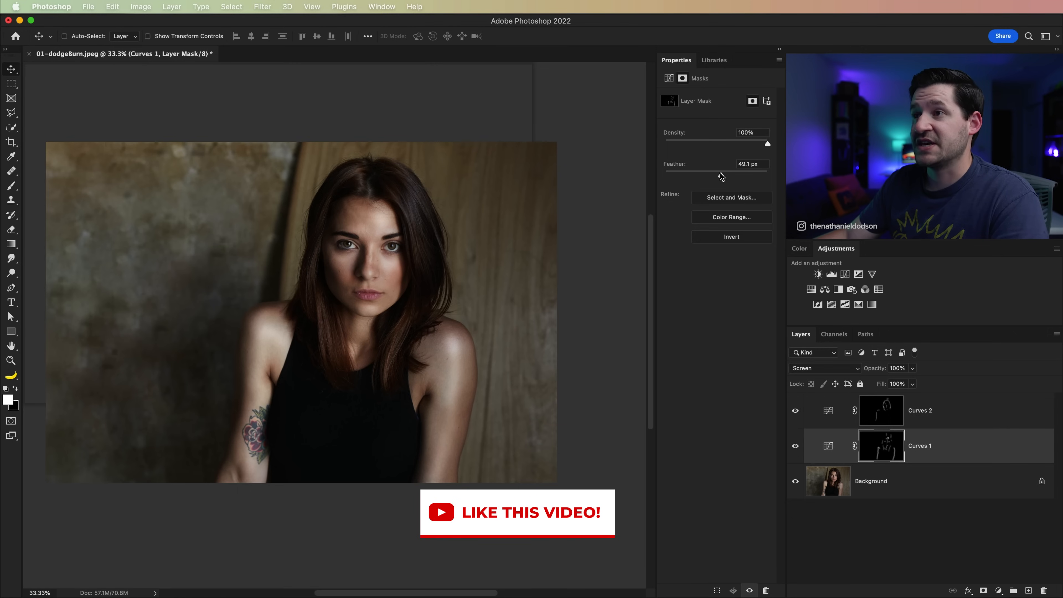
left_click(795, 445)
left_click(796, 445)
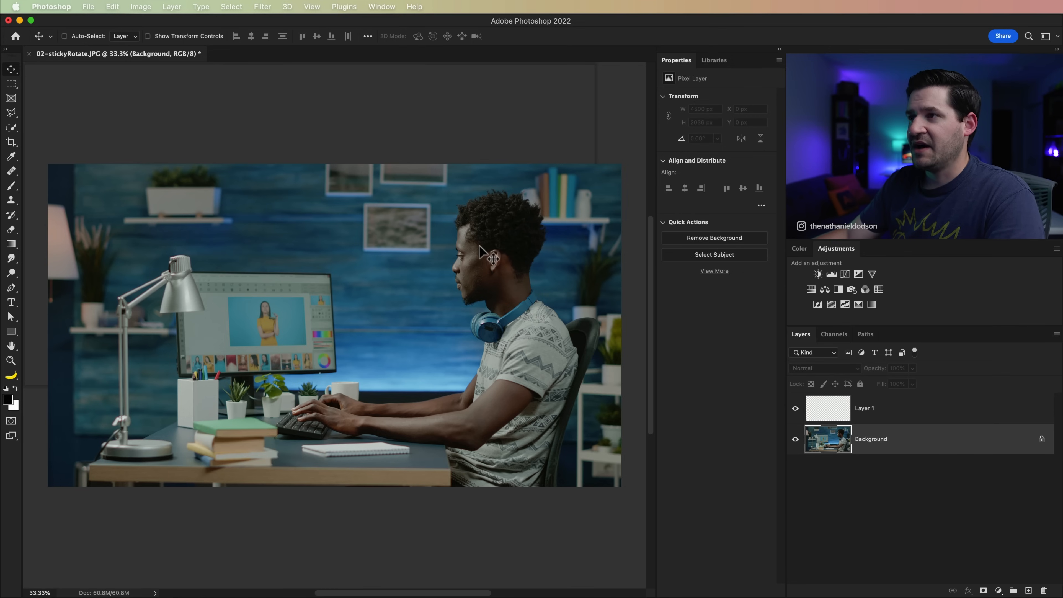
Zoom in to 200% on the man's face in 02-stickyRotate.JPG and activate the freehand Lasso tool
key("z")
left_click(469, 259)
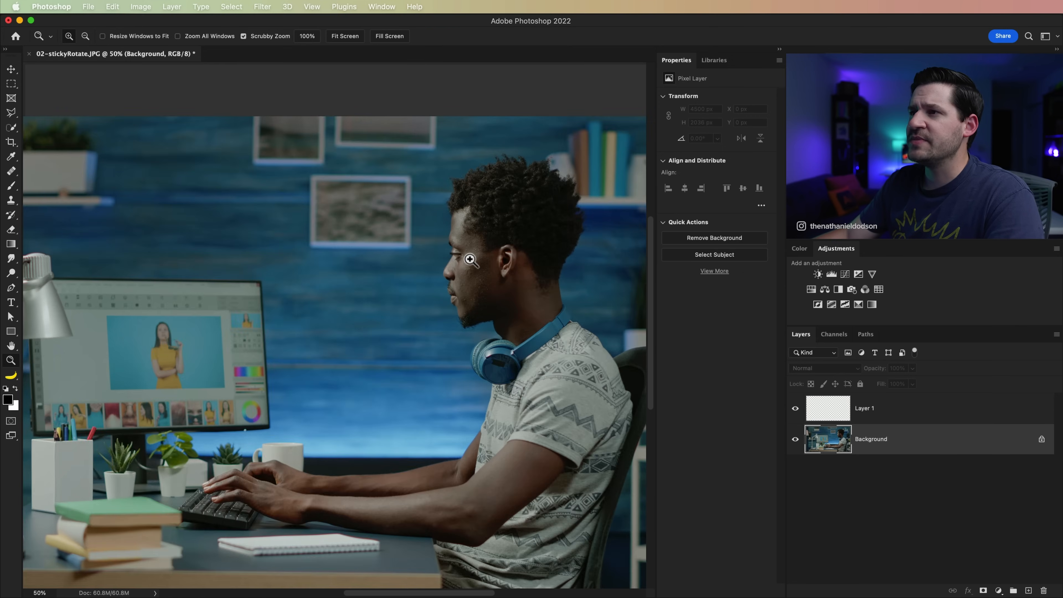
left_click(469, 259)
left_click_drag(511, 254, 367, 304)
left_click(396, 285)
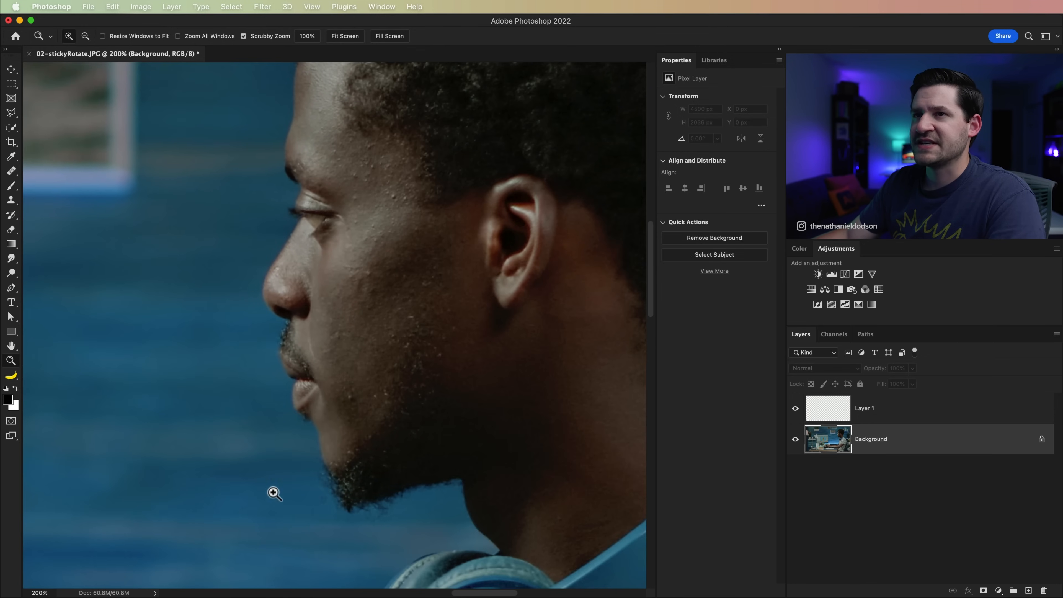
left_click(10, 112)
left_click(58, 112)
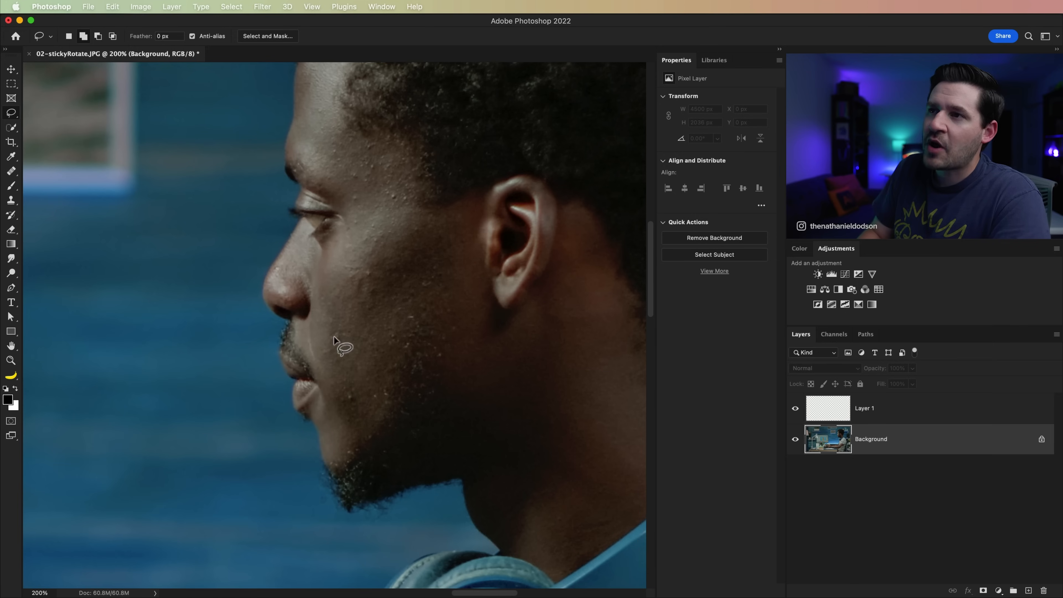
Try freehand Lasso selections across the man's face and along his forehead, nose and mouth, clearing each one
left_click_drag(205, 266, 547, 263)
key("super+d")
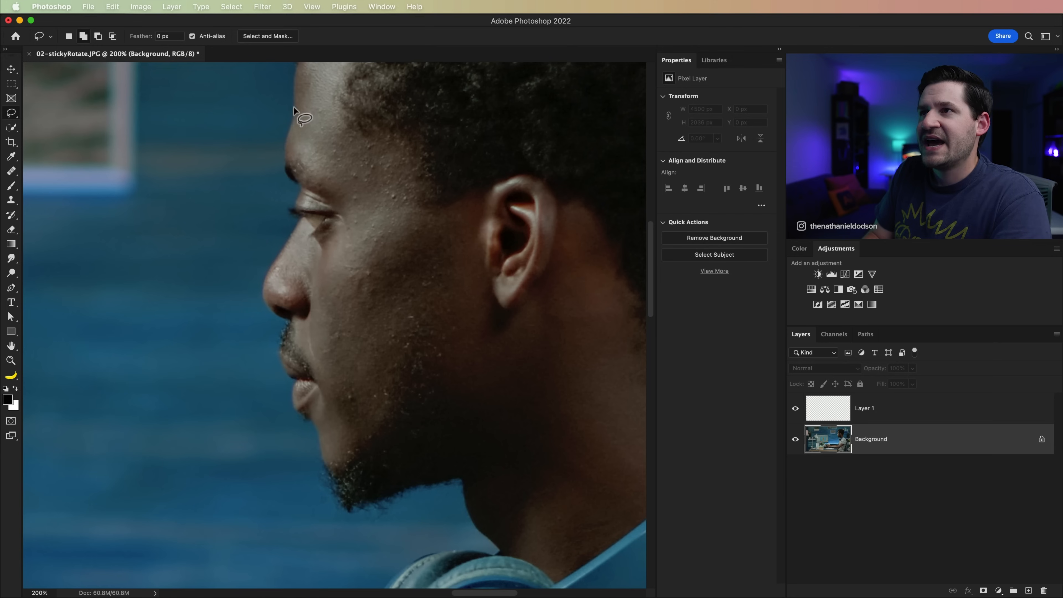
left_click_drag(298, 183, 274, 254)
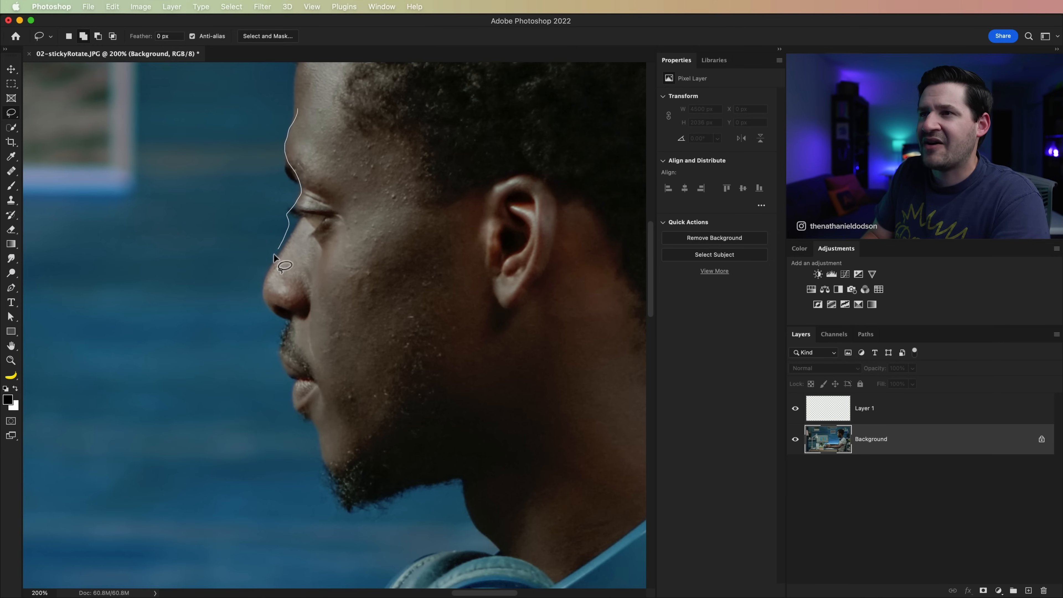
left_click_drag(282, 353, 355, 289)
key("super+d")
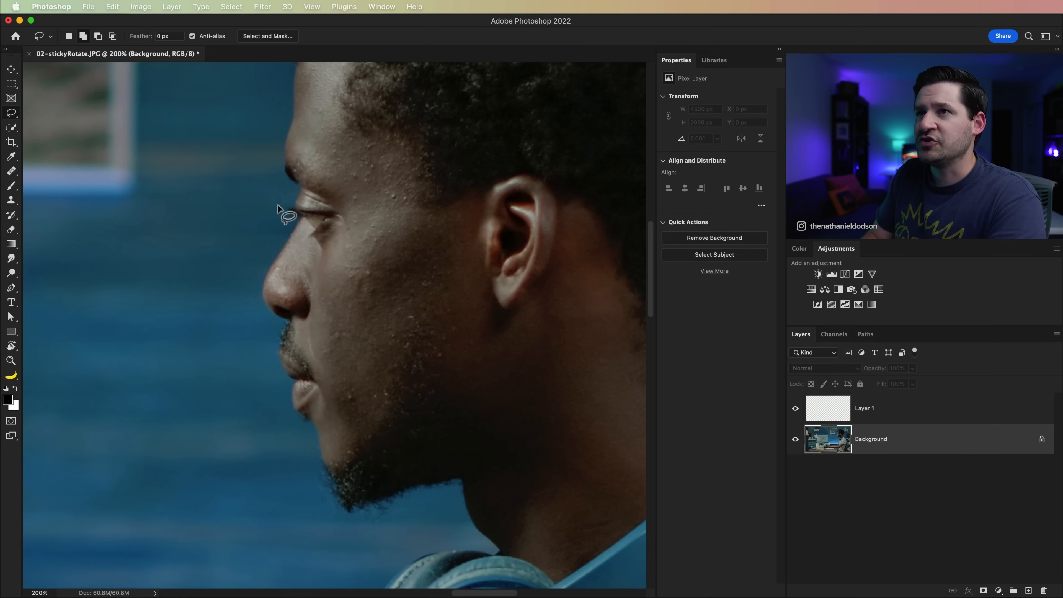
Temporarily rotate the canvas view while using the Lasso to select the front of the man's face down to the chin
key("r")
mouse_move(289, 216)
left_mouse_down()
mouse_move(339, 208)
mouse_move(404, 233)
mouse_move(451, 233)
left_mouse_up()
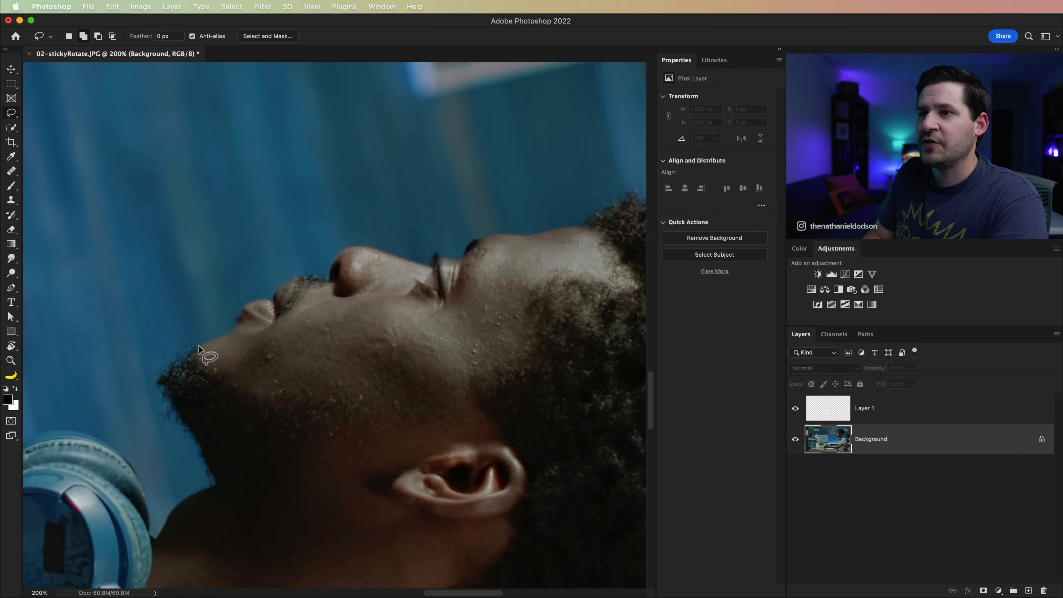
mouse_move(276, 300)
left_mouse_down()
mouse_move(331, 279)
mouse_move(339, 253)
mouse_move(355, 250)
mouse_move(446, 272)
mouse_move(384, 356)
mouse_move(203, 373)
left_mouse_up()
key("r")
mouse_move(426, 222)
left_mouse_down()
mouse_move(285, 207)
mouse_move(261, 214)
left_mouse_up()
key("super+minus")
key("super+minus")
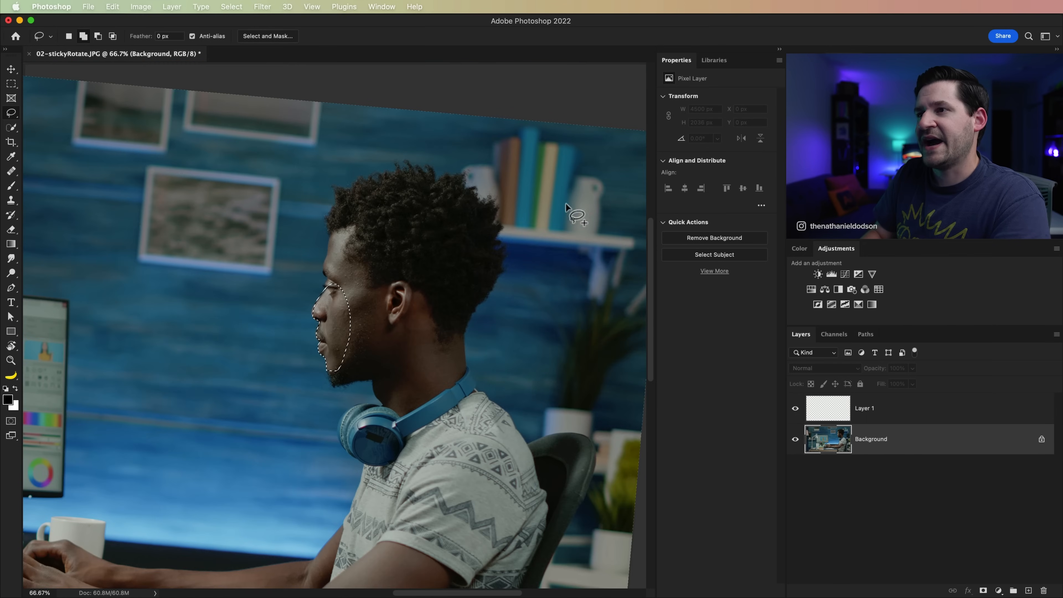
Clear the face selection and rotate the canvas view back toward level
key("super+d")
left_click_drag(464, 302, 477, 249)
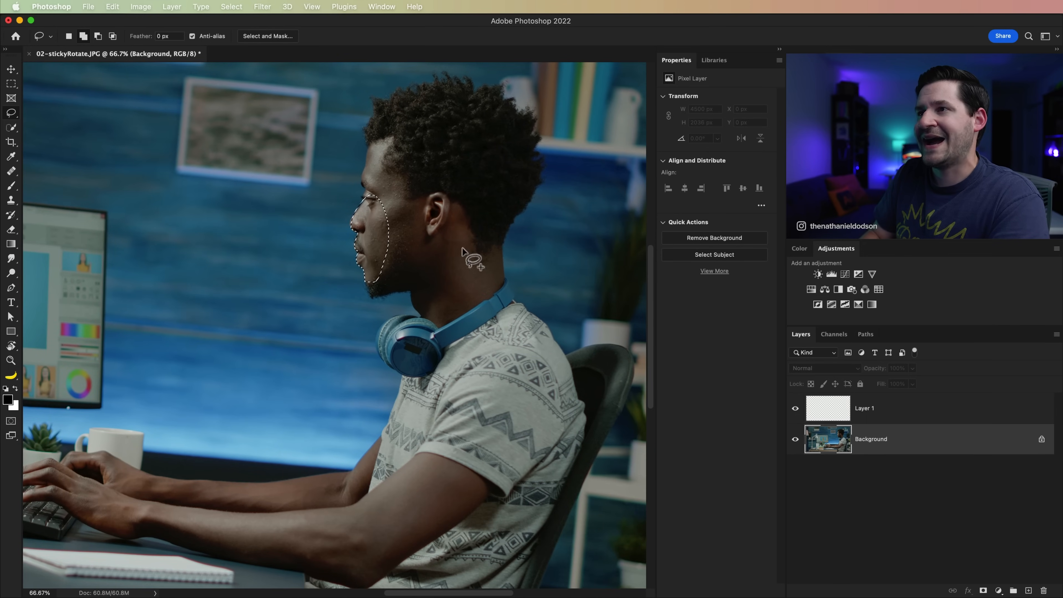
mouse_move(396, 230)
left_mouse_down()
mouse_move(416, 219)
mouse_move(463, 237)
mouse_move(460, 218)
left_mouse_up()
key("r")
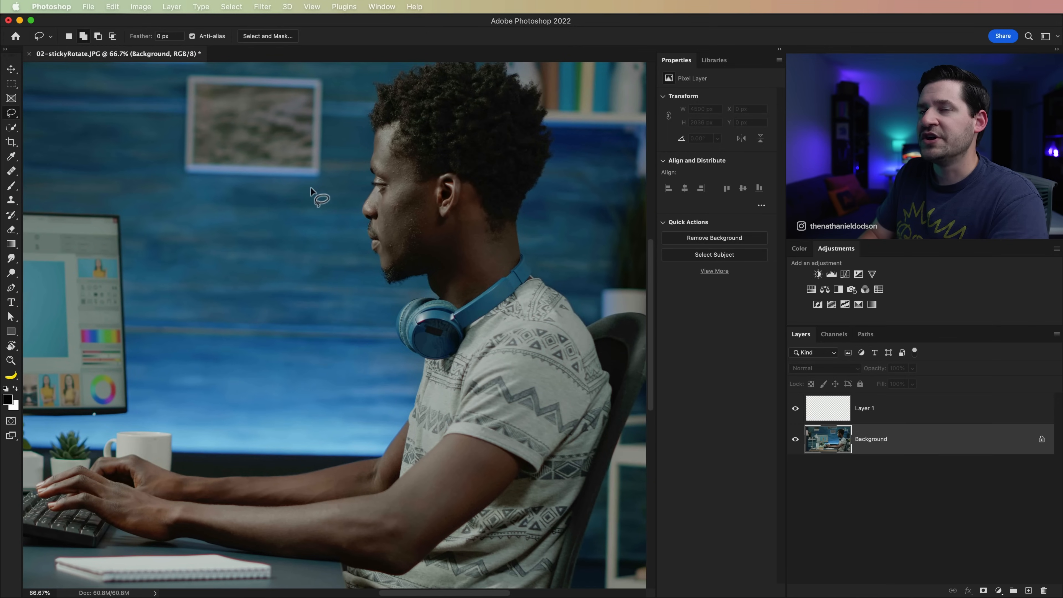
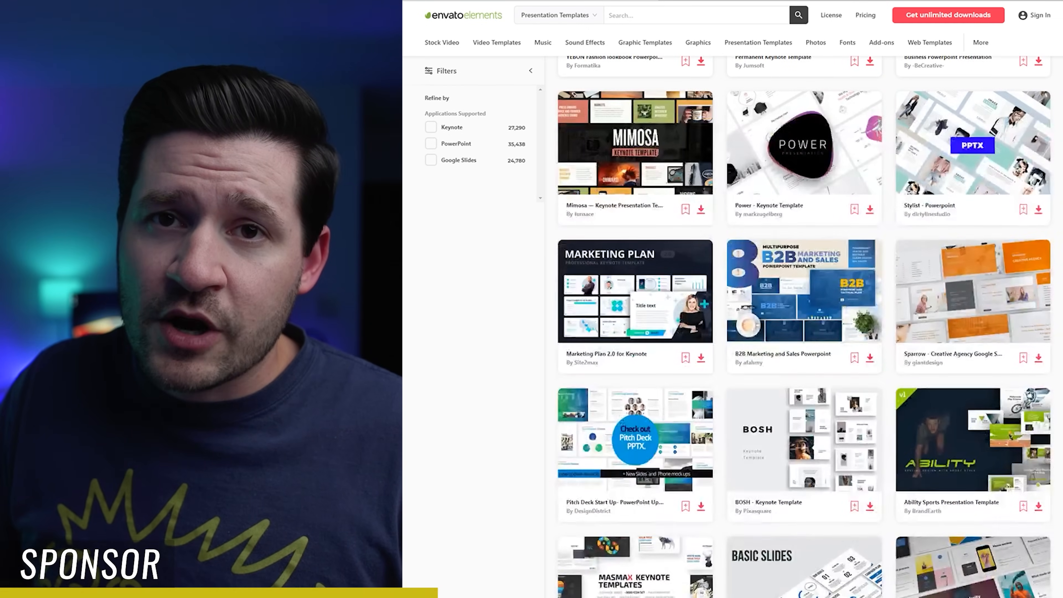
Switch to Envato Elements and browse the presentation templates and the Fonts catalogue
scroll(804, 326, "down", 9)
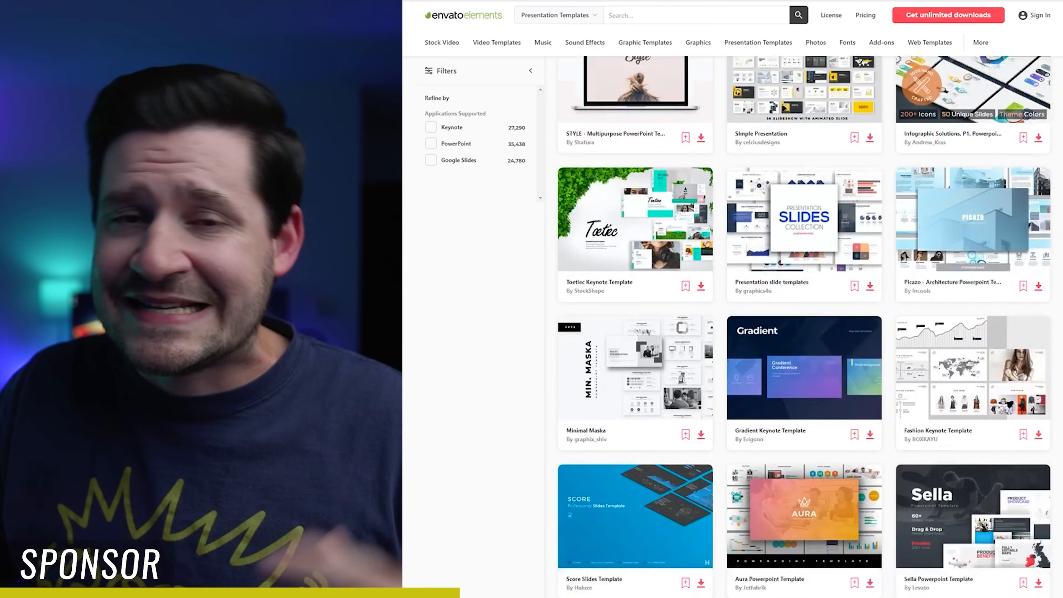
scroll(803, 326, "up", 15)
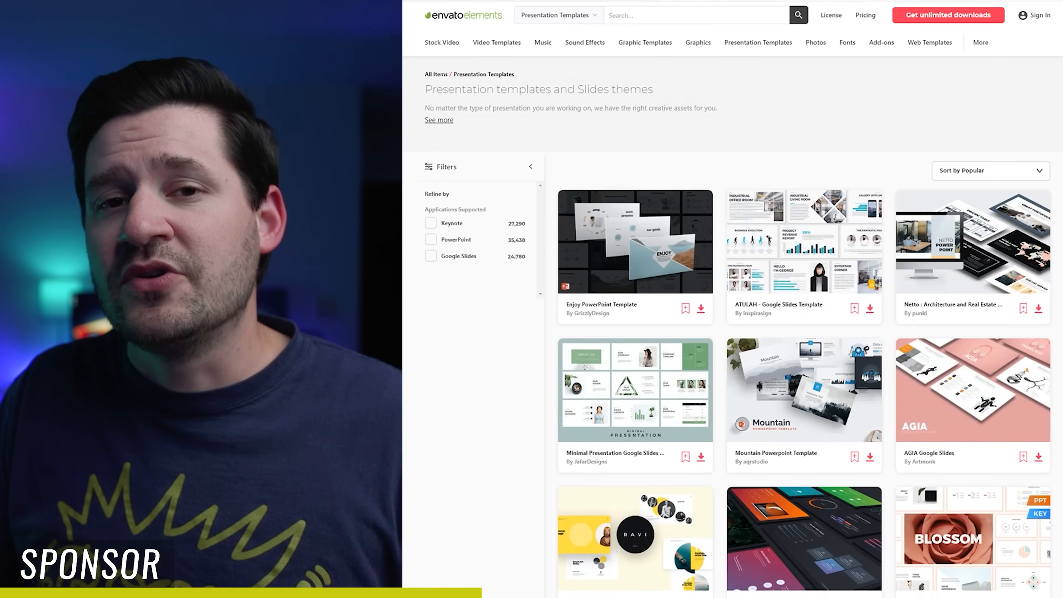
left_click(844, 43)
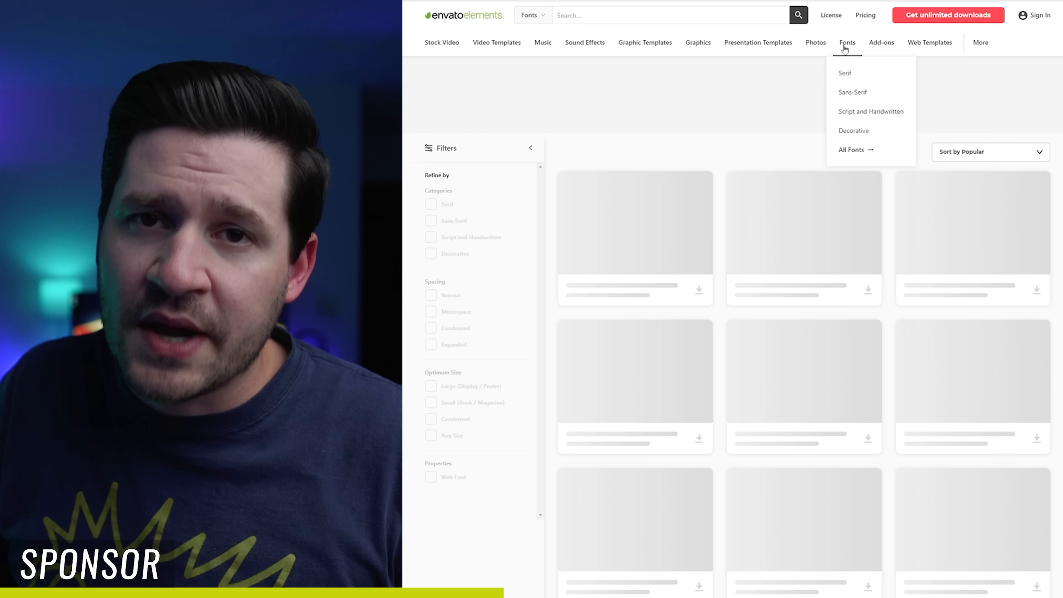
scroll(803, 326, "down", 5)
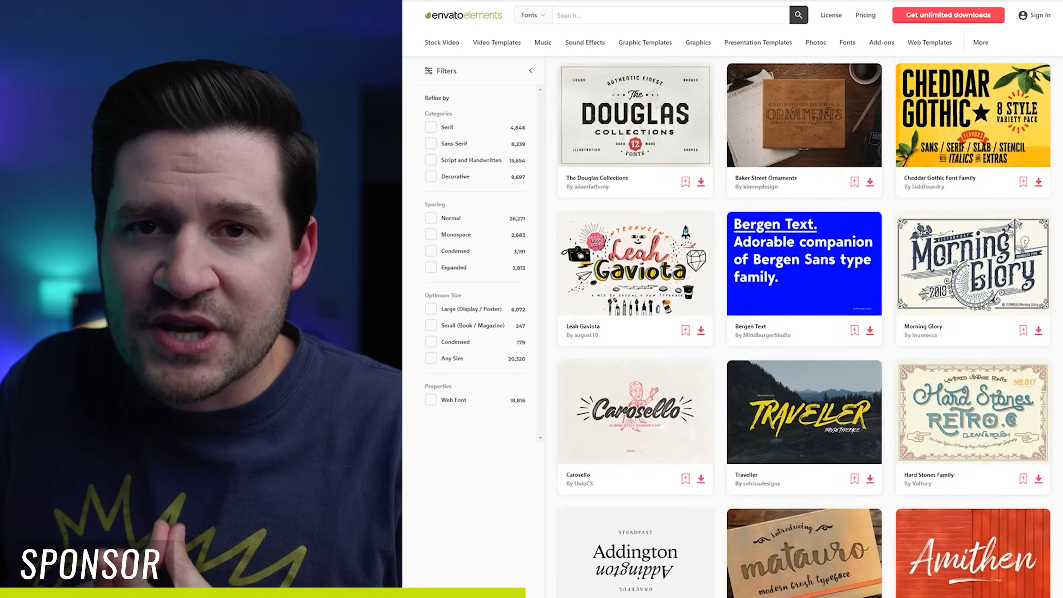
scroll(803, 326, "down", 10)
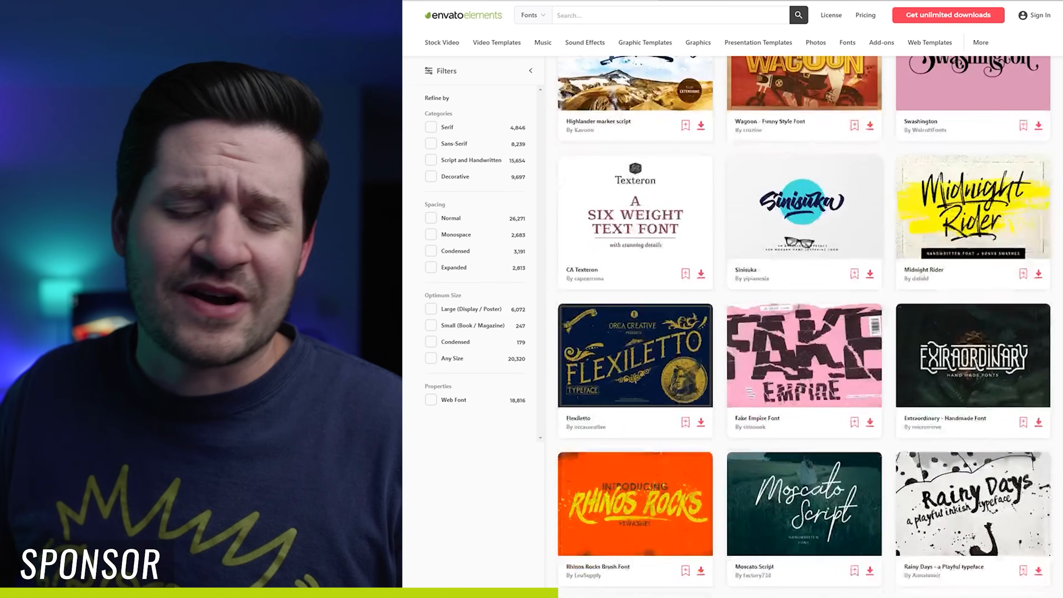
scroll(803, 327, "down", 4)
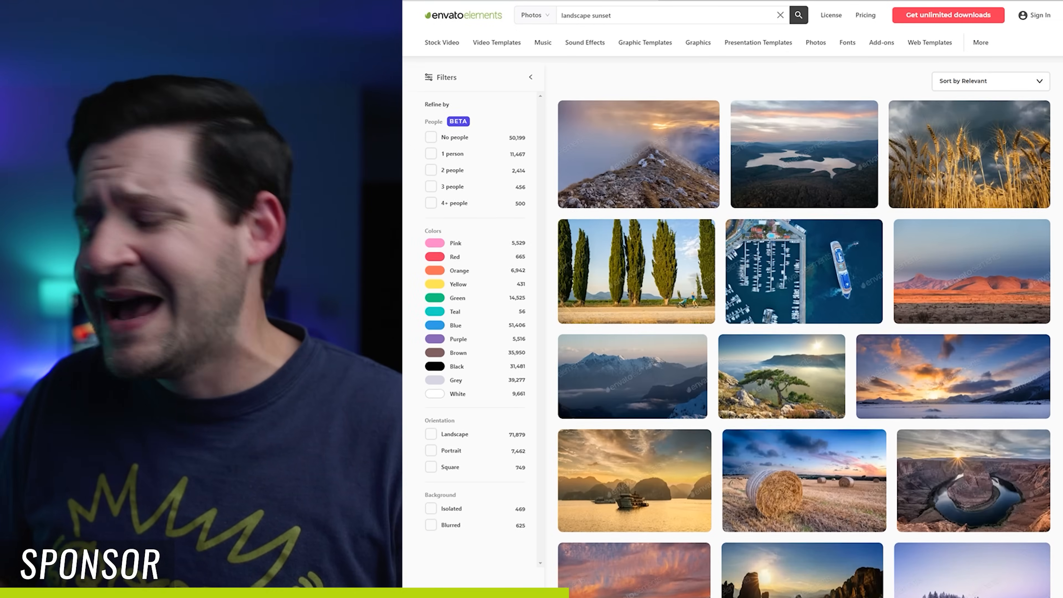
Browse the "landscape sunset" photos and the graphic templates filtered to UX and UI Kits
scroll(804, 327, "down", 10)
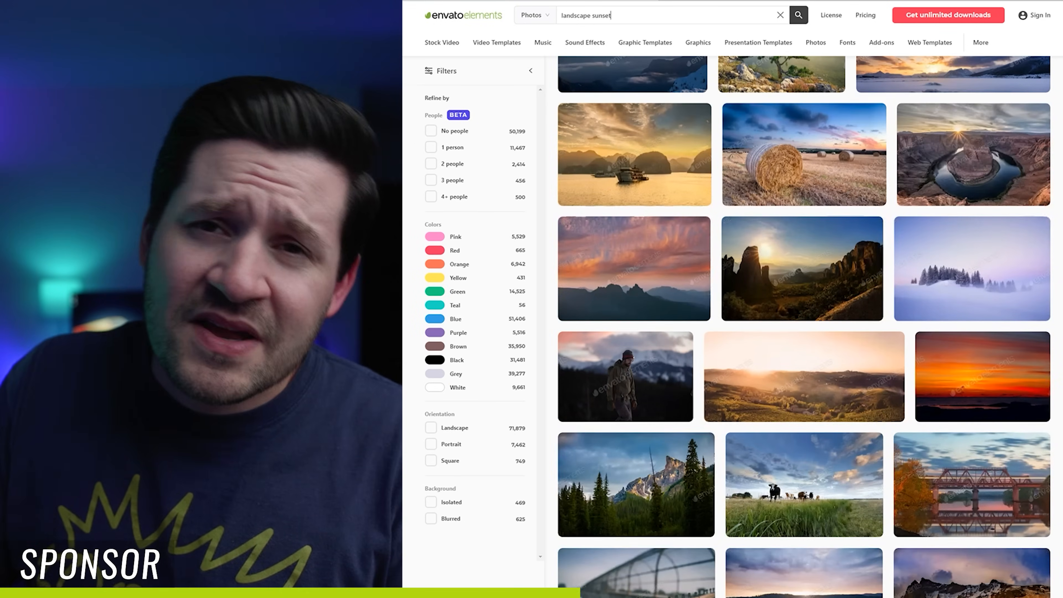
scroll(803, 326, "down", 3)
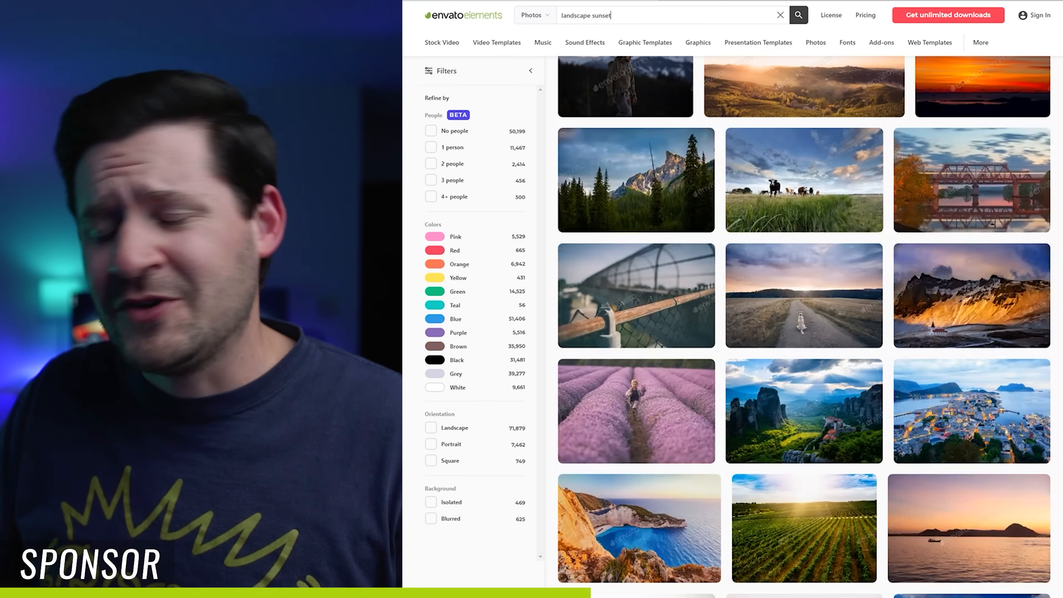
scroll(803, 326, "down", 9)
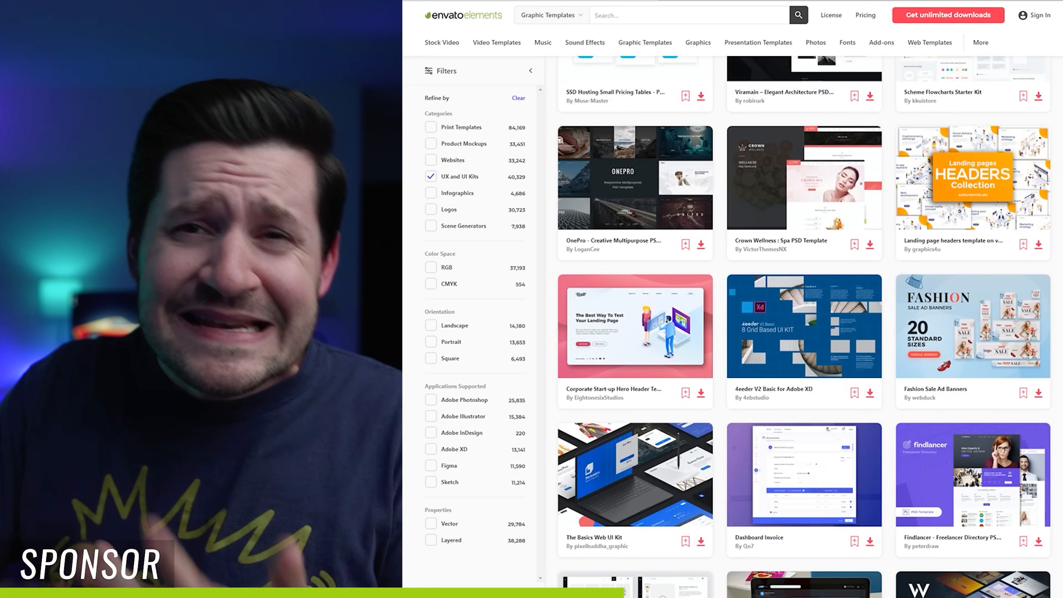
scroll(803, 326, "up", 1)
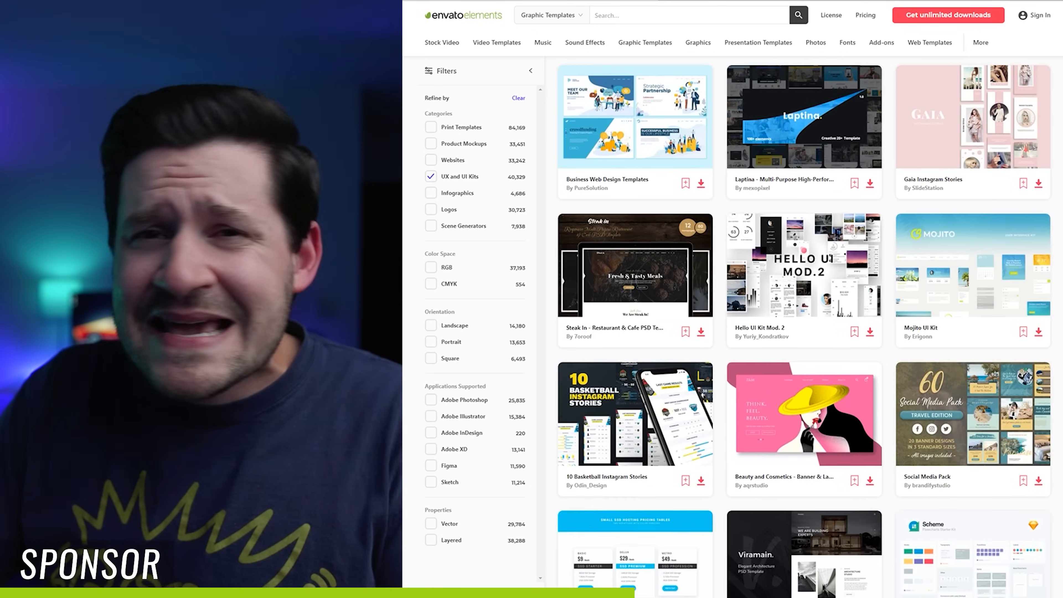
scroll(804, 327, "up", 15)
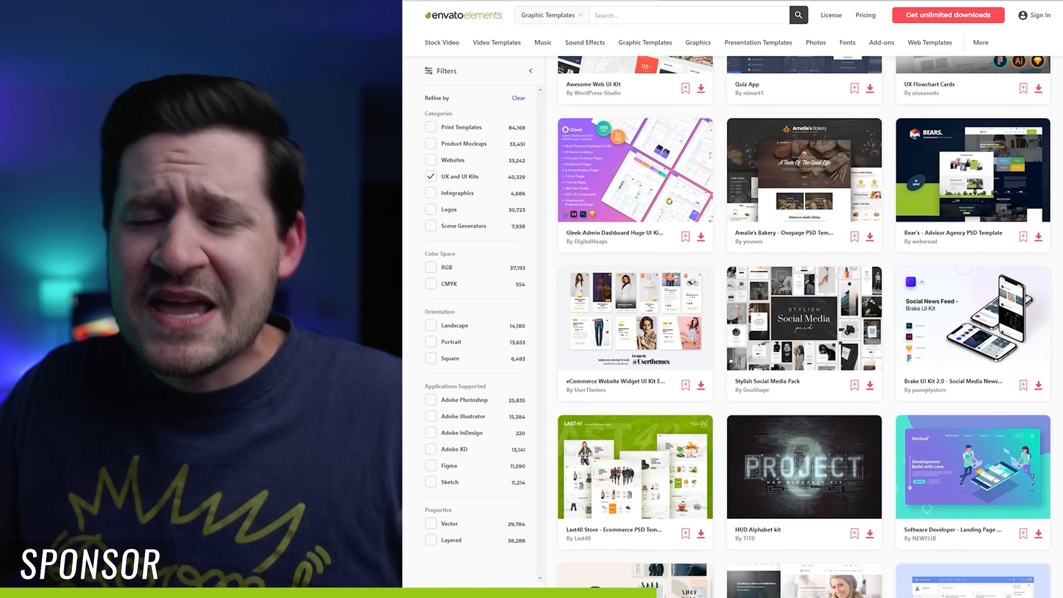
scroll(1039, 191, "up", 5)
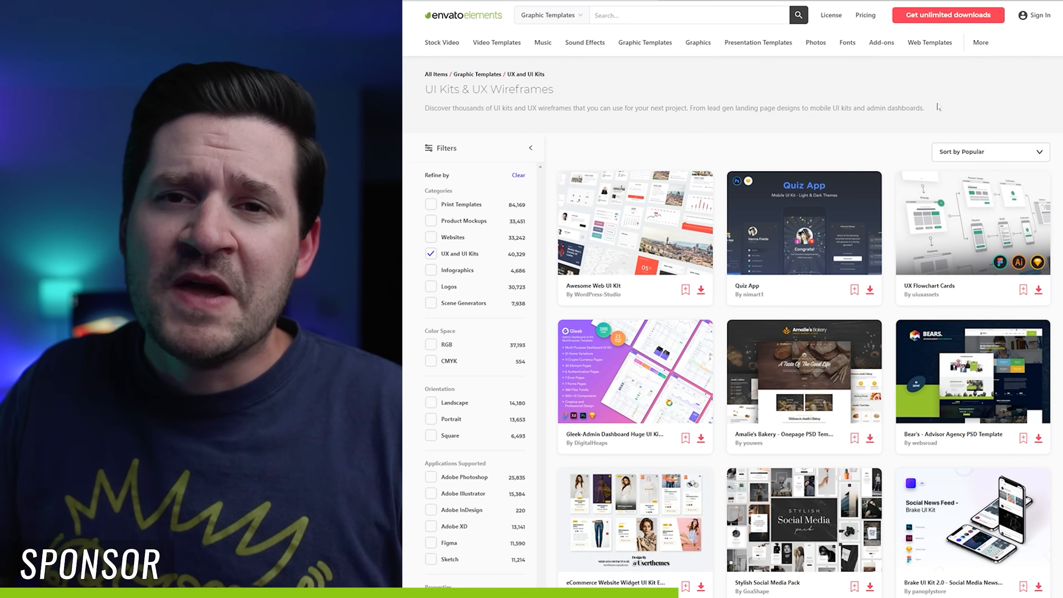
Open the Web Templates catalogue and look through the first page of templates
left_click(922, 43)
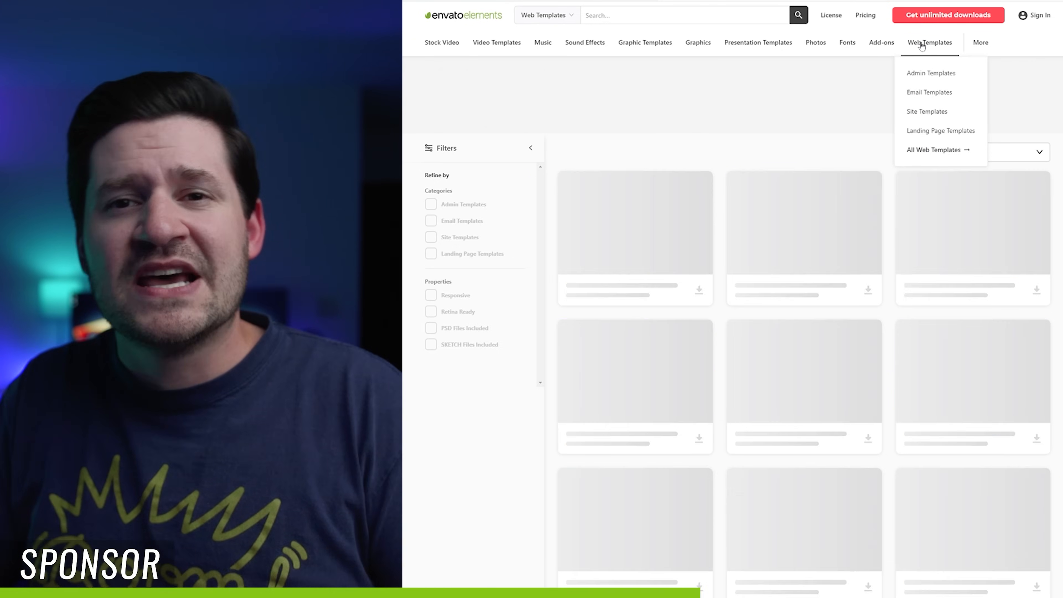
scroll(854, 105, "down", 13)
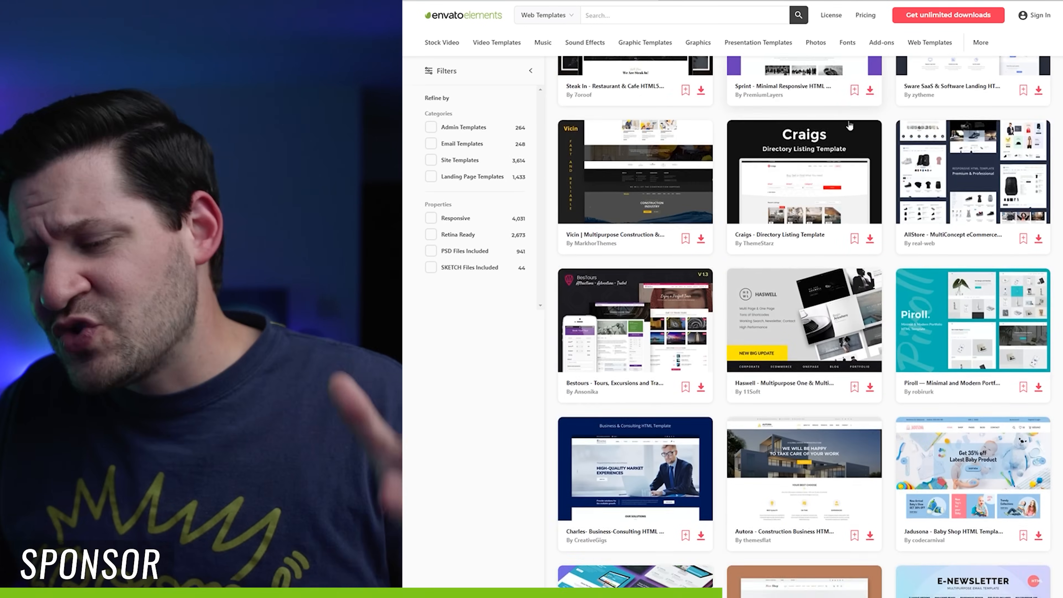
scroll(849, 126, "down", 13)
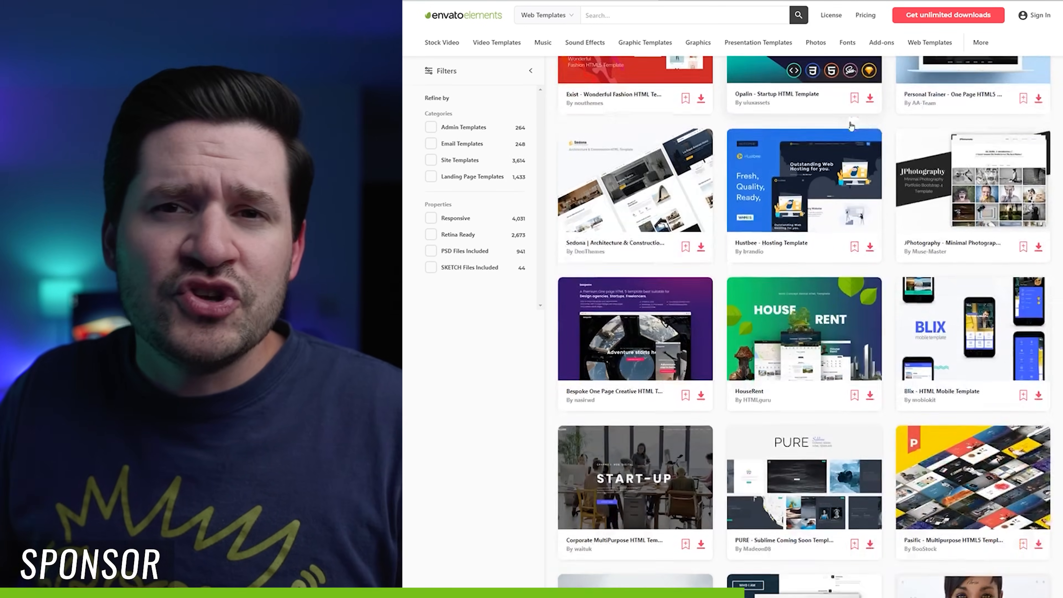
scroll(803, 327, "down", 15)
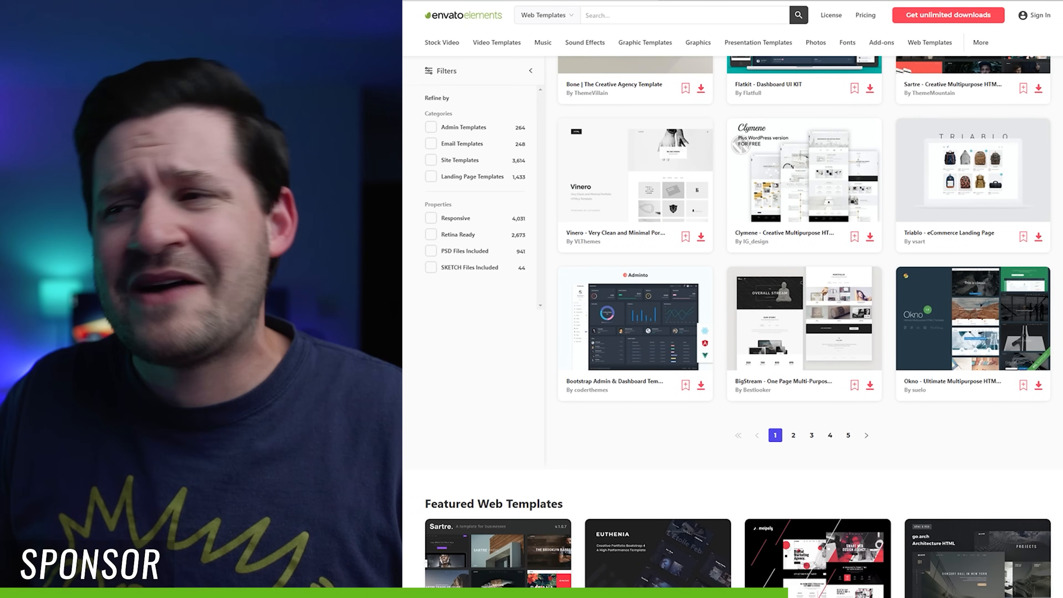
scroll(803, 327, "up", 20)
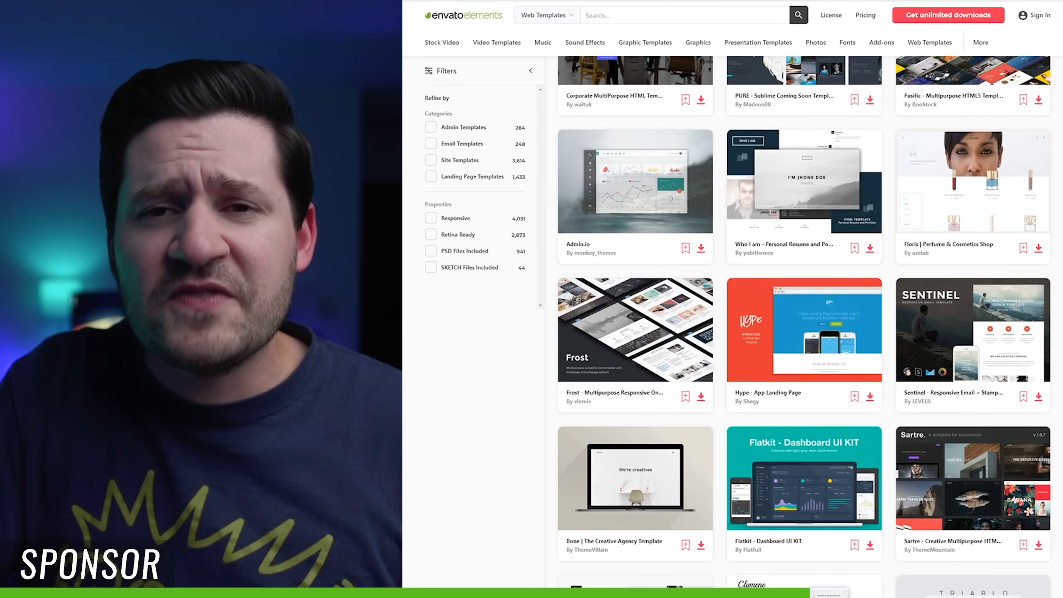
scroll(803, 327, "up", 10)
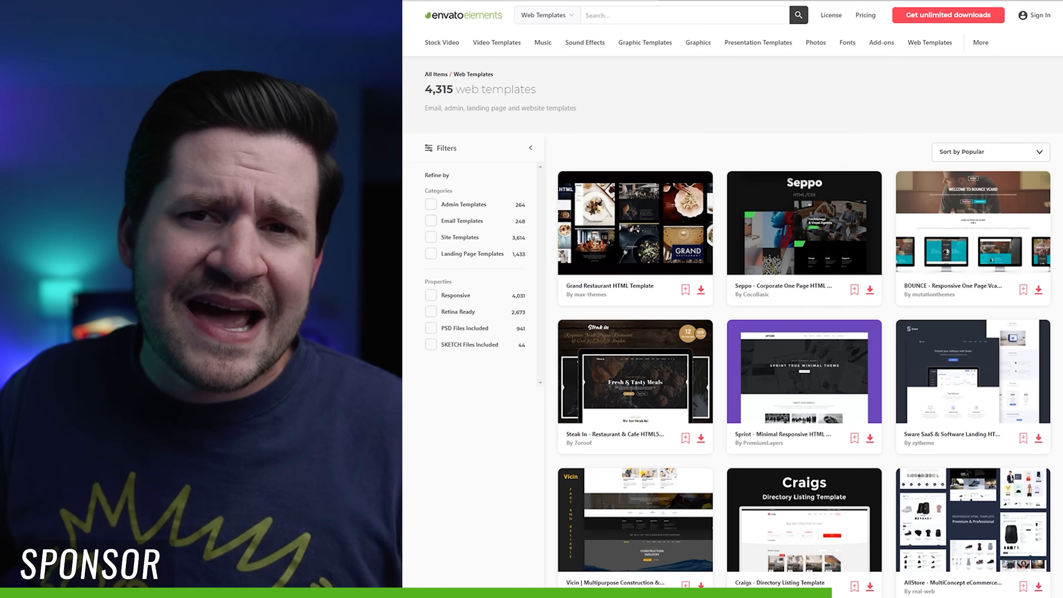
Open the Presentation Templates catalogue, followed by the Graphic Templates catalogue
left_click(761, 44)
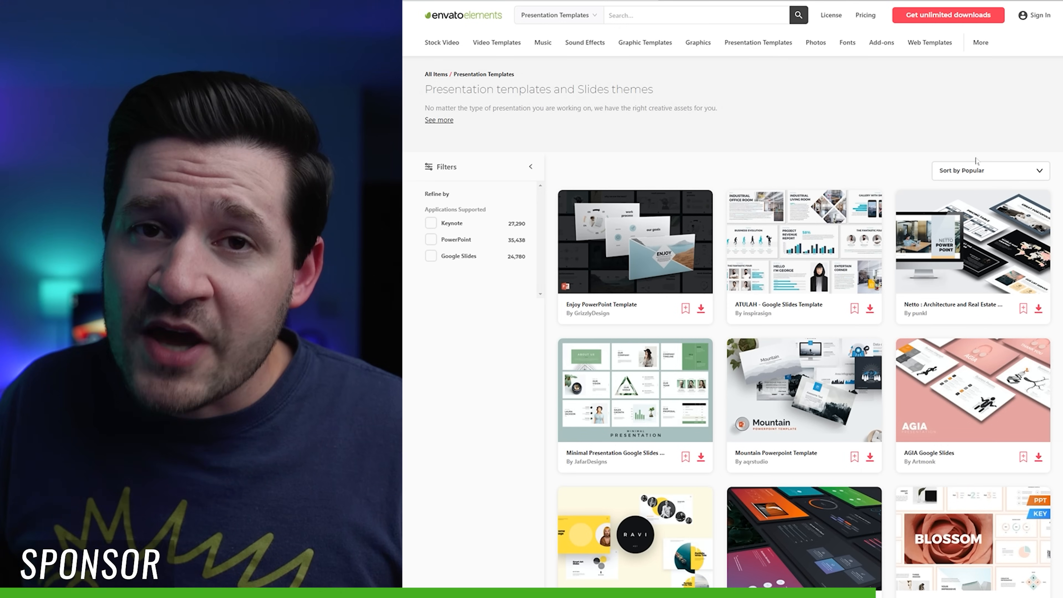
left_click(644, 42)
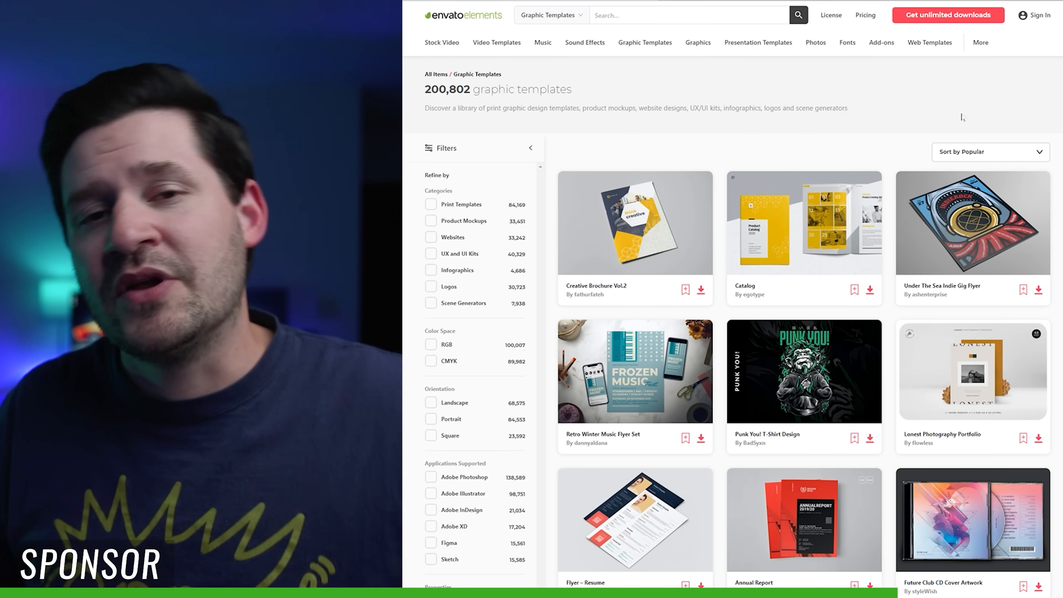
Look through the first page of graphic templates sorted by popularity, down to the page end
scroll(803, 322, "down", 10)
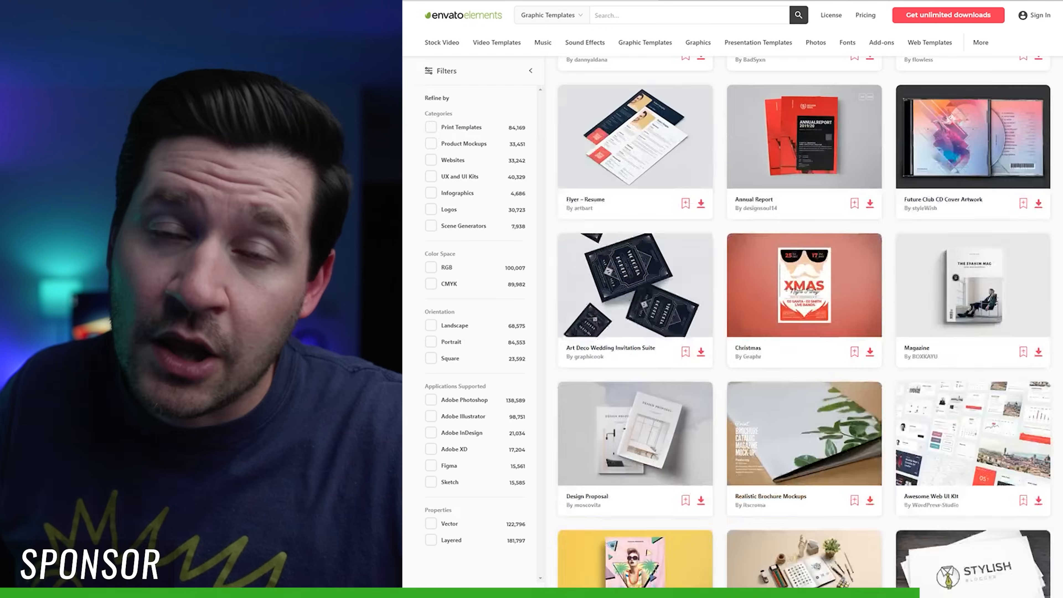
scroll(803, 322, "down", 15)
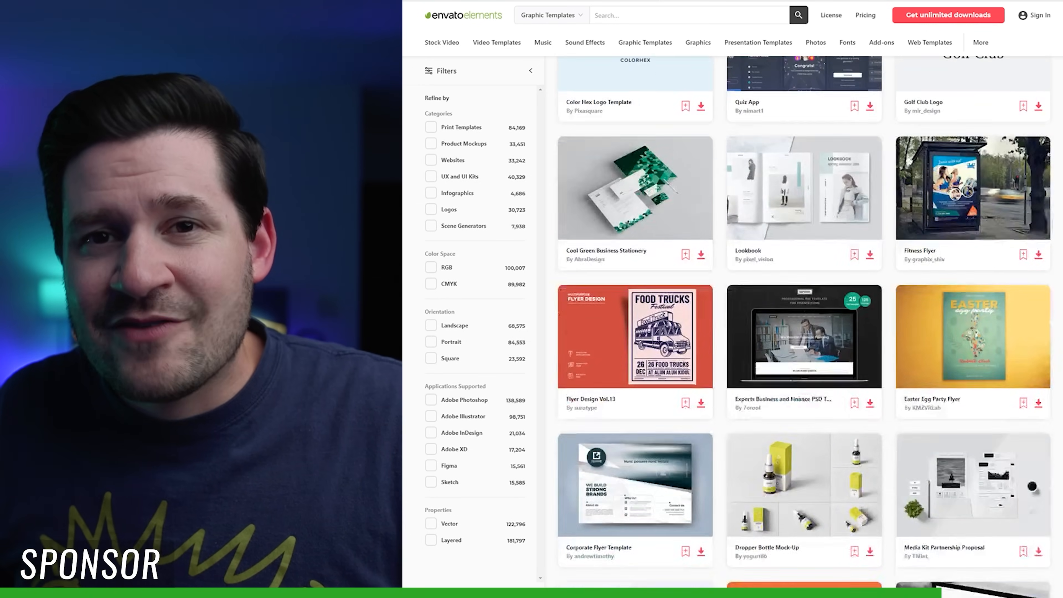
scroll(804, 322, "down", 20)
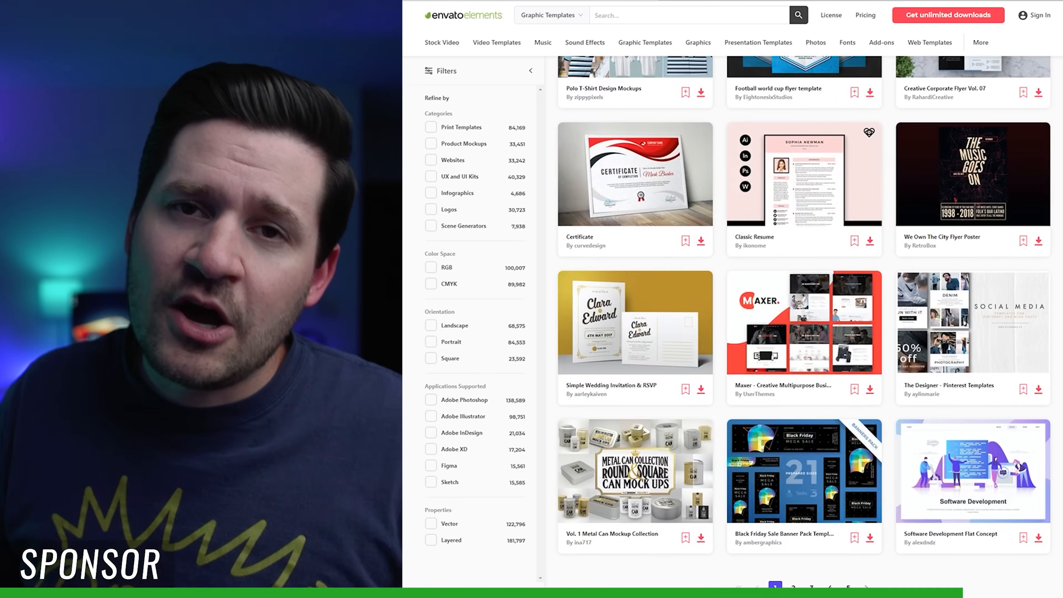
scroll(910, 91, "down", 3)
scroll(910, 91, "up", 20)
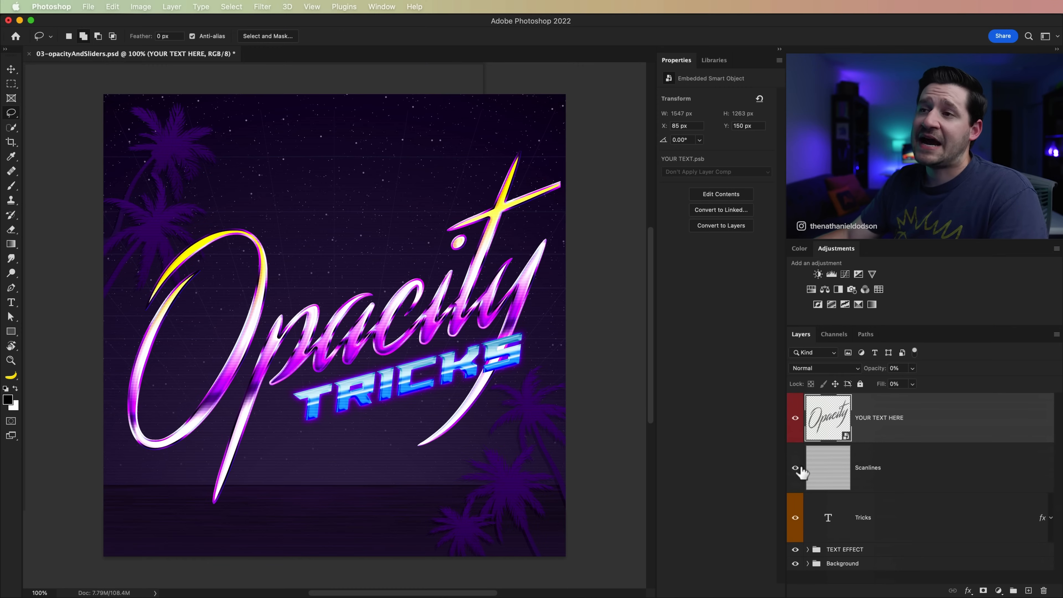
Switch to Photoshop's Move tool, select the Tricks text layer and try lowering its opacity with the slider before restoring it to 100%
key("v")
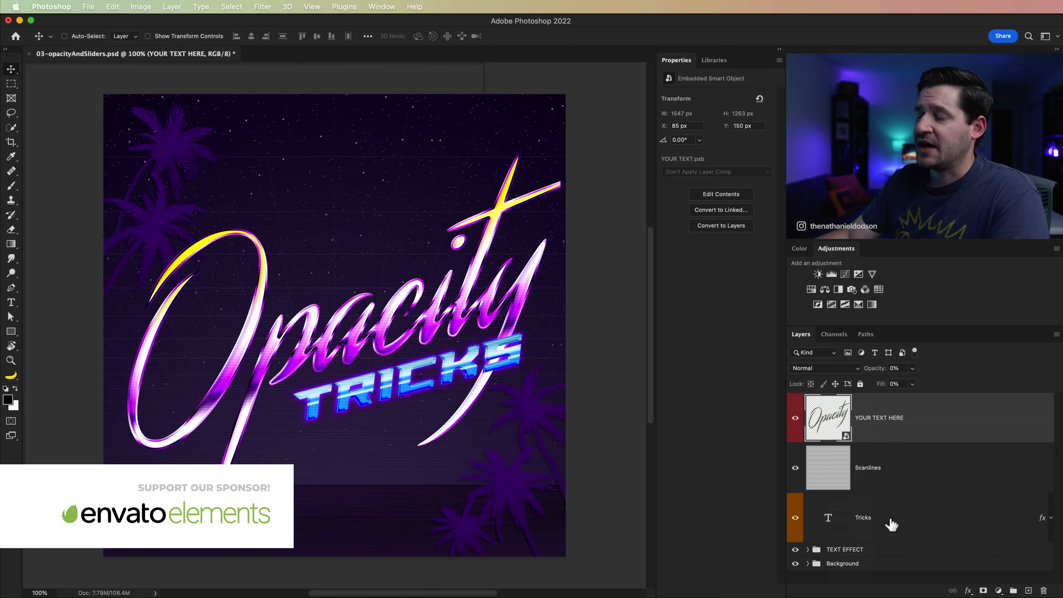
left_click(877, 521)
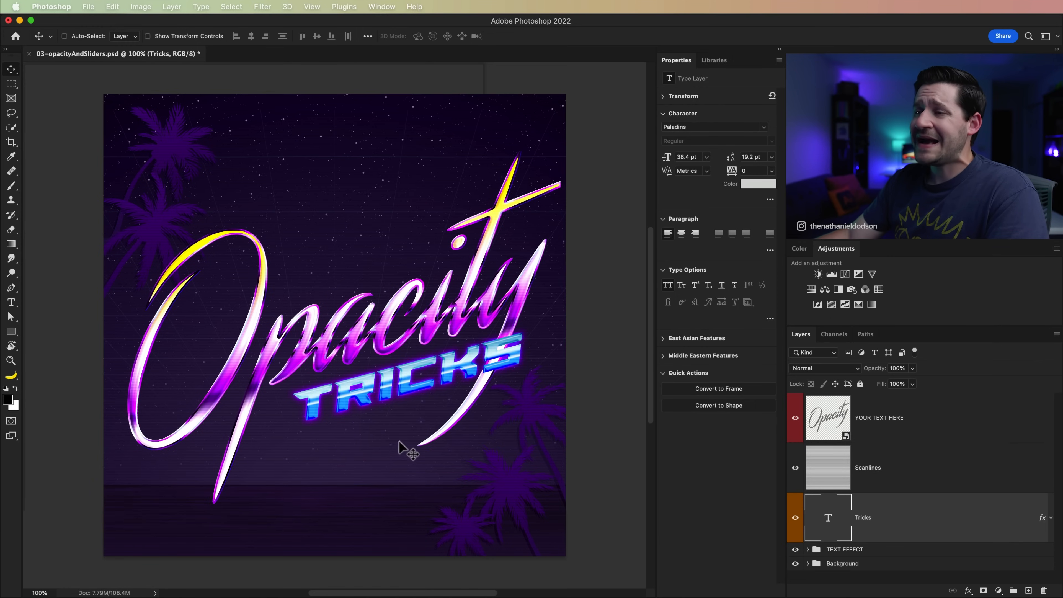
left_click(912, 369)
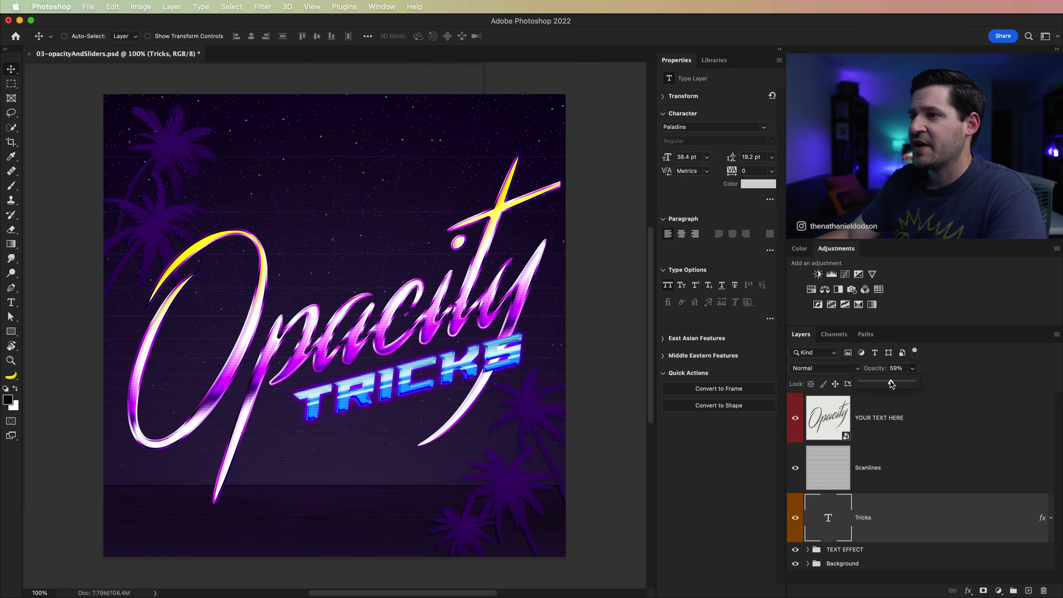
left_click(939, 378)
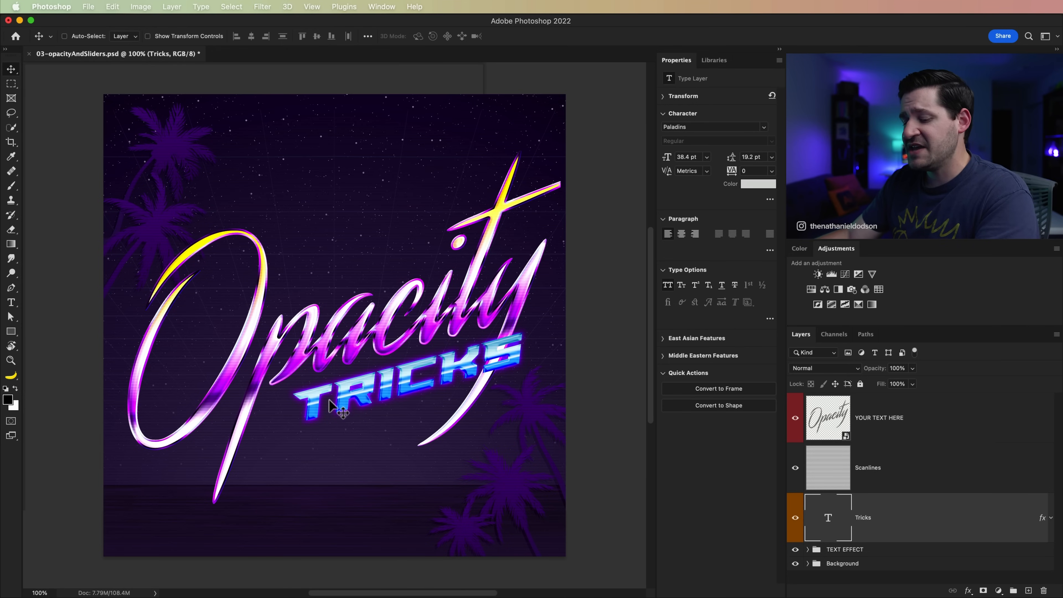
Set the Tricks layer's opacity to 20%, 75%, 14% and 100% in turn, and its fill to 70% and back to 100%
key("2")
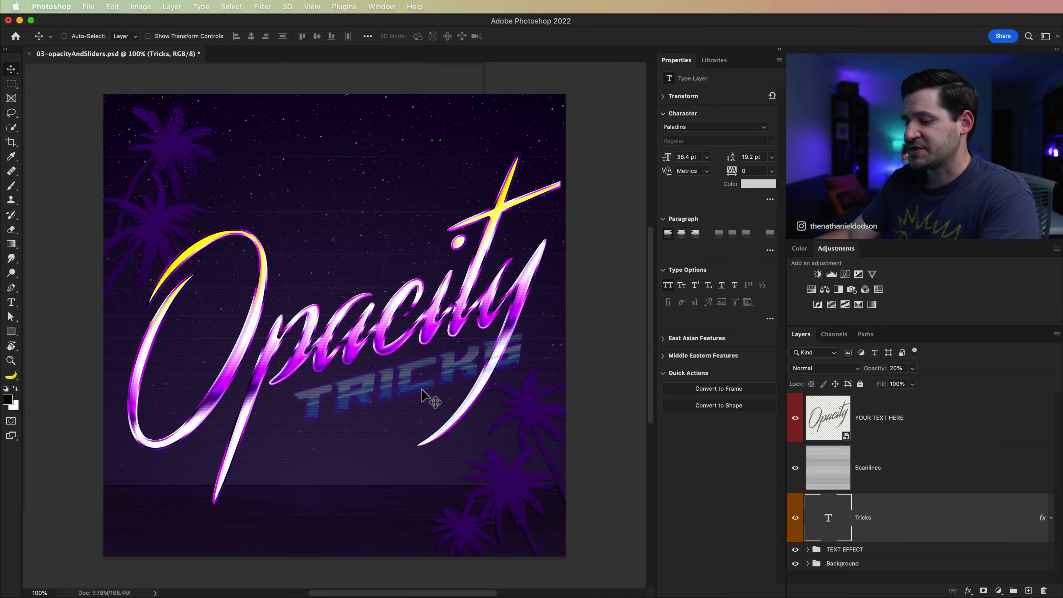
key("7")
key("5")
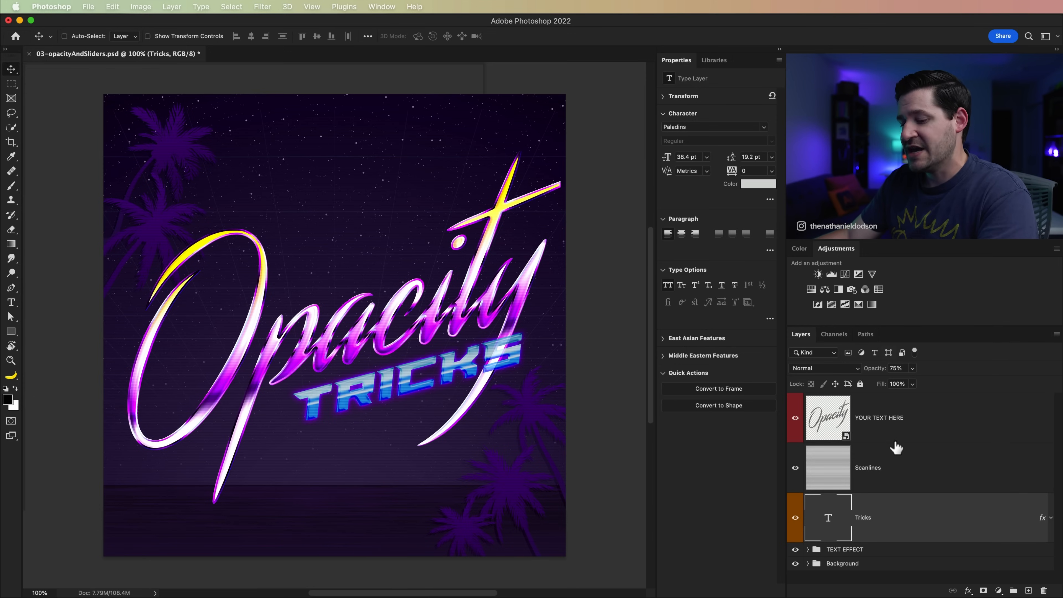
key("1")
key("4")
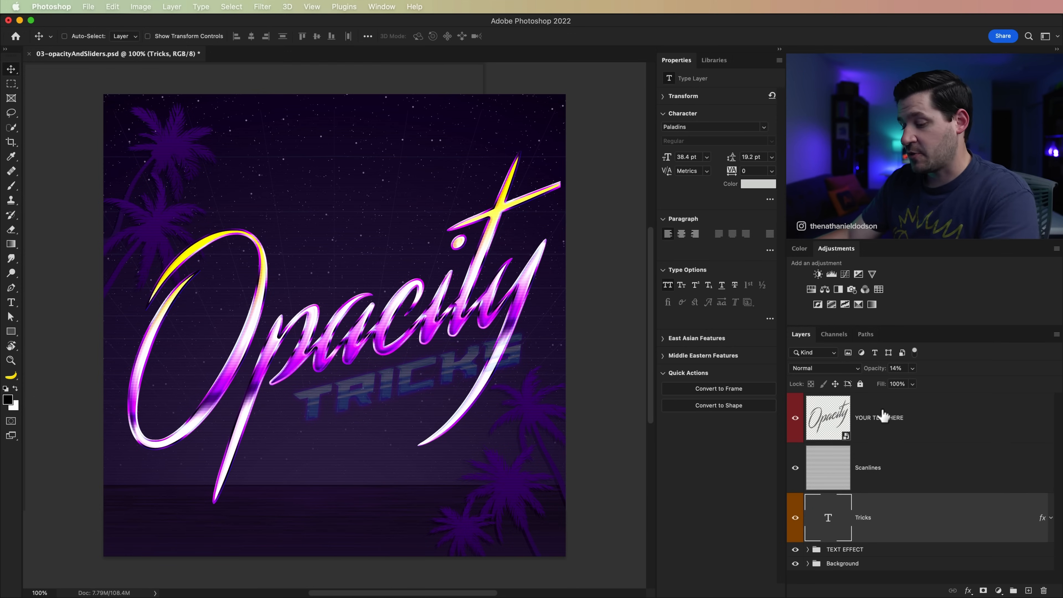
key("0")
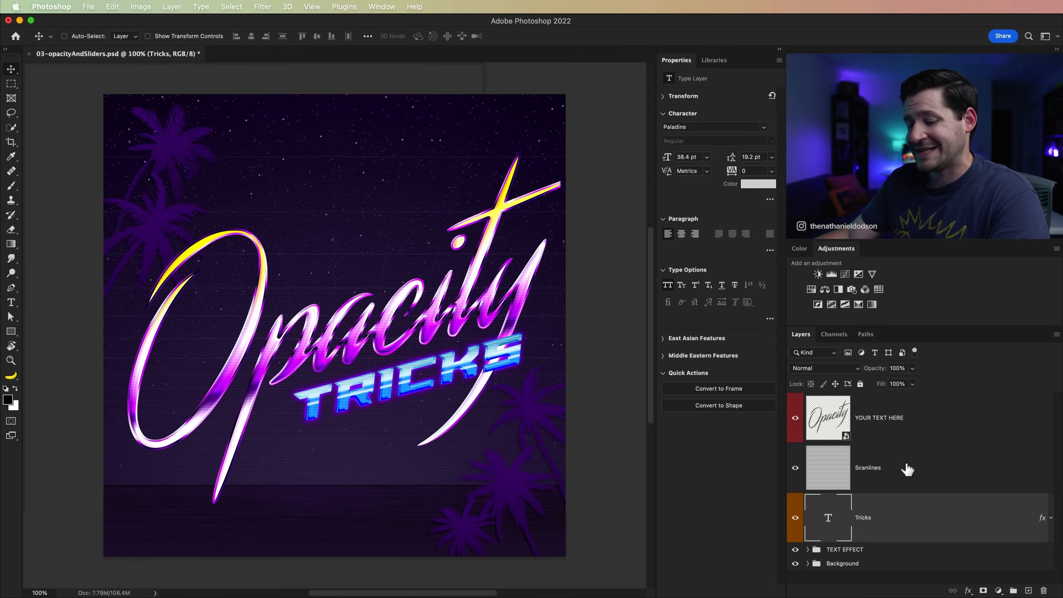
key("shift+7")
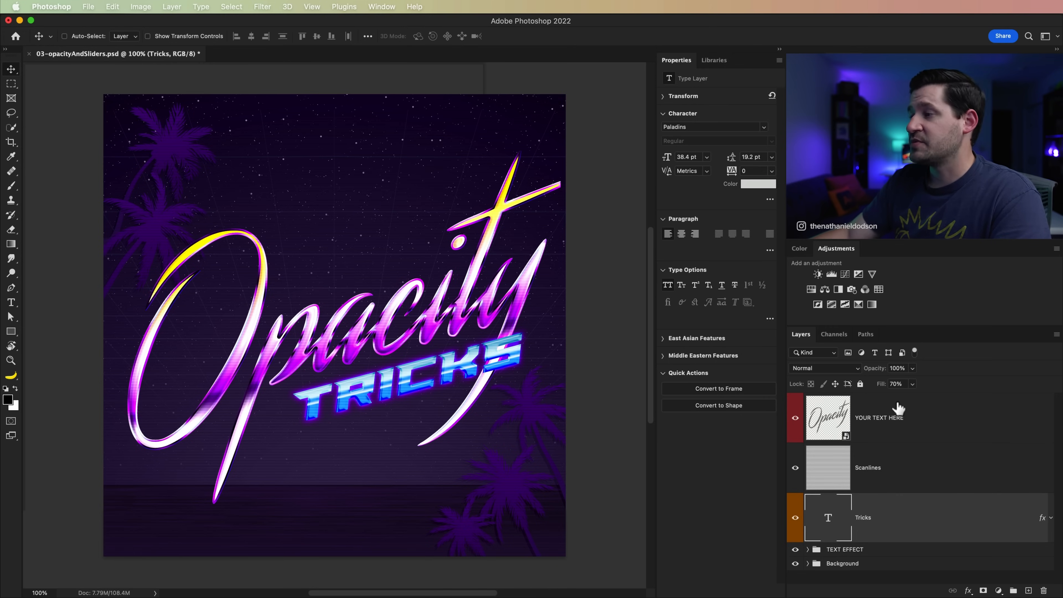
key("shift+0")
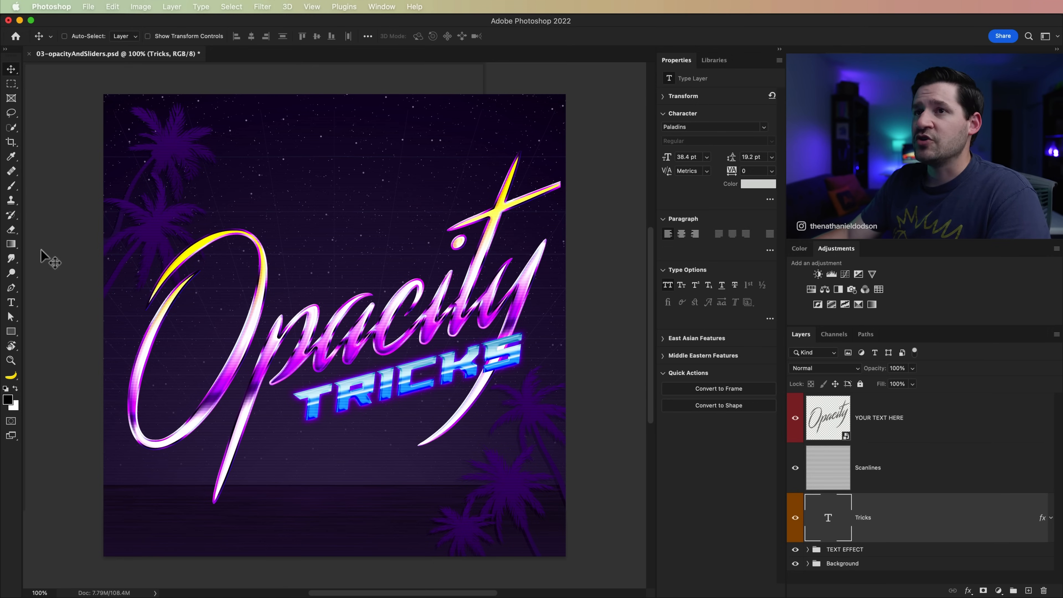
Choose the Brush tool, select the Scanlines layer, and set the brush flow to 60% and back to 100%
left_click(14, 185)
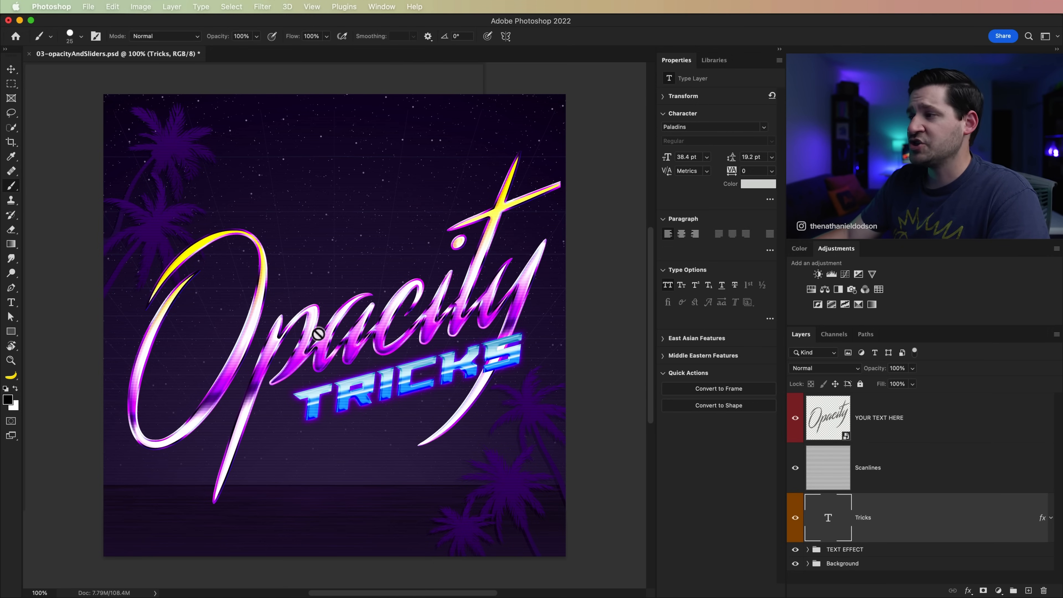
key("alt+bracketright")
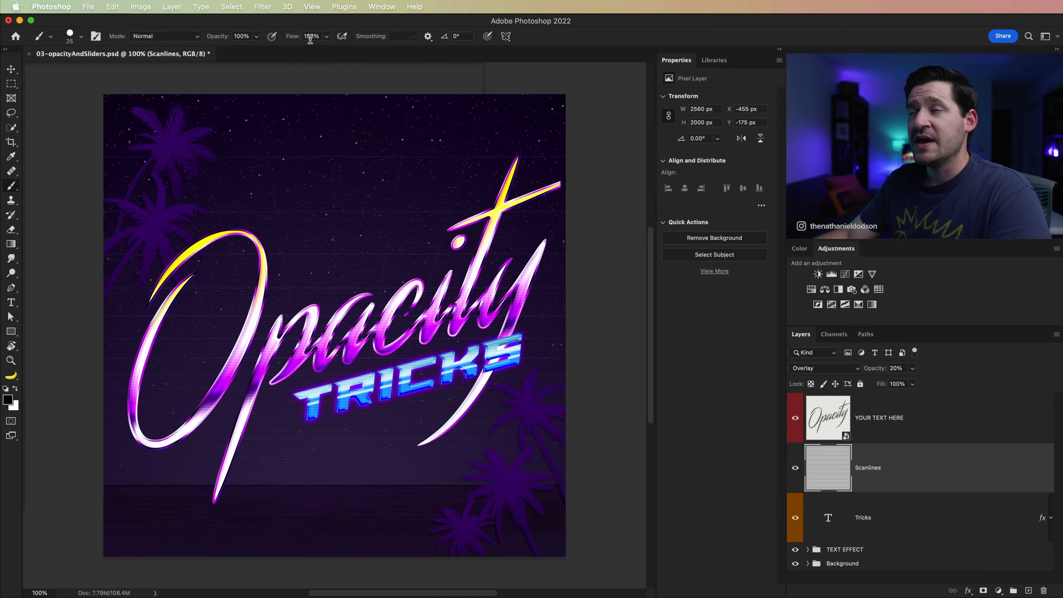
key("shift+6")
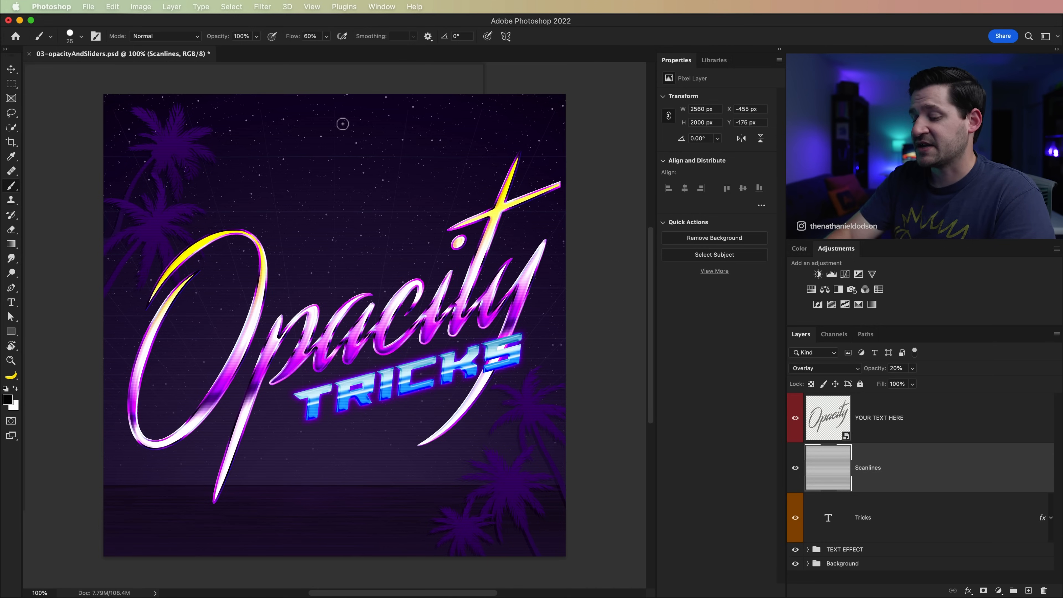
key("shift+6")
key("shift+6")
key("shift+0")
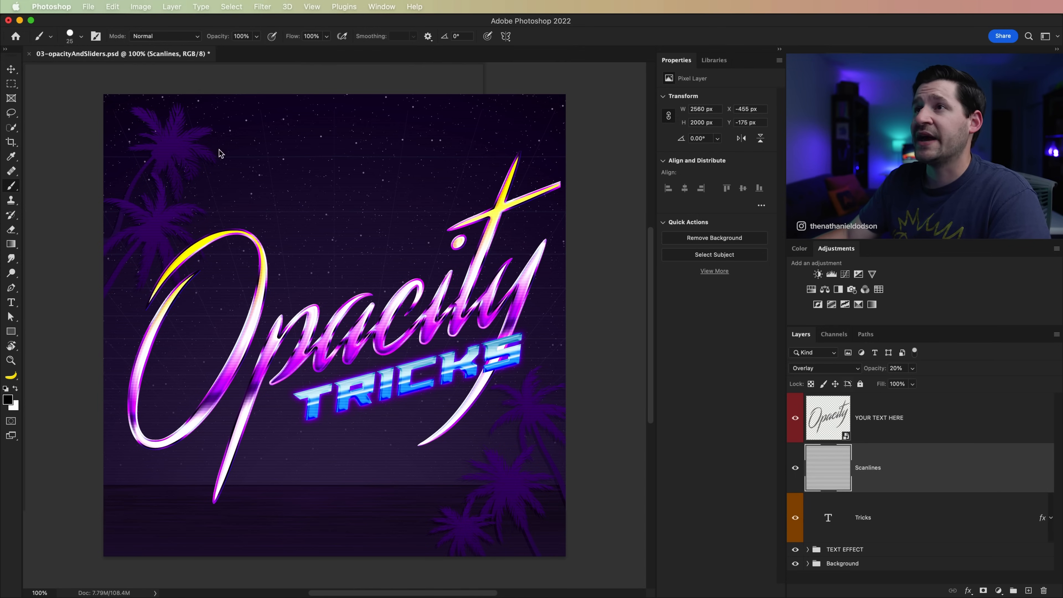
Scrub the brush opacity to values such as 75% and 92%, return it to 100%, and reselect the Tricks layer
left_click(242, 37)
left_click_drag(264, 42, 311, 43)
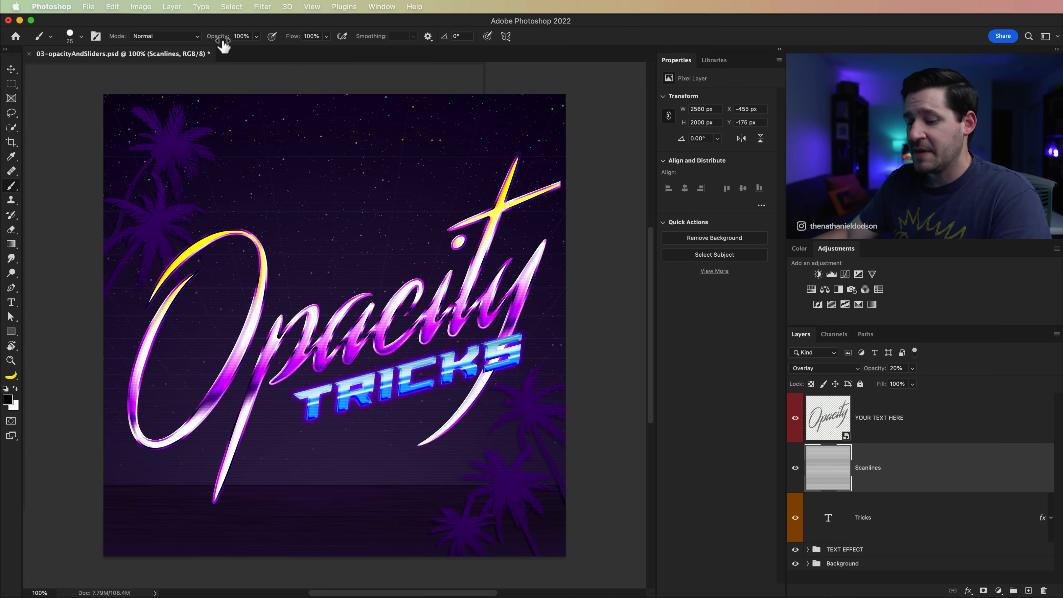
left_click_drag(225, 44, 79, 34)
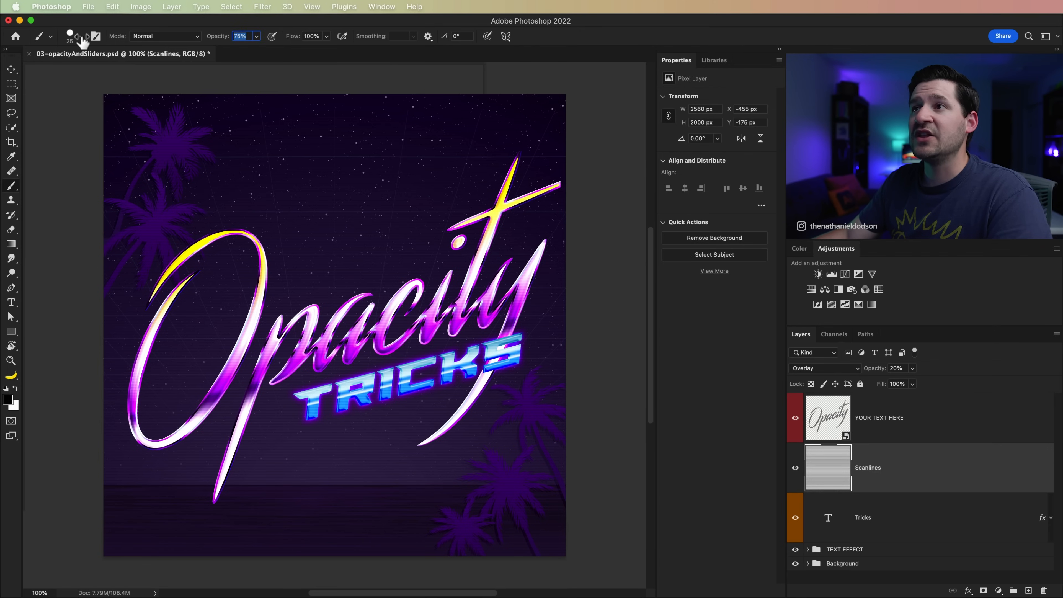
mouse_move(175, 55)
left_mouse_down()
mouse_move(81, 61)
mouse_move(281, 34)
left_mouse_up()
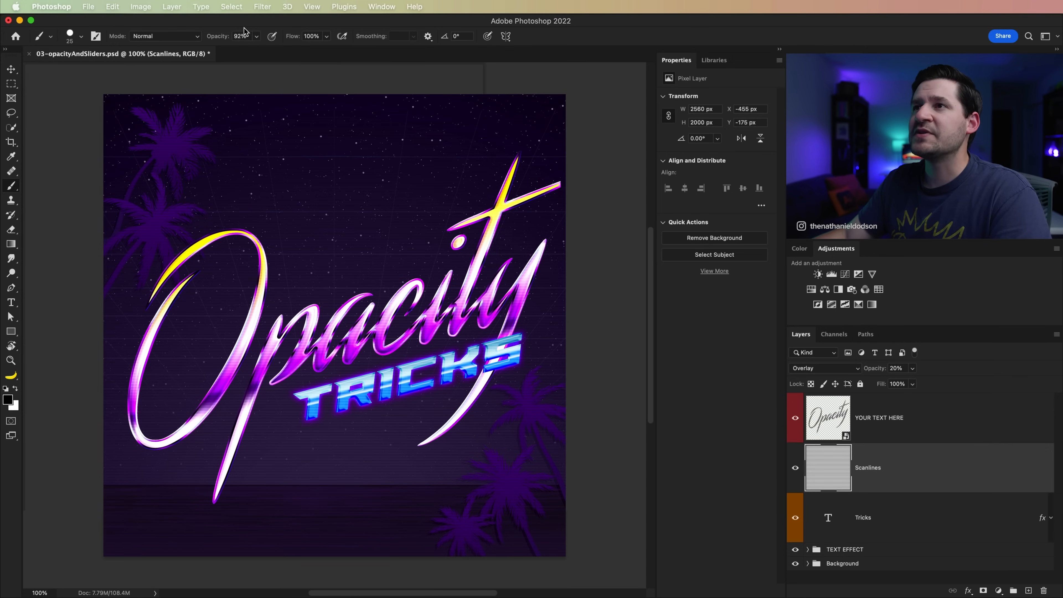
left_click_drag(218, 42, 263, 57)
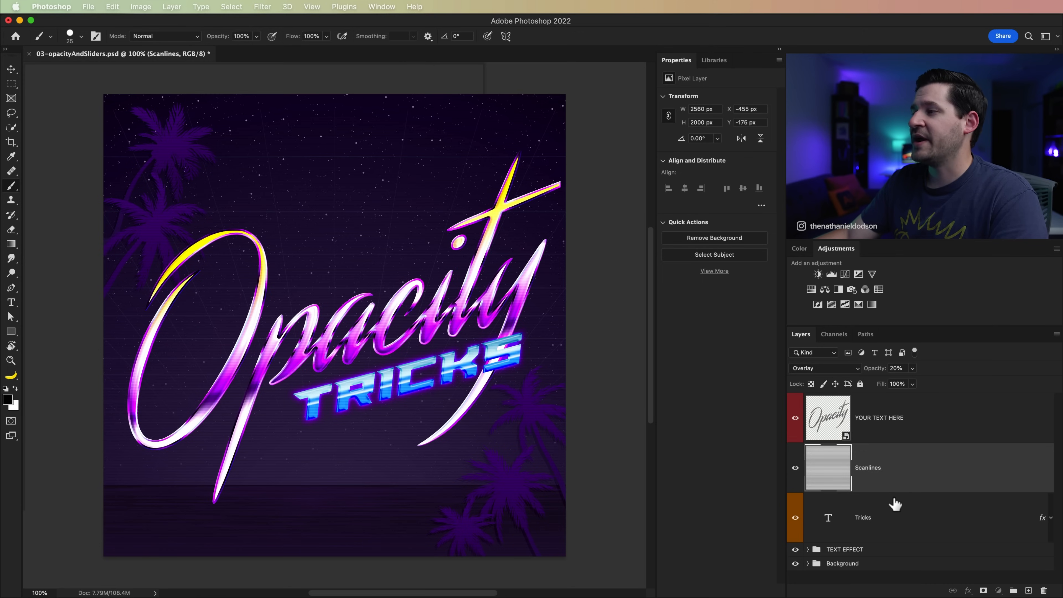
left_click(895, 513)
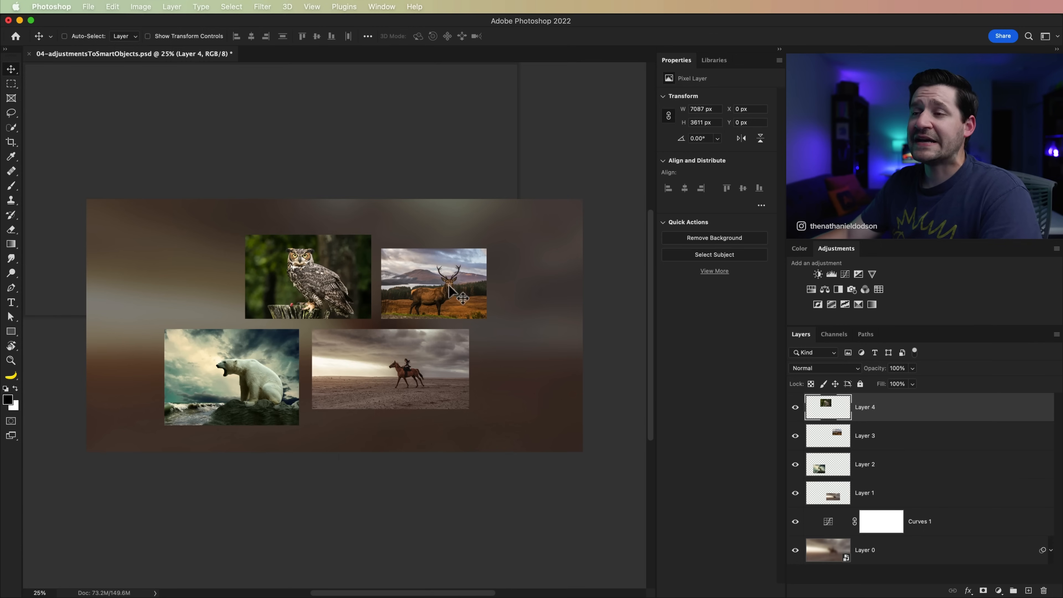
In 04-adjustmentsToSmartObjects.psd, add a Hue/Saturation adjustment with saturation -53 and clip it to the owl photo on Layer 4
key("z")
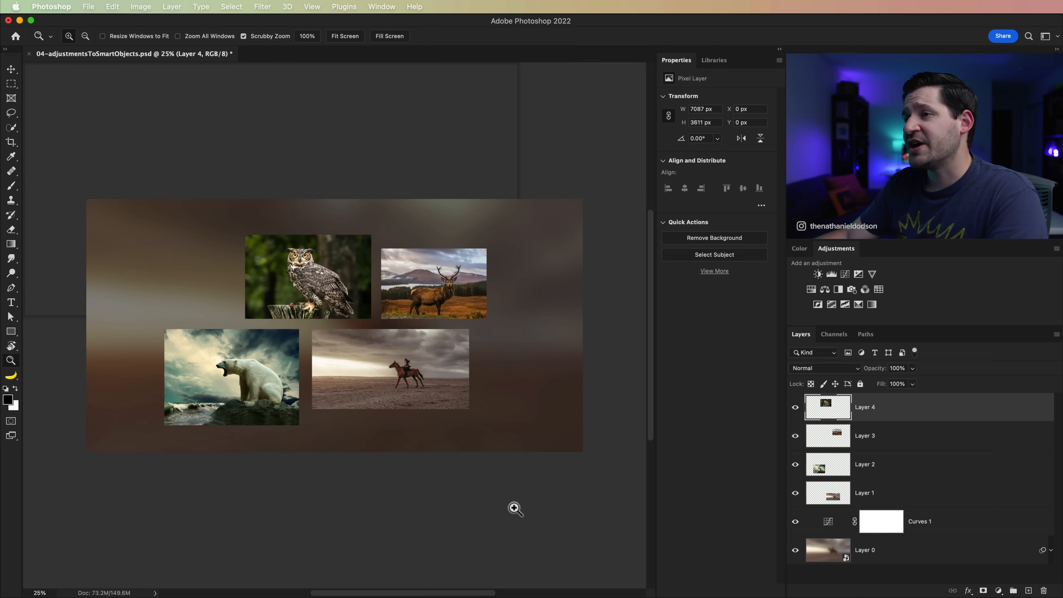
left_click(346, 300)
left_click_drag(353, 333, 385, 334)
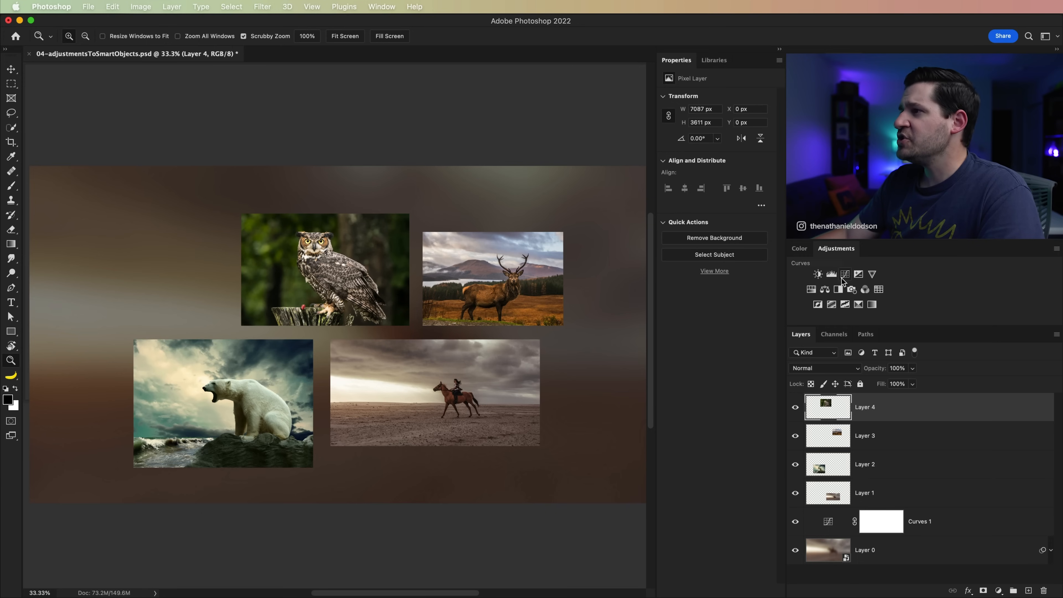
left_click(811, 290)
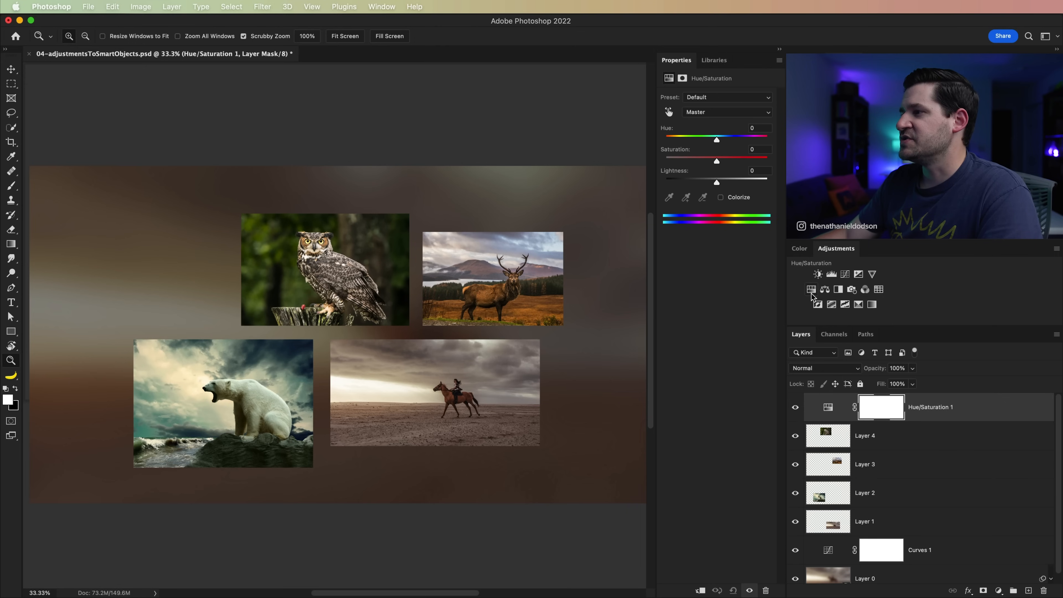
left_click_drag(703, 160, 689, 161)
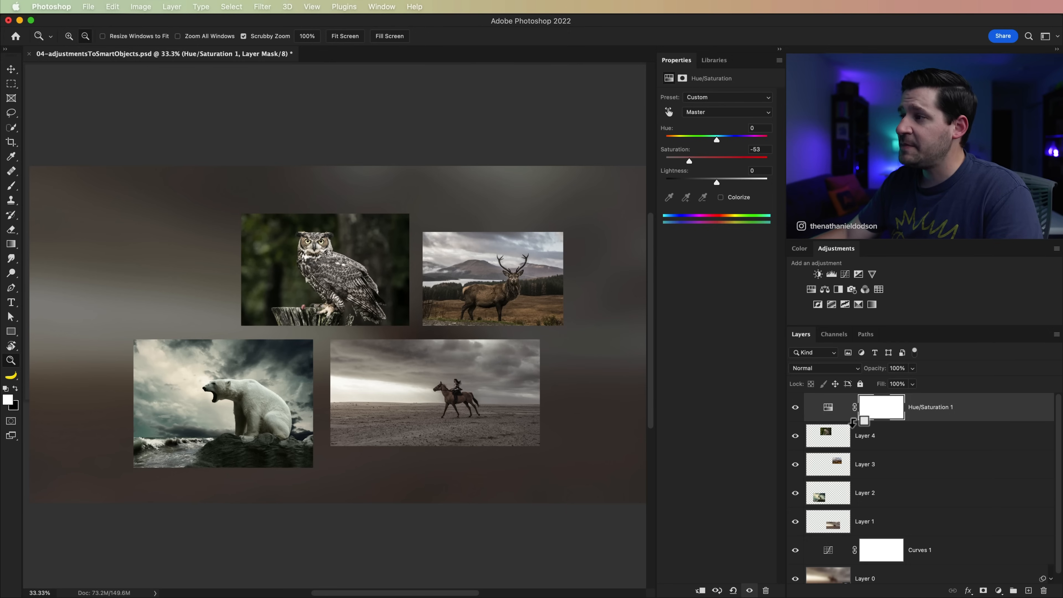
left_click(849, 421, "alt")
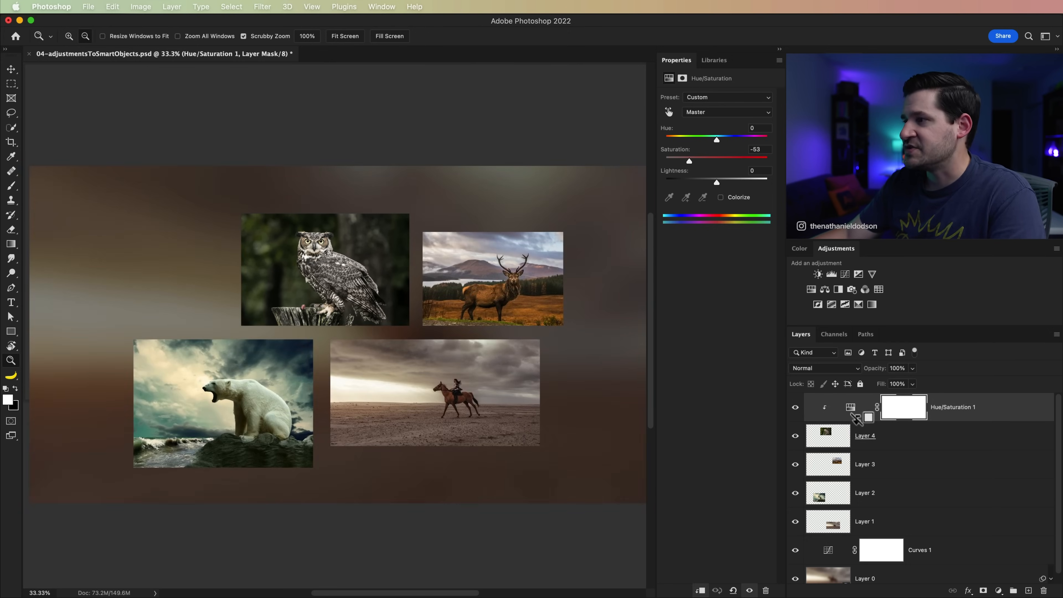
Duplicate the Hue/Saturation adjustment above Layer 3 and clip the copy to the deer photo
left_click(833, 437)
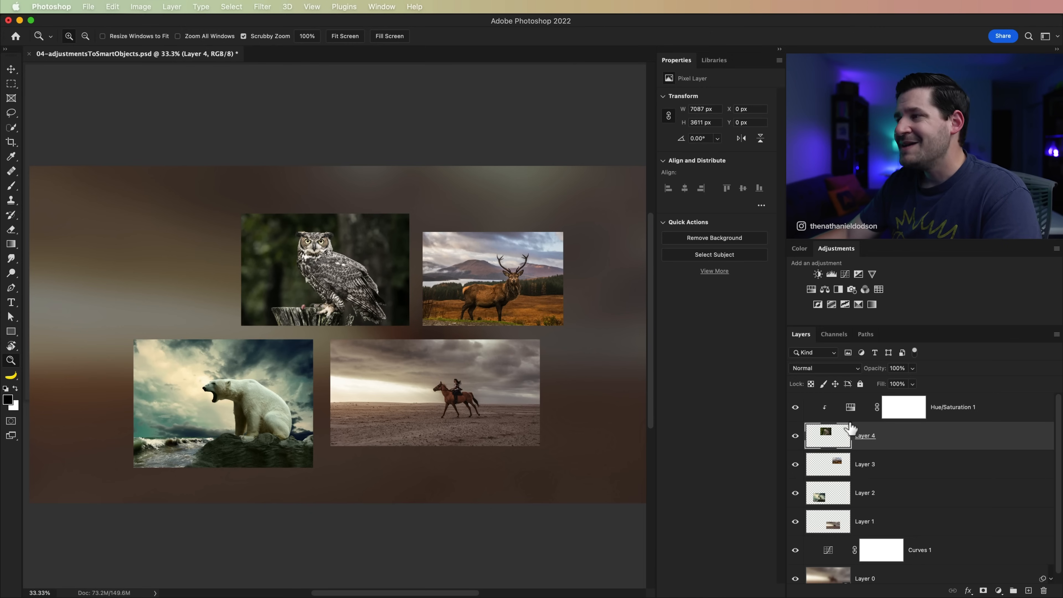
left_click(852, 413)
left_click_drag(852, 413, 868, 454)
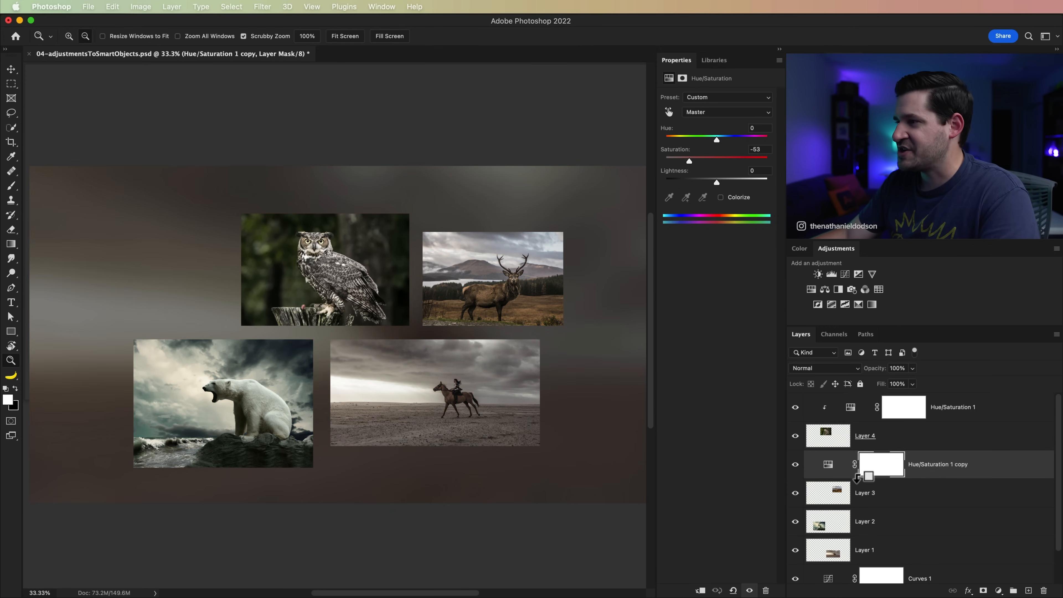
left_click(857, 478, "alt")
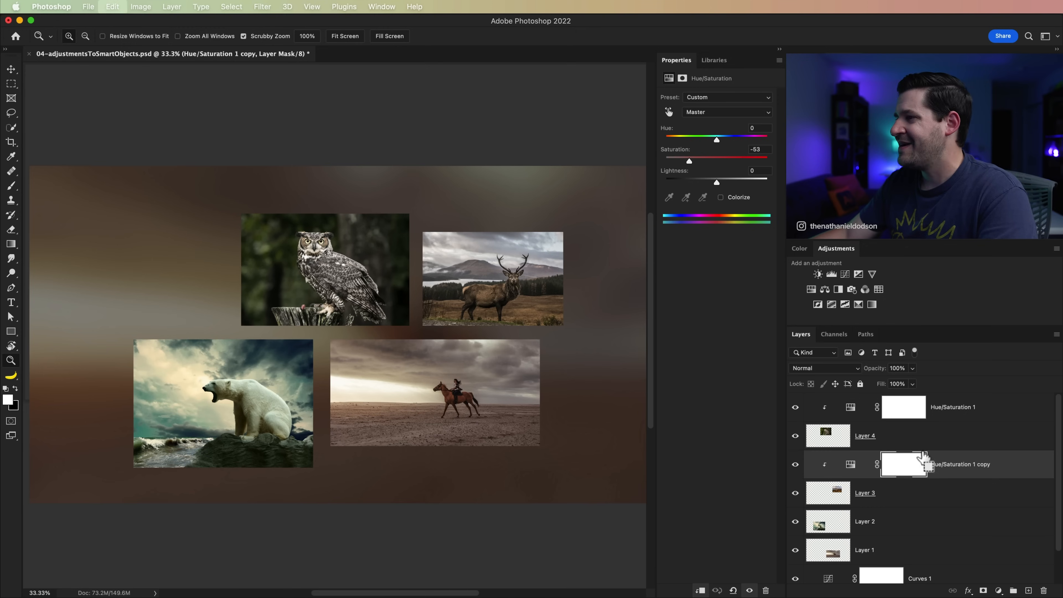
Undo the duplicated Hue/Saturation adjustment on Layer 3 and delete the original one above the owl photo
key("super+z")
key("super+z")
key("super+z")
key("super+z")
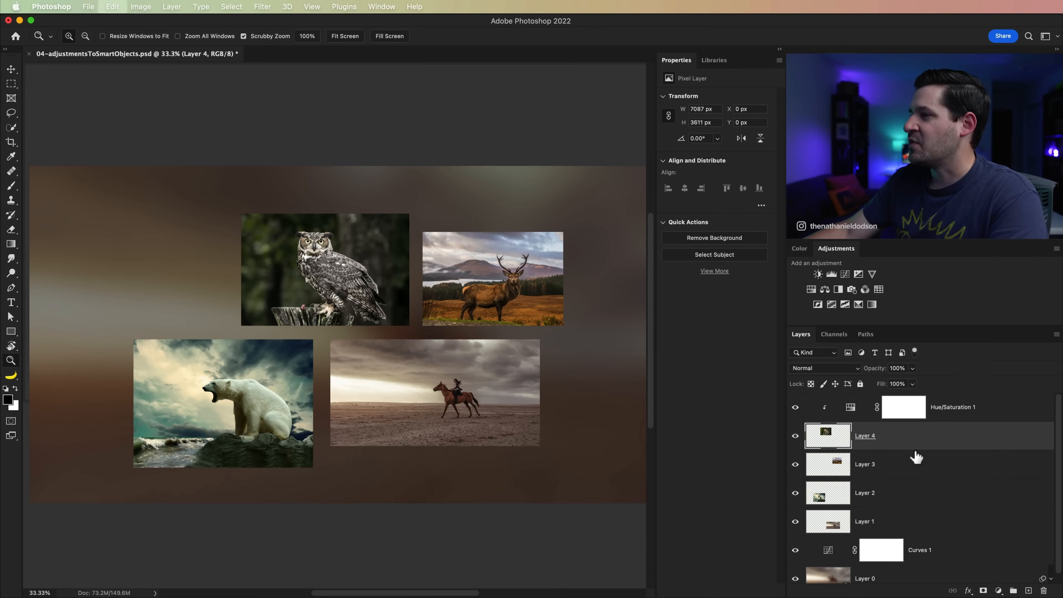
left_click(958, 418)
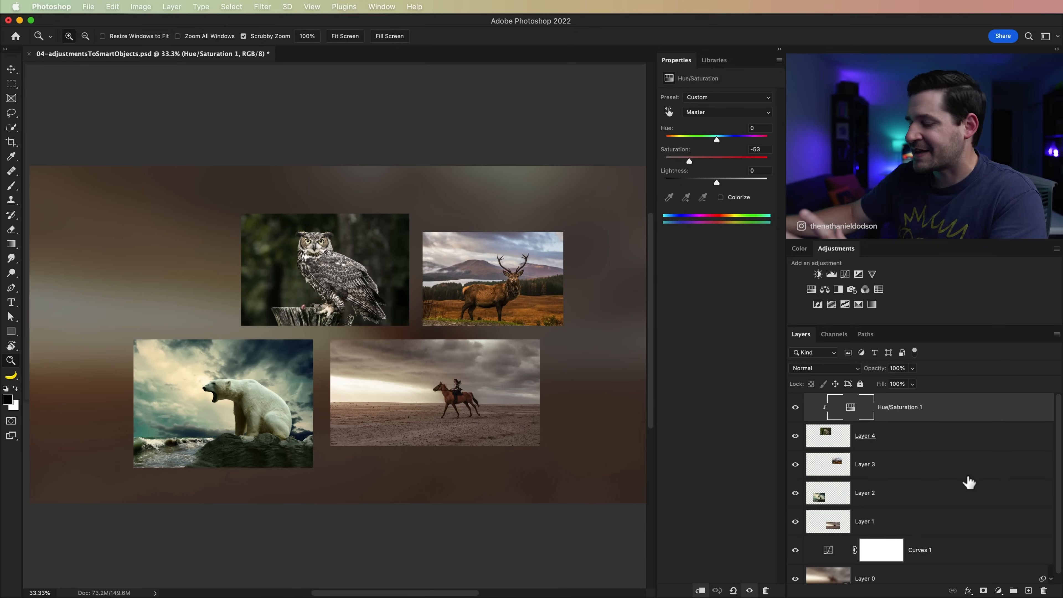
key("Delete")
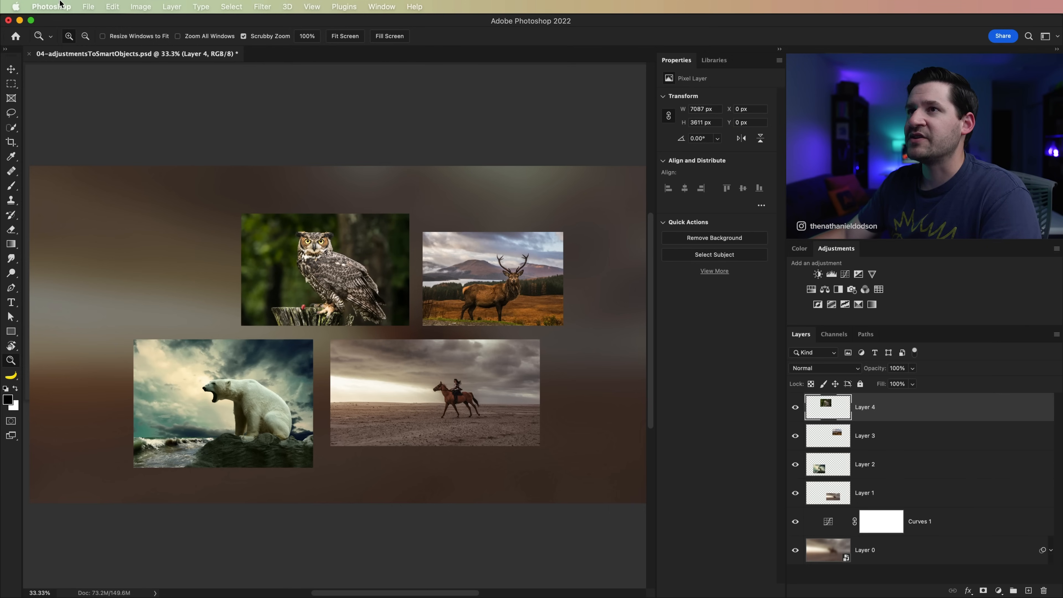
Convert Layer 4 with the owl photo to a smart object
left_click(178, 6)
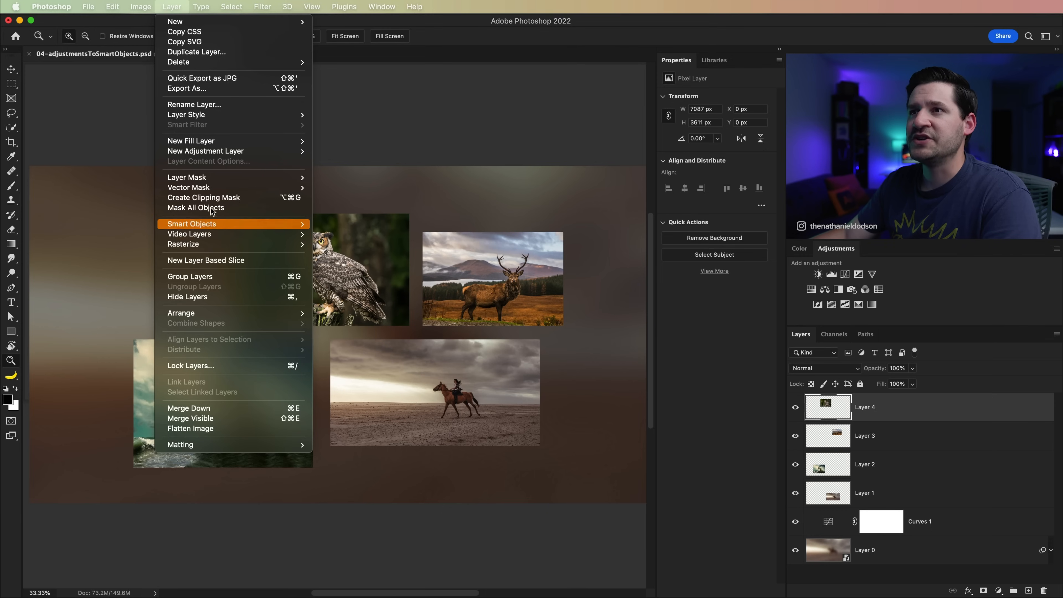
mouse_move(222, 224)
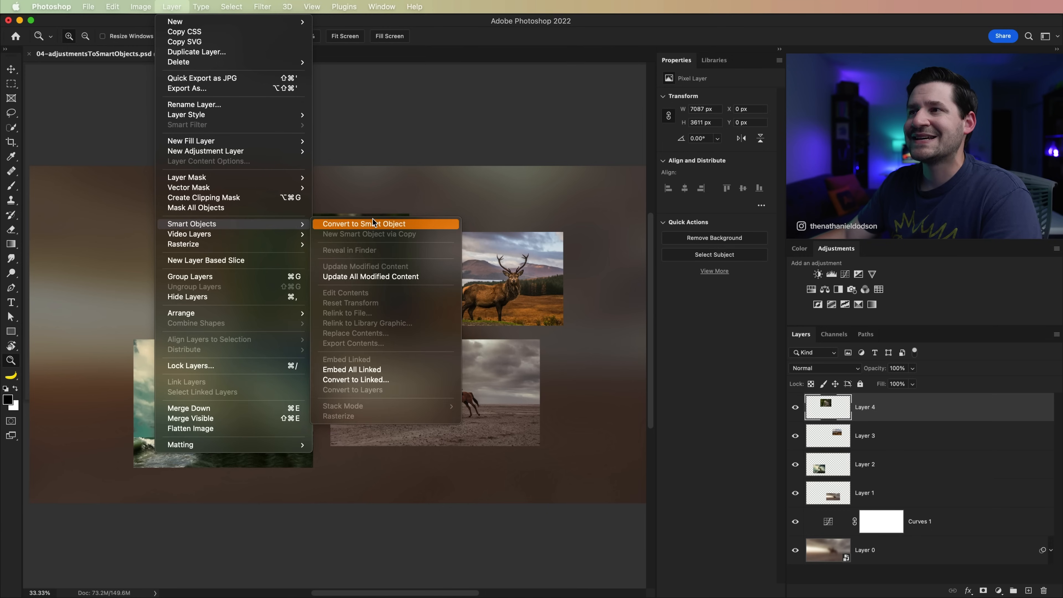
left_click(377, 225)
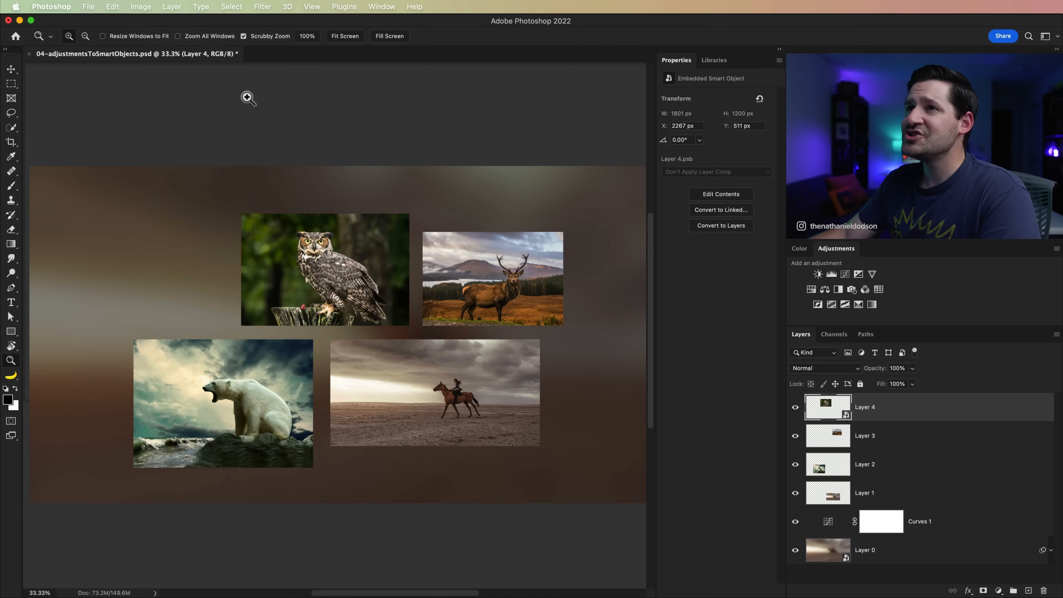
Apply a Hue/Saturation image adjustment to the owl smart object with Greens saturation -59 and Yellows saturation -71
left_click(142, 7)
mouse_move(158, 42)
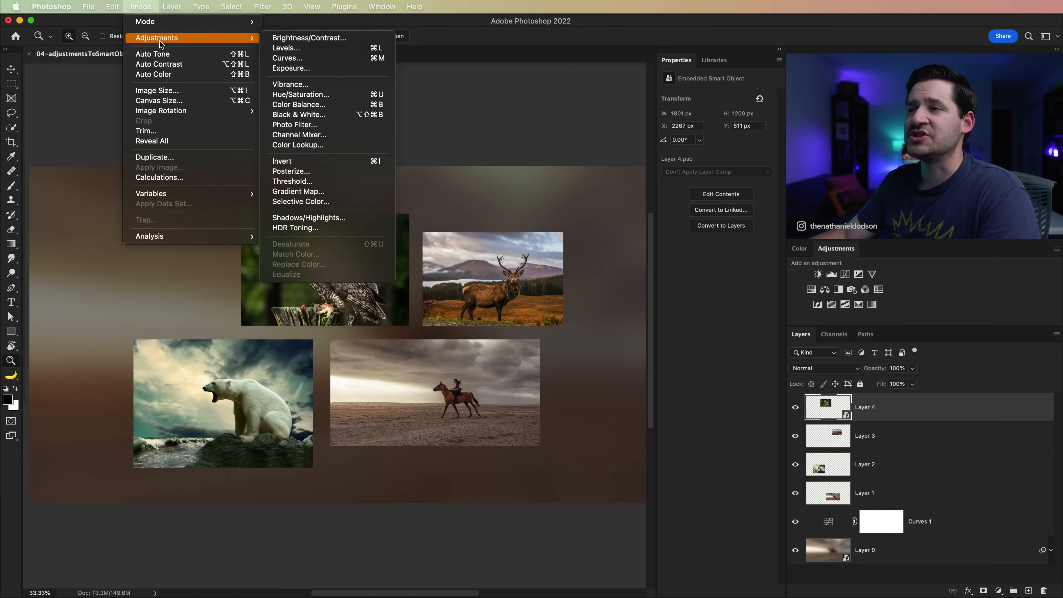
left_click(298, 96)
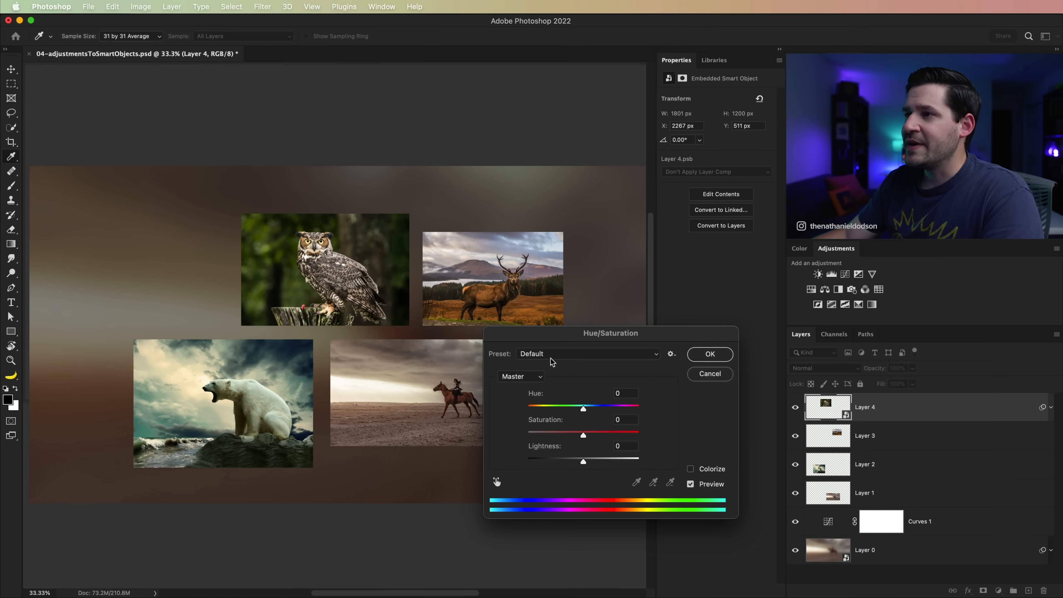
left_click(534, 375)
left_click(544, 412)
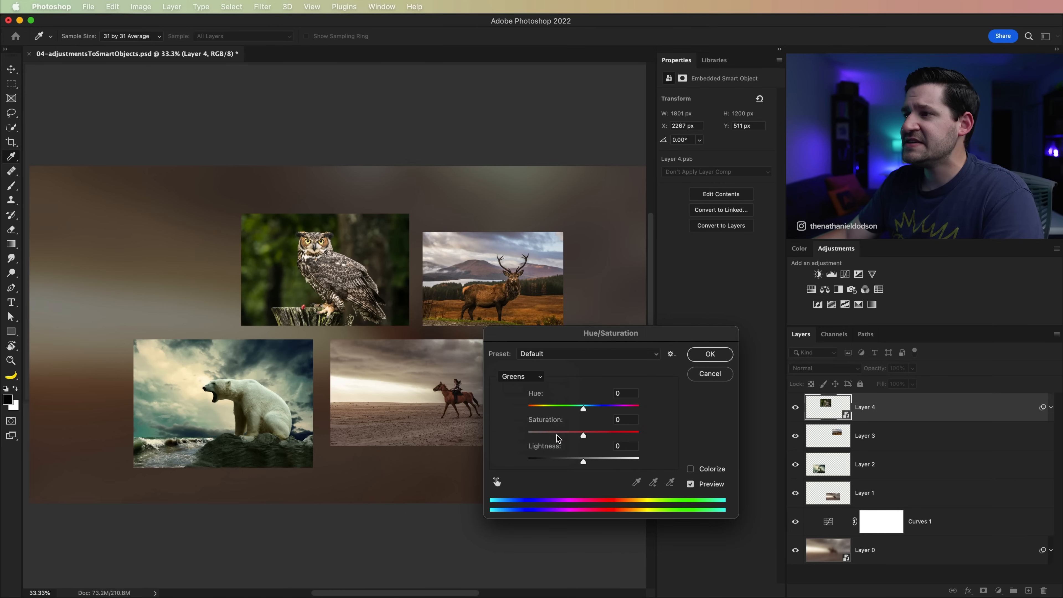
left_click_drag(559, 438, 550, 437)
left_click(520, 375)
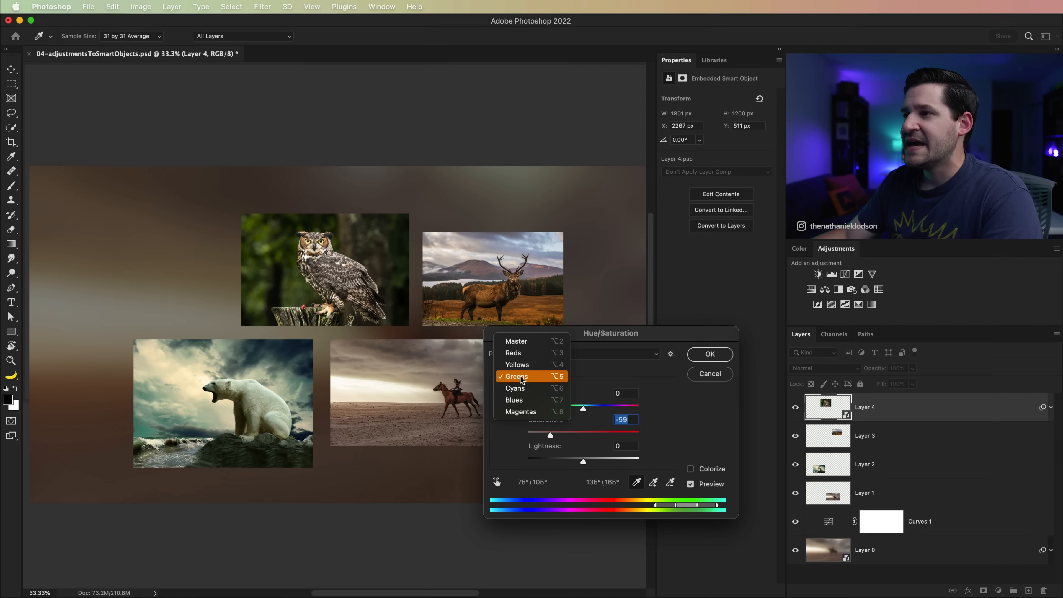
left_click(527, 370)
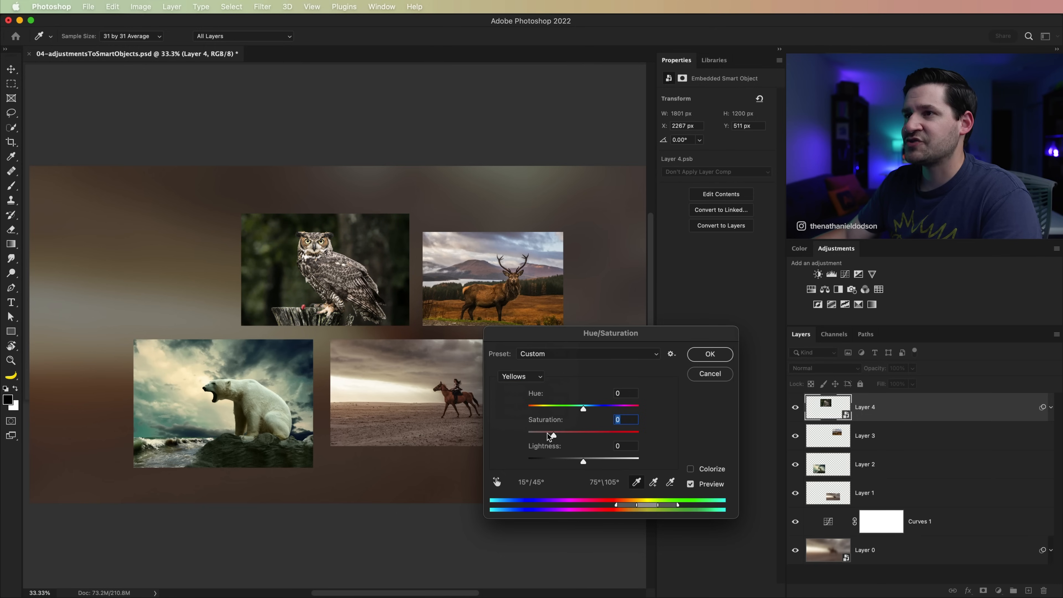
left_click(710, 353)
key("z")
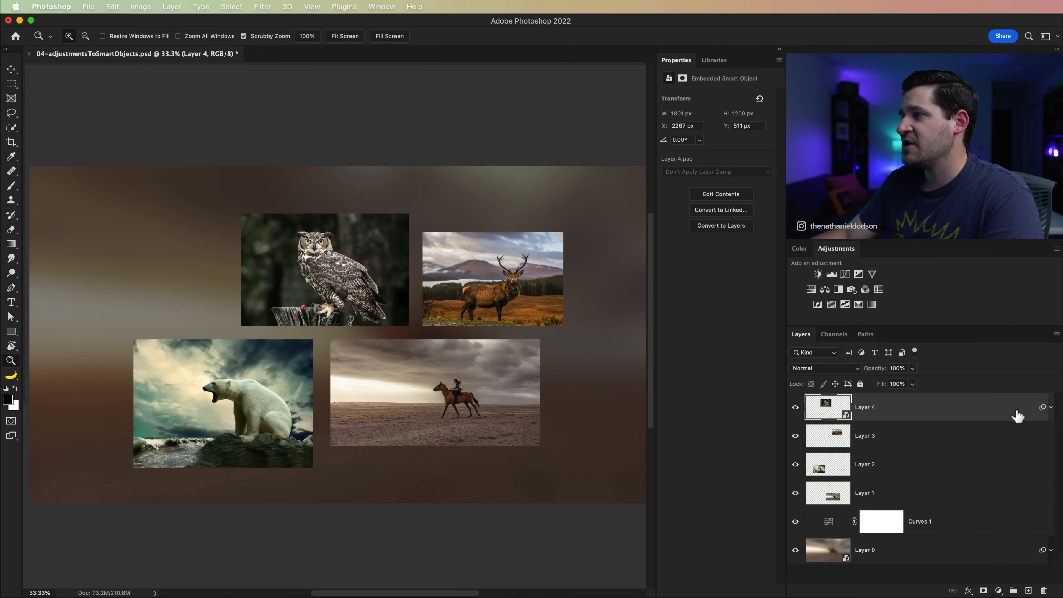
Expand Layer 4's smart filters and reopen the Hue/Saturation filter to examine its Yellows settings
left_click(1050, 408)
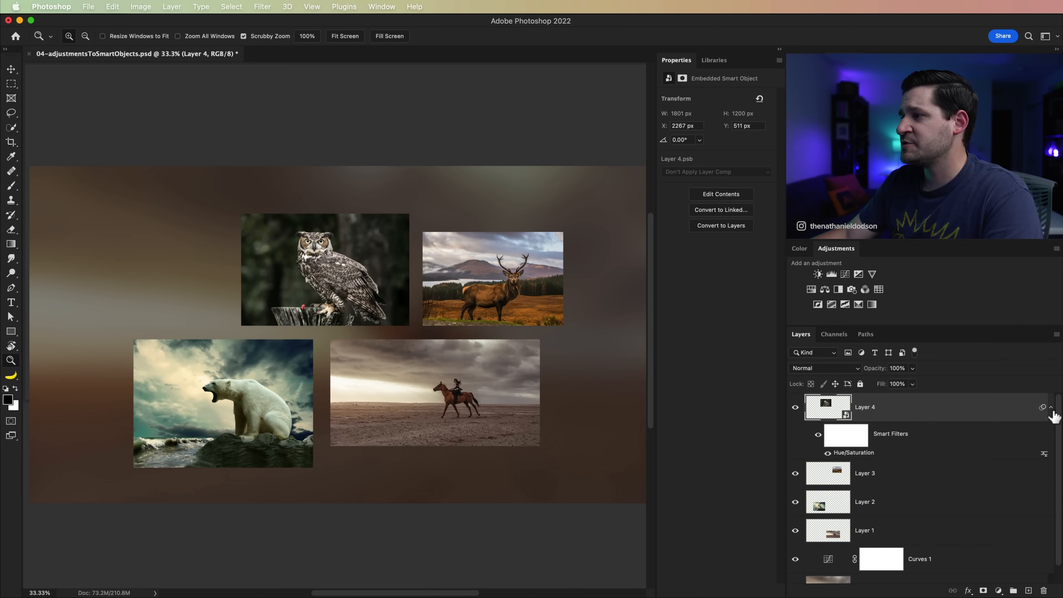
double_click(854, 453)
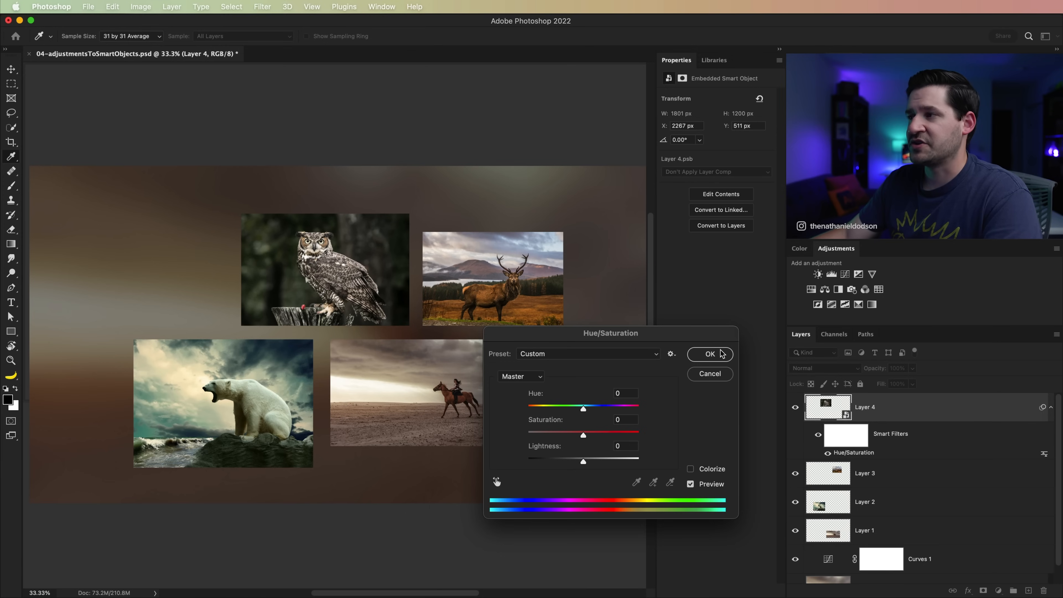
left_click(528, 379)
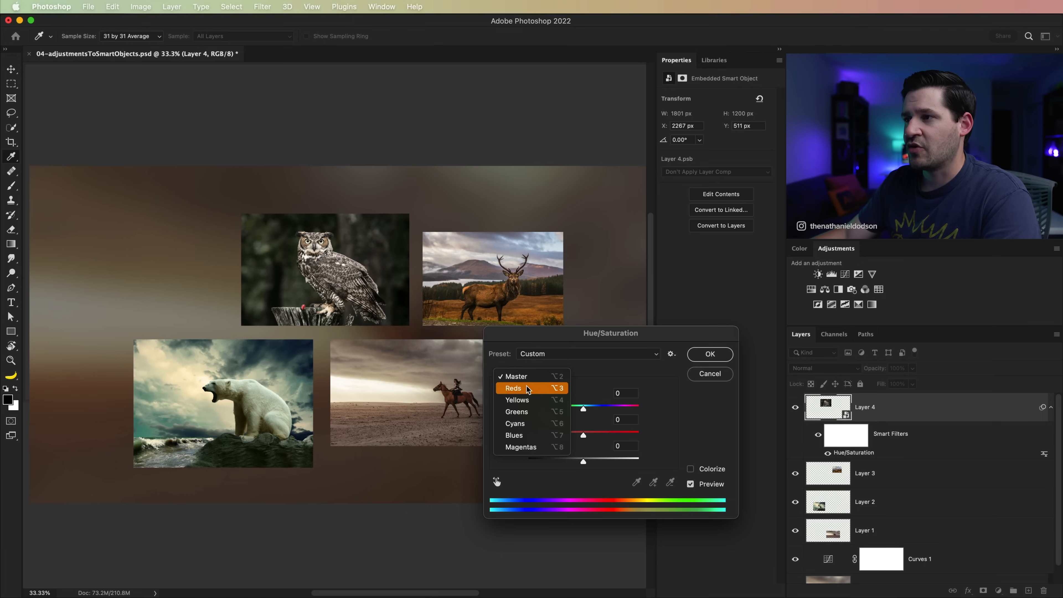
left_click(528, 401)
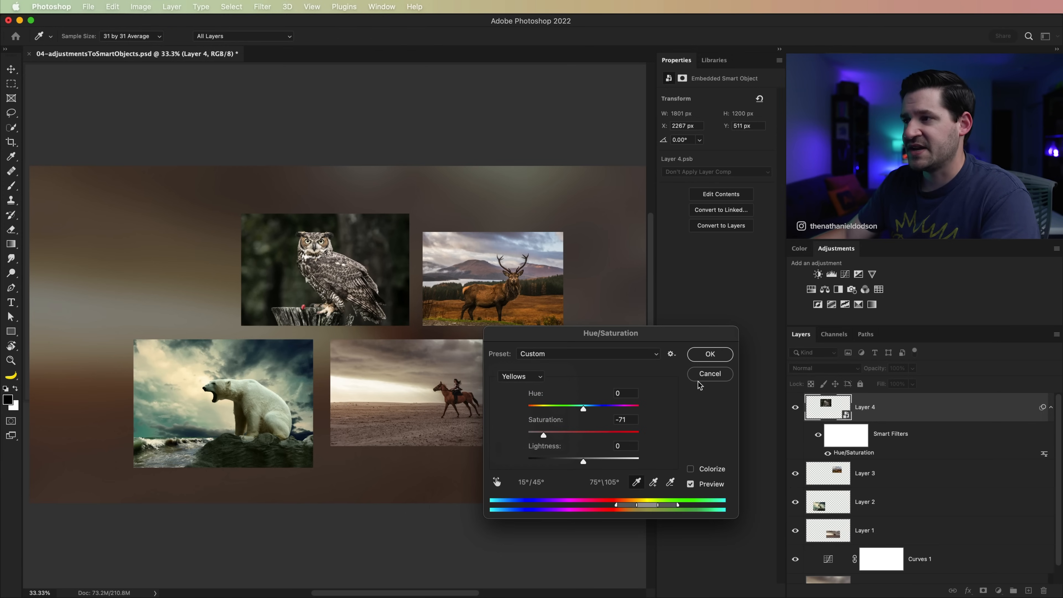
left_click(710, 354)
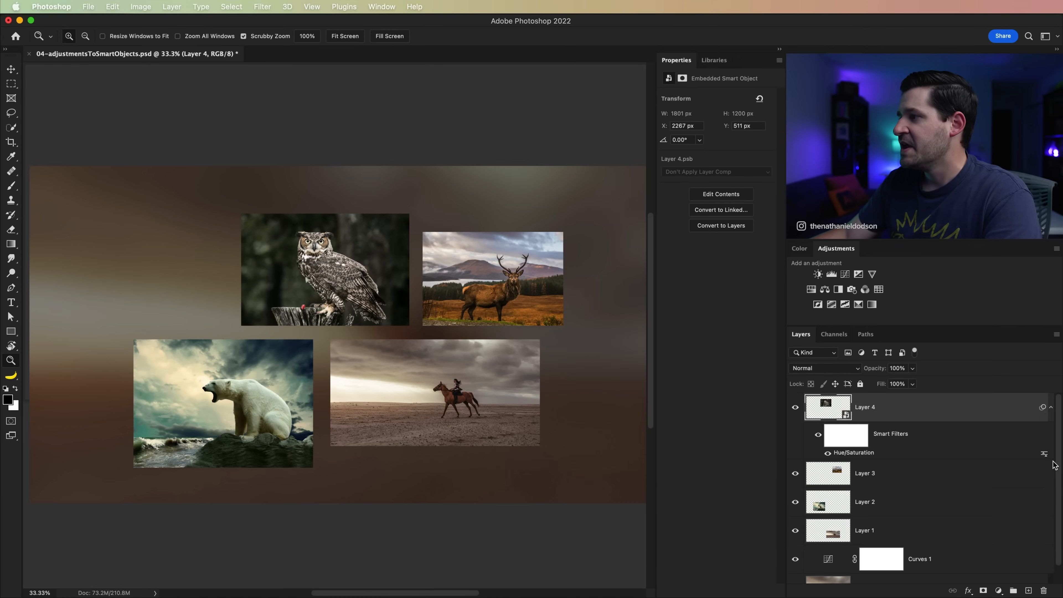
Examine the blend mode and opacity options of Layer 4's Hue/Saturation smart filter, cancel them, and collapse the filter list
double_click(1044, 454)
left_click_drag(722, 151, 642, 337)
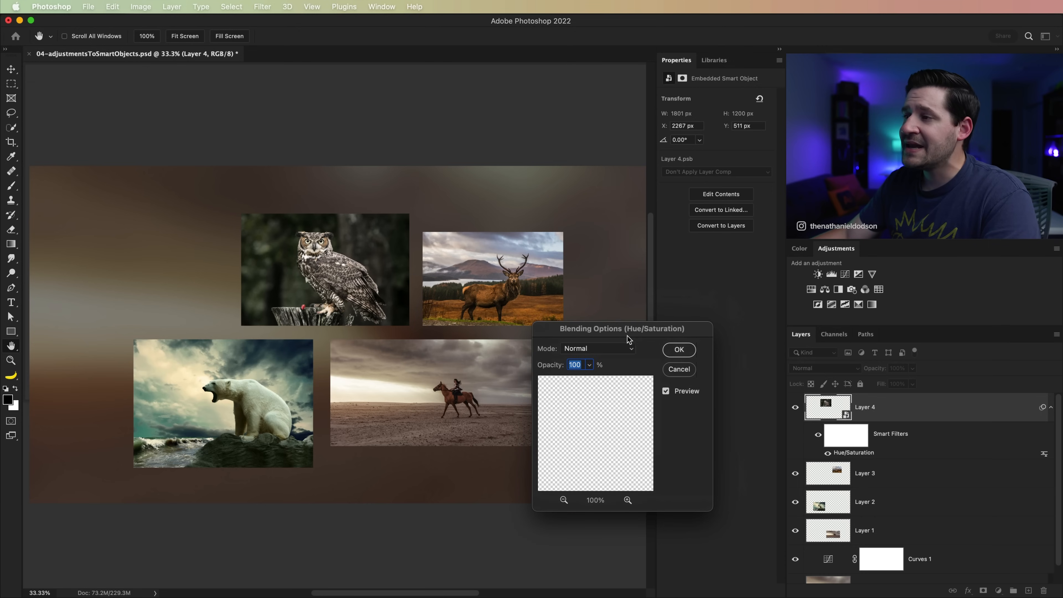
left_click(615, 356)
left_click(615, 351)
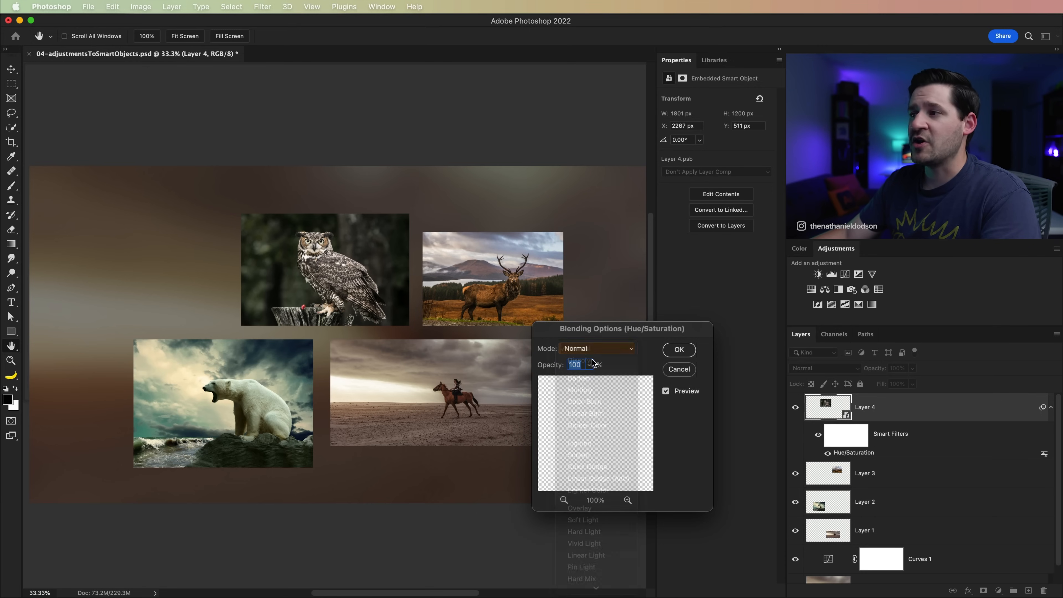
left_click(683, 372)
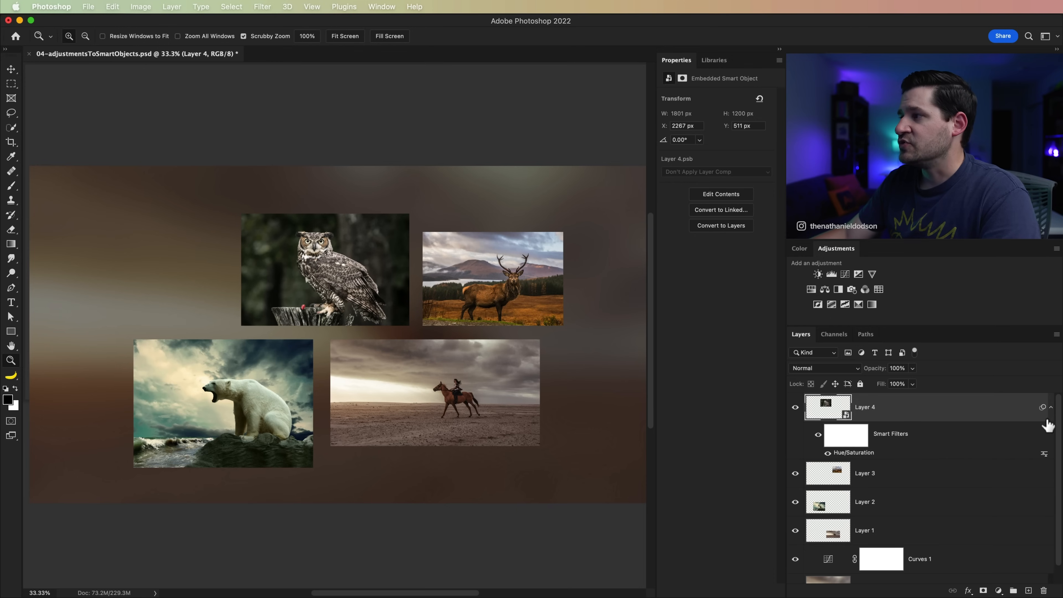
left_click(1050, 407)
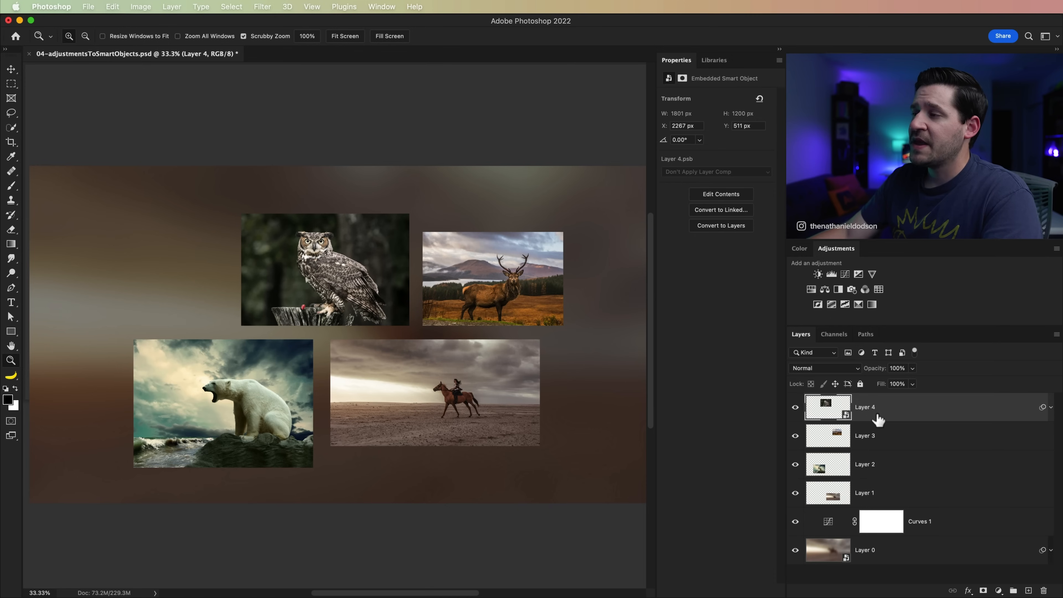
Invert the owl smart object on Layer 4 and locate the Invert command among the image adjustments
left_click_drag(883, 414, 842, 416)
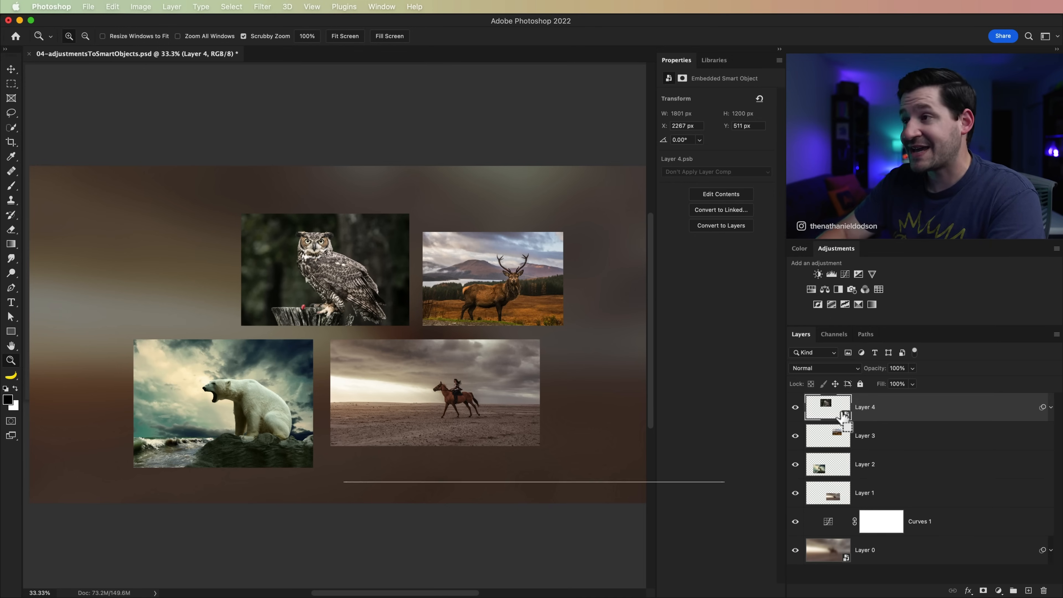
key("super+i")
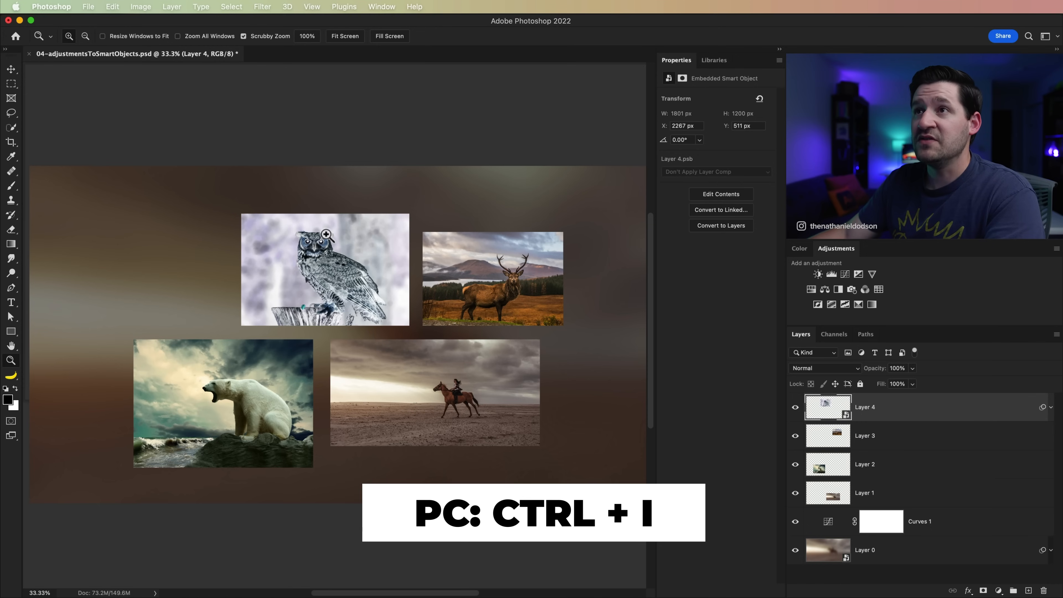
left_click(139, 7)
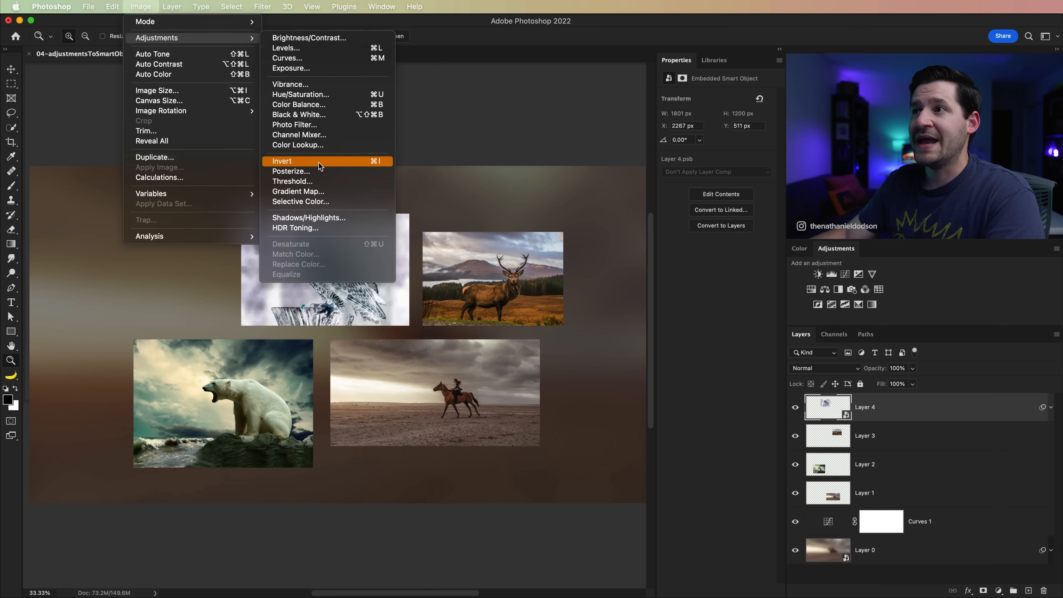
left_click(498, 311)
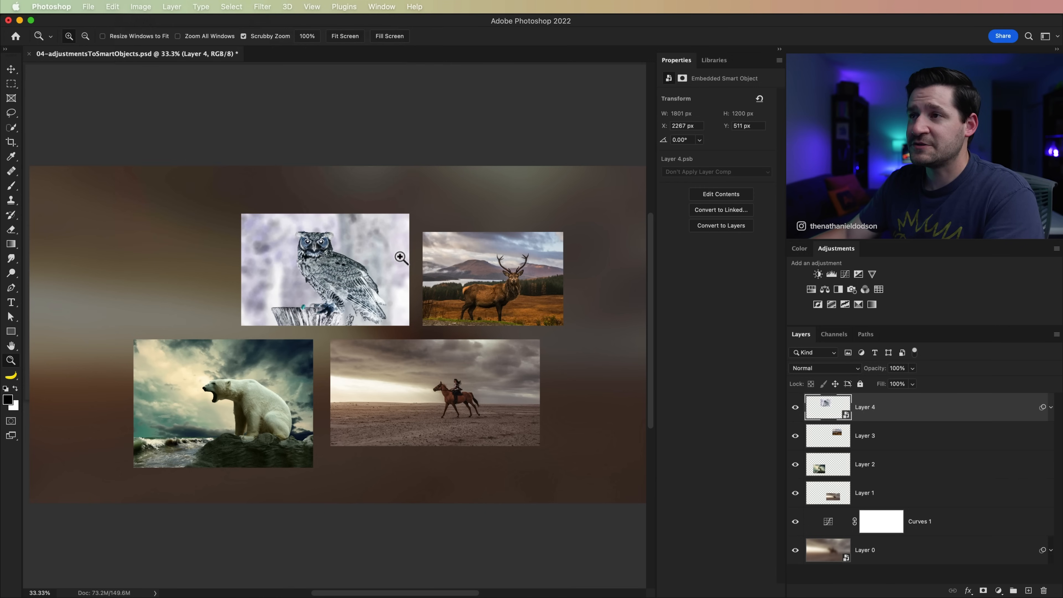
Delete the Invert smart filter from Layer 4, keeping Hue/Saturation, and collapse the filter list
left_click(1050, 408)
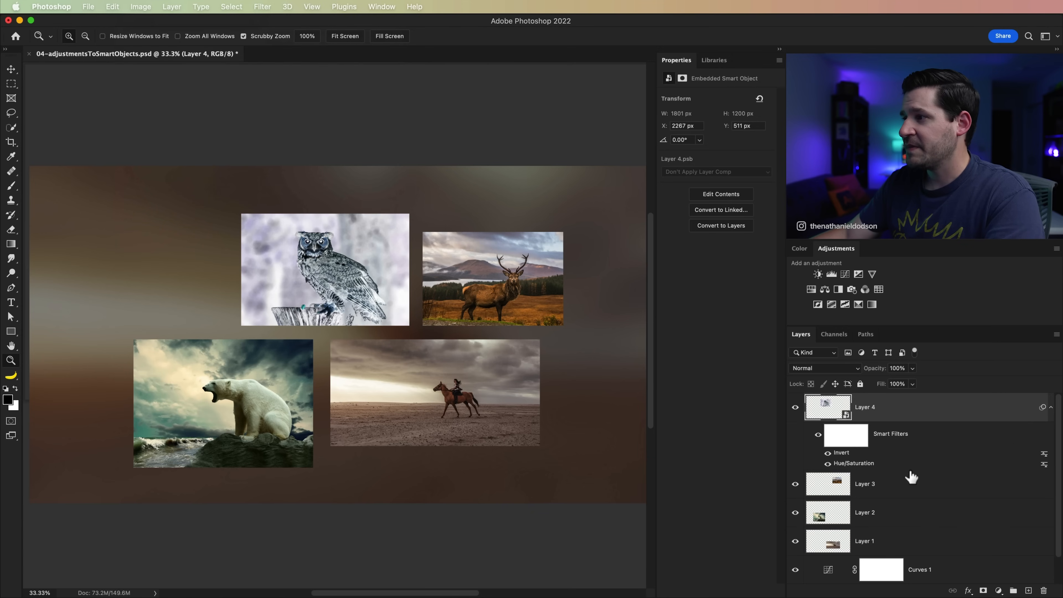
left_click_drag(846, 456, 1043, 590)
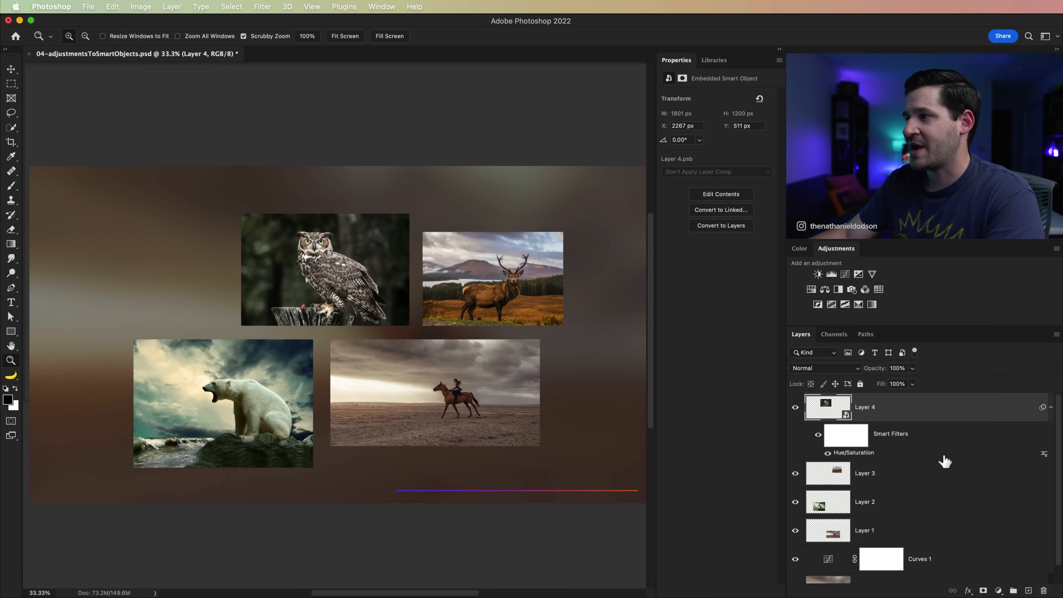
left_click(1051, 407)
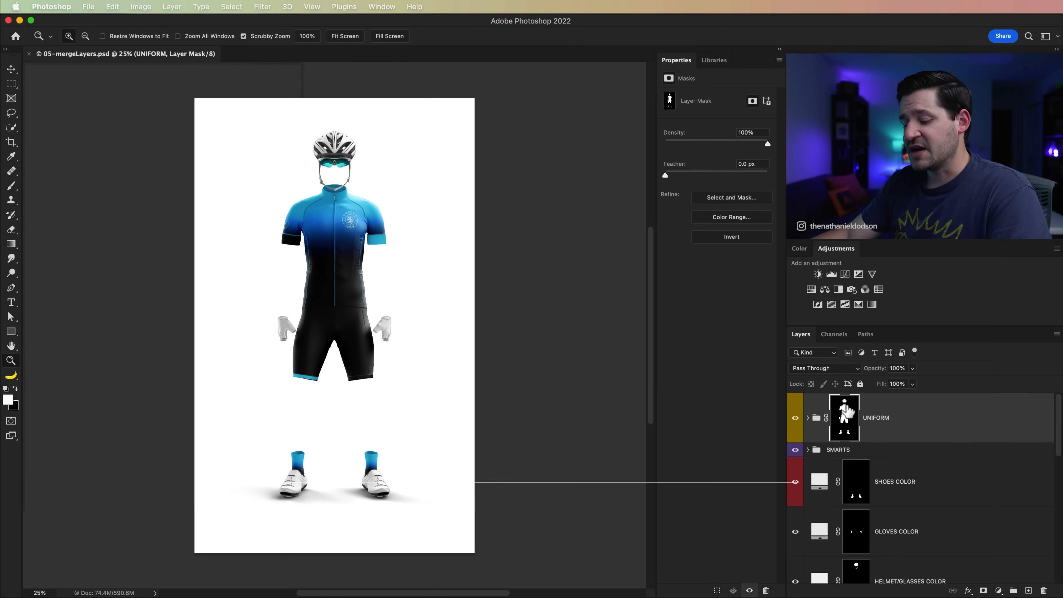
In 05-mergeLayers.psd, stamp all visible layers into a merged layer above the UNIFORM group and delete that layer
key("super+shift+alt+e")
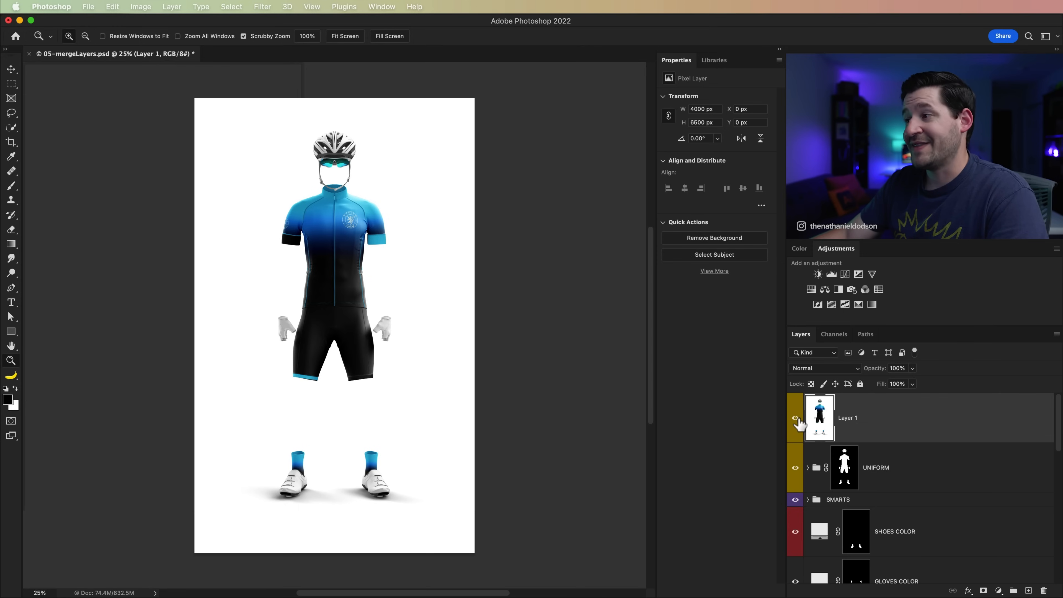
key("Delete")
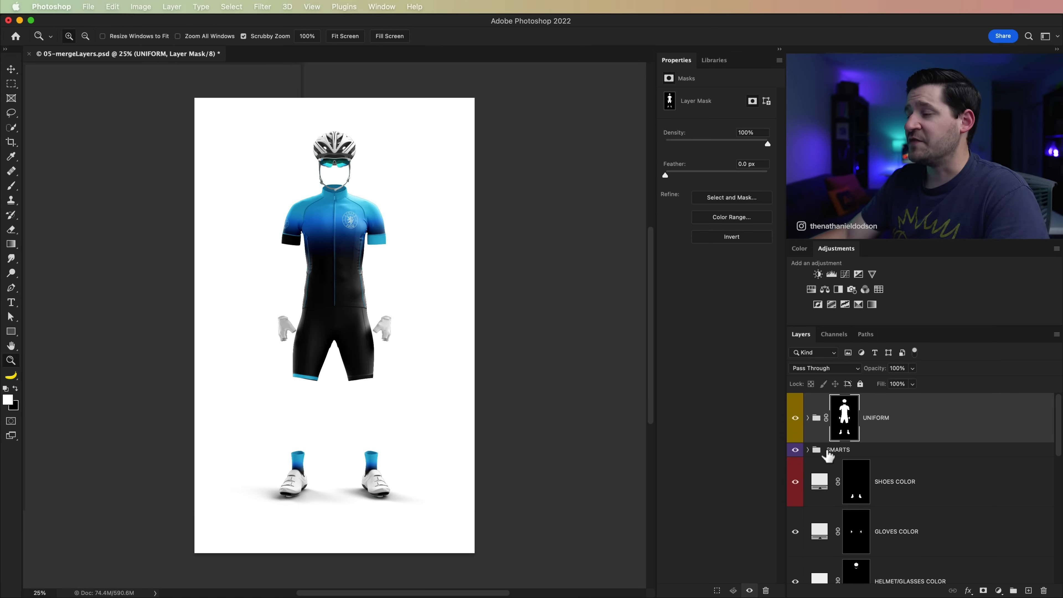
Hide the UNIFORM group and stamp the visible layers onto a new empty layer above it
left_click(795, 418)
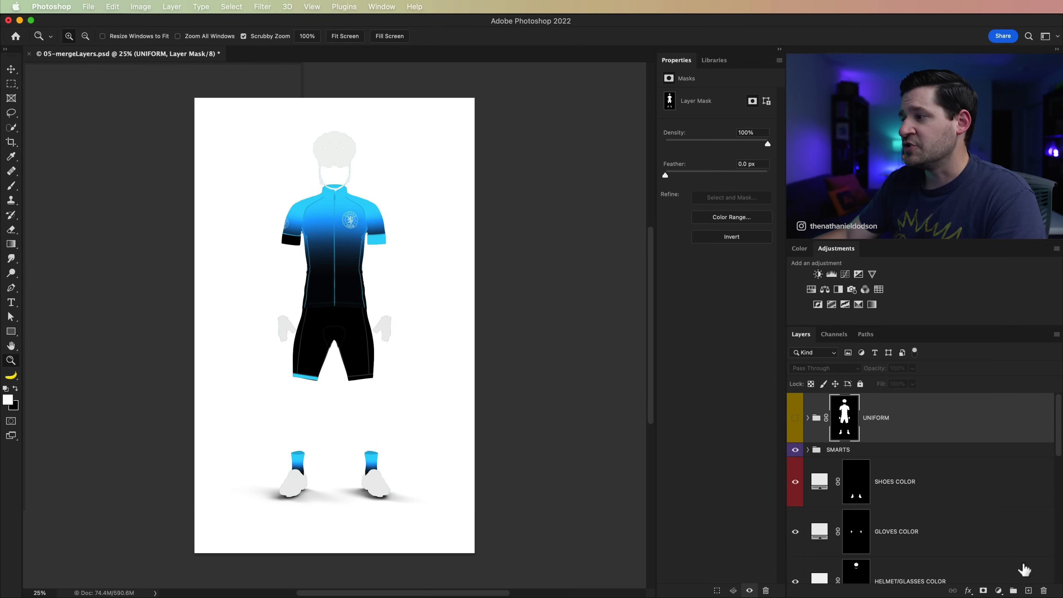
left_click(1028, 590)
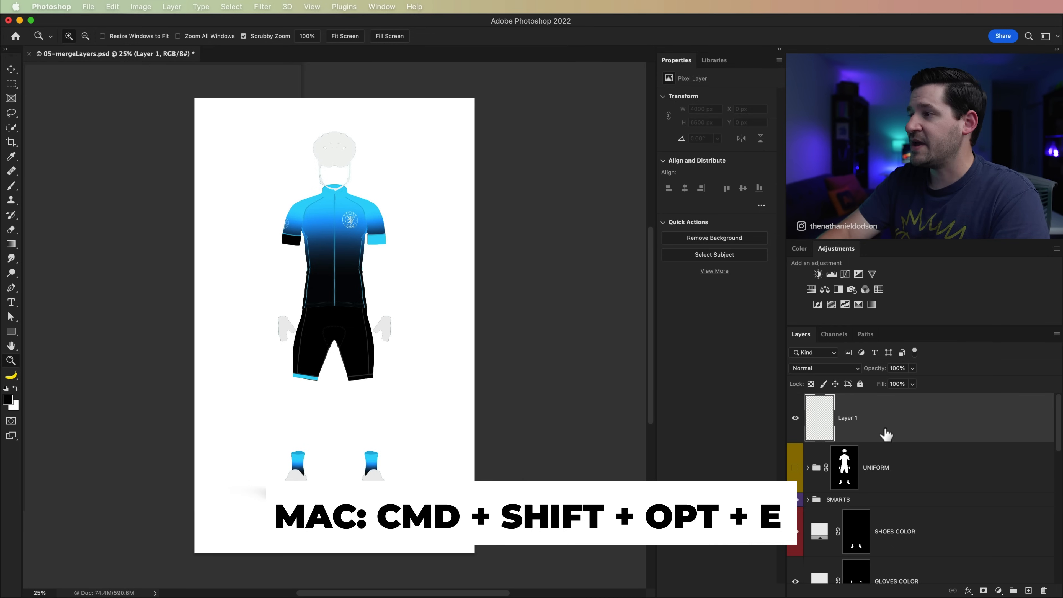
key("alt+shift+super+e")
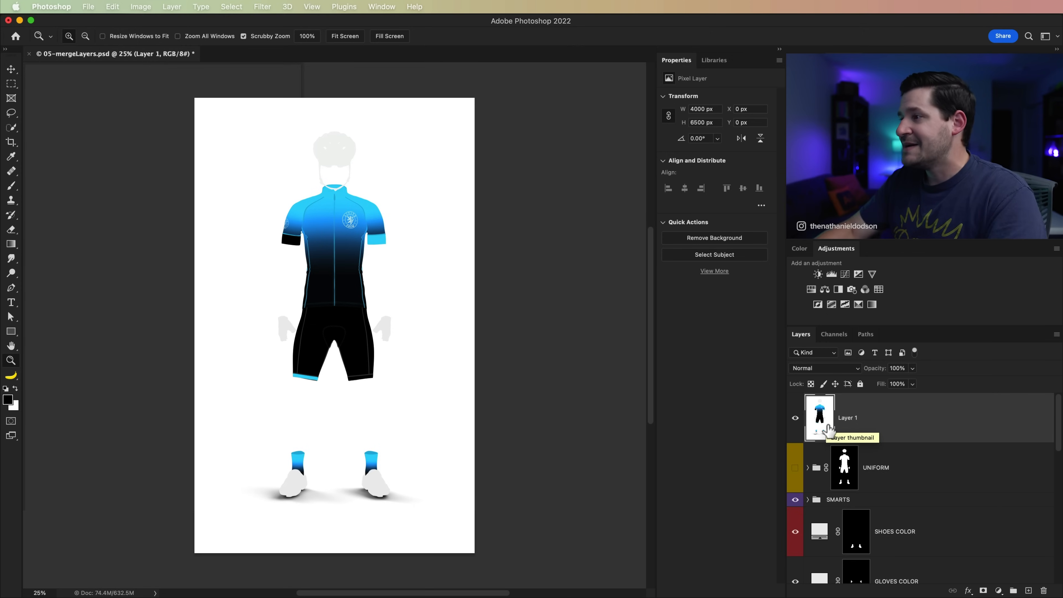
Delete the stamped layer and show the UNIFORM group again
key("BackSpace")
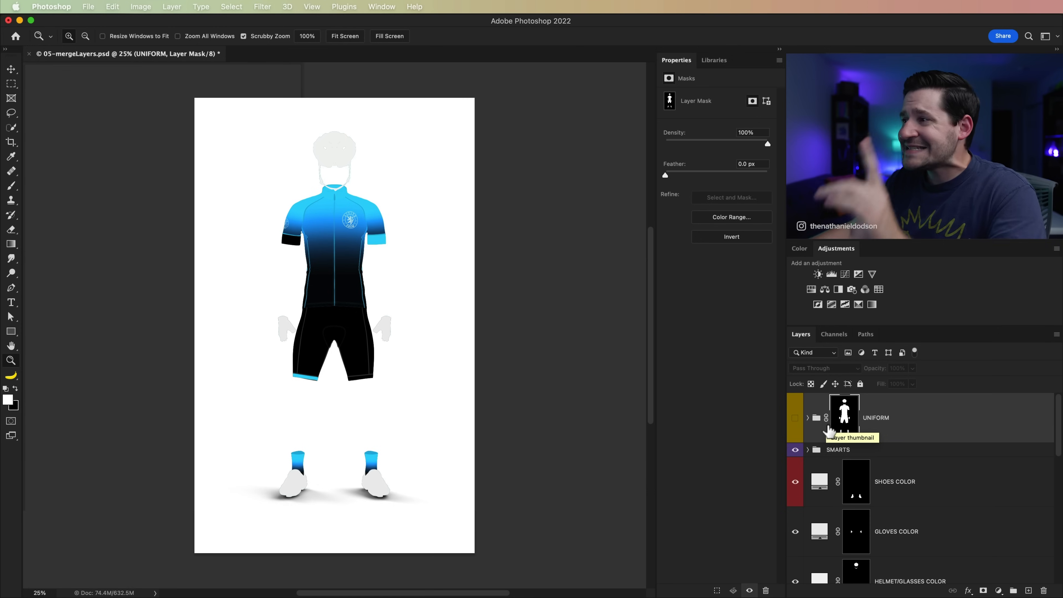
left_click(796, 418)
Expand the SMARTS group and select all its layers from the first BACK layer down to the last SOCKS layer
left_click(807, 449)
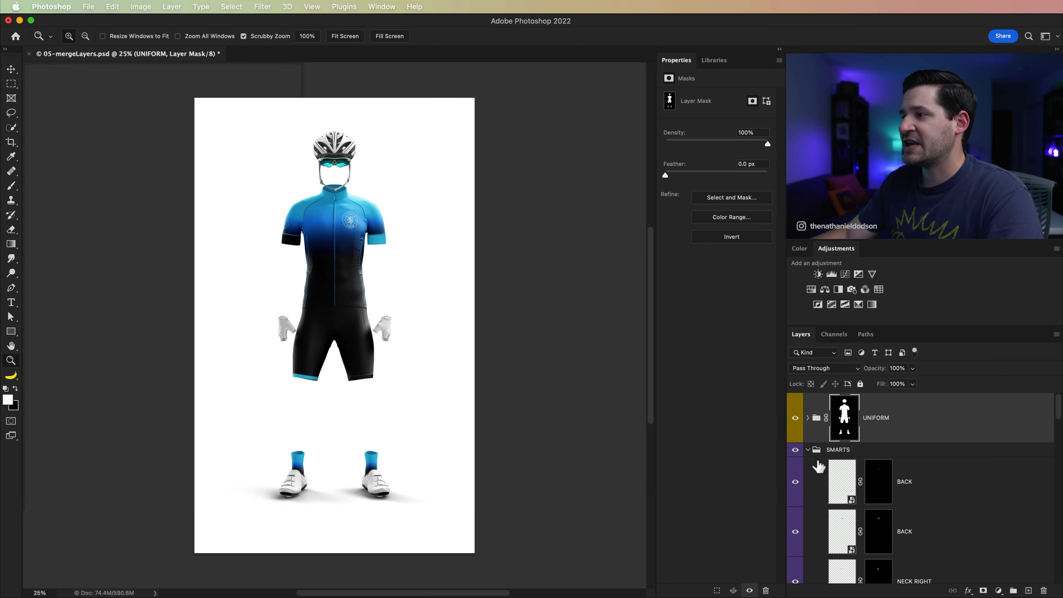
scroll(868, 505, "down", 3)
scroll(927, 458, "up", 3)
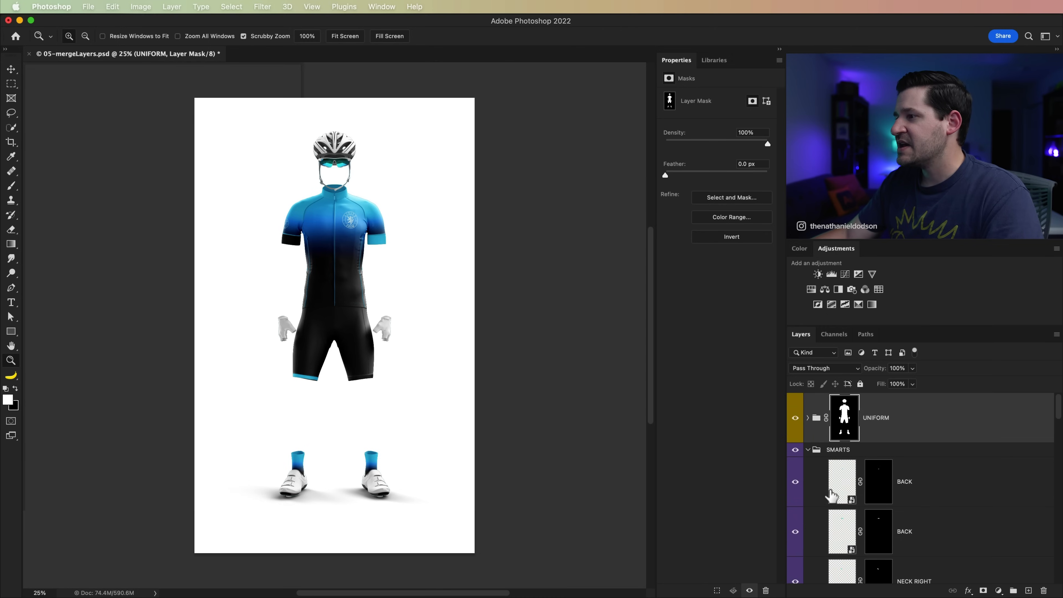
left_click(927, 495)
scroll(929, 497, "down", 6)
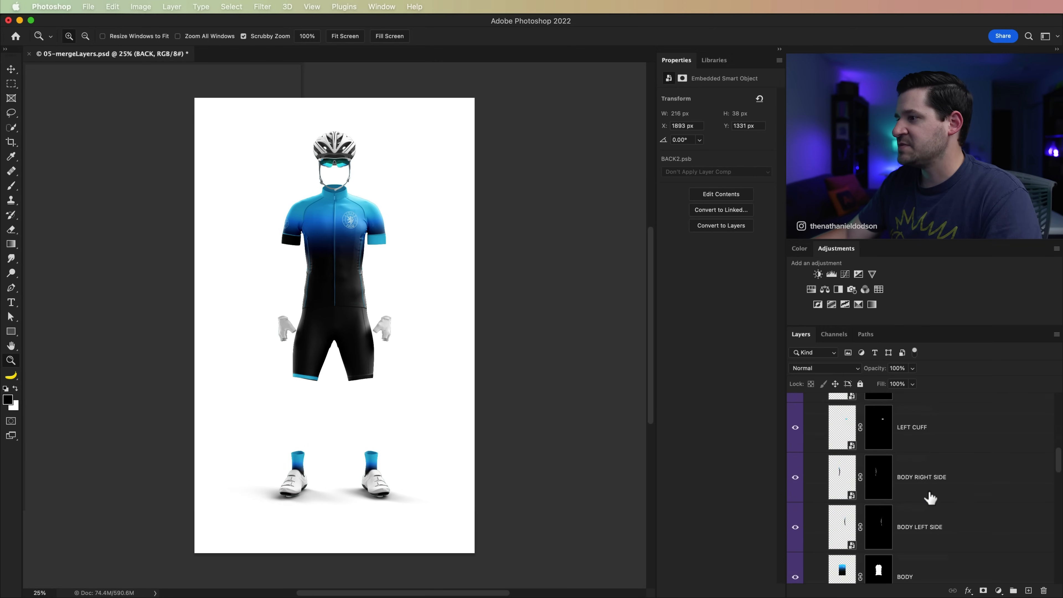
left_click(926, 462, "shift")
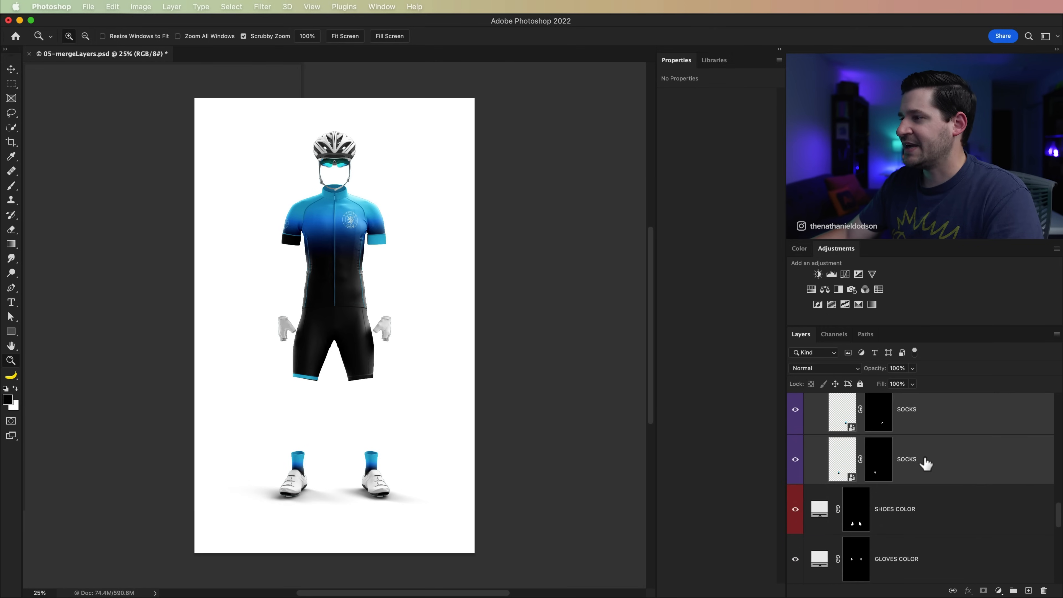
Stamp the selected SMARTS layers into one merged layer above the UNIFORM group and collapse the SMARTS group
scroll(928, 481, "up", 6)
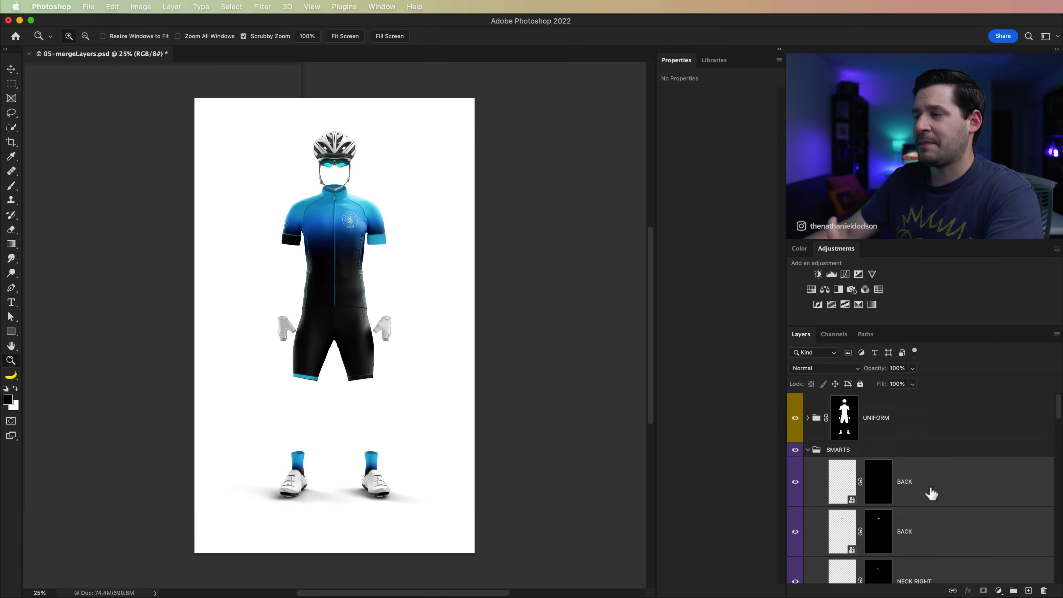
scroll(925, 521, "down", 1)
scroll(927, 524, "down", 5)
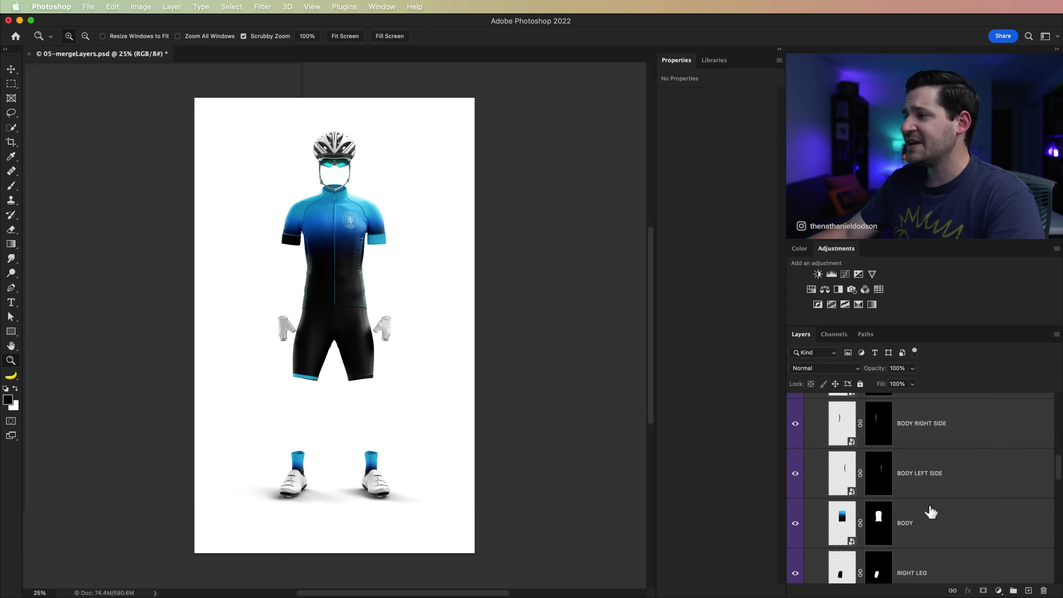
scroll(930, 511, "up", 6)
scroll(931, 511, "down", 5)
scroll(938, 510, "up", 4)
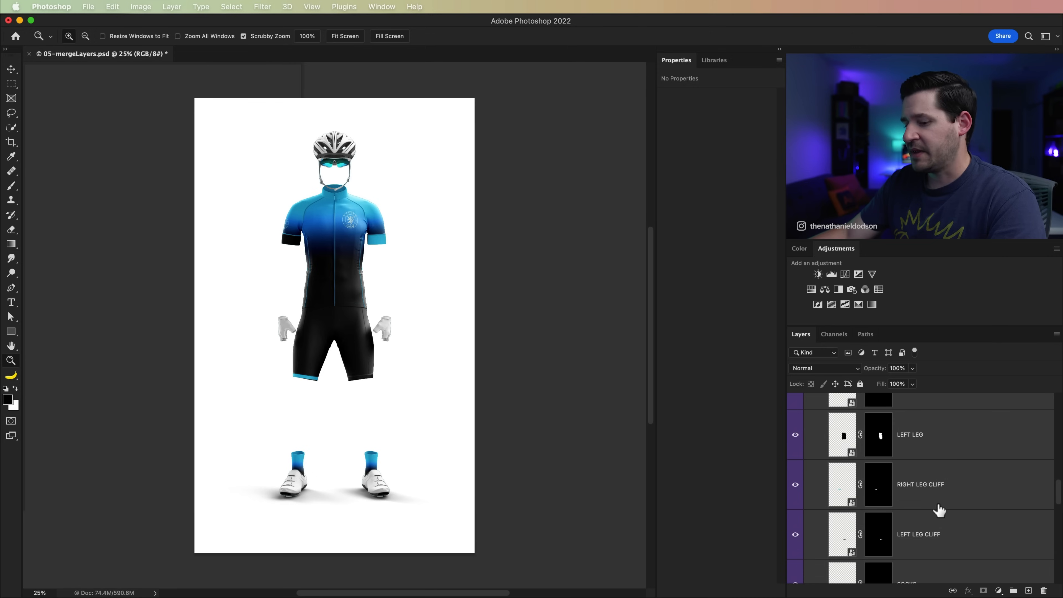
scroll(938, 510, "up", 10)
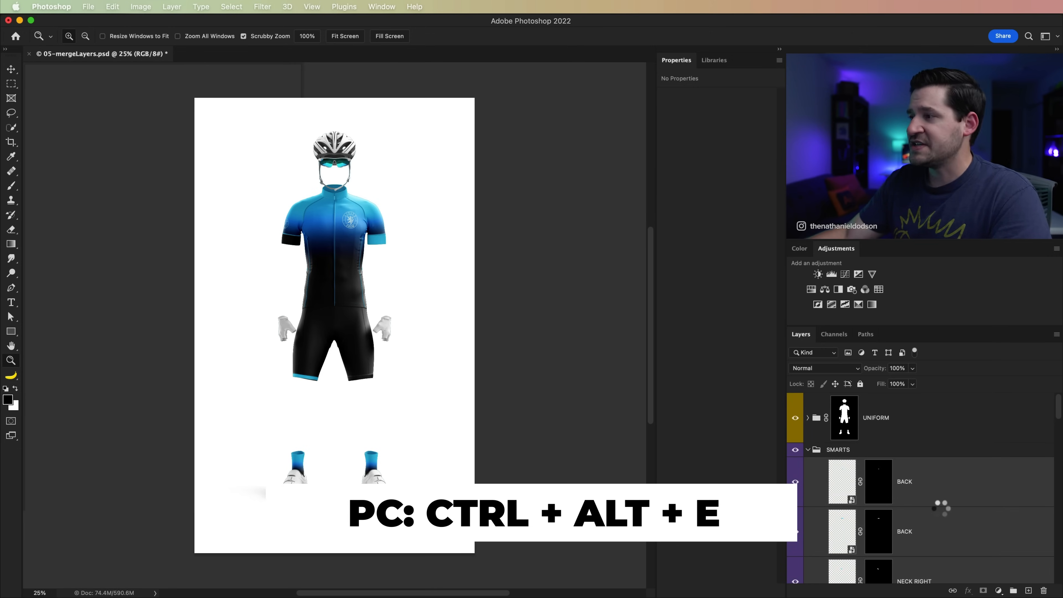
key("super+alt+e")
left_click_drag(843, 486, 853, 396)
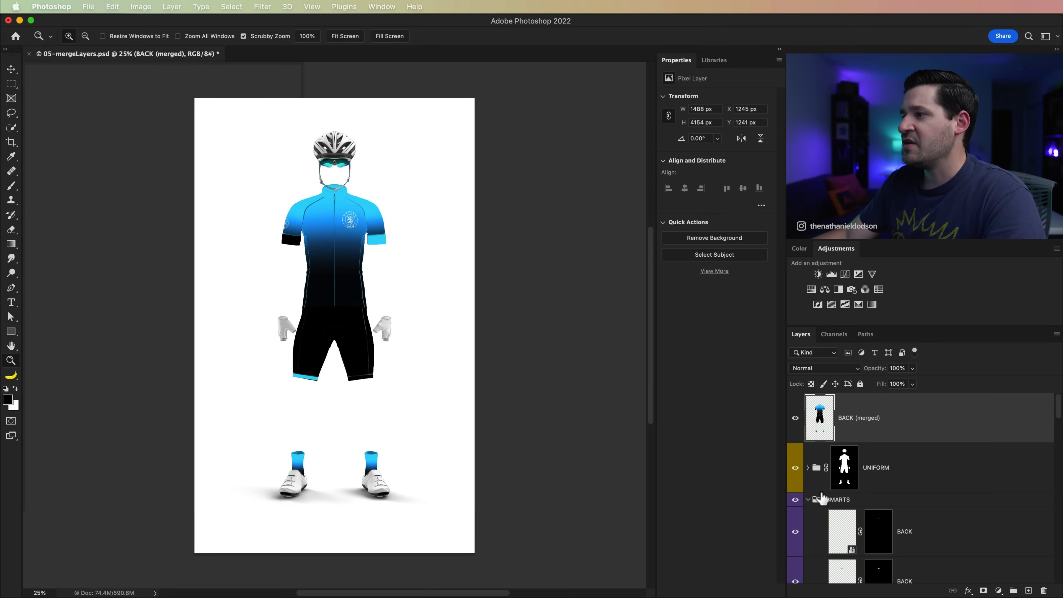
left_click(807, 499)
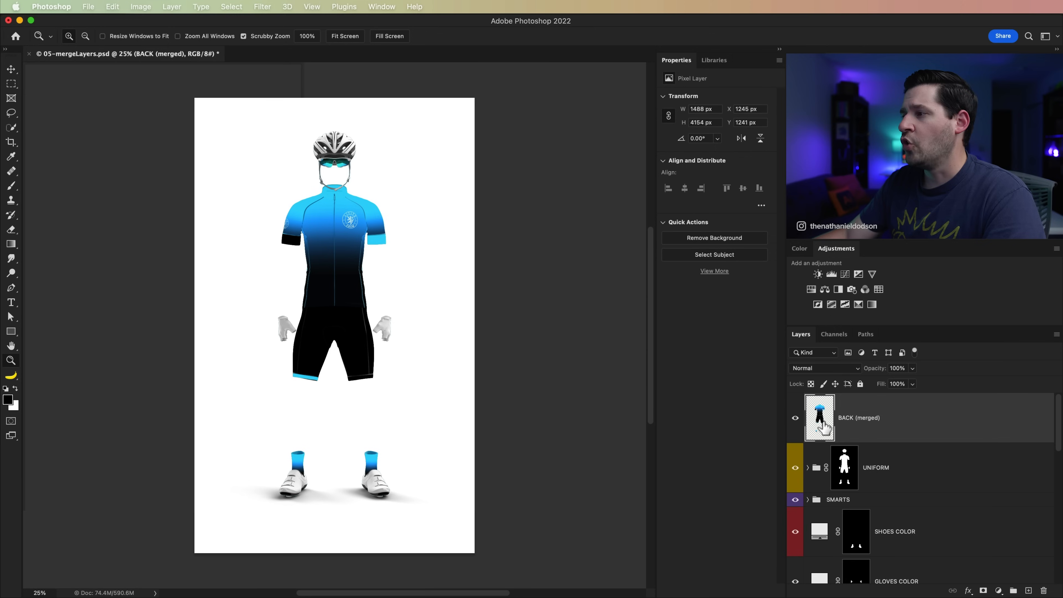
Try the Multiply blend mode on the merged layer, toggle its visibility and delete the layer
left_click(823, 367)
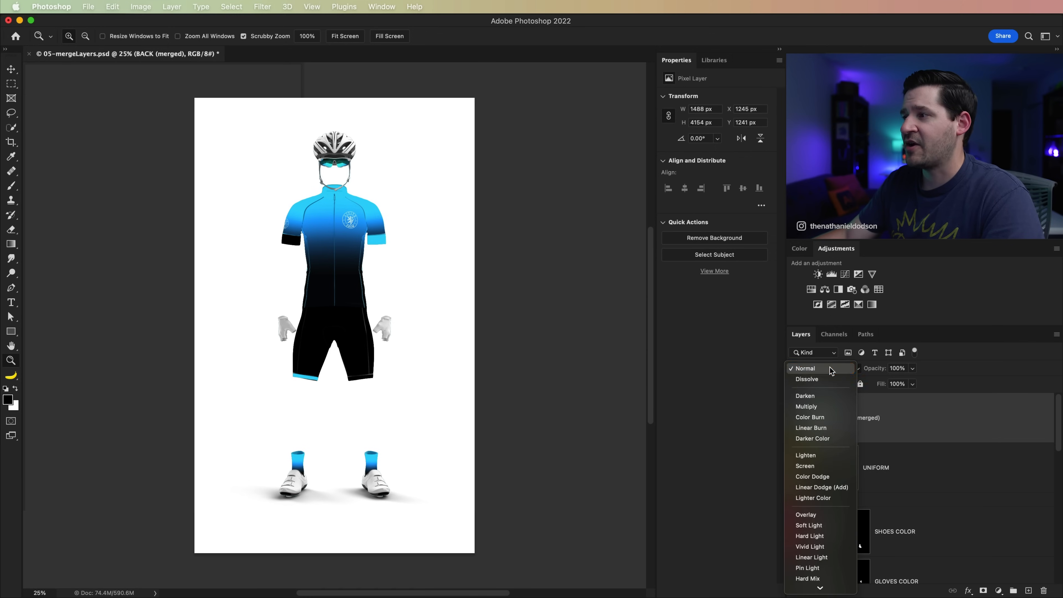
left_click(823, 405)
left_click(795, 418)
key("Delete")
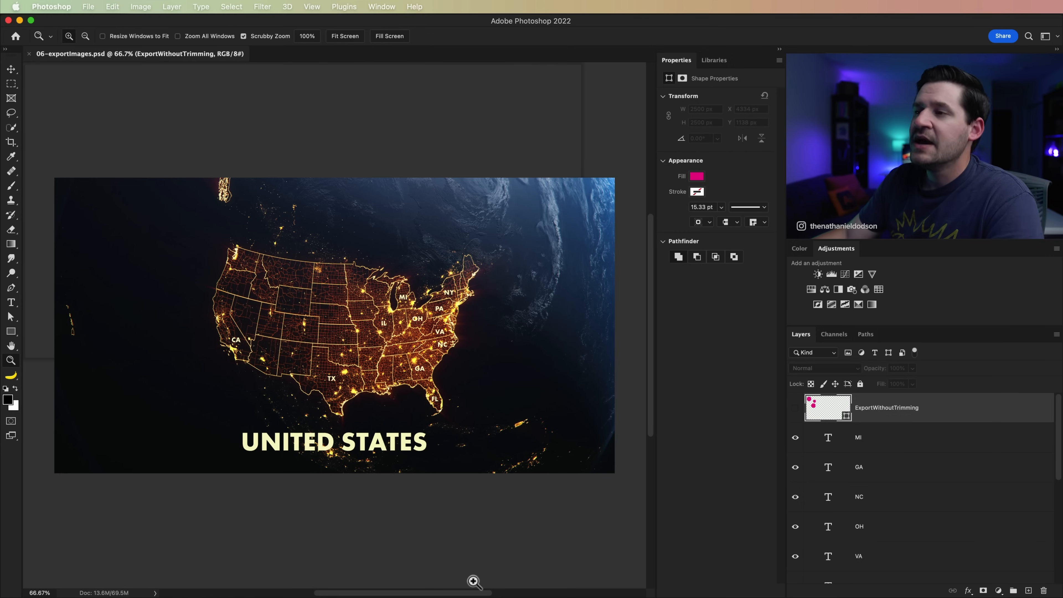
In 06-exportImages.psd, open Export As for the whole document, set the format to PNG and cancel the export
key("v")
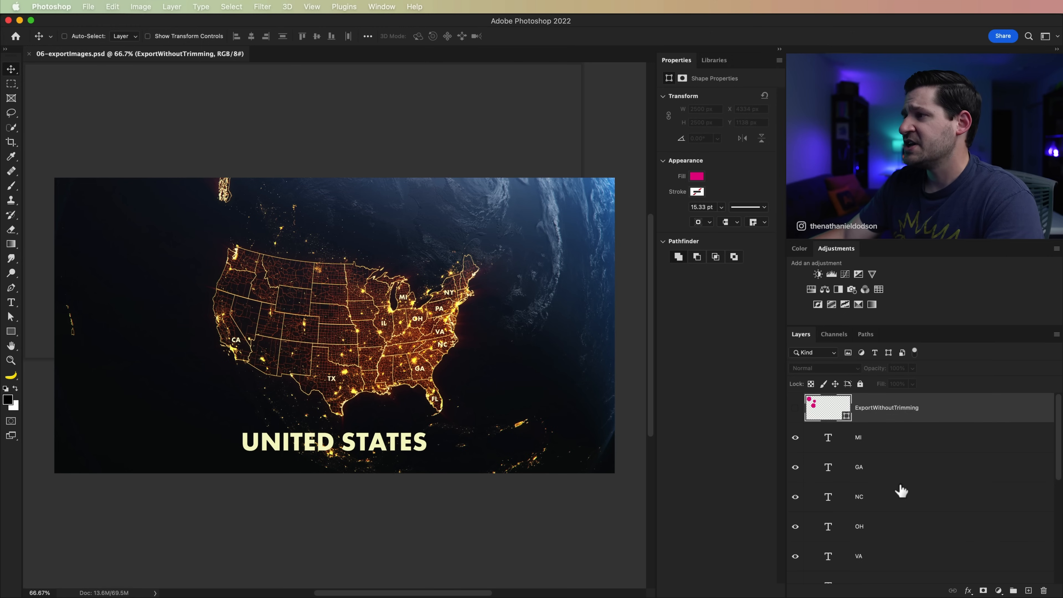
scroll(899, 494, "down", 2)
scroll(901, 498, "up", 2)
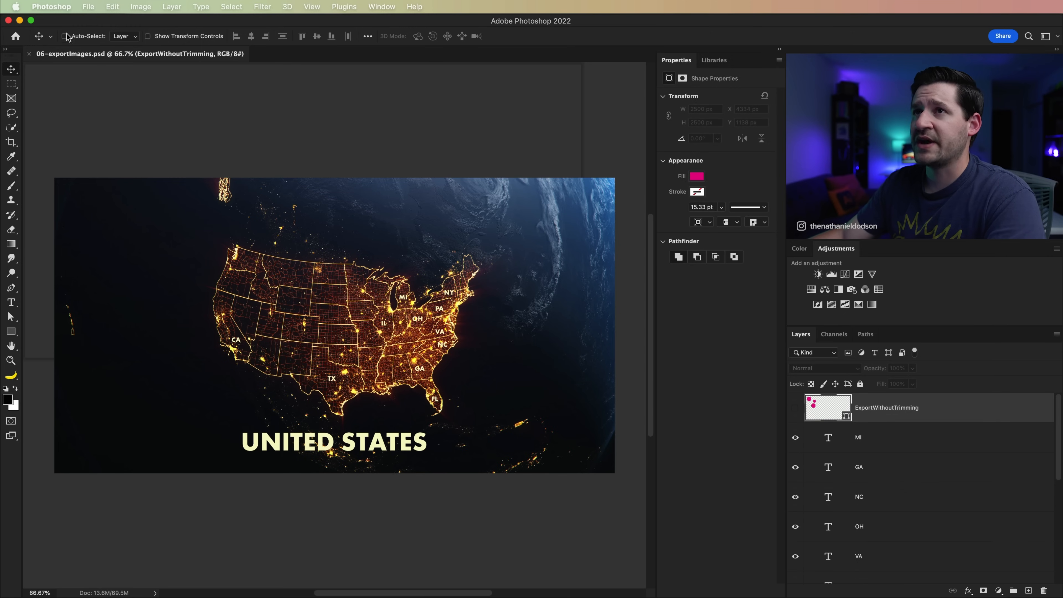
left_click(88, 7)
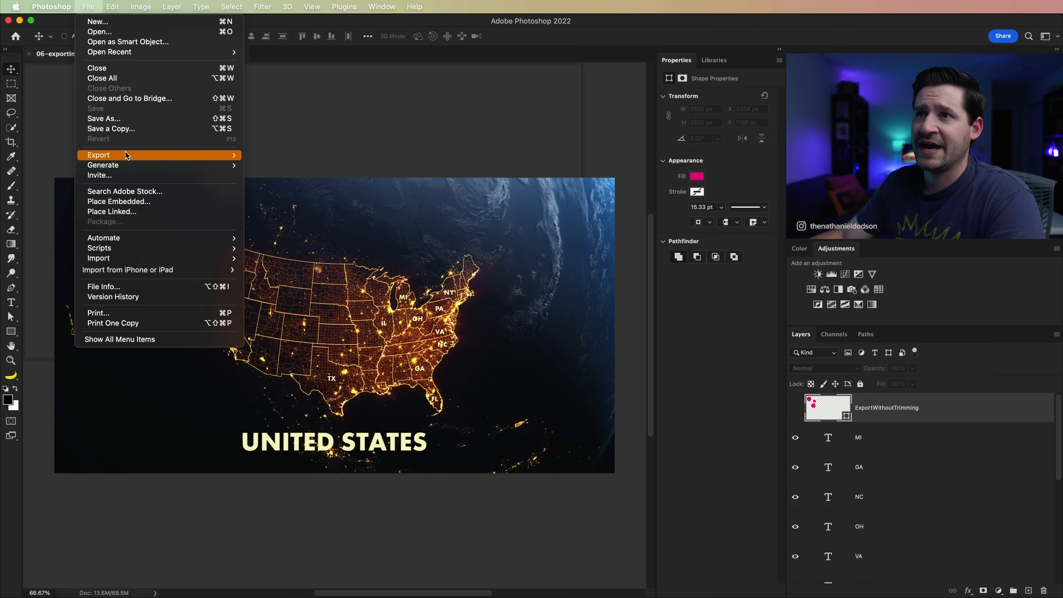
mouse_move(124, 154)
left_click(292, 165)
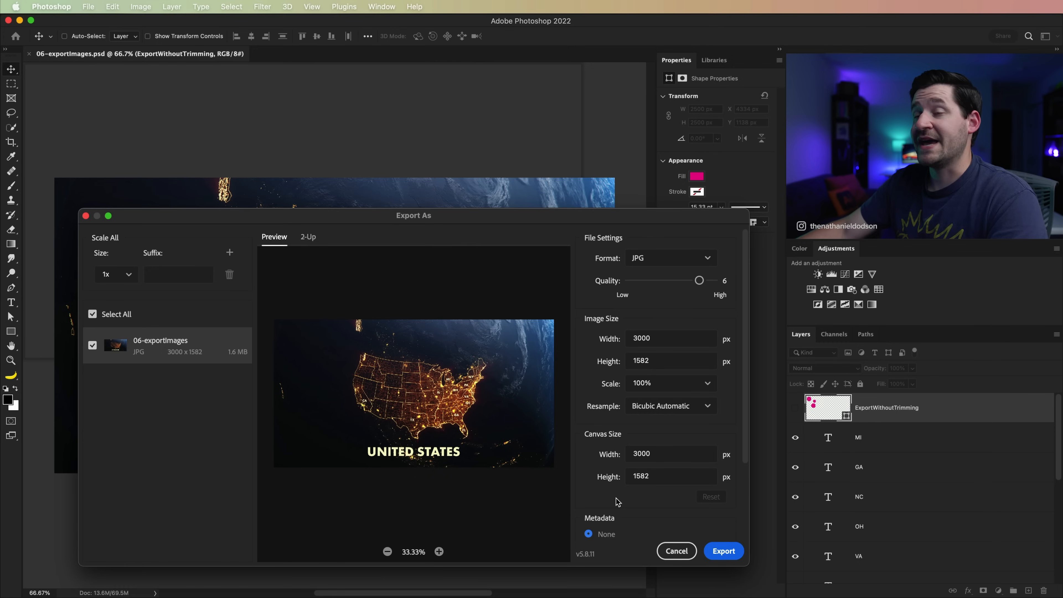
left_click(669, 257)
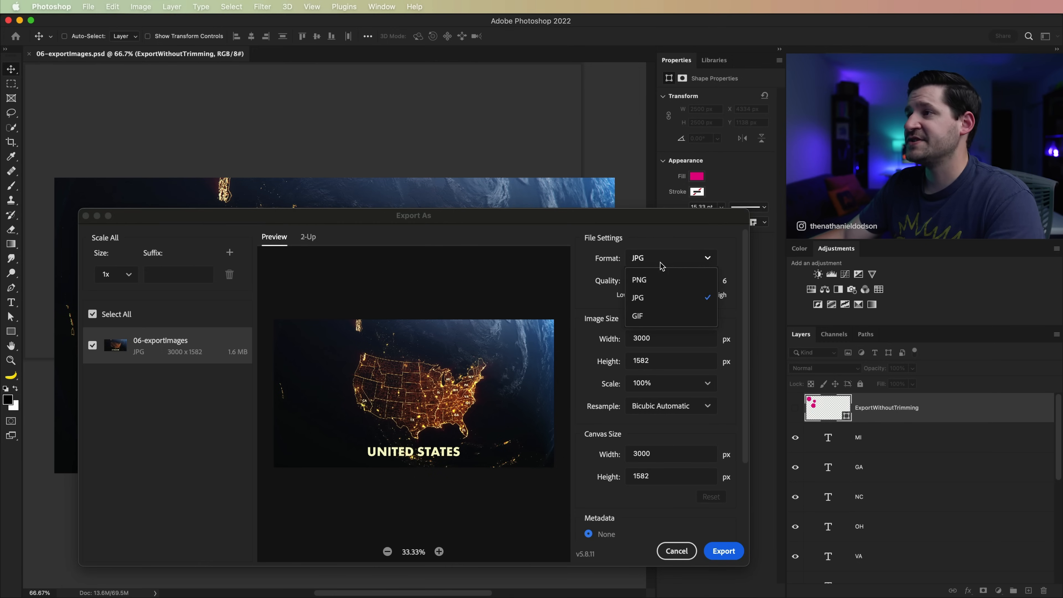
left_click(665, 281)
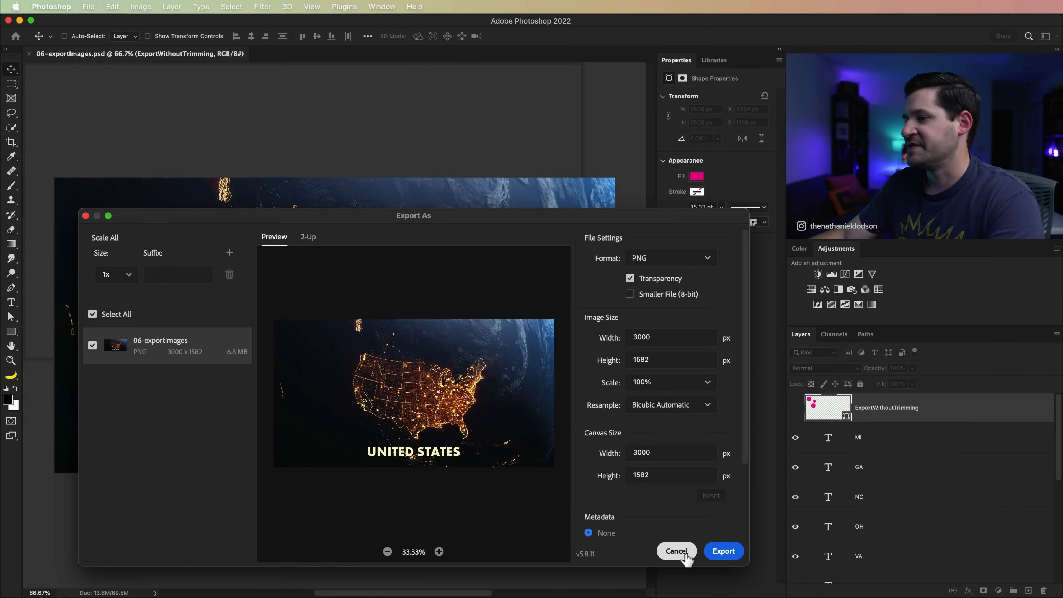
left_click(677, 550)
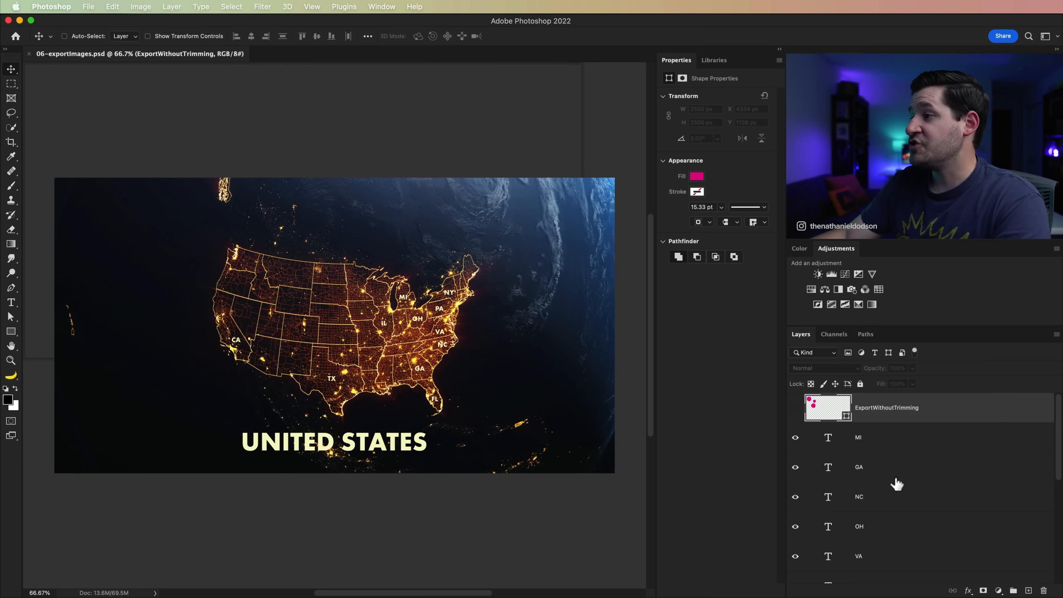
Preview an export of the Background layer alone in Export As, and cancel it
scroll(896, 483, "down", 5)
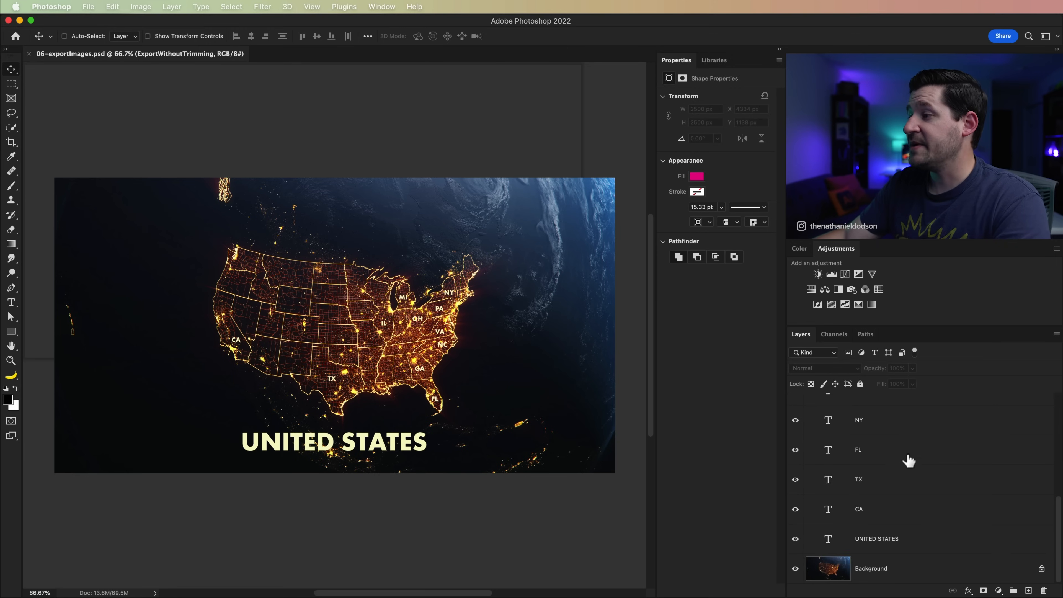
left_click(901, 569)
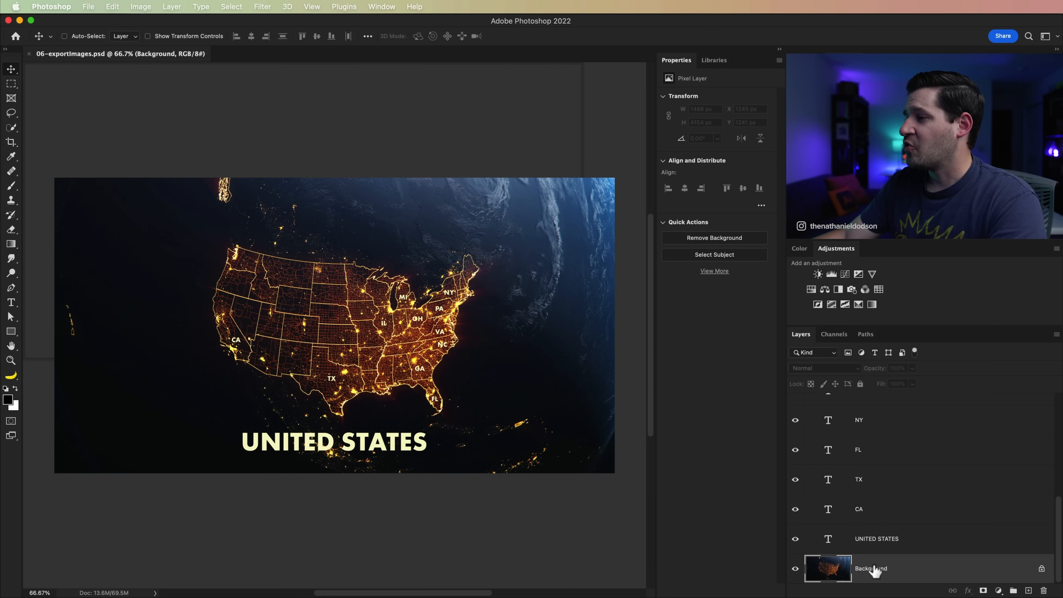
right_click(873, 571)
left_click(905, 479)
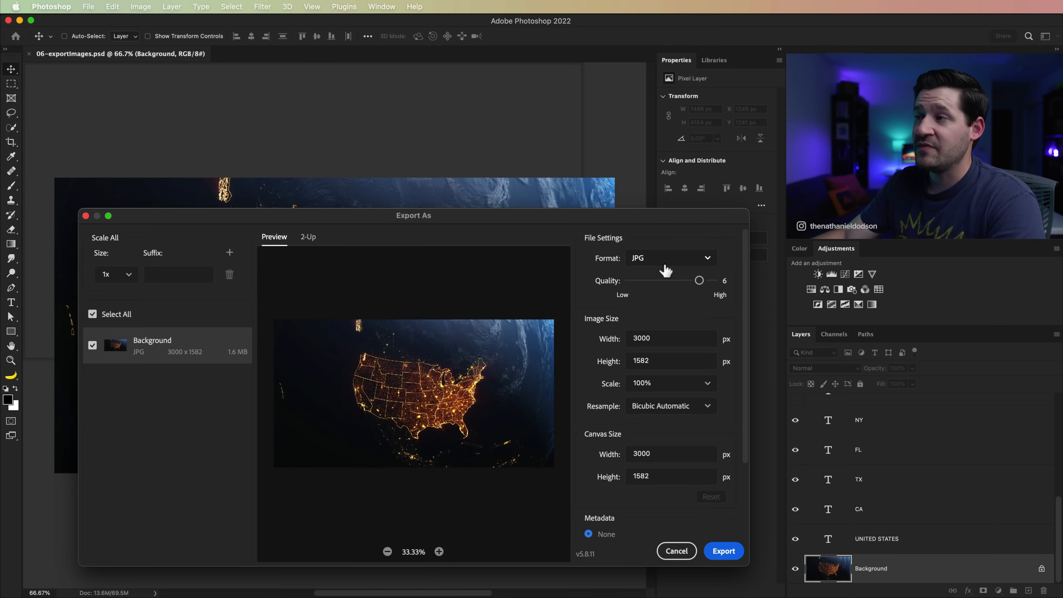
left_click(679, 554)
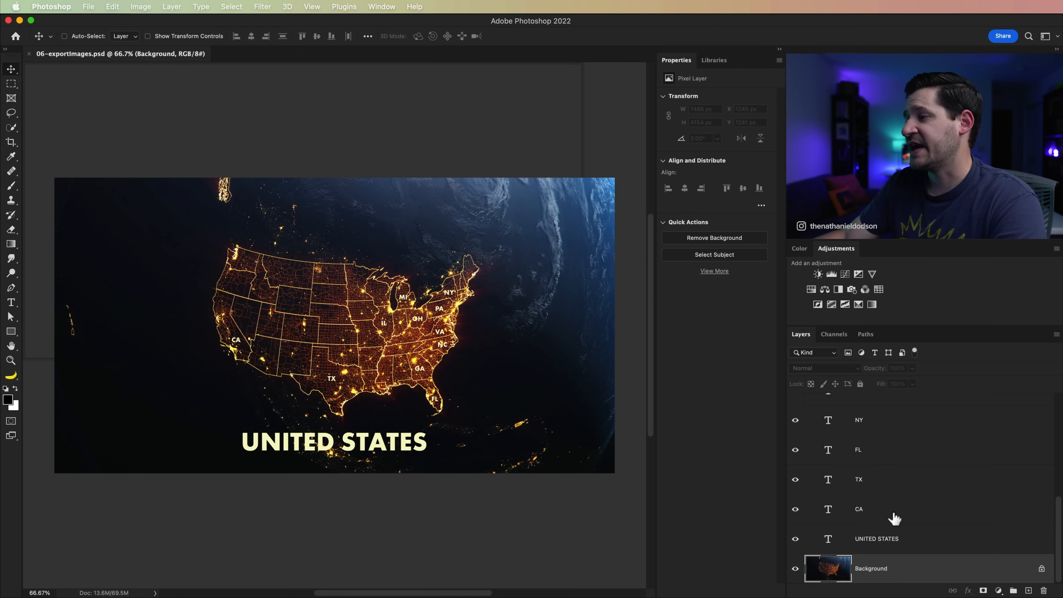
Select all state label layers from CA up to MI and group them
left_click(902, 510)
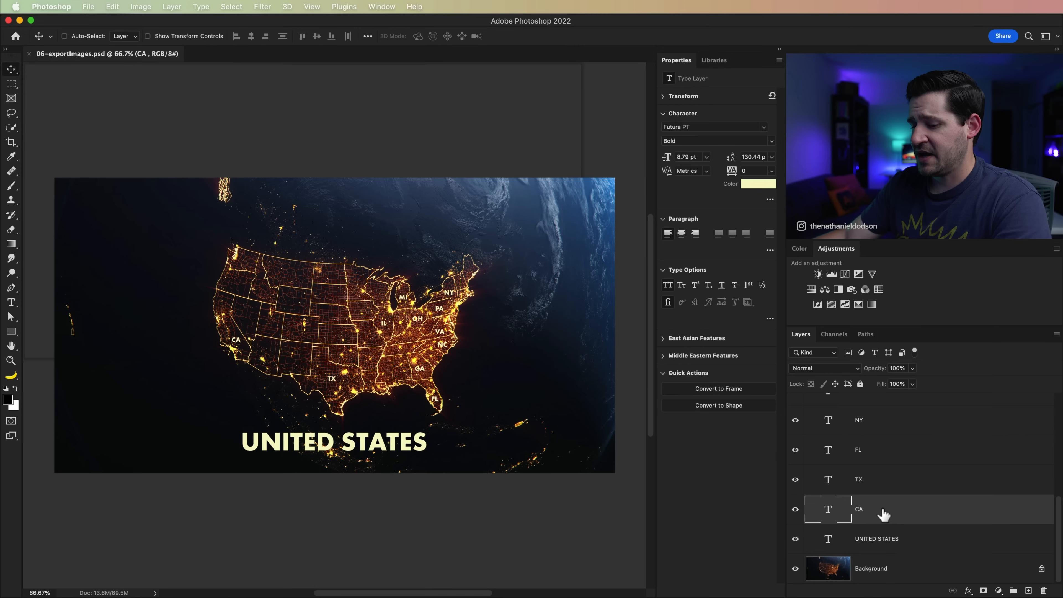
scroll(883, 513, "up", 8)
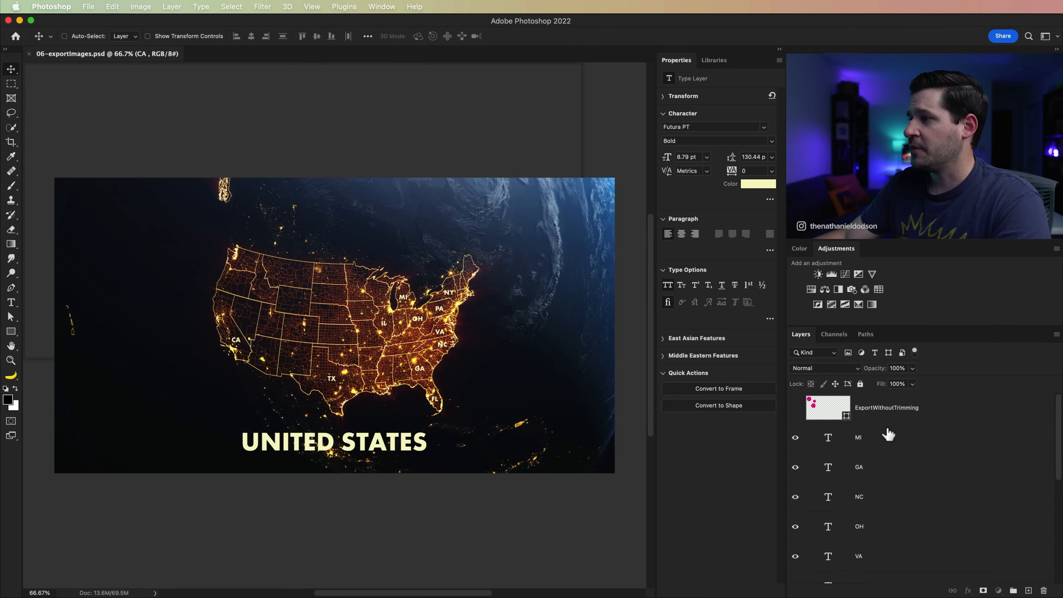
left_click(888, 435, "shift")
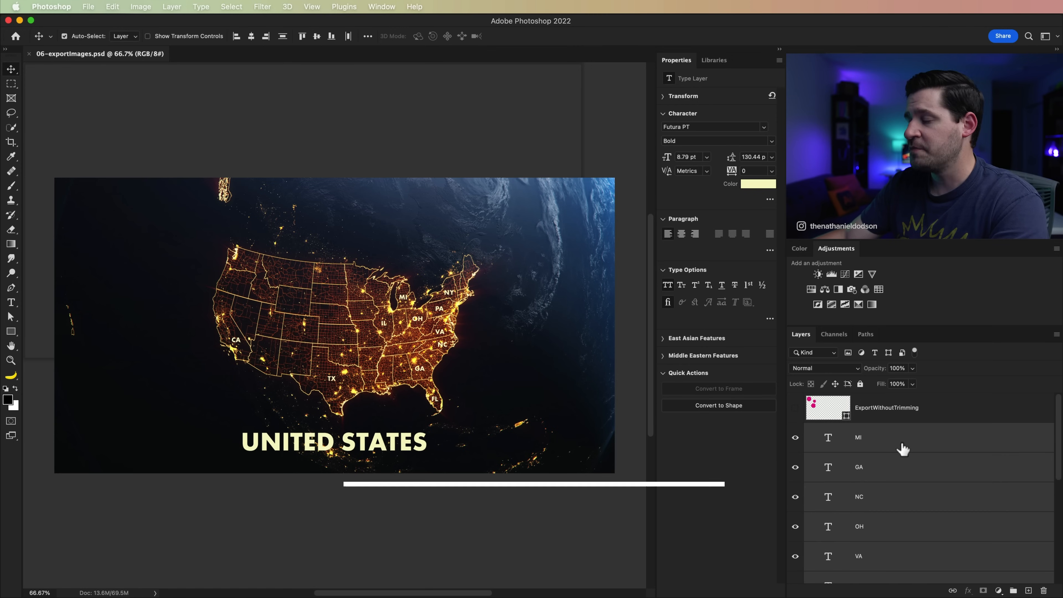
key("super+g")
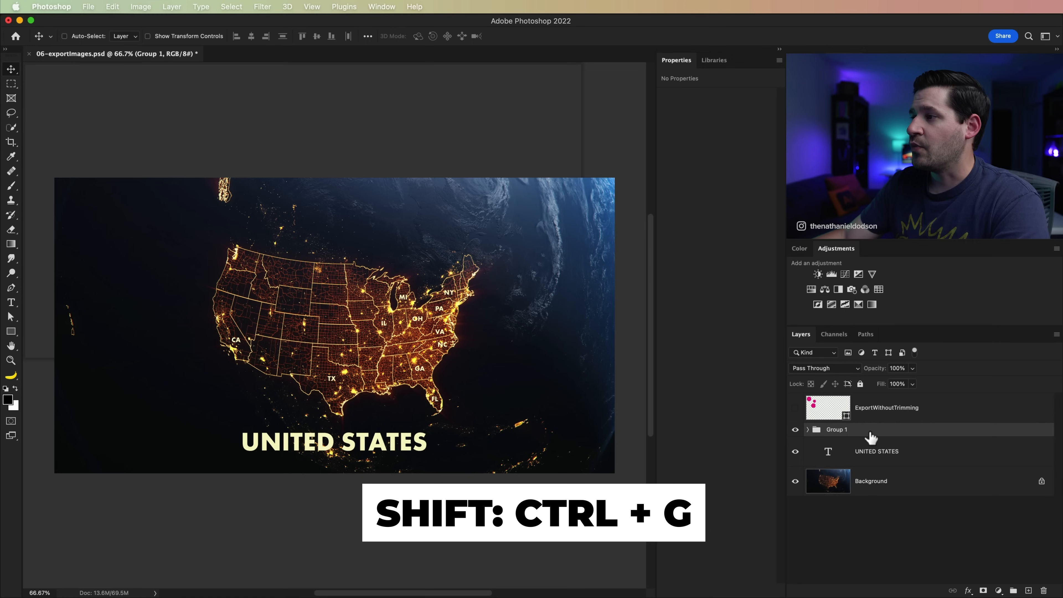
Undock the Layers panel and float it over the document so the group's full context menu fits on screen
right_click(865, 433)
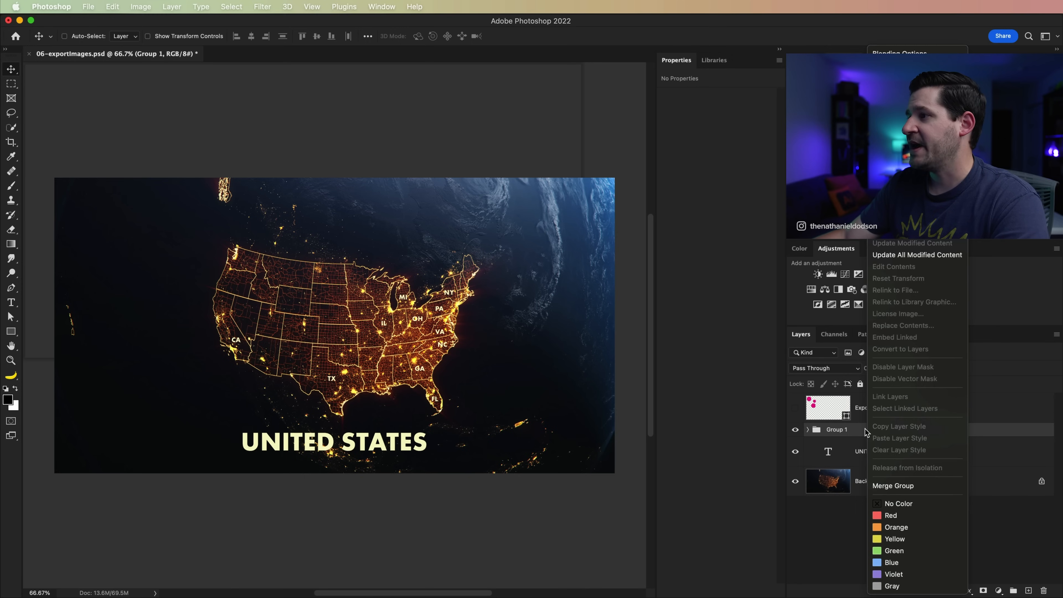
right_click(840, 433)
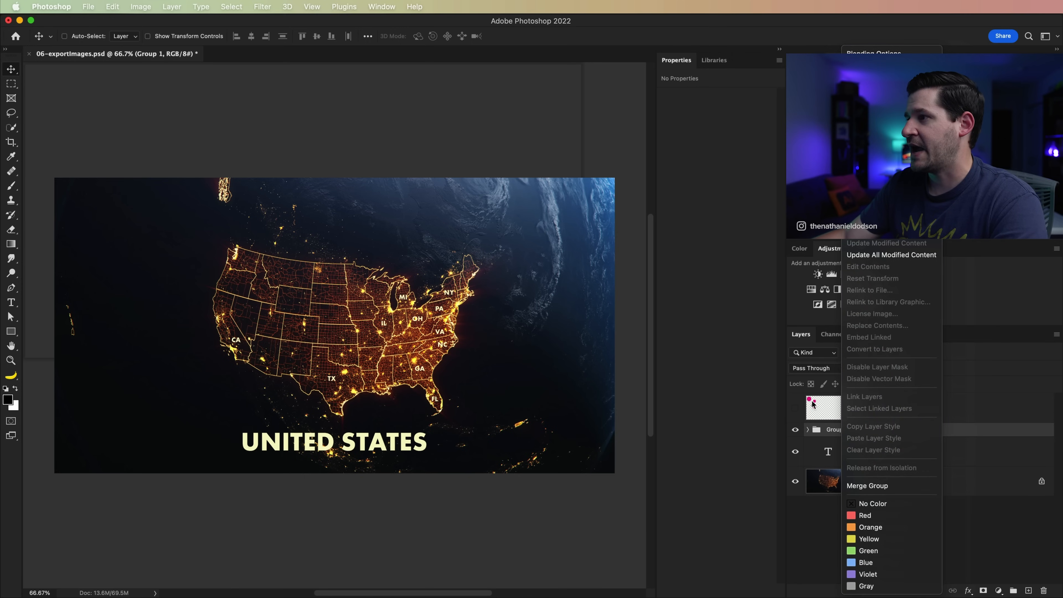
left_click(803, 333)
left_click_drag(803, 334, 73, 229)
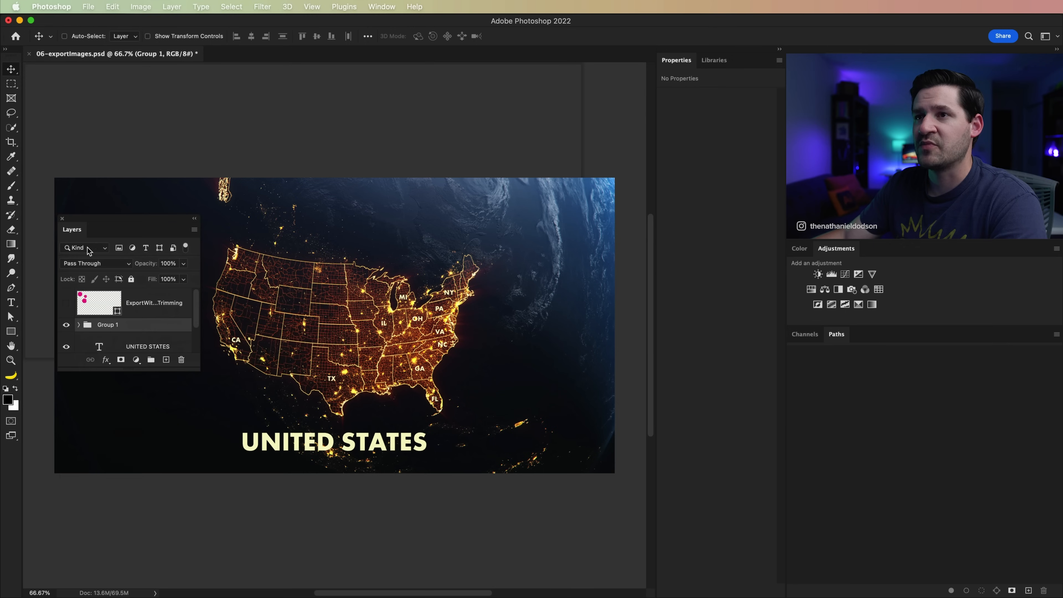
Open Export As for the group of state labels, set the format to PNG with transparency and cancel the export
right_click(142, 327)
left_click(170, 162)
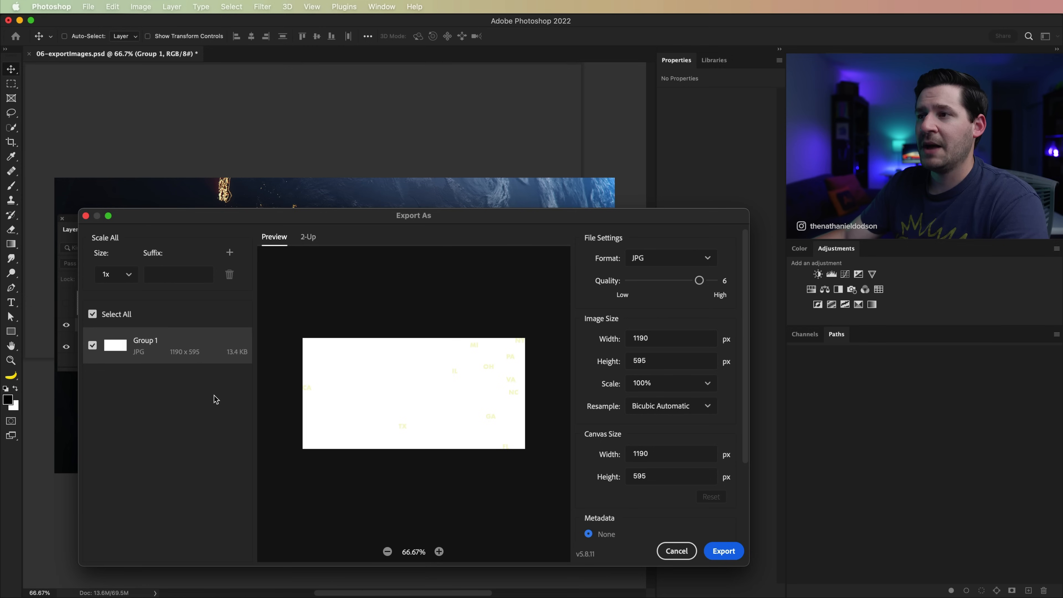
left_click_drag(485, 375, 371, 441)
left_click(672, 260)
left_click(664, 279)
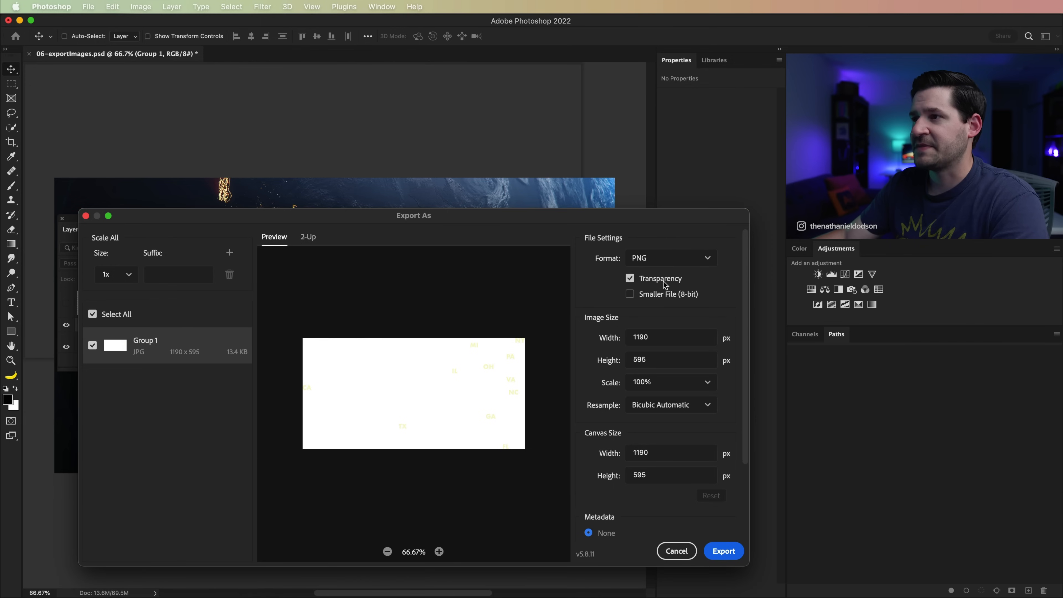
left_click_drag(471, 373, 494, 351)
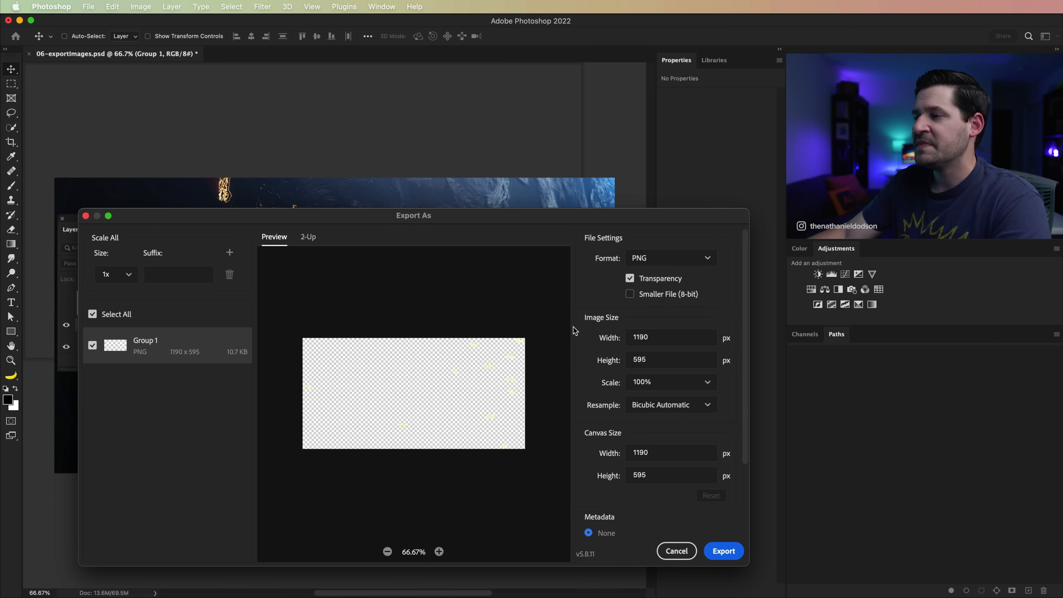
left_click(682, 552)
Undo the grouping of the state label layers and dock the Layers panel back beside Channels and Paths
key("super+z")
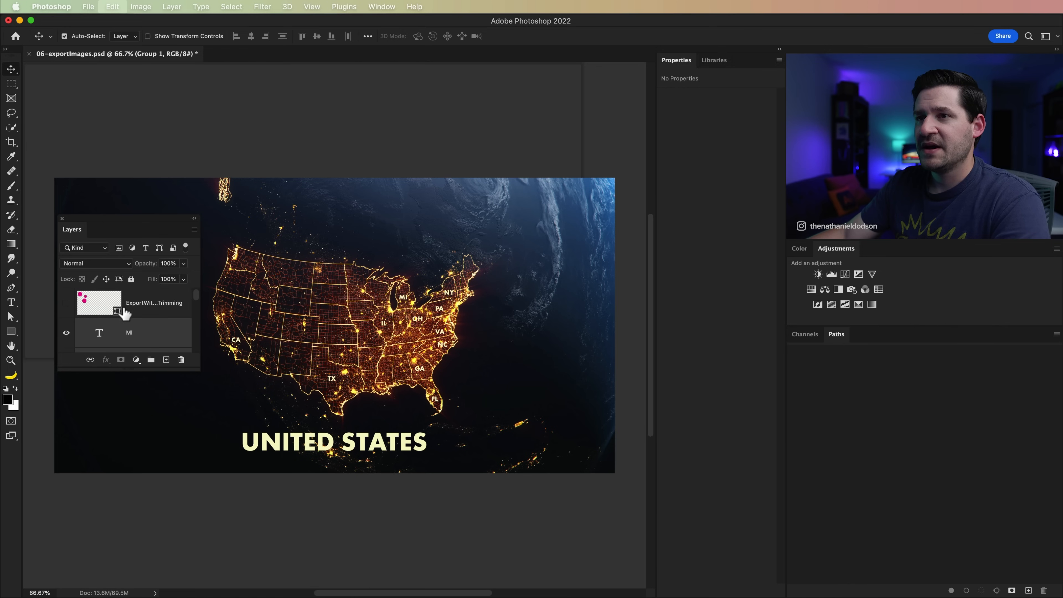
left_click_drag(67, 232, 865, 338)
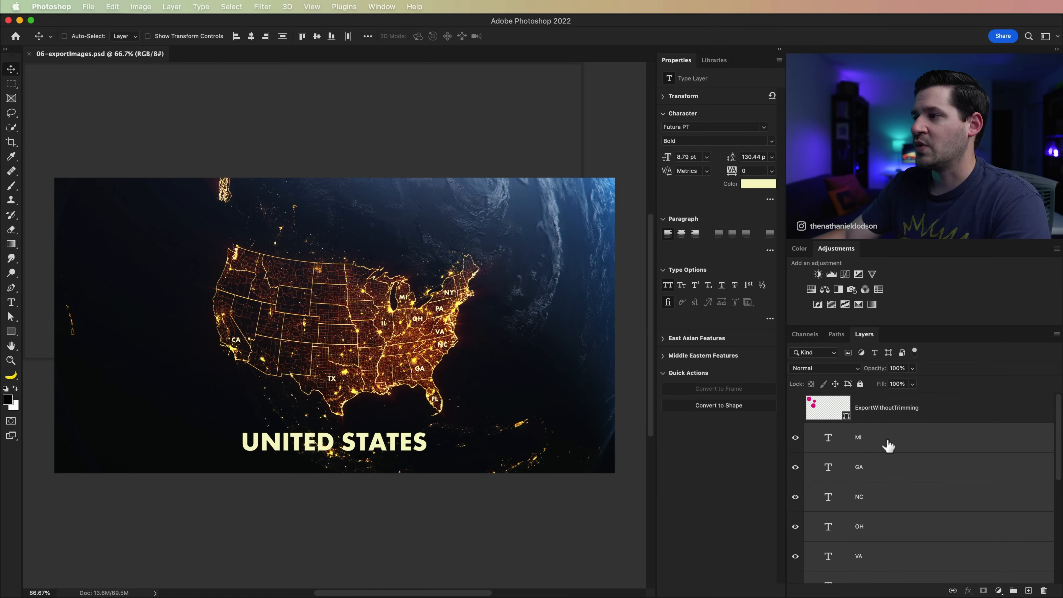
Add the UNITED STATES text layer to the selection of state label layers
scroll(896, 458, "down", 5)
scroll(899, 457, "up", 5)
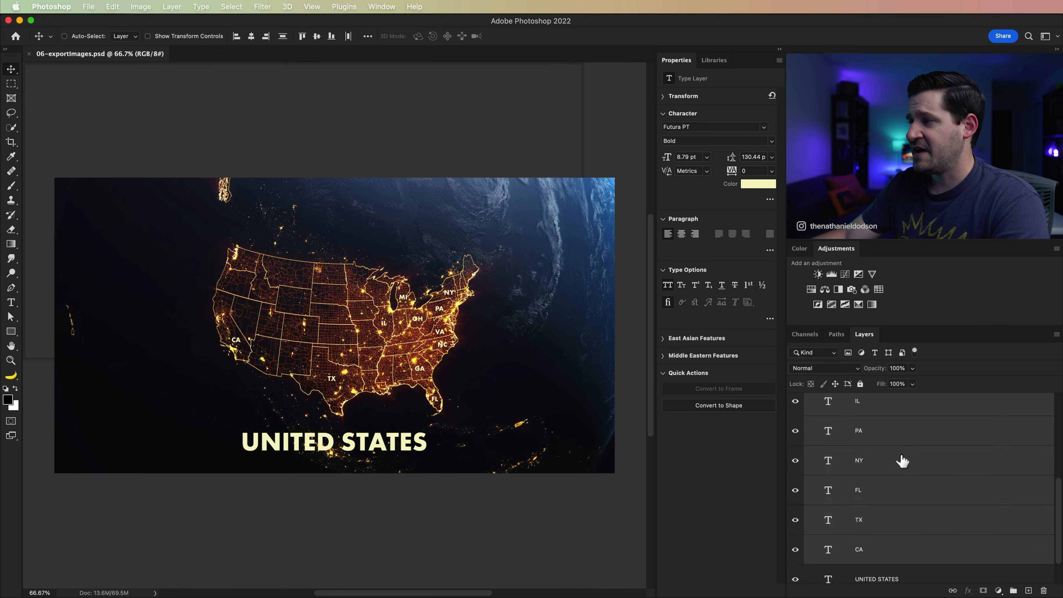
scroll(901, 460, "down", 5)
scroll(904, 460, "up", 5)
scroll(905, 460, "down", 3)
scroll(906, 459, "up", 3)
scroll(908, 464, "down", 5)
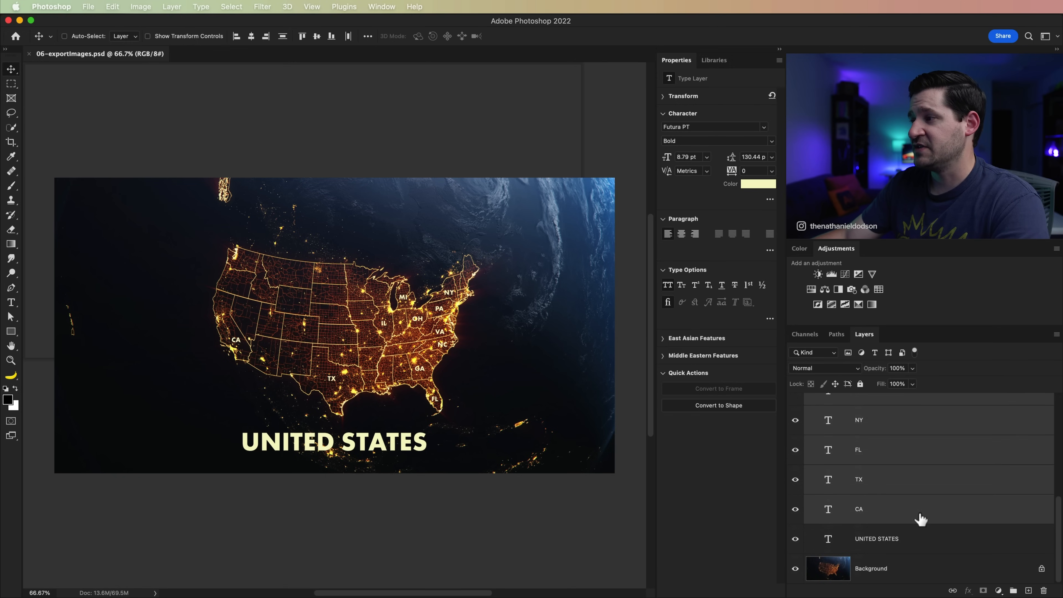
left_click(929, 544, "super")
Float the Layers panel over the document and lengthen it to list more of the selected text layers
scroll(912, 486, "up", 5)
left_click_drag(865, 335, 61, 152)
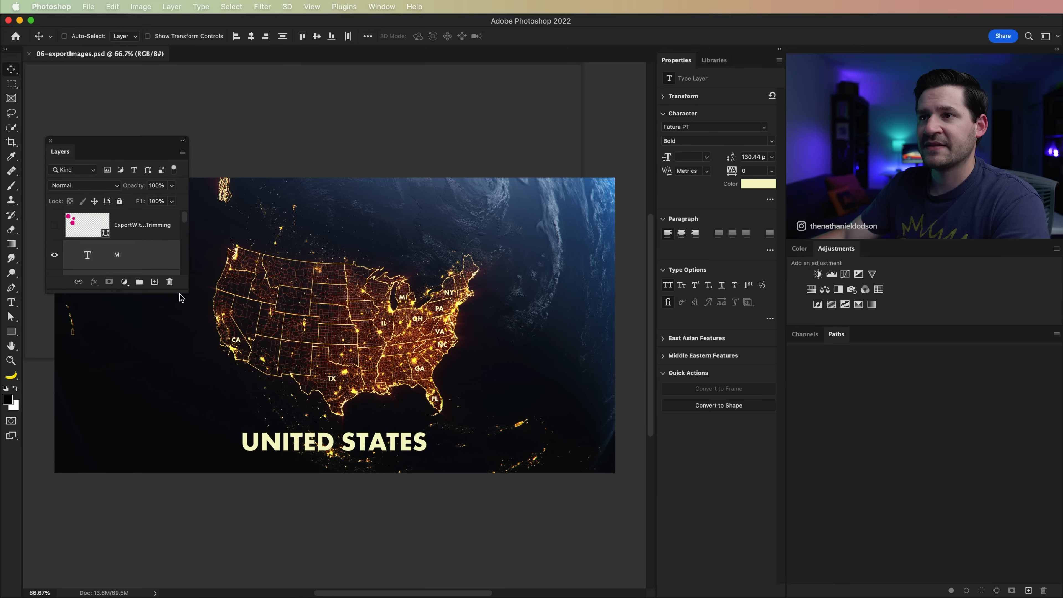
left_click_drag(183, 295, 173, 540)
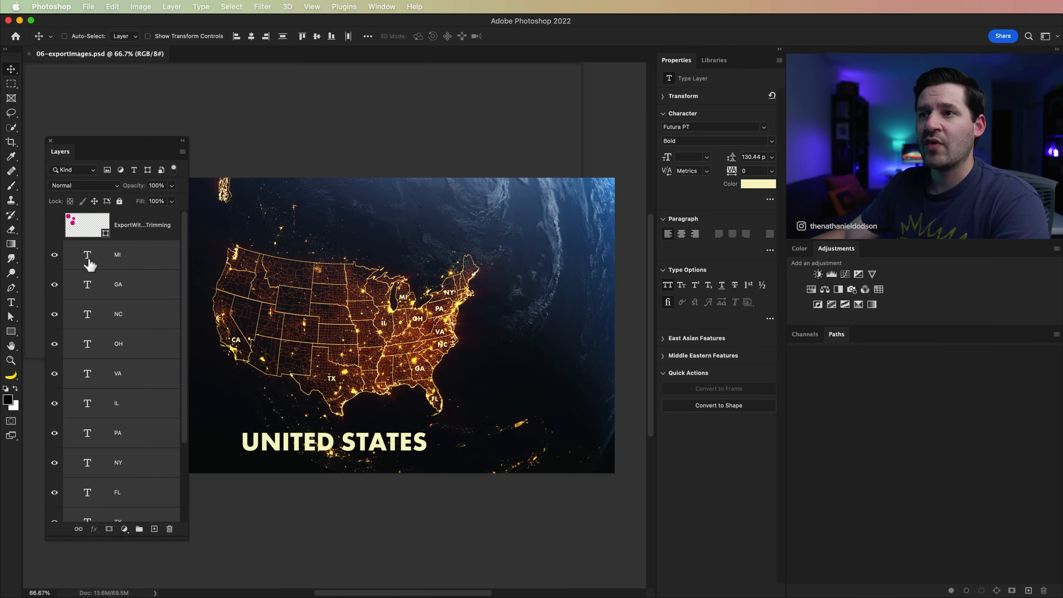
Open Export As for the selected state label layers and the UNITED STATES text layer
right_click(85, 255)
left_click(169, 247)
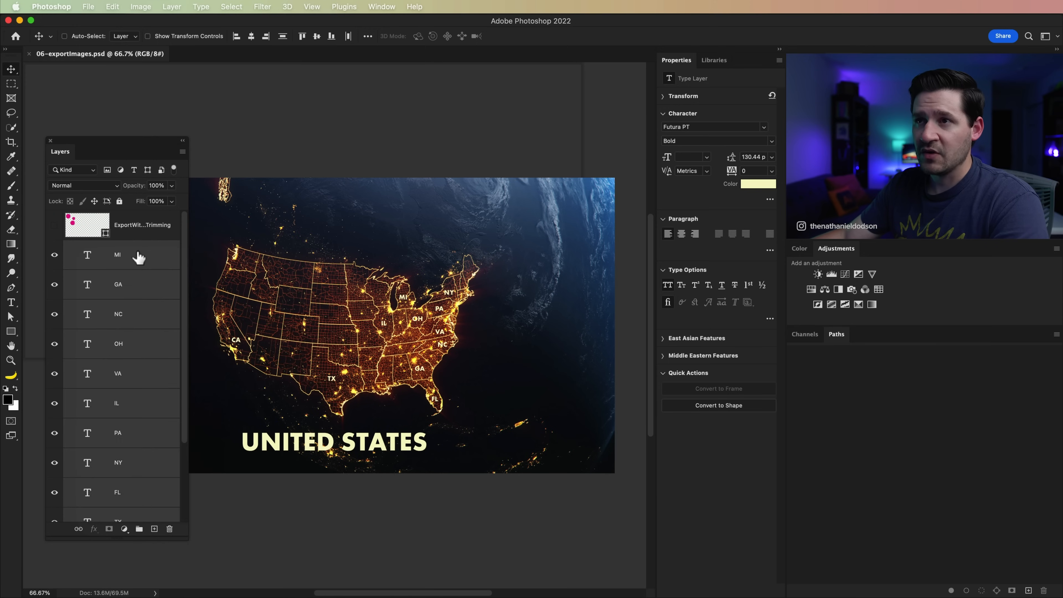
right_click(119, 258)
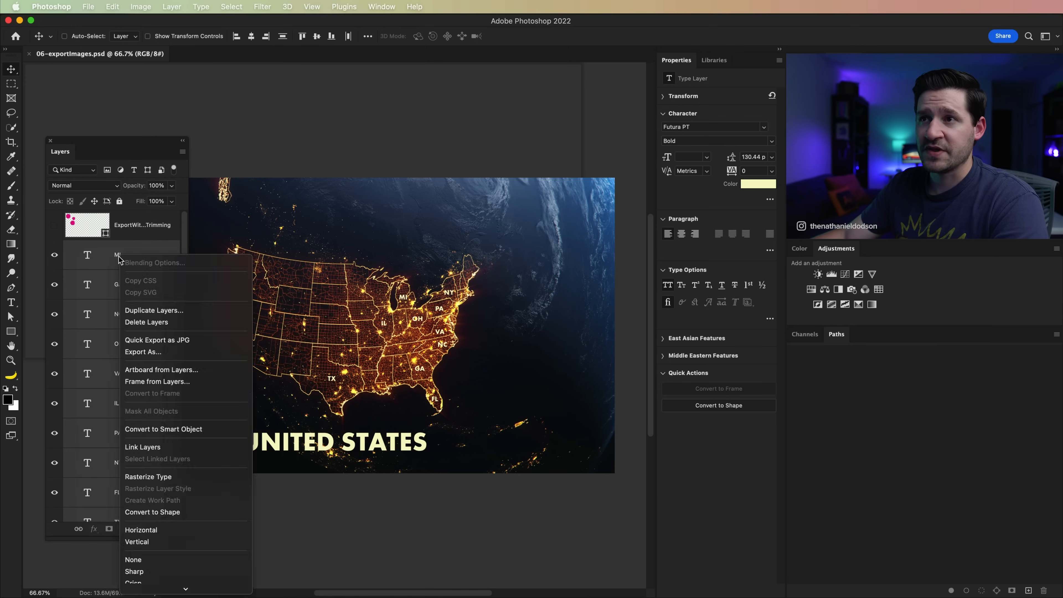
left_click(164, 351)
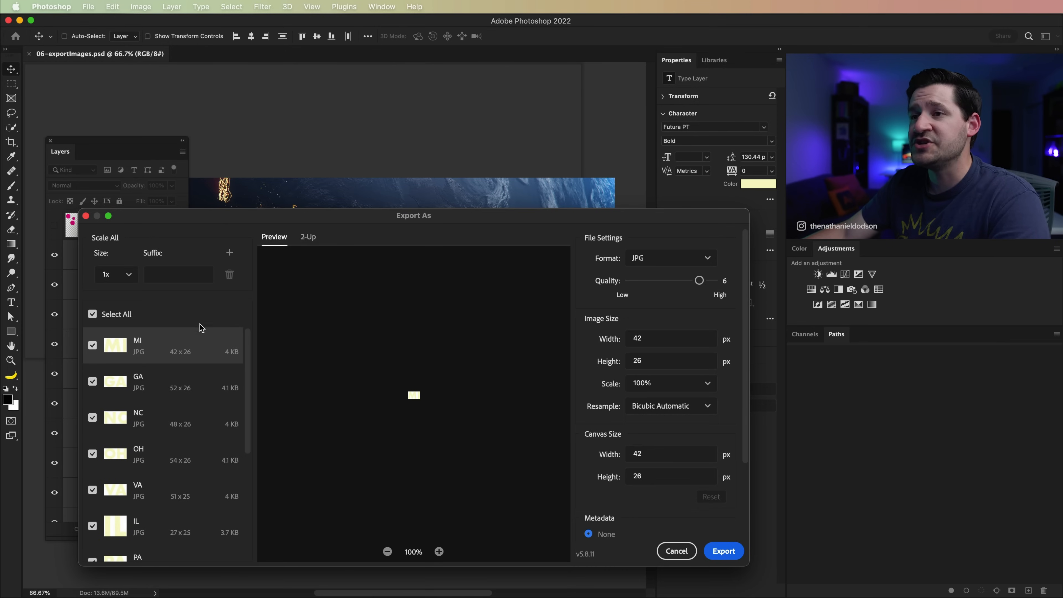
Select every listed export item from MI to UNITED STATES and set their format to PNG with transparency
scroll(186, 373, "down", 5)
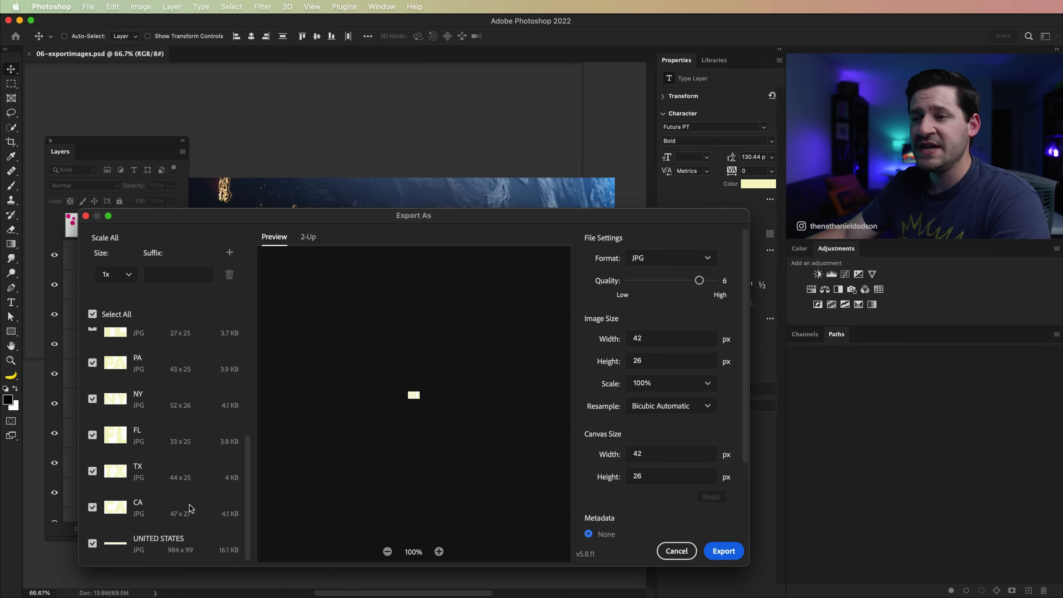
left_click(185, 532, "shift")
scroll(186, 408, "up", 5)
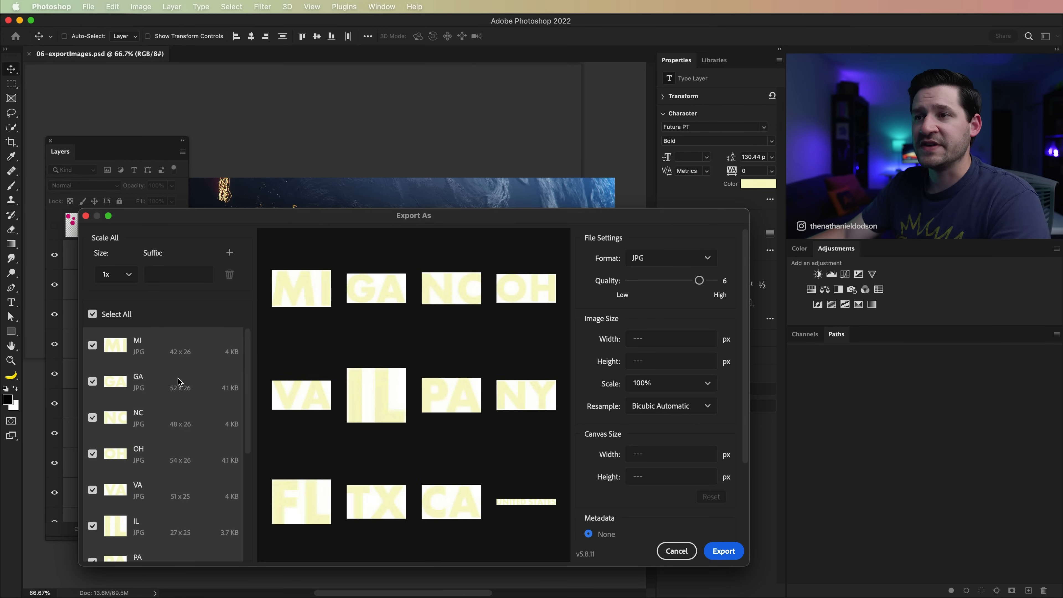
left_click(180, 353)
scroll(180, 359, "down", 5)
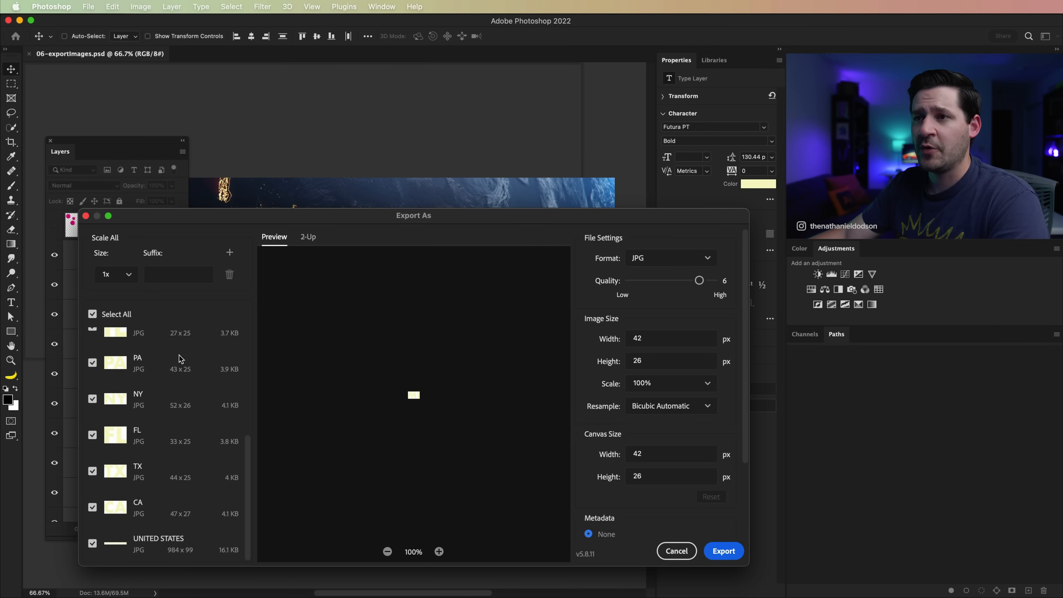
left_click(189, 546, "shift")
scroll(197, 402, "up", 5)
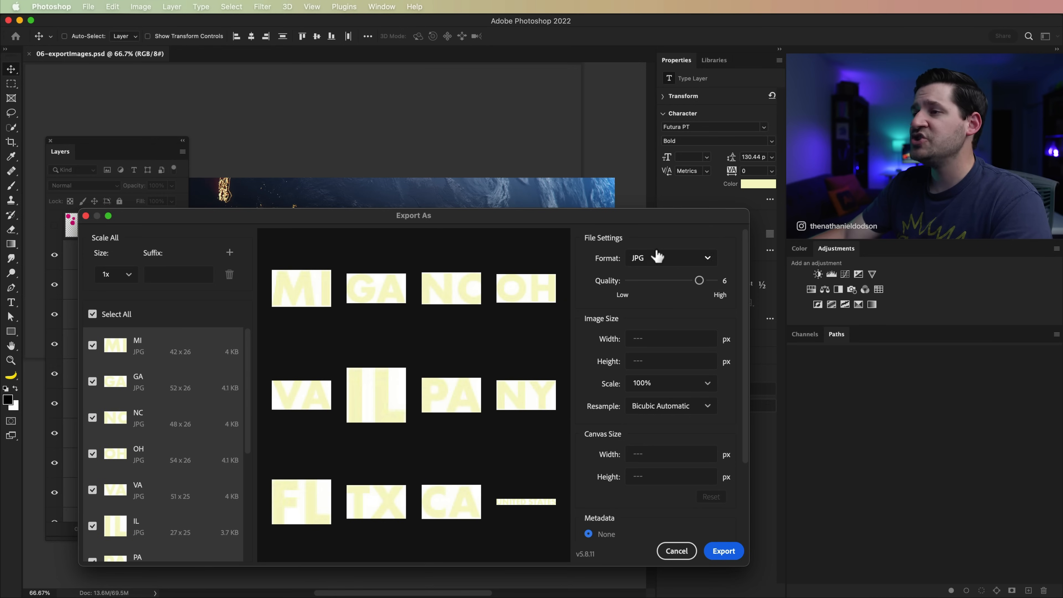
left_click(656, 259)
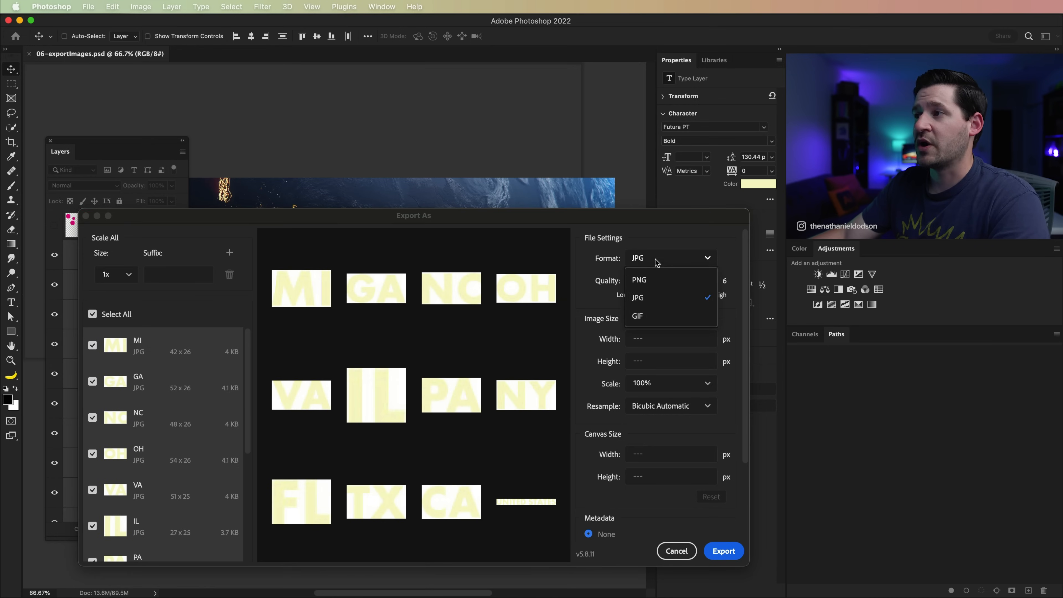
left_click(656, 277)
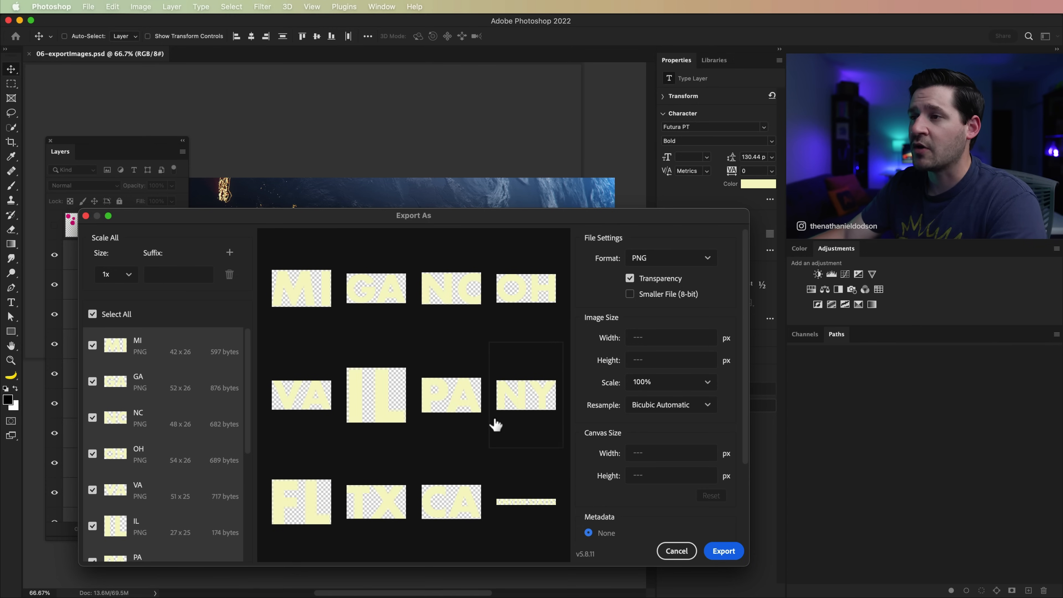
Leave UNITED STATES out of the selected export items and set the state labels' canvas size to 100 × 100 px
scroll(167, 465, "down", 5)
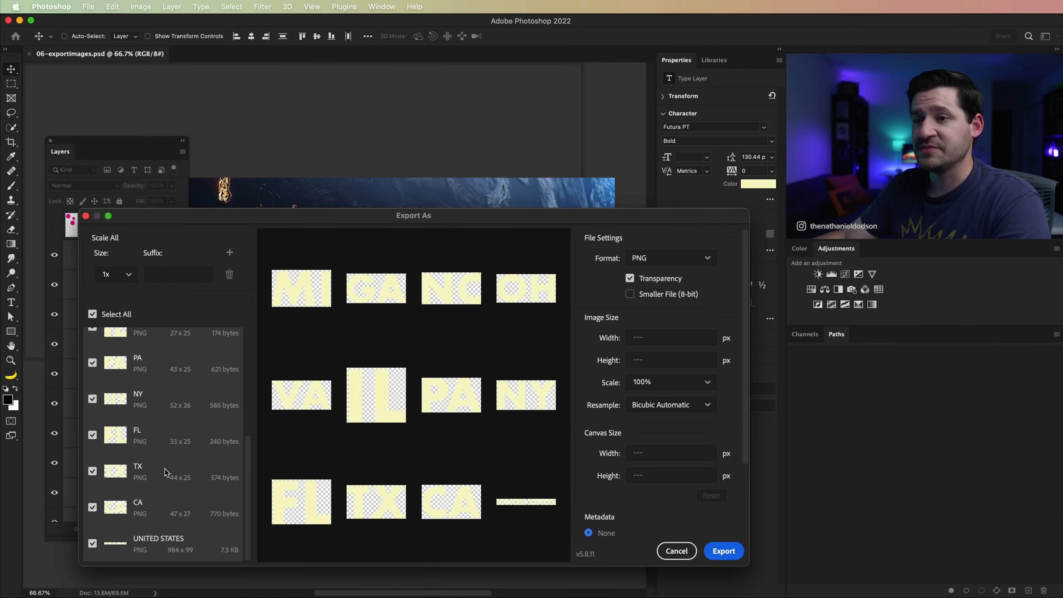
left_click(92, 543)
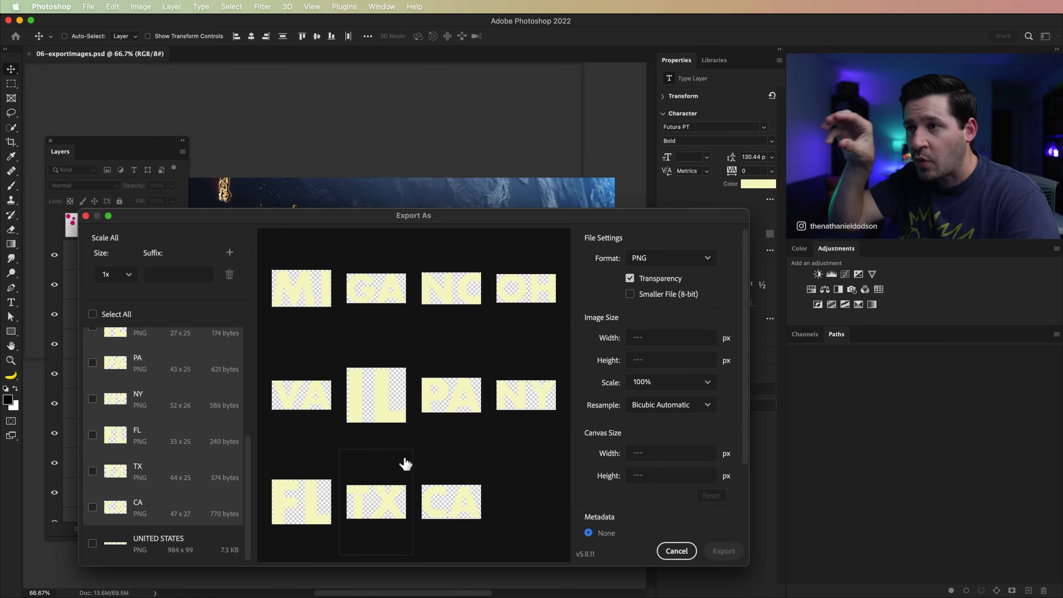
left_click(660, 456)
key("Tab")
type("100")
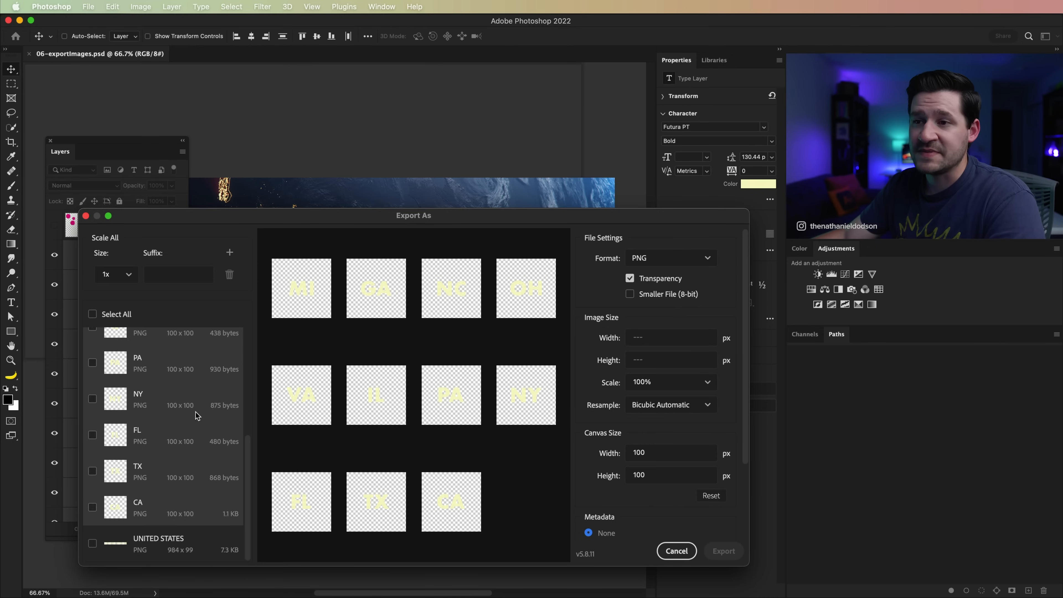
Include the state label items in the export again, keeping UNITED STATES excluded
scroll(203, 438, "up", 5)
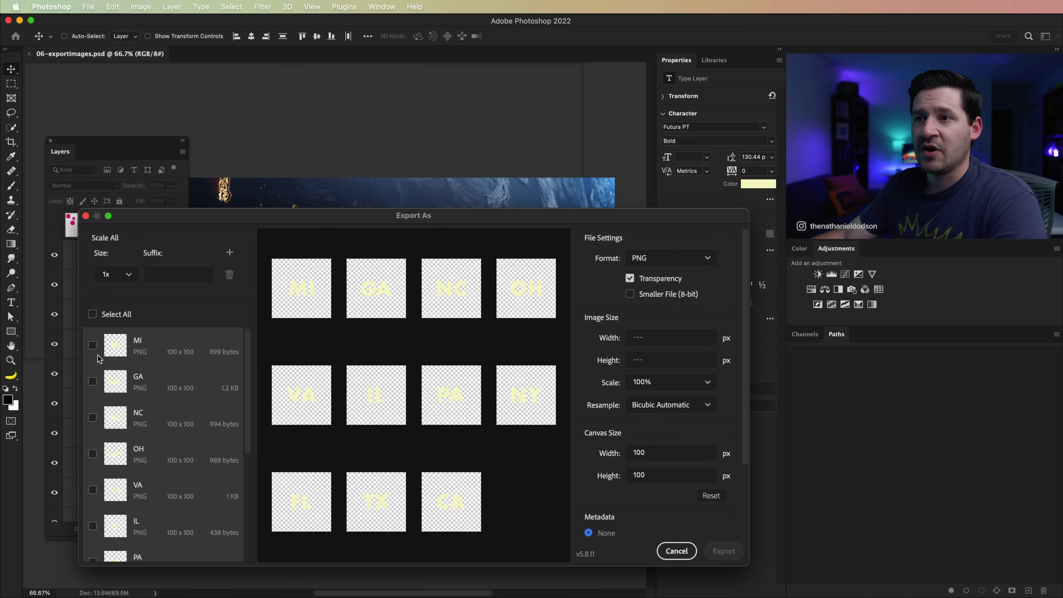
left_click(93, 346)
scroll(99, 390, "down", 5)
scroll(157, 440, "up", 5)
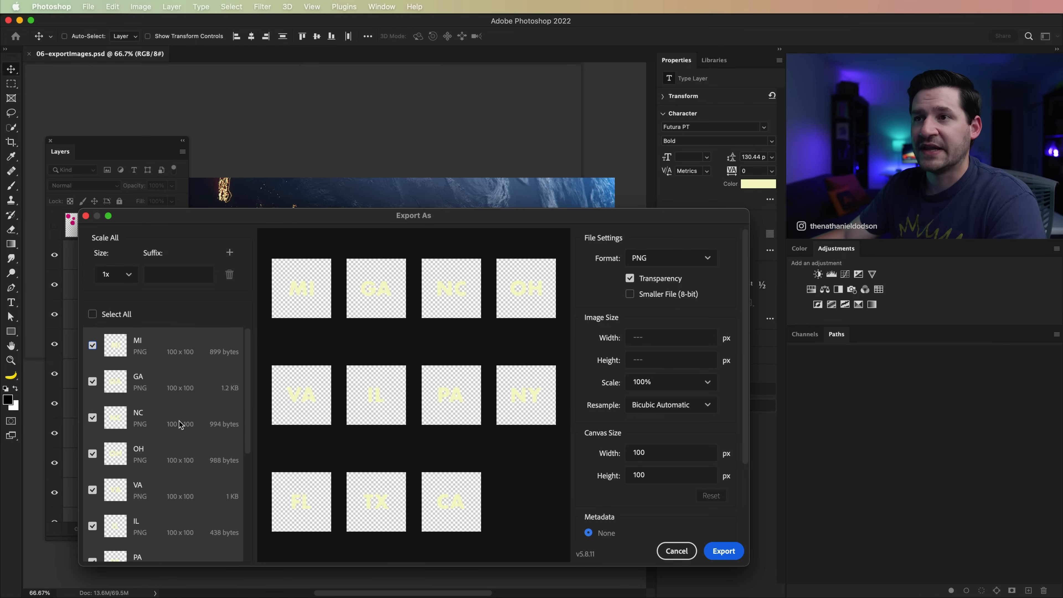
Try a second export size of 2x, remove it and cancel the export
left_click(229, 253)
left_click(128, 295)
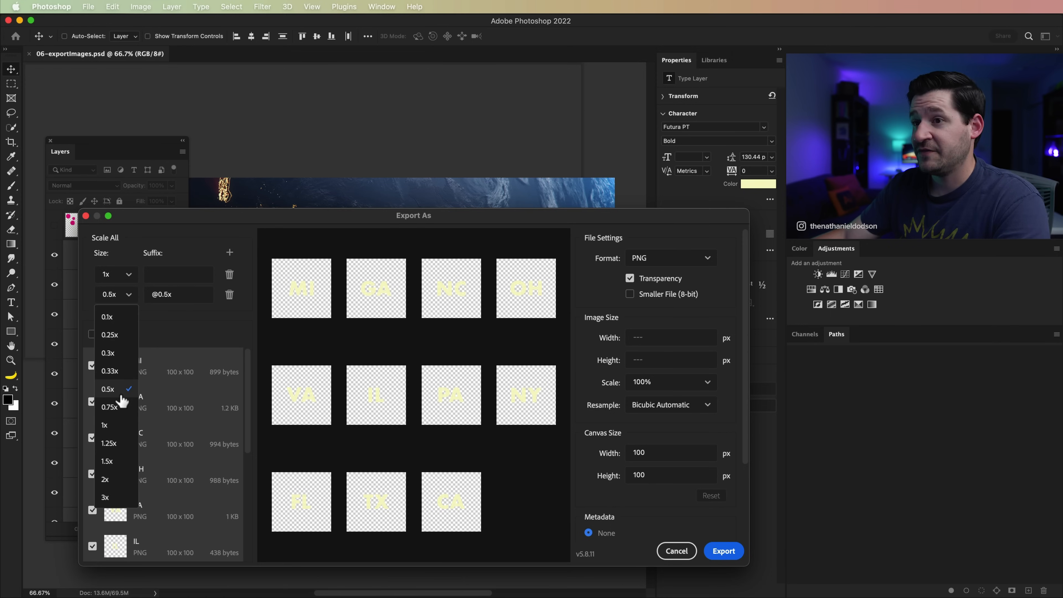
left_click(107, 479)
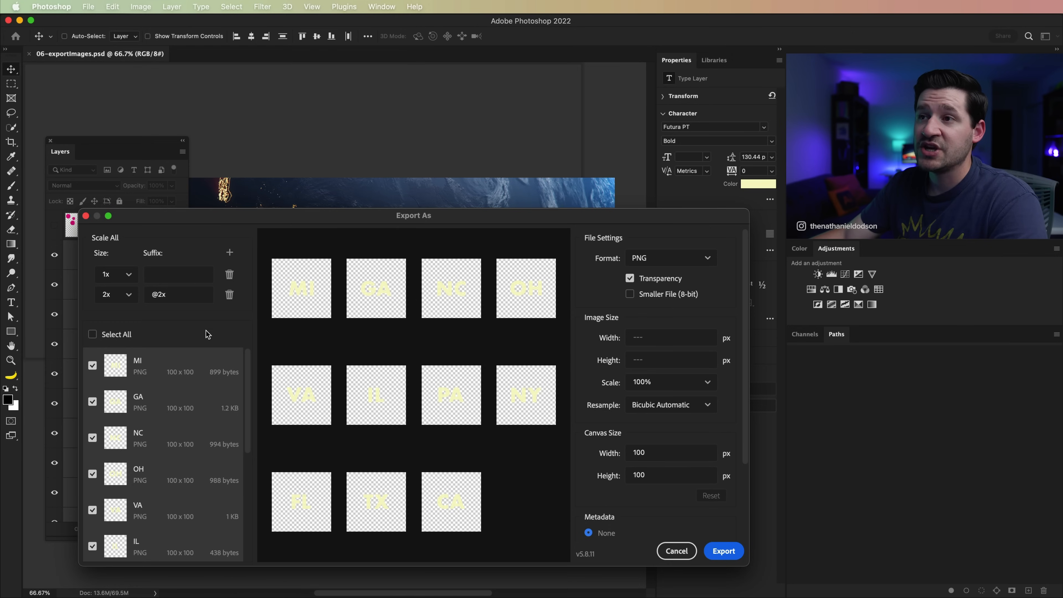
left_click(229, 294)
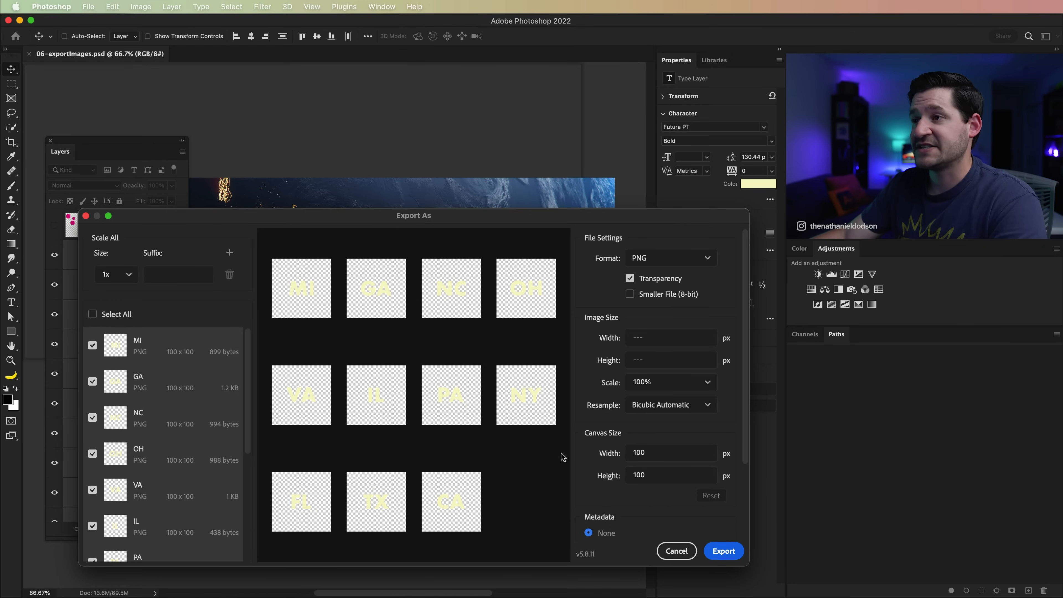
left_click(677, 551)
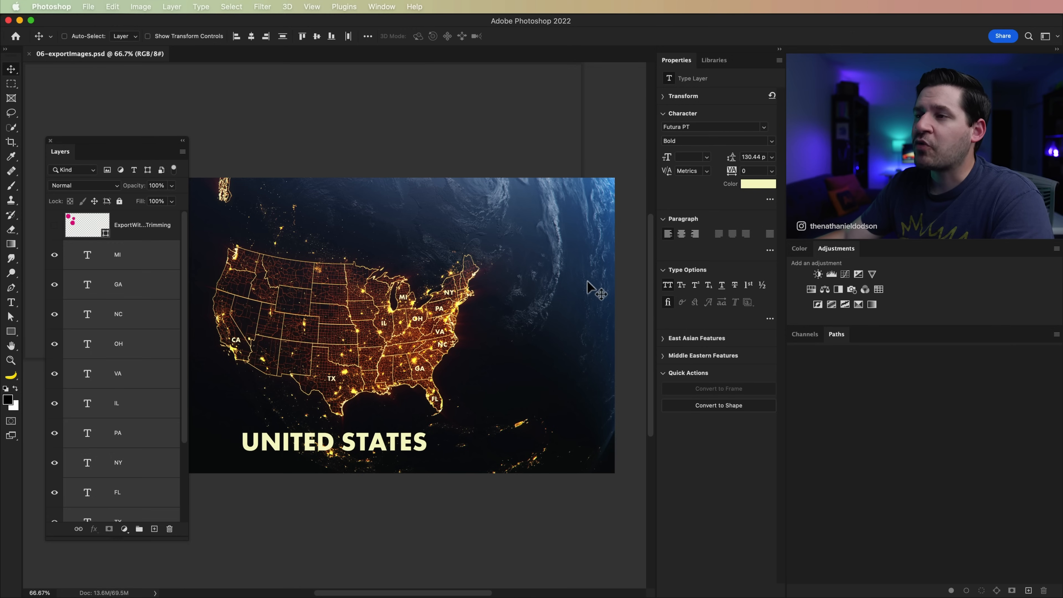
Show and select the ExportWithoutTrimming shape layer, moving the floating Layers panel over the document's far side from the pink circles
left_click_drag(116, 145, 689, 189)
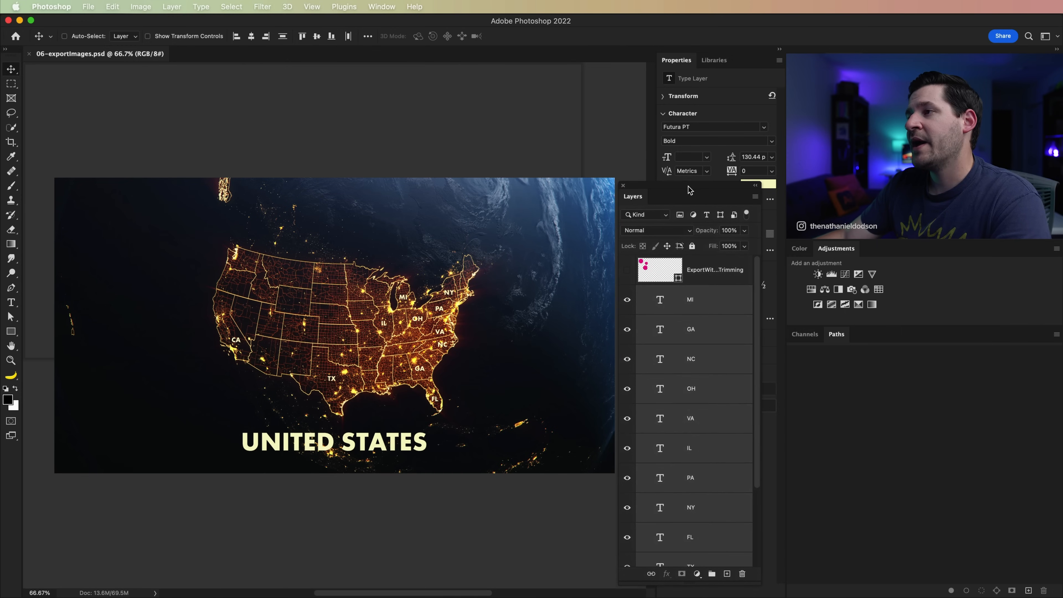
left_click(627, 271)
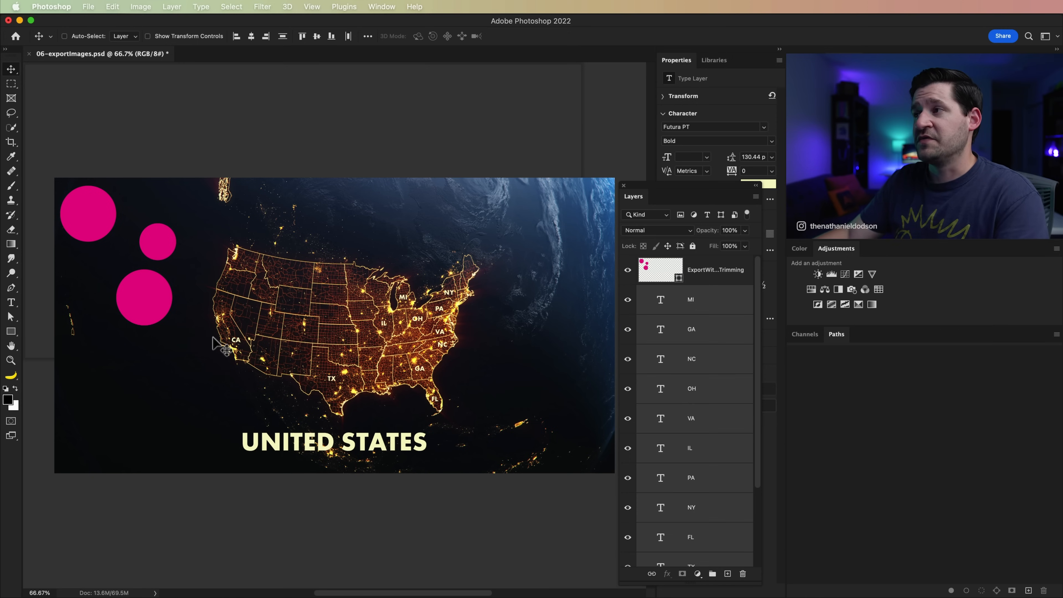
left_click(666, 285)
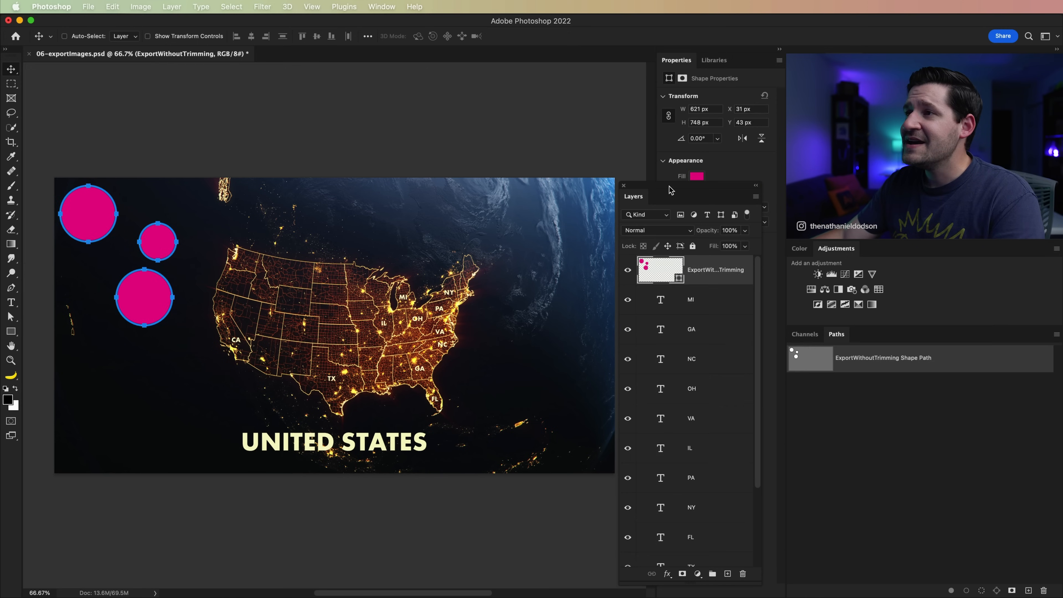
left_click_drag(671, 190, 487, 175)
Open Export As for the ExportWithoutTrimming layer, preview it as PNG with transparency and cancel the export
right_click(523, 254)
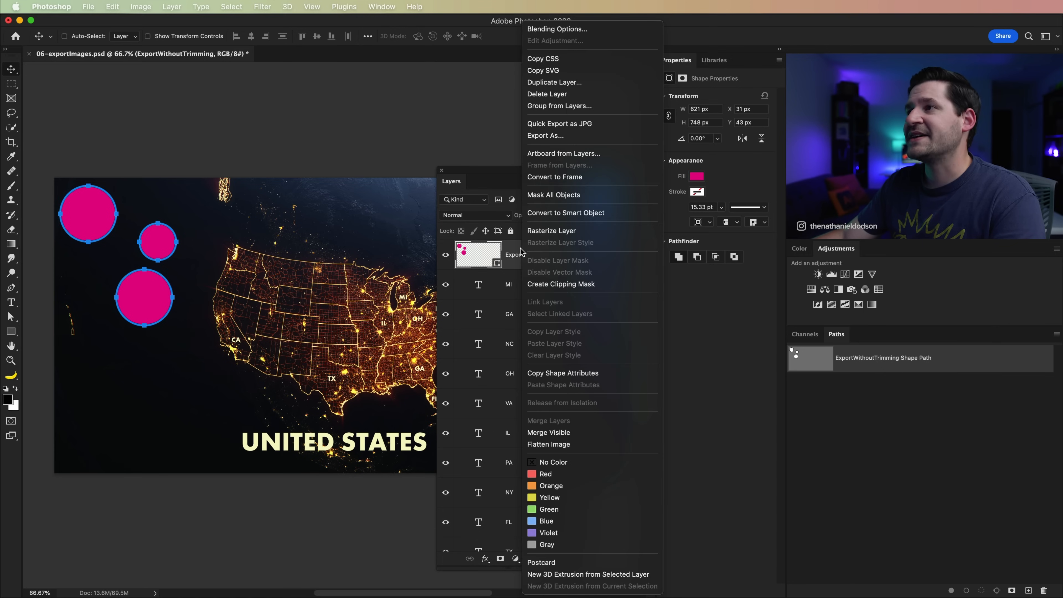
left_click(557, 135)
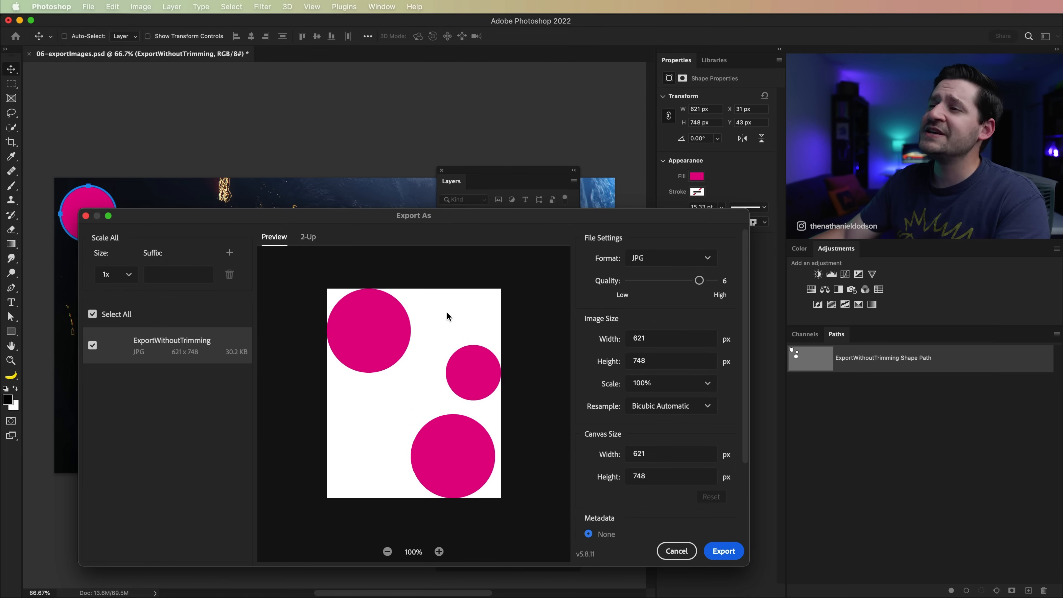
left_click(651, 260)
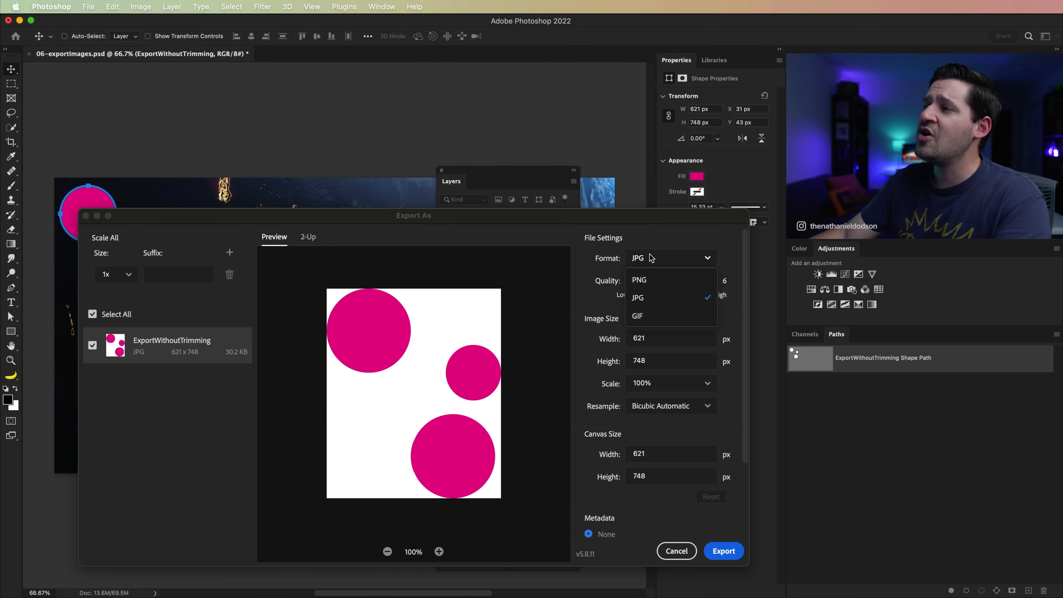
left_click(665, 281)
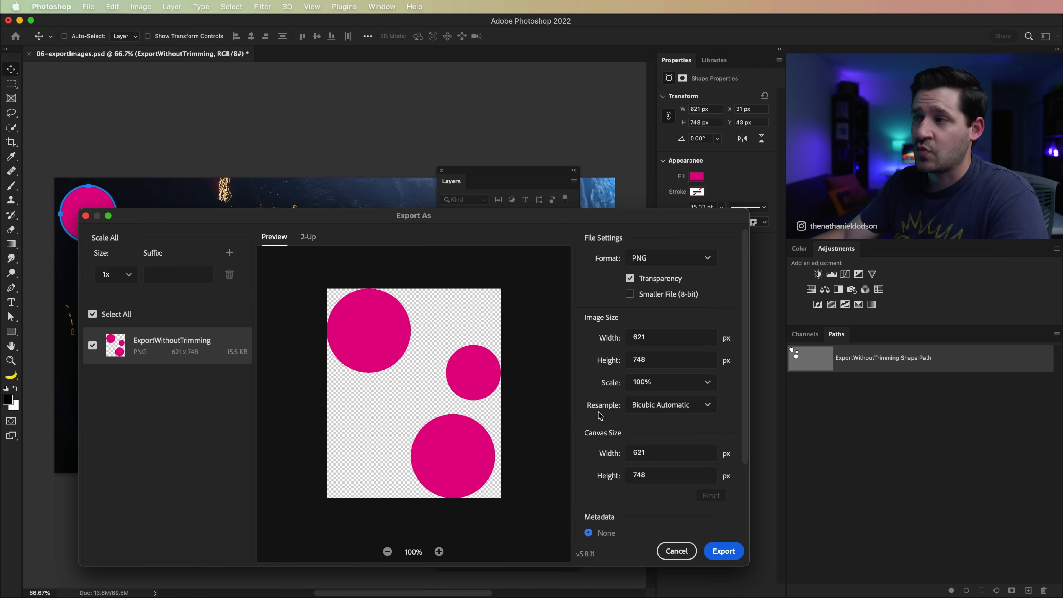
left_click(679, 551)
Check the document's pixel dimensions in Image Size and close the dialog without changes
left_click(142, 10)
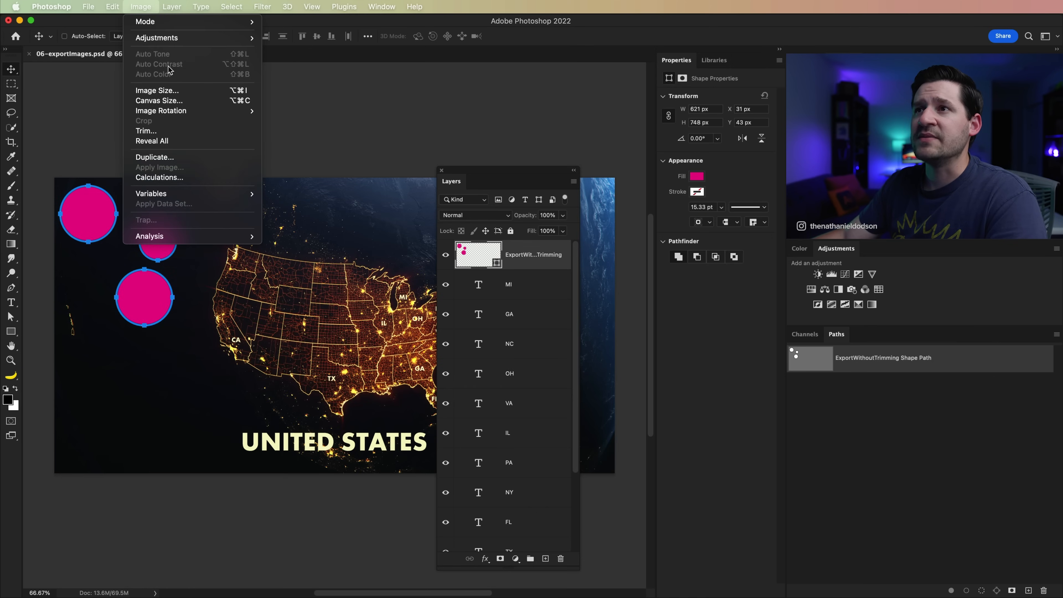
left_click(159, 90)
left_click_drag(687, 173, 430, 310)
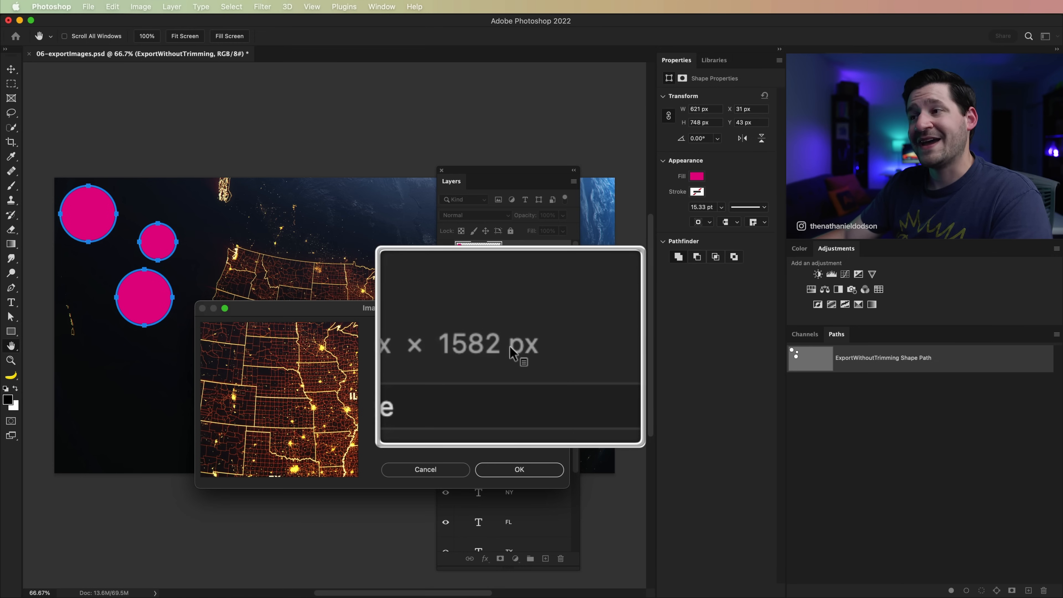
left_click(462, 474)
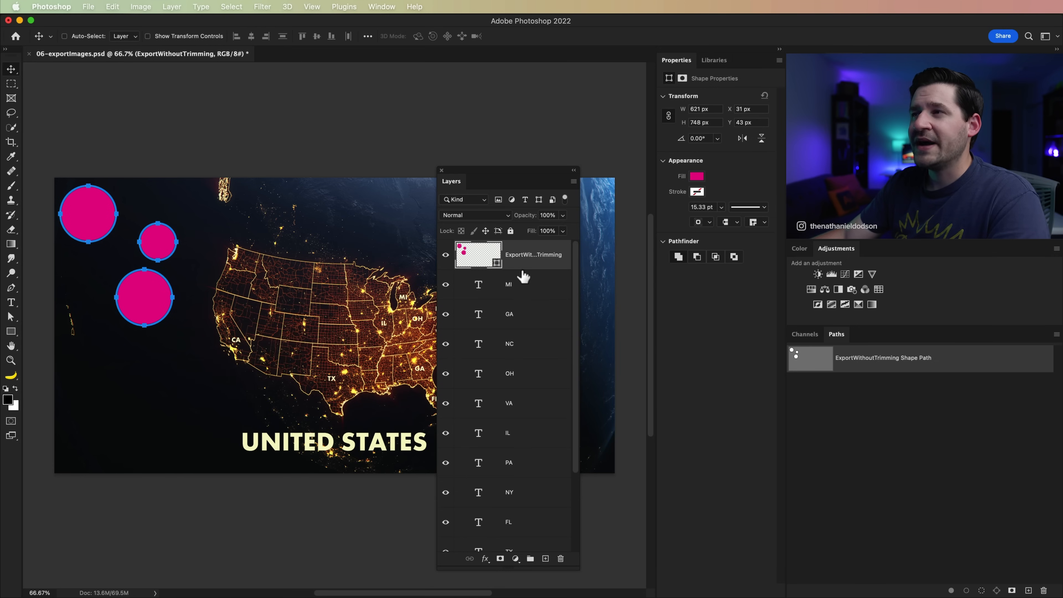
Reopen Export As for the ExportWithoutTrimming layer and choose the PNG format
right_click(522, 263)
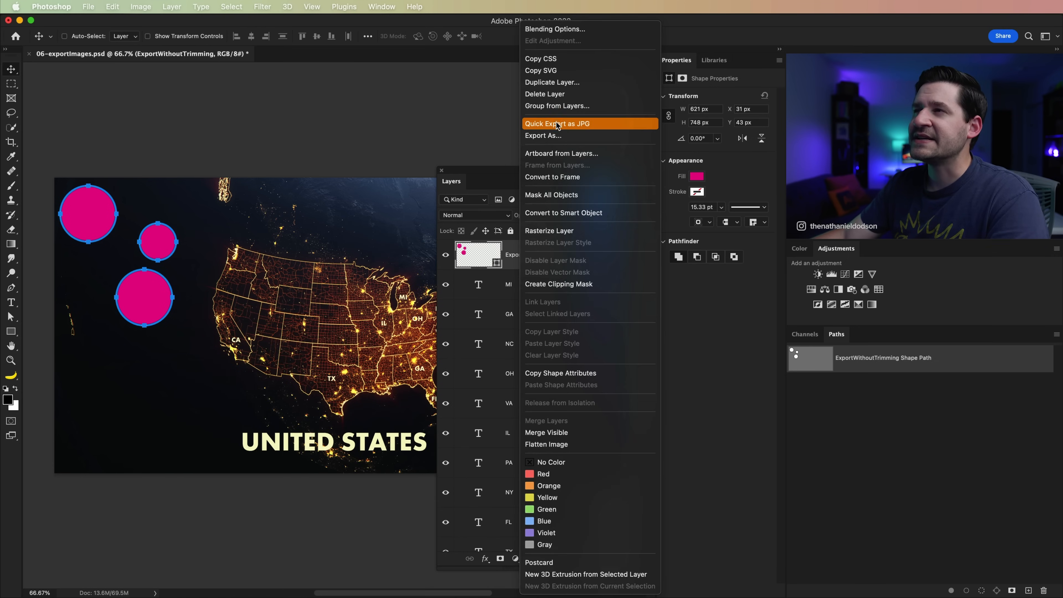
left_click(561, 136)
left_click(676, 260)
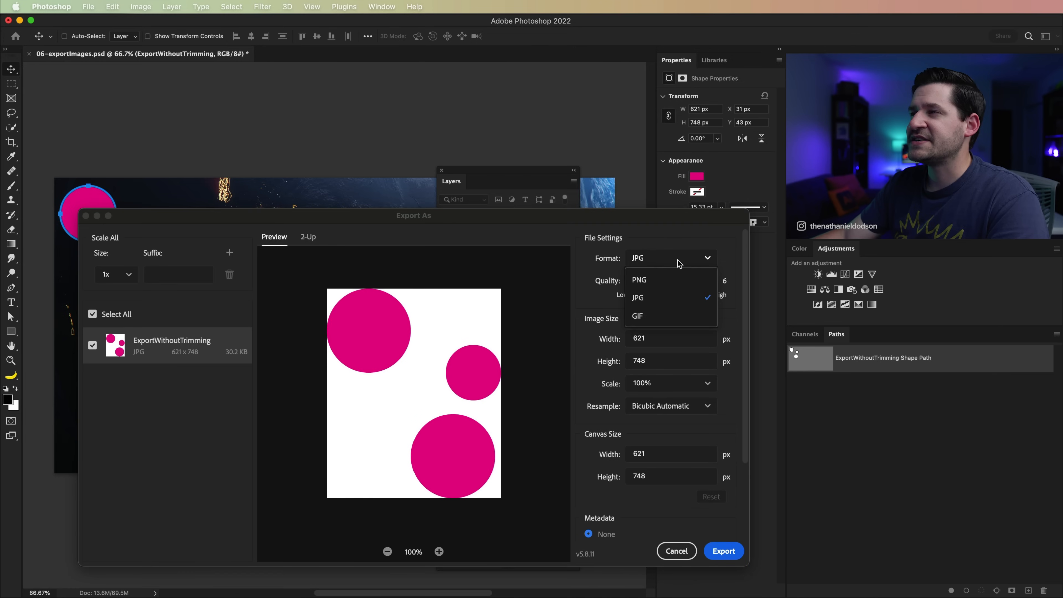
left_click(671, 280)
Set the export canvas size to 3000 × 1582 px and cancel the export
left_click_drag(663, 451, 596, 463)
type("3000")
key("Tab")
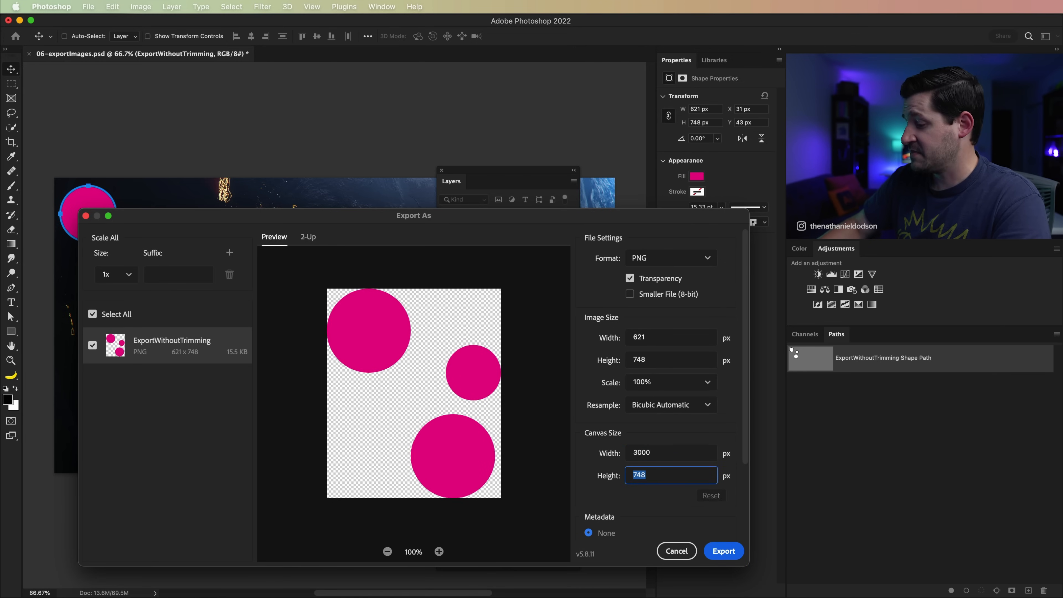
type("1582")
key("Tab")
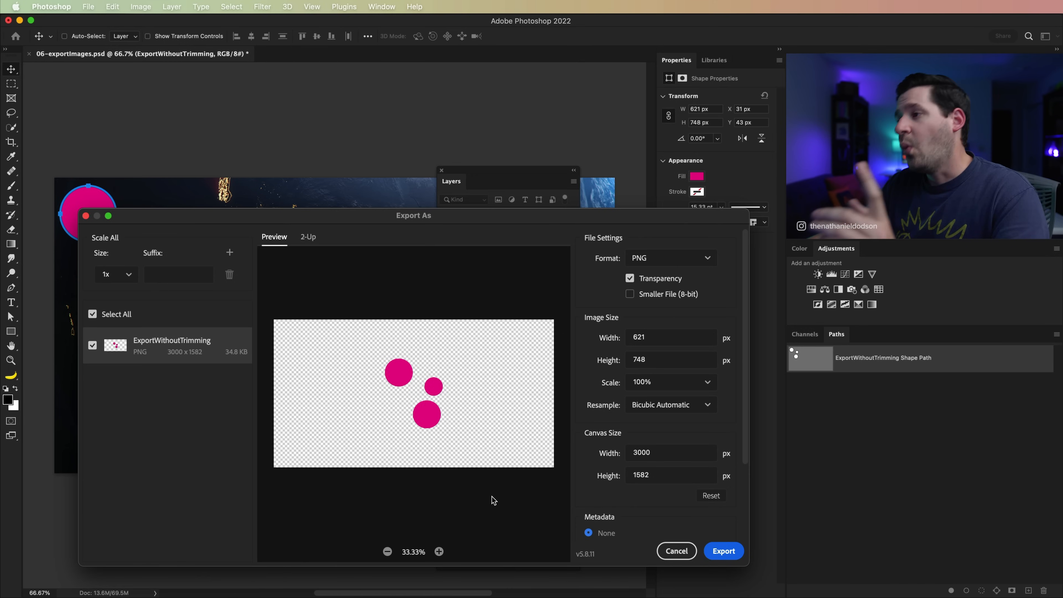
left_click(676, 550)
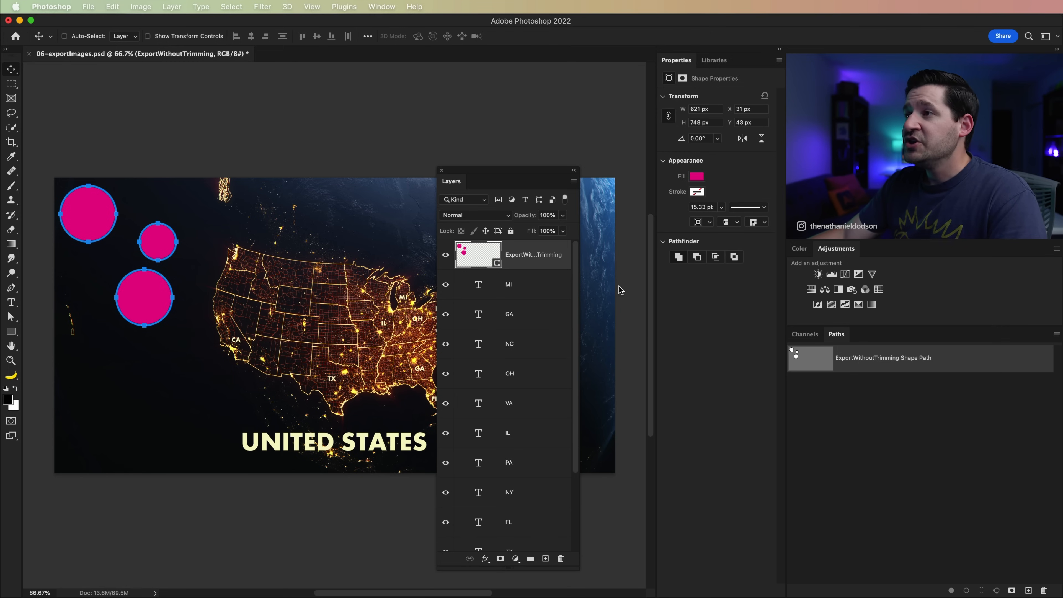
Try exporting the ExportWithoutTrimming layer with a layer mask added, then cancel the export and delete the mask
left_click(500, 558)
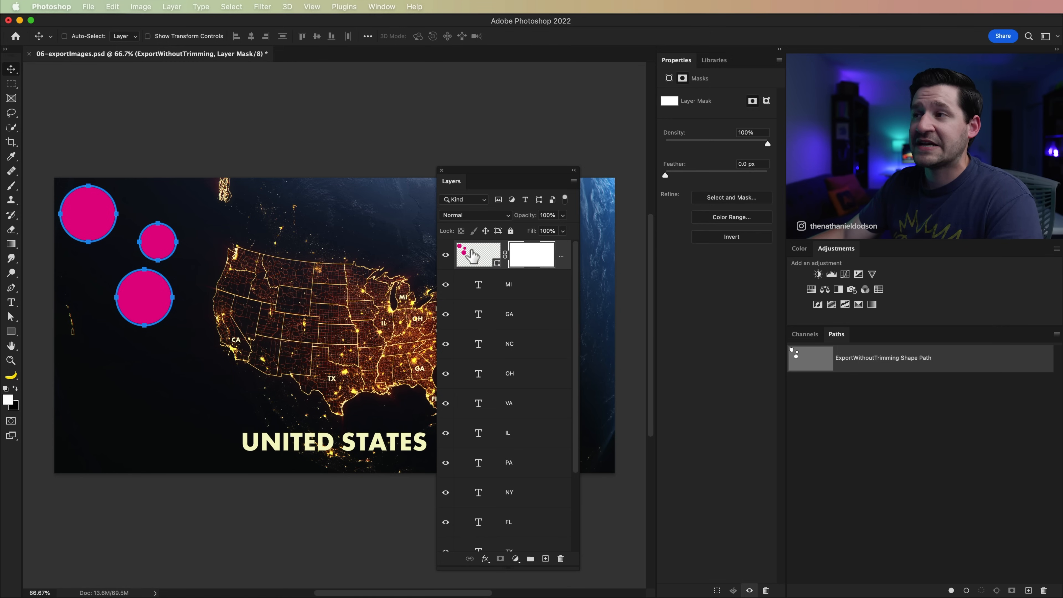
right_click(564, 263)
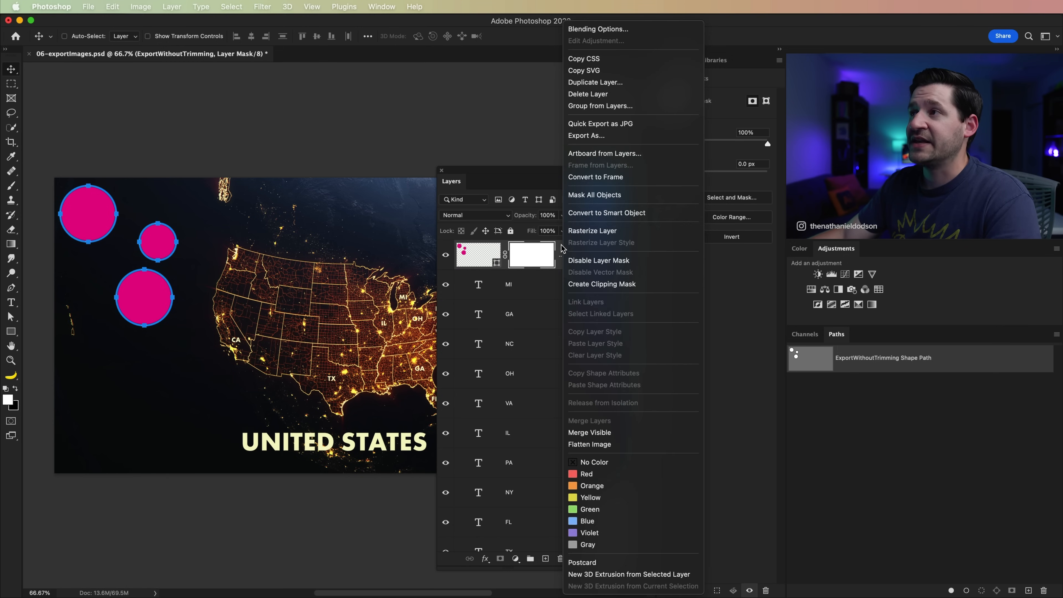
left_click(577, 138)
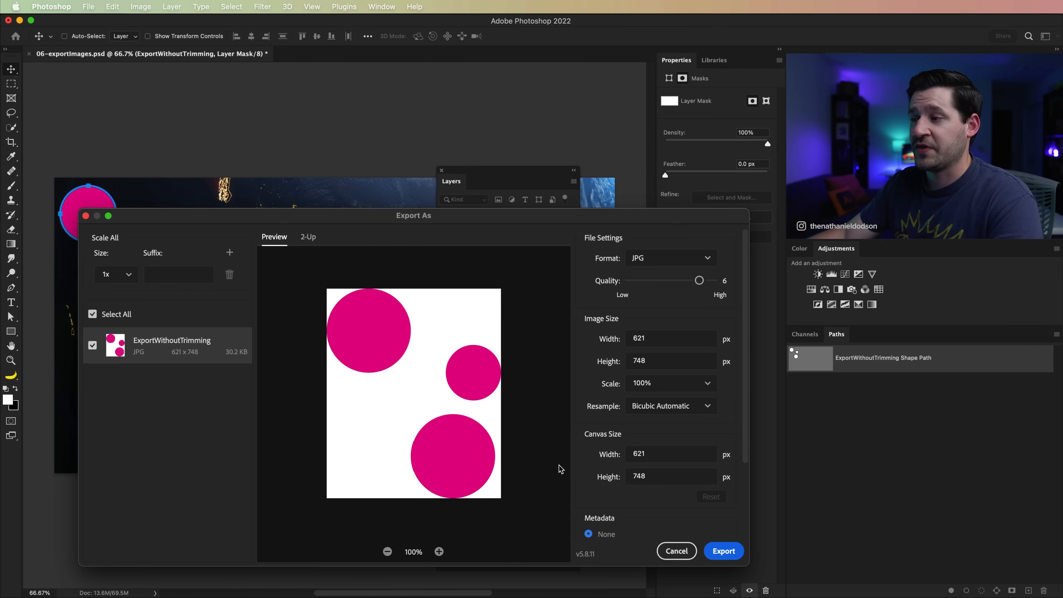
left_click(676, 552)
right_click(543, 259)
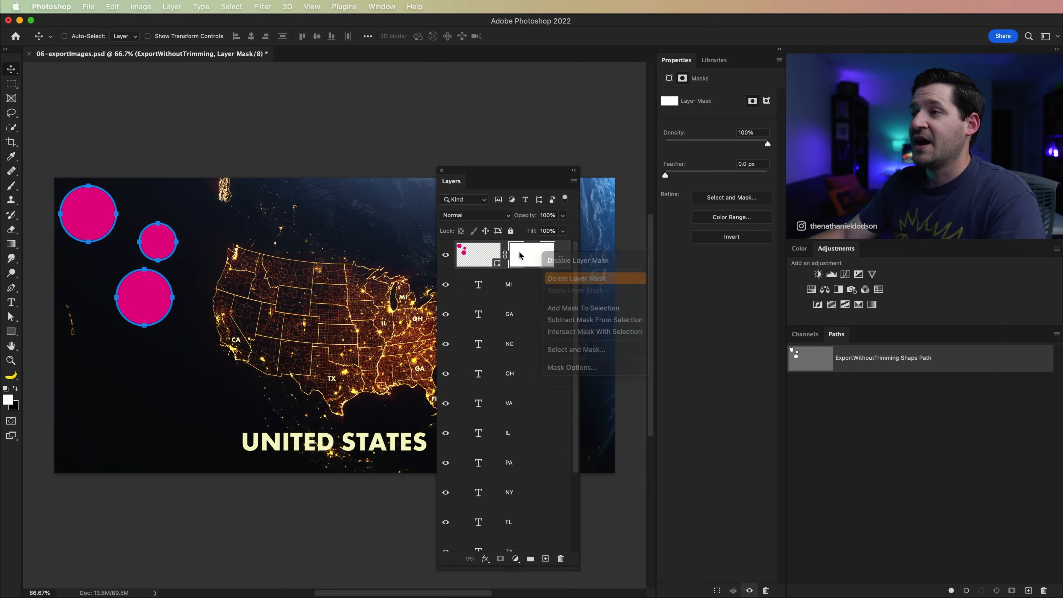
left_click(559, 279)
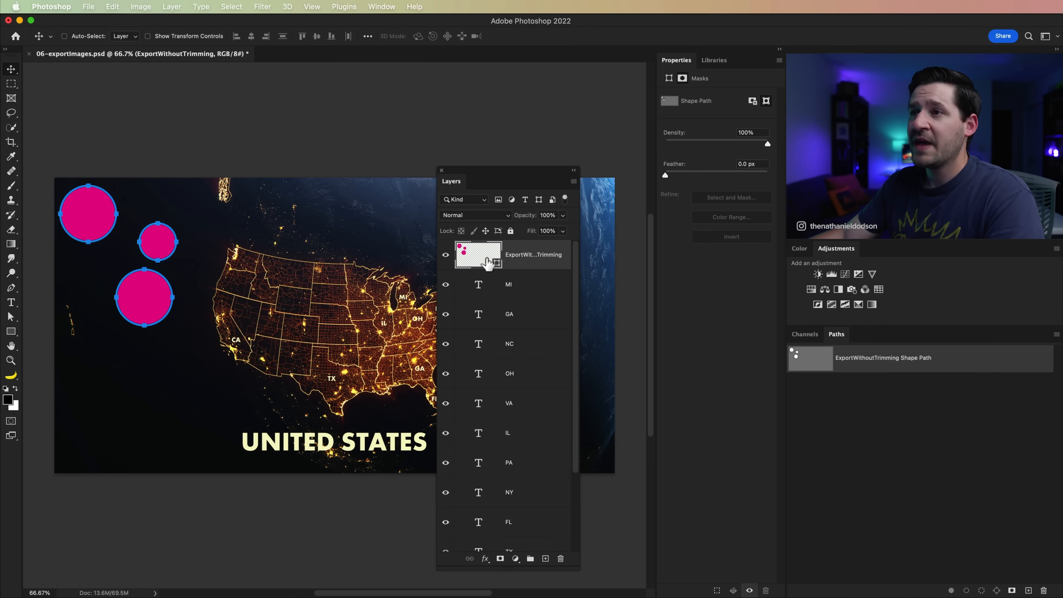
Show only the ExportWithoutTrimming layer, preview exporting the whole document as PNG with transparency, and cancel the export
left_click(446, 256, "alt")
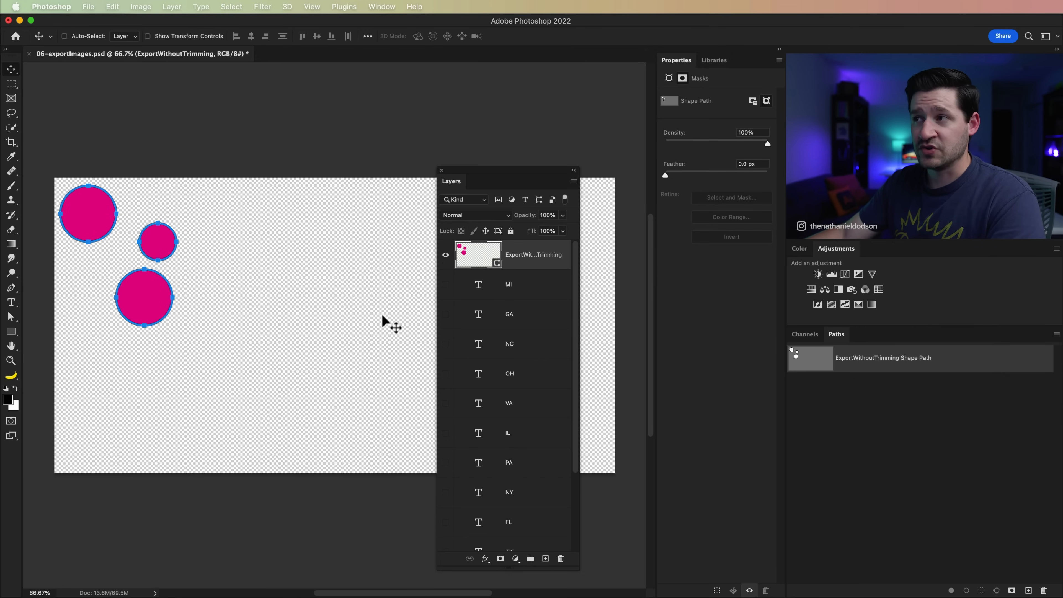
left_click(86, 7)
mouse_move(137, 155)
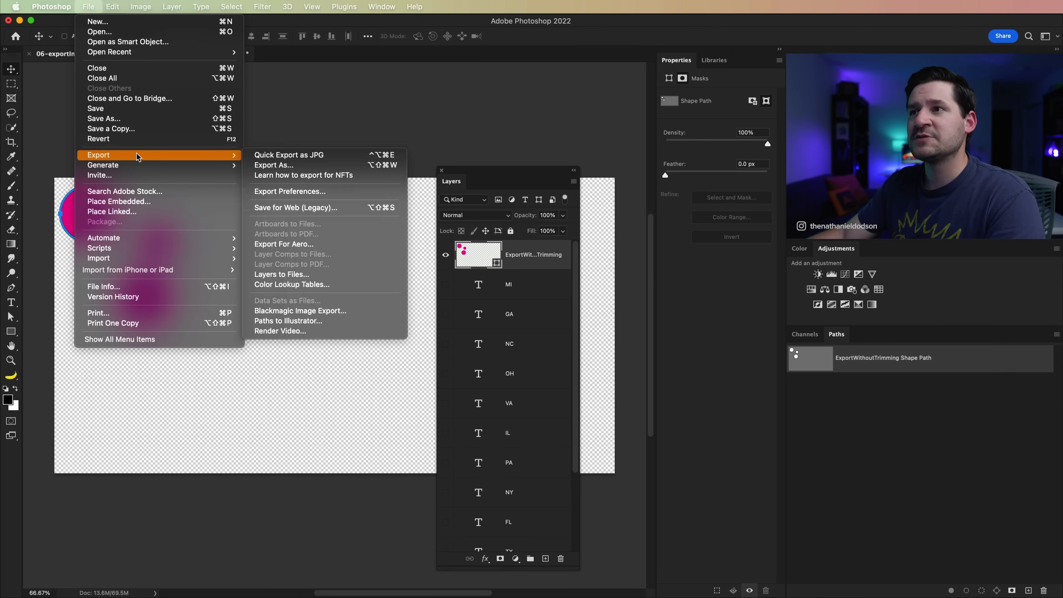
left_click(288, 169)
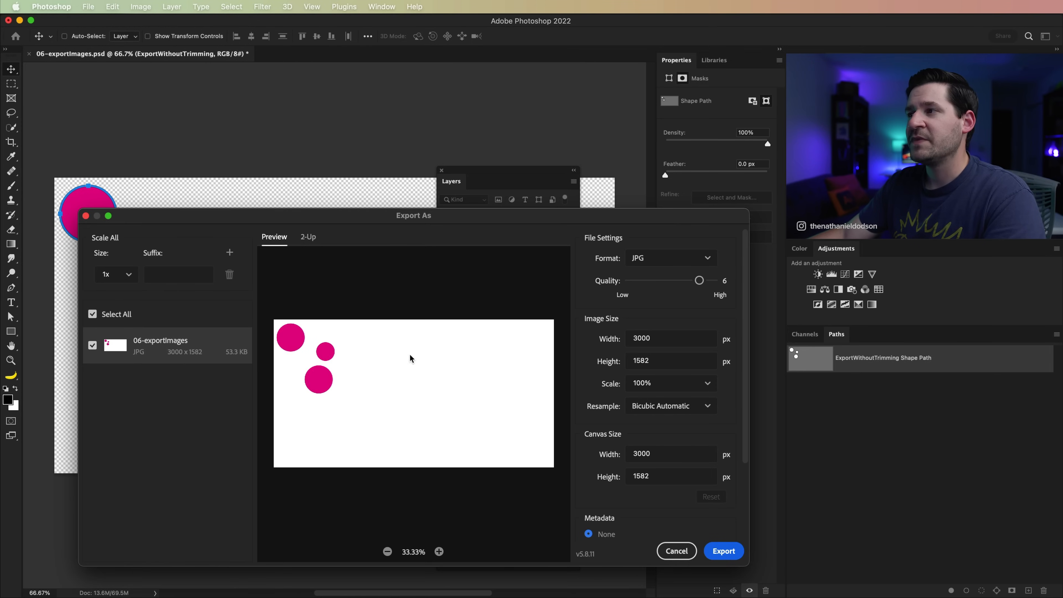
left_click(661, 258)
left_click(654, 280)
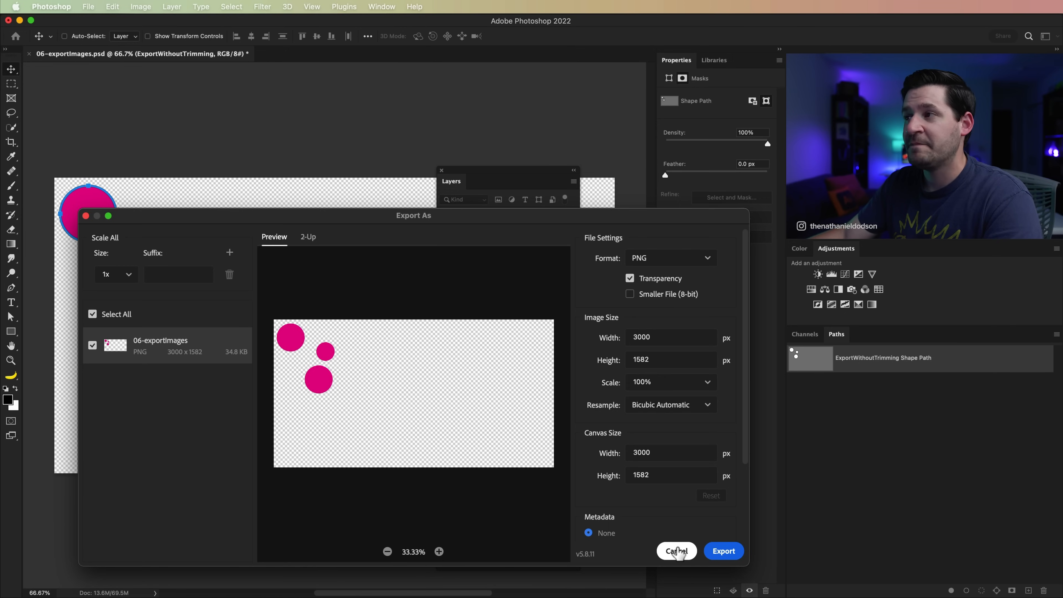
left_click(676, 551)
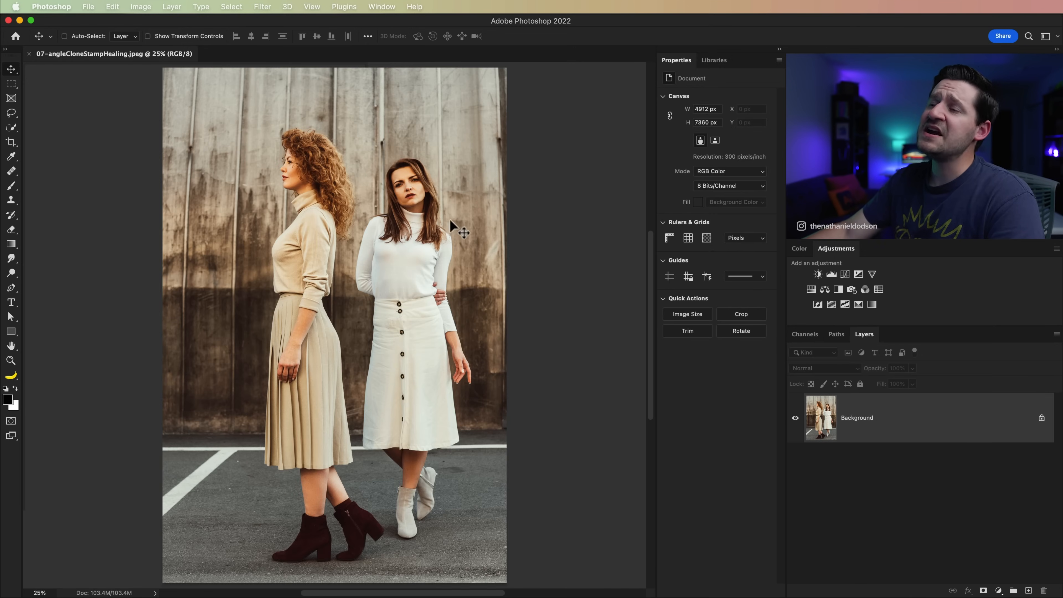
Add a new empty layer above the photo and ready the Clone Stamp with a 50 px brush at the brunette woman's face
key("z")
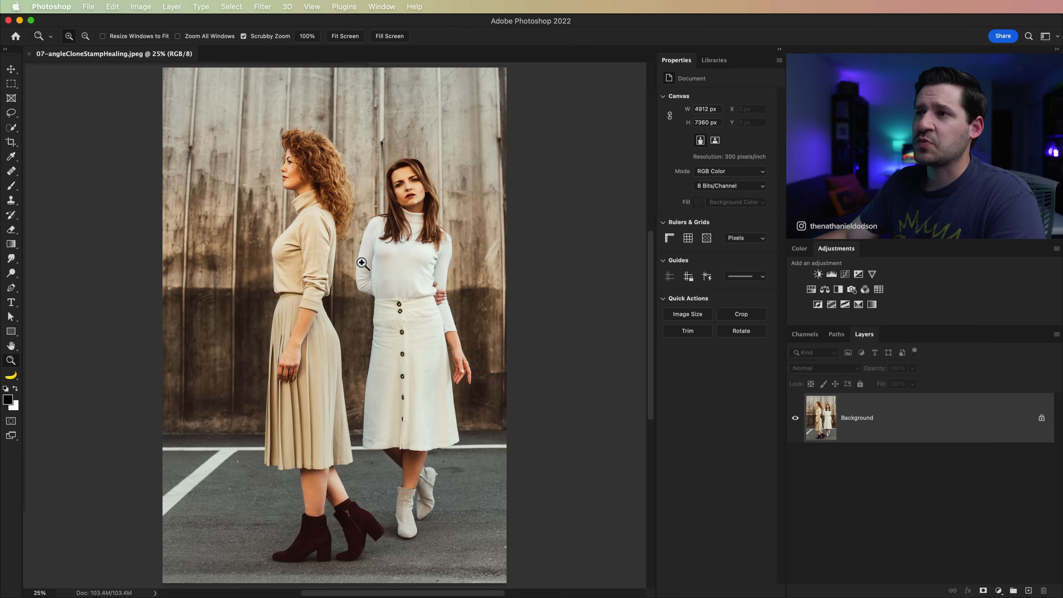
left_click_drag(412, 230, 470, 282)
left_click_drag(444, 201, 422, 470)
left_click(339, 308)
left_click_drag(386, 299, 380, 303)
key("s")
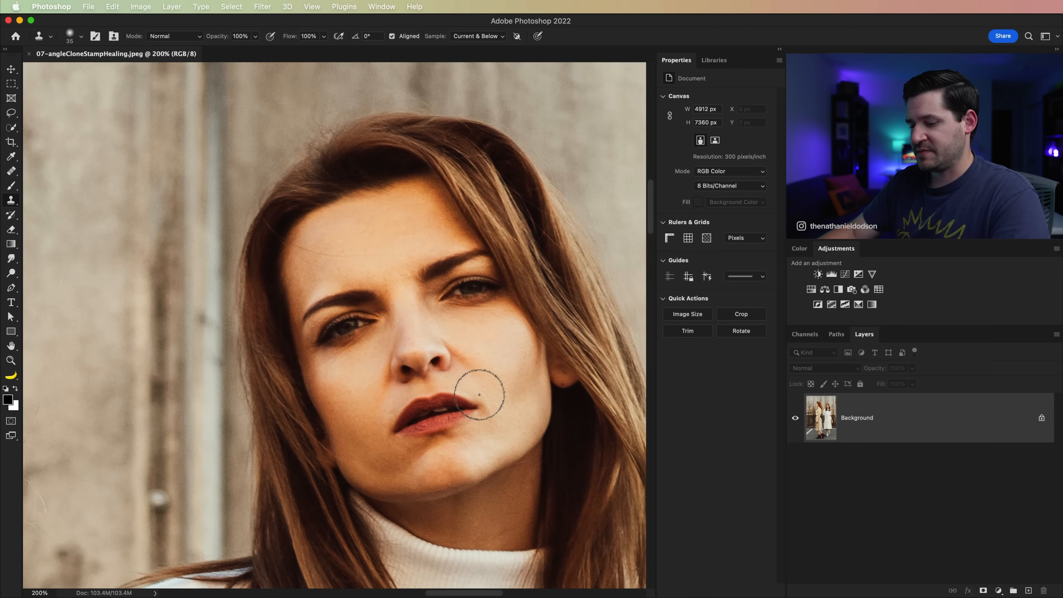
key("super+alt+shift+n")
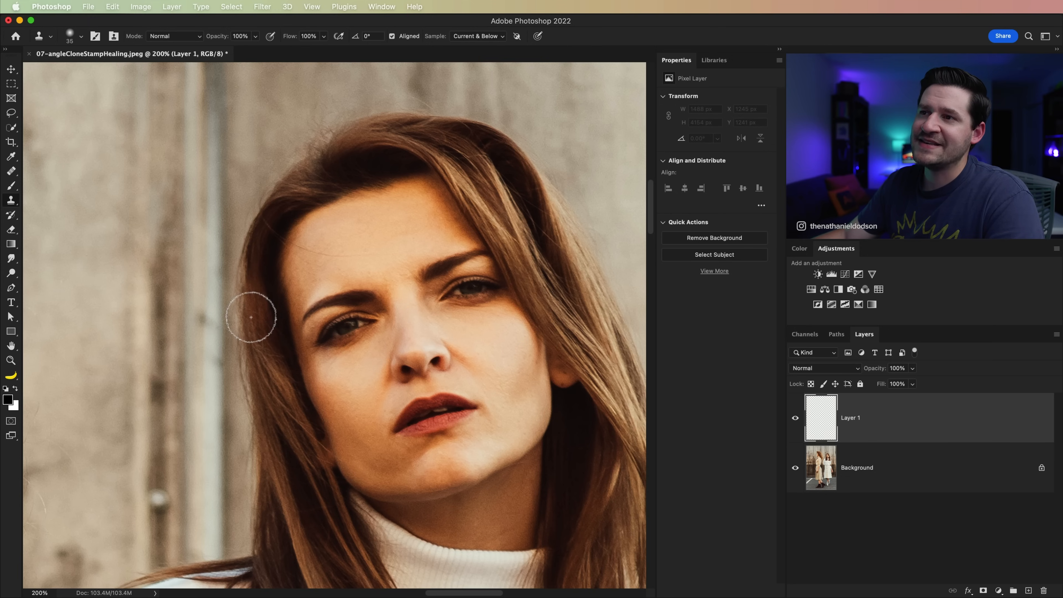
key("bracketright")
key("bracketright")
key("bracketright")
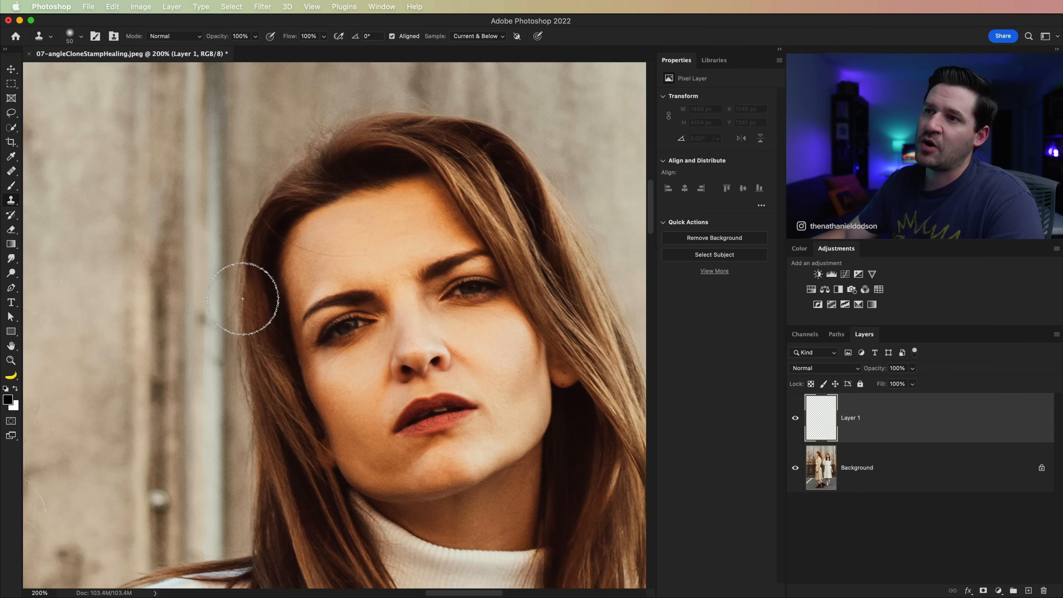
Try cloning the hair beside her face onto the upper edge of her head with an unrotated source, and undo the stroke
left_click(243, 310, "alt")
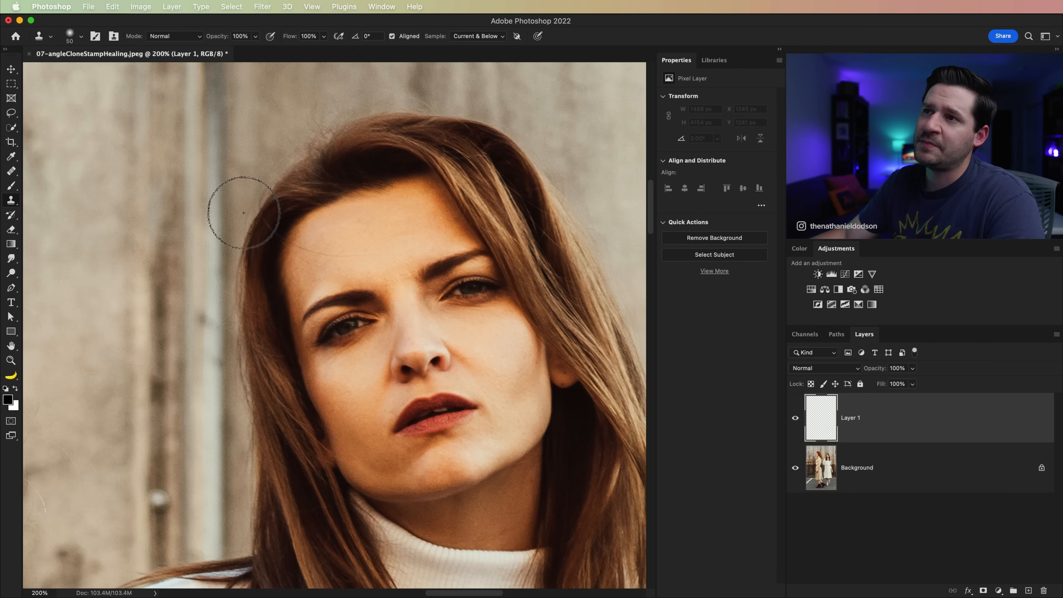
mouse_move(260, 230)
left_mouse_down()
mouse_move(283, 188)
mouse_move(267, 191)
mouse_move(289, 154)
left_mouse_up()
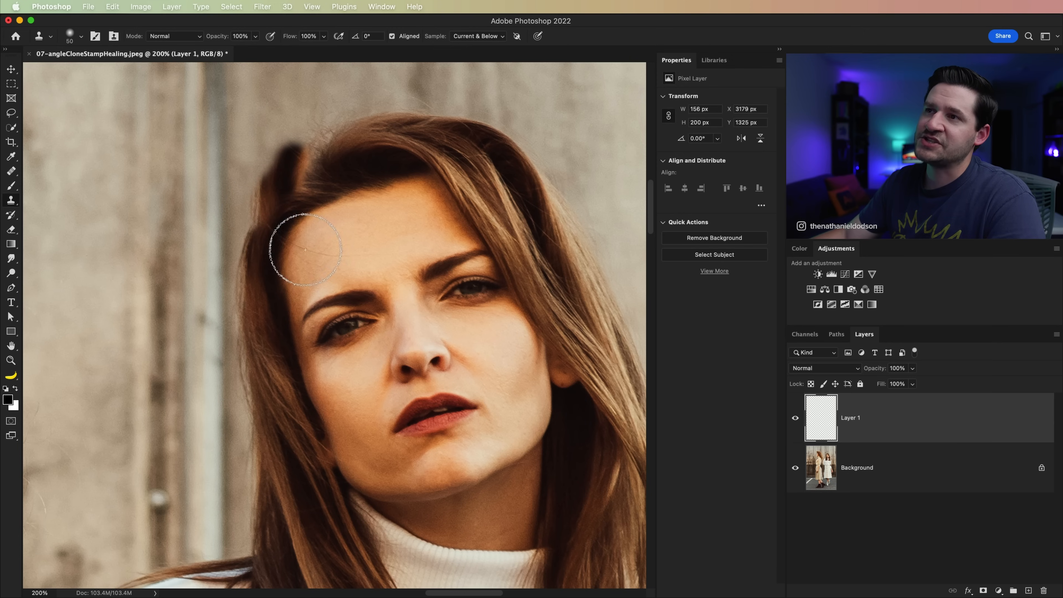
key("super+z")
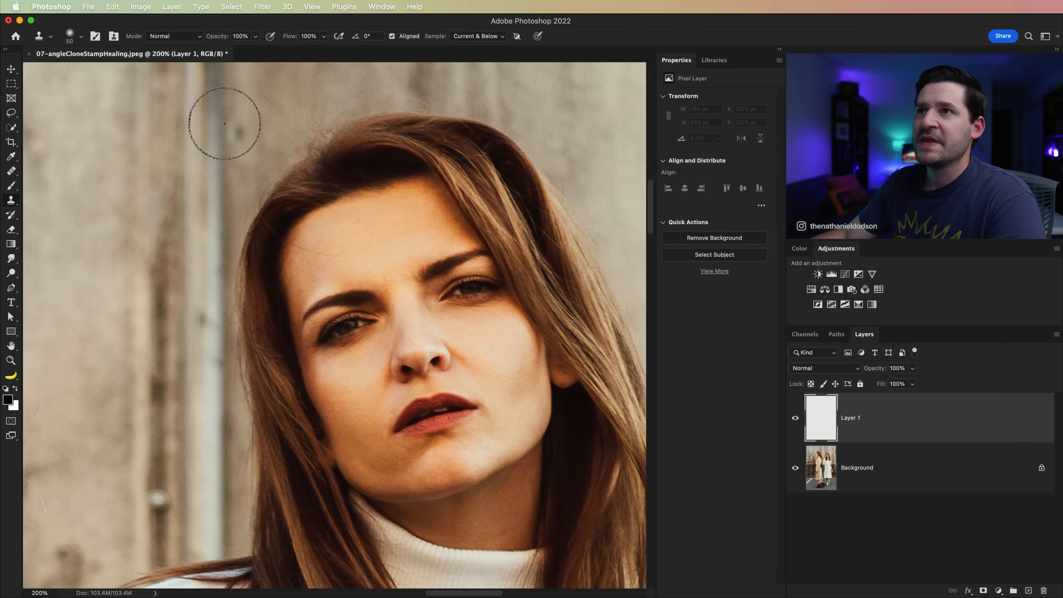
Set the clone source rotation to 30° and clone the hair beside her face along the upper edge of her head
left_click(379, 6)
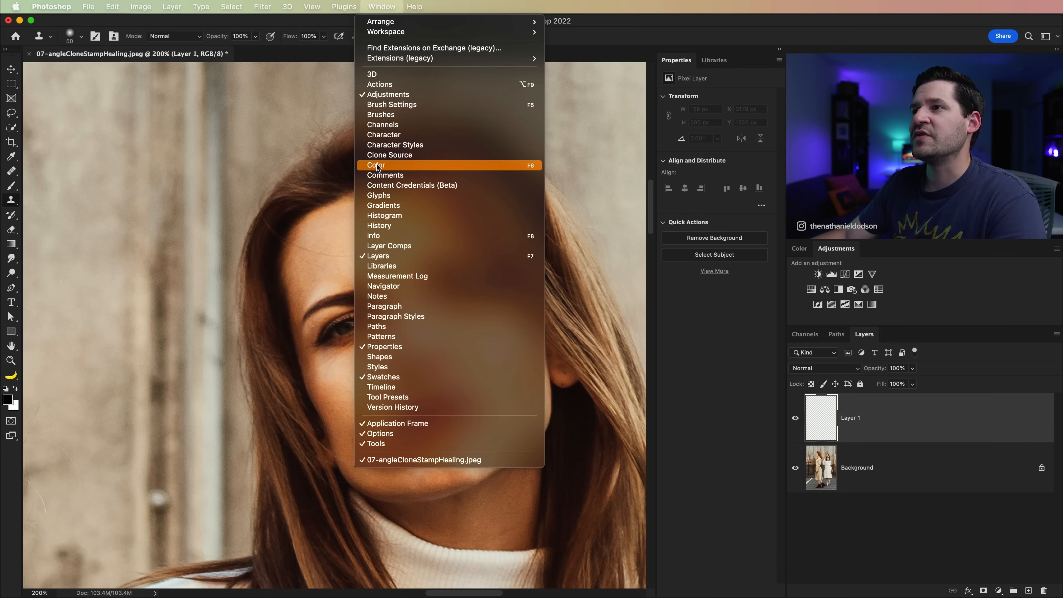
left_click(388, 156)
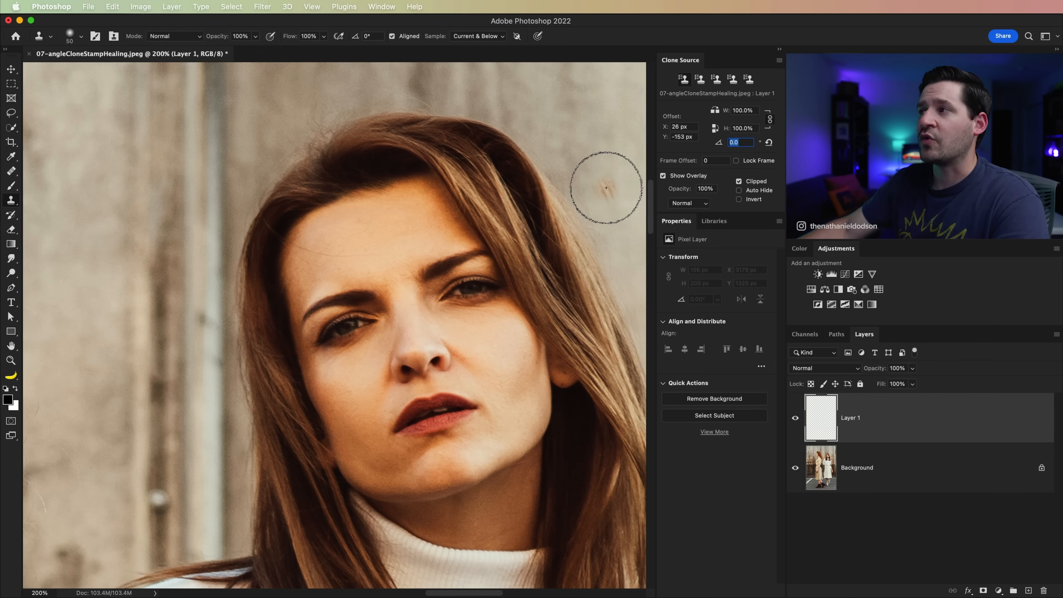
type("30")
key("Tab")
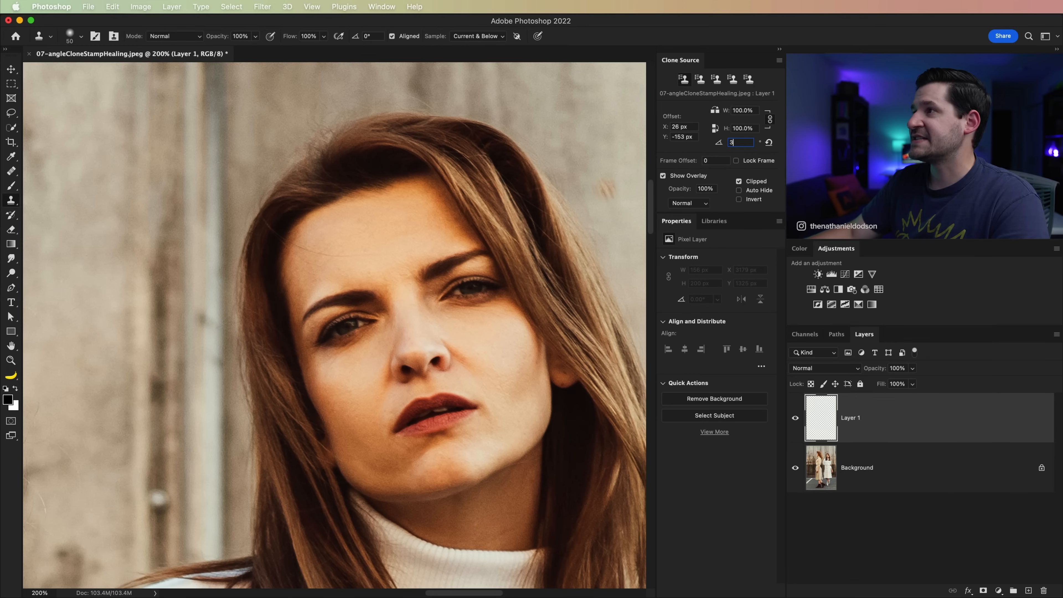
left_click(246, 304, "alt")
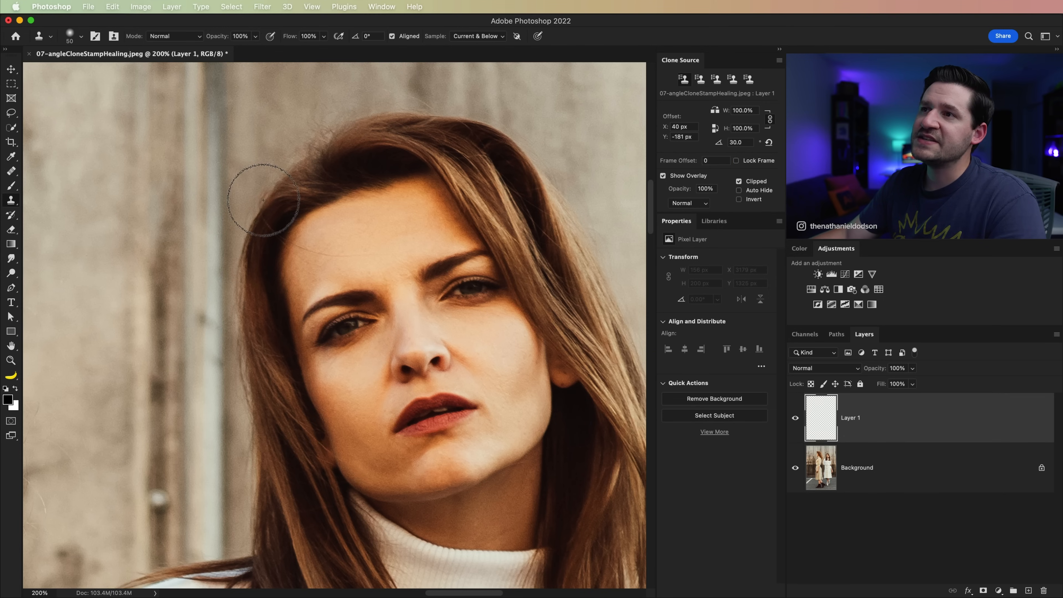
mouse_move(267, 198)
left_mouse_down()
mouse_move(294, 171)
mouse_move(287, 178)
mouse_move(308, 174)
mouse_move(266, 228)
mouse_move(337, 147)
left_mouse_up()
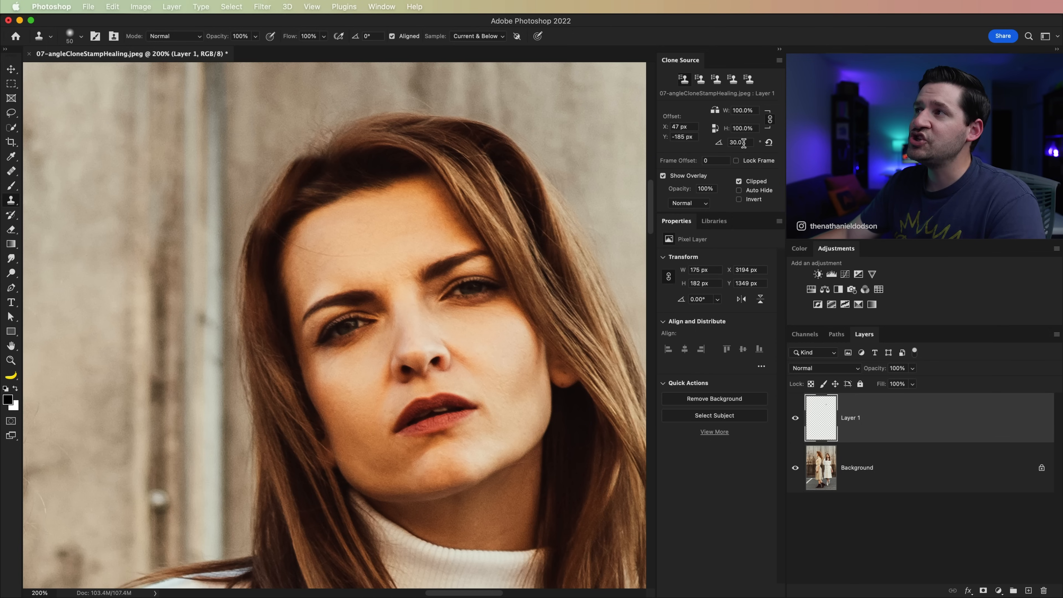
Try the Healing Brush with the rotated source on the hair at the upper edge of her head, and undo the stroke
left_click(11, 172)
left_click(246, 321, "alt")
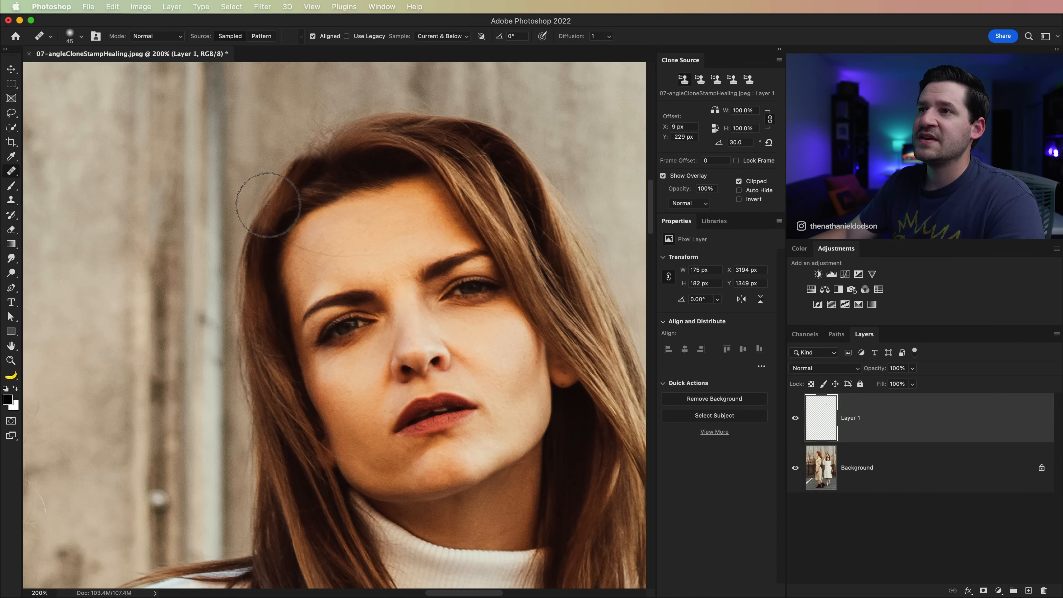
mouse_move(296, 206)
left_mouse_down()
mouse_move(252, 282)
mouse_move(280, 246)
left_mouse_up()
key("super+z")
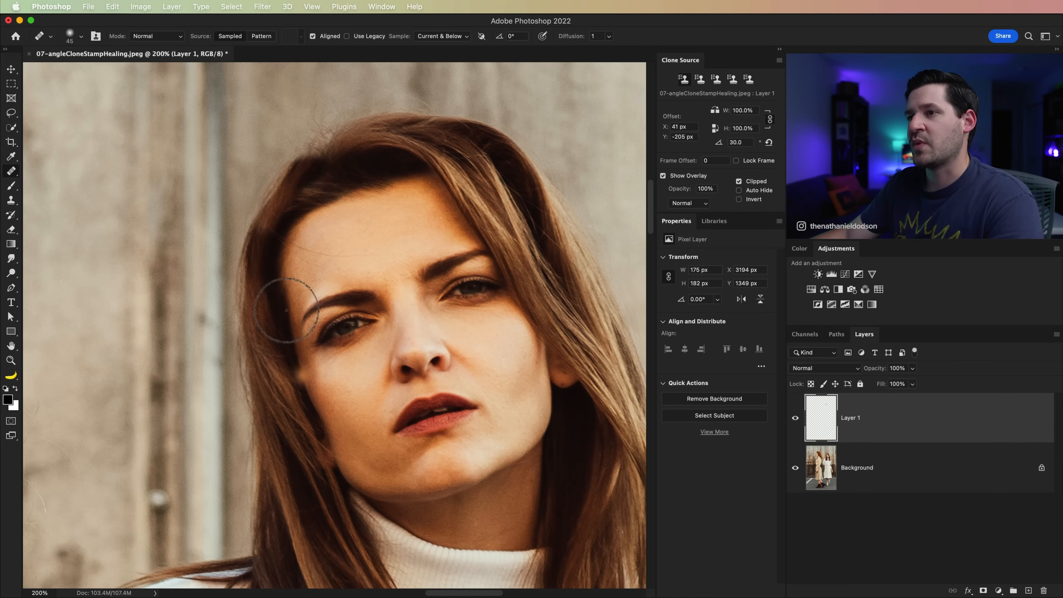
scroll(312, 437, "down", 3)
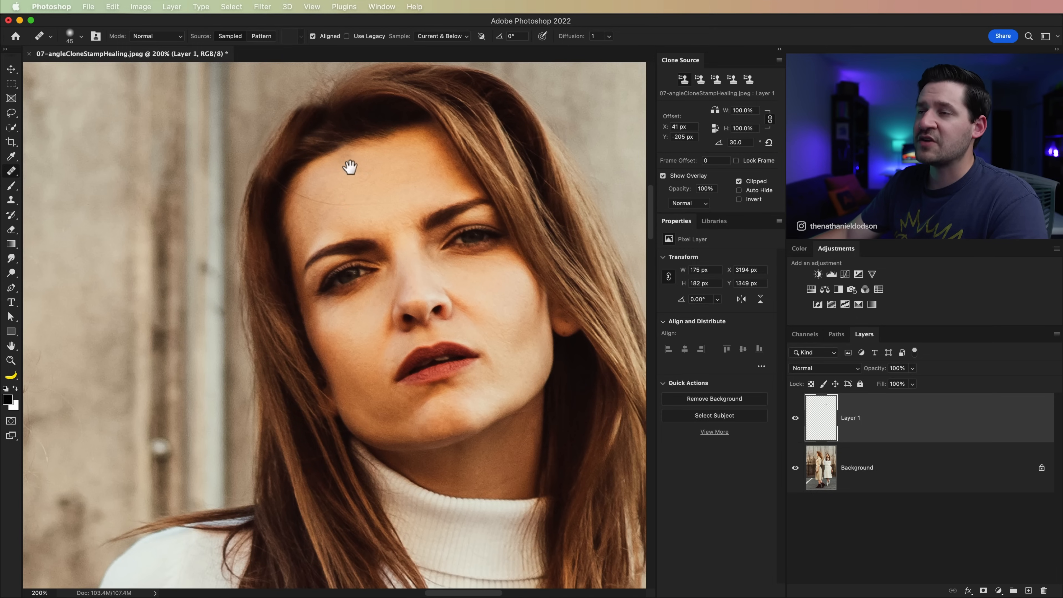
left_click_drag(349, 168, 394, 297)
left_click_drag(330, 317, 280, 272)
left_click(332, 285)
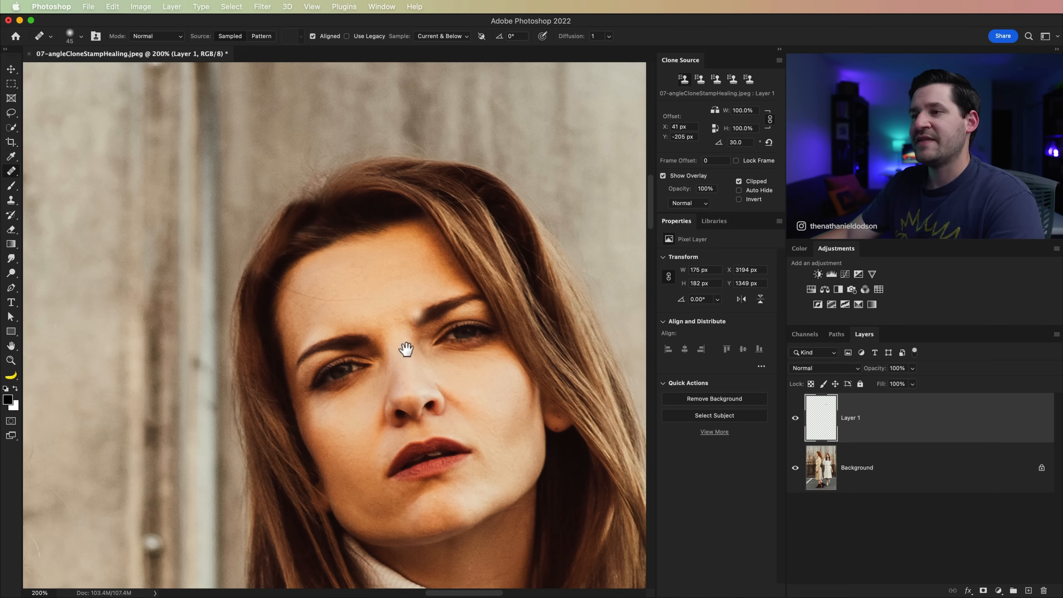
key("super+0")
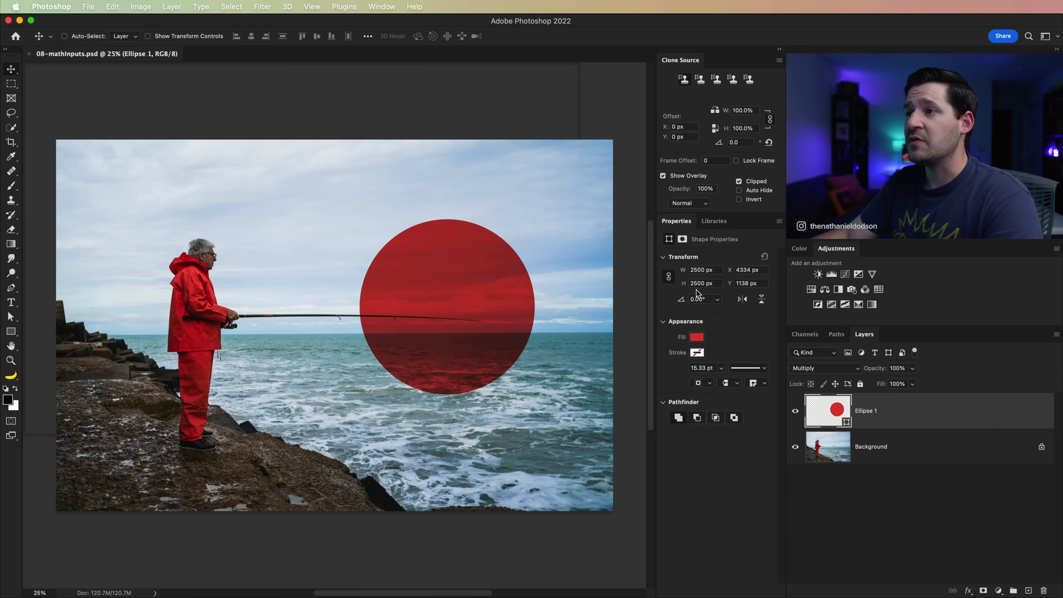
Halve the red circle's width to 1250 px and move it over the fishing rod's tip at about X 4847, Y 1956 px
left_click(712, 271)
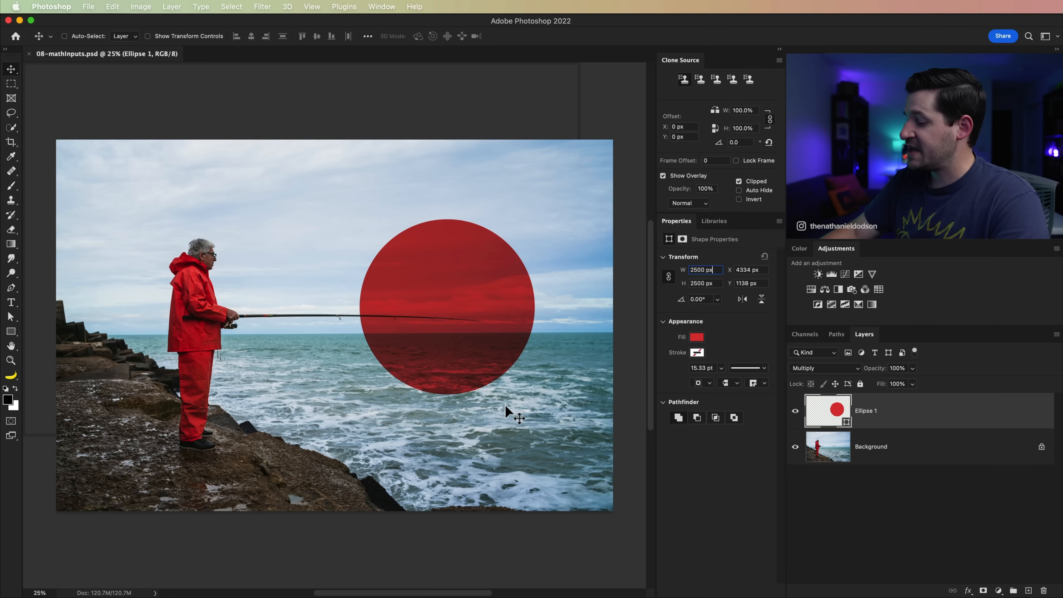
key("Return")
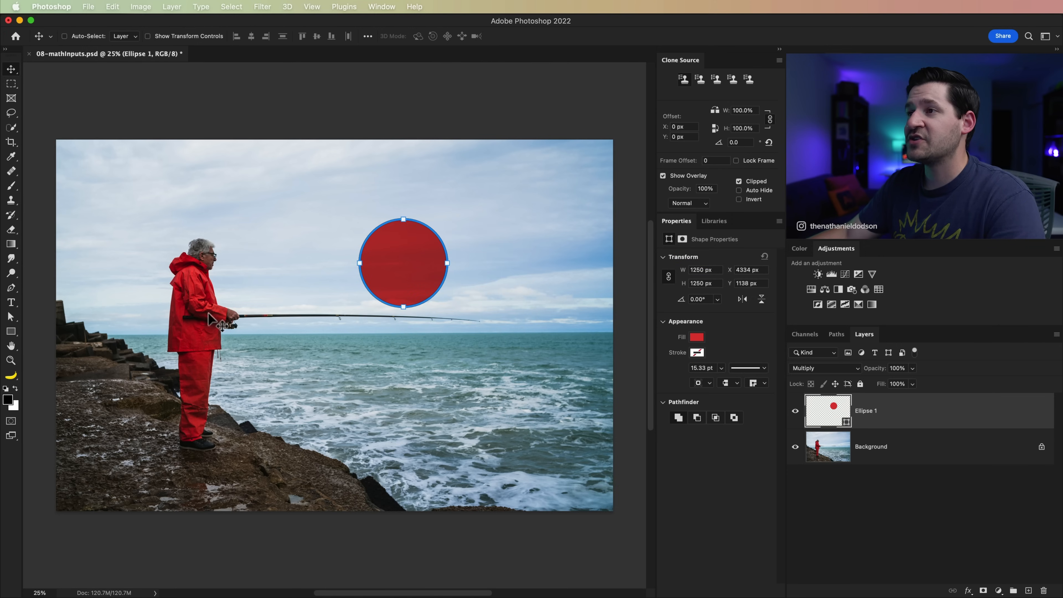
left_click_drag(402, 270, 438, 320)
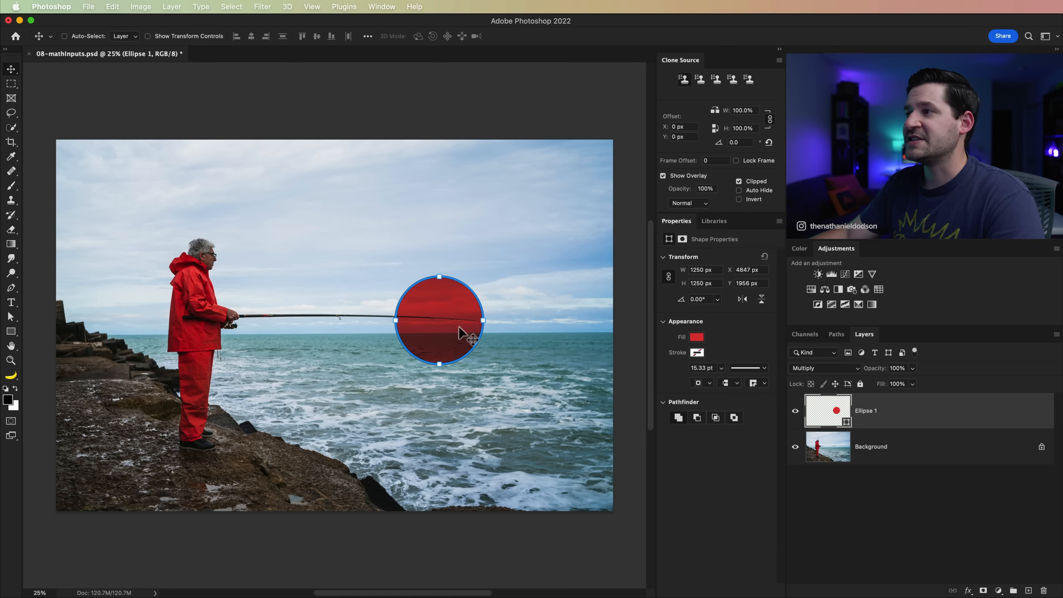
Enlarge the red circle to 2000 px by multiplying its width, and reposition it at about X 4400, Y 1519 px
left_click(716, 270)
left_click(717, 271)
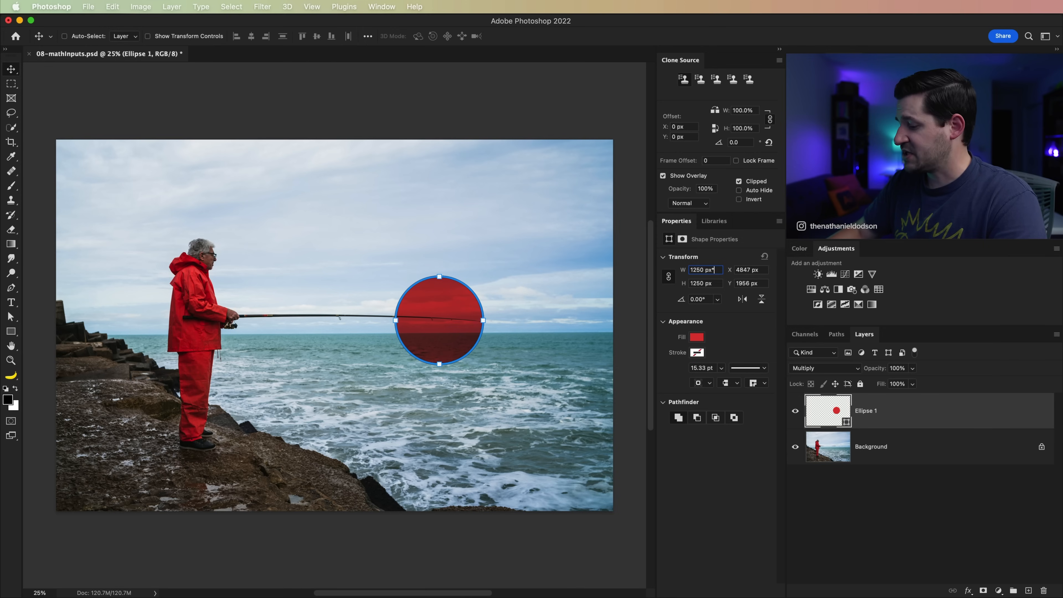
key("Return")
left_click_drag(482, 344, 464, 334)
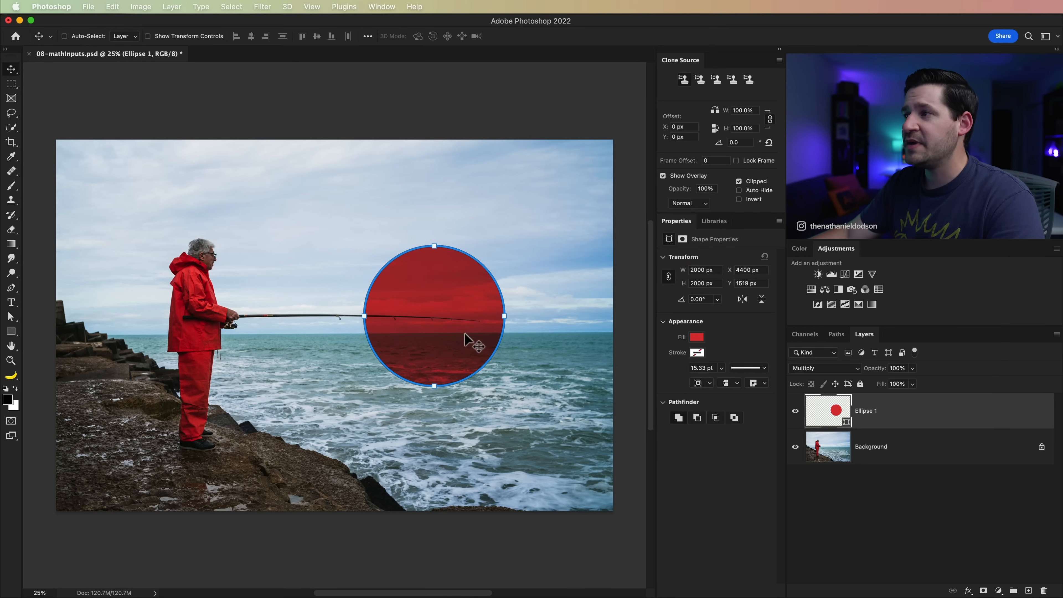
Divide the red circle's 2000 px width by 1.618 and move the circle to about X 5259 px, Y 1942 px
left_click(717, 271)
double_click(717, 270)
key("Right")
type("/1.618")
key("Return")
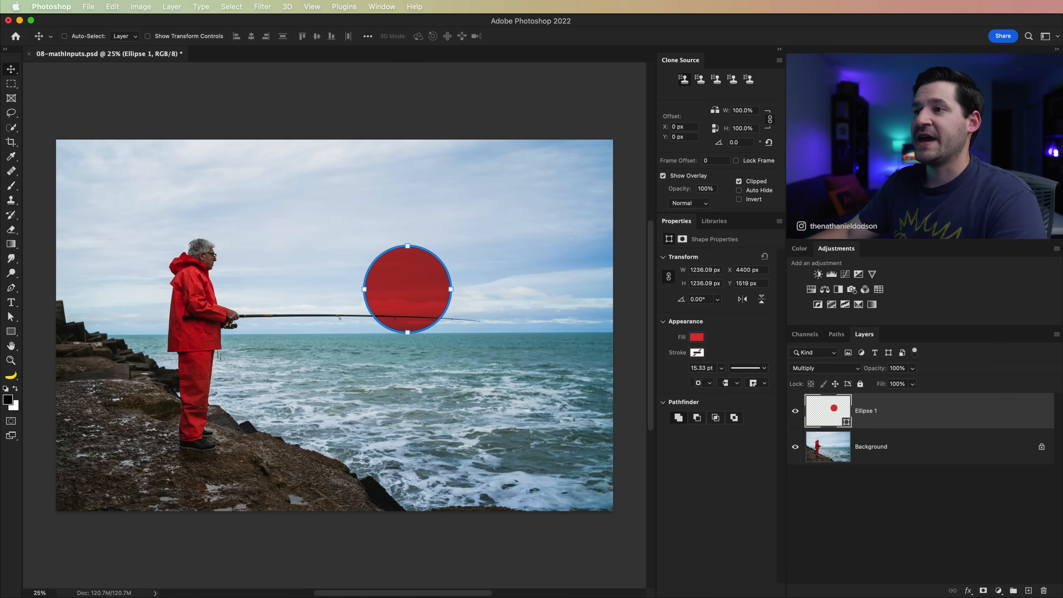
left_click_drag(435, 295, 495, 325)
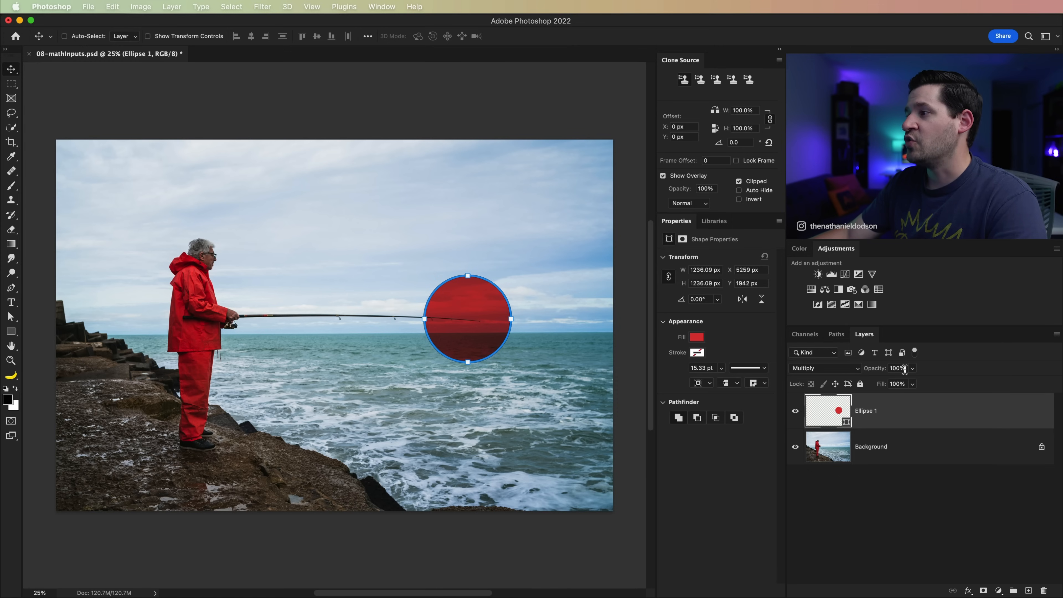
Hide the circle's outline and try layer opacities of 50% and 73% on Ellipse 1
key("super+h")
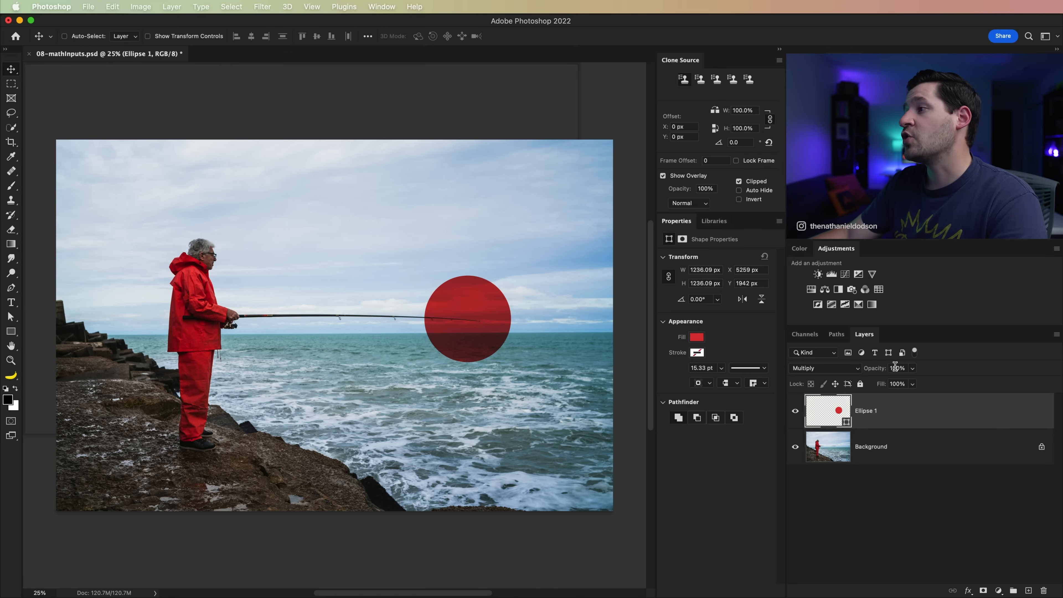
left_click(903, 369)
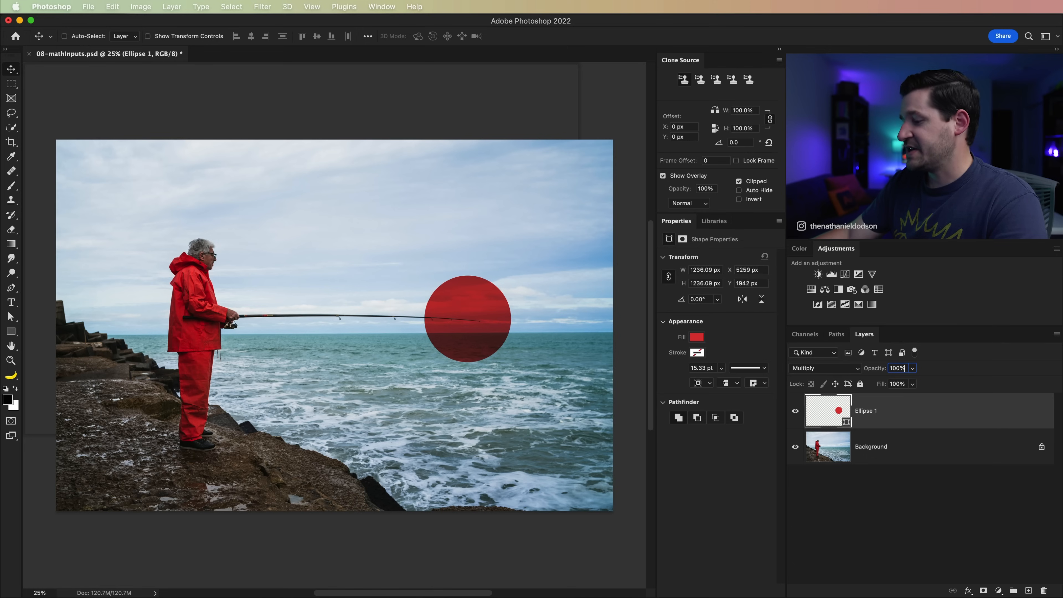
type("50")
key("Return")
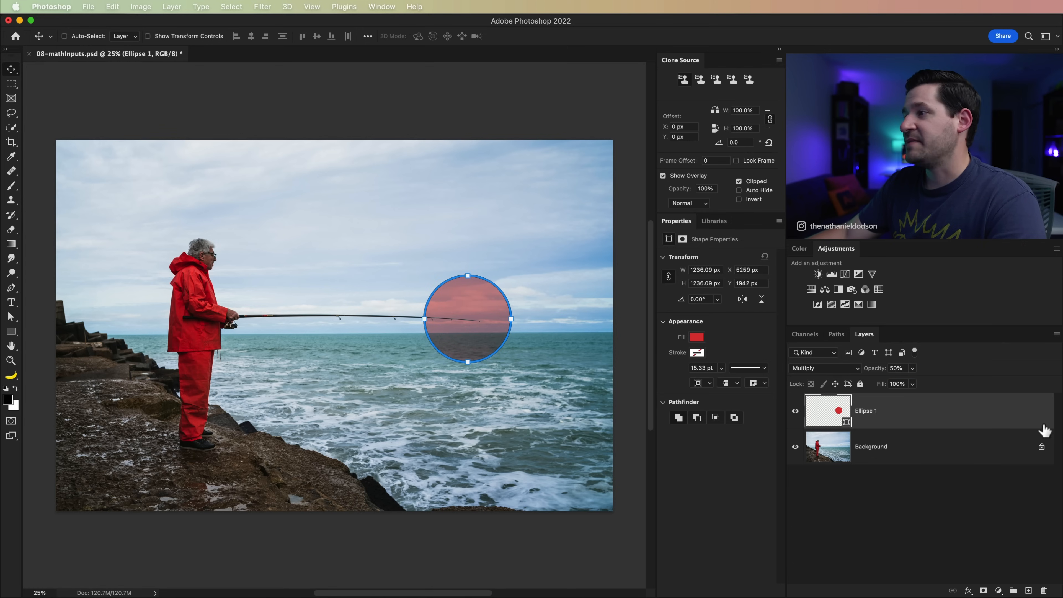
left_click(906, 369)
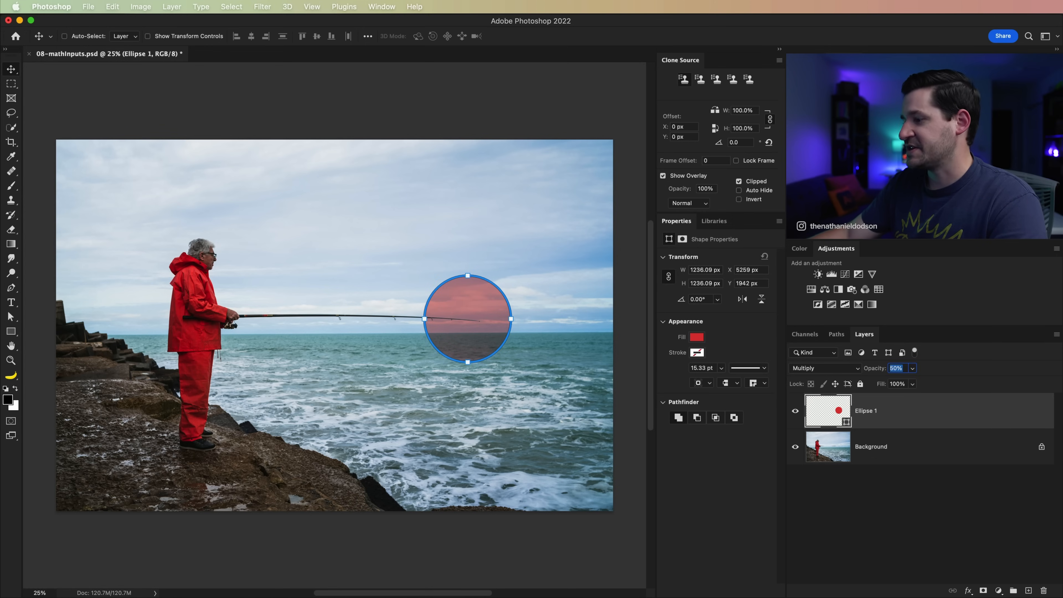
type("73")
key("Return")
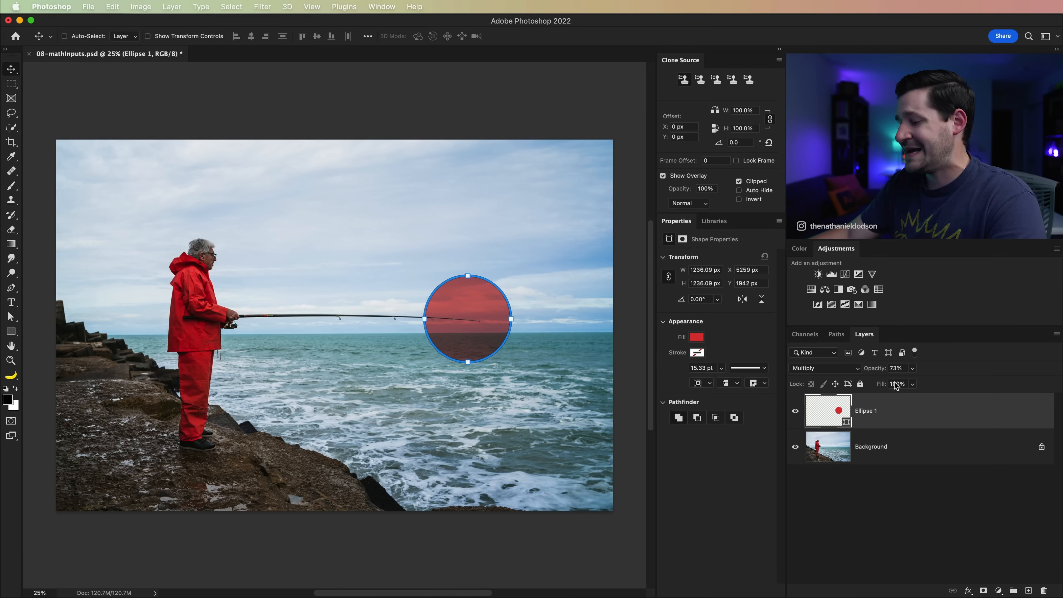
key("0")
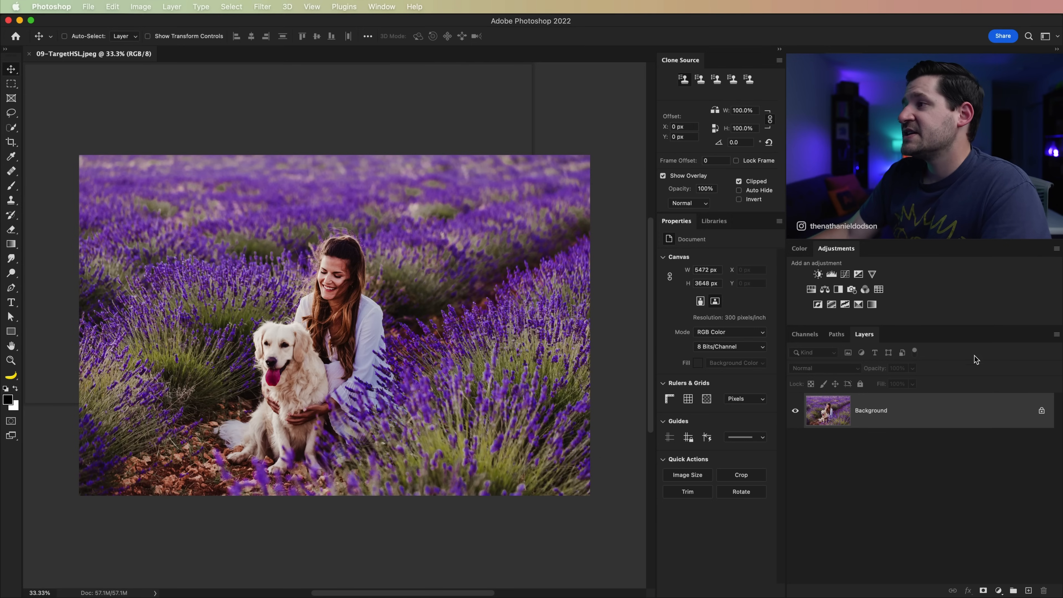
Add a Hue/Saturation adjustment layer to the lavender photo, float its properties panel and widen it across the lower part of the image
left_click(811, 289)
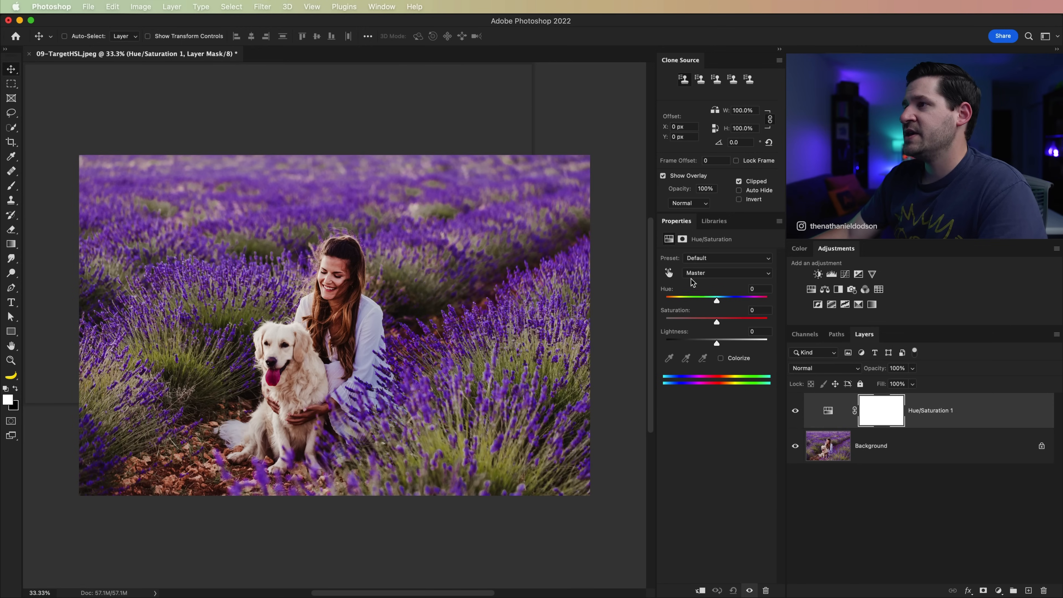
left_click_drag(682, 222, 171, 246)
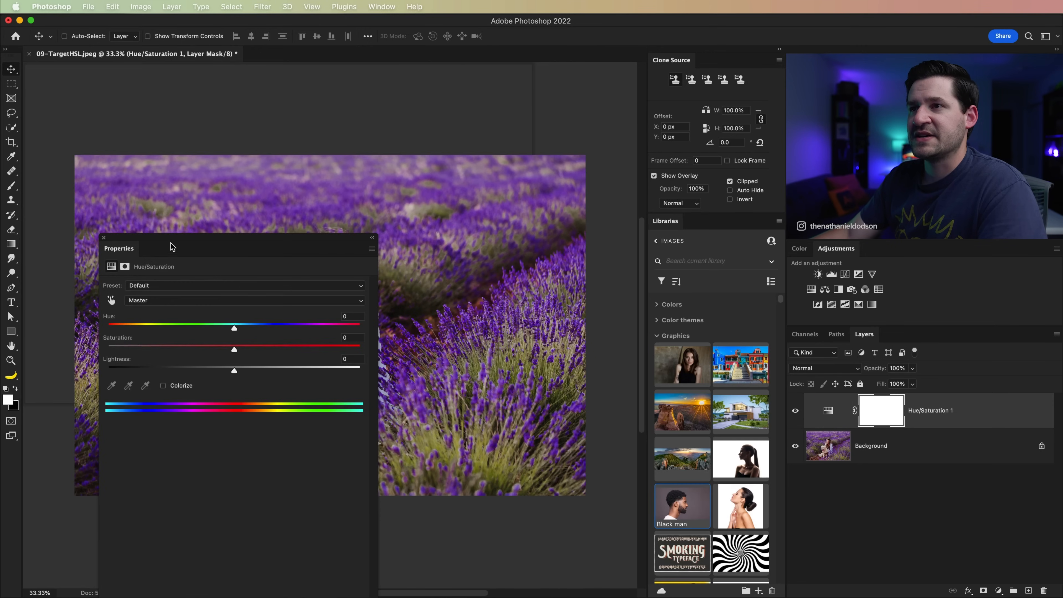
left_click_drag(292, 240, 275, 180)
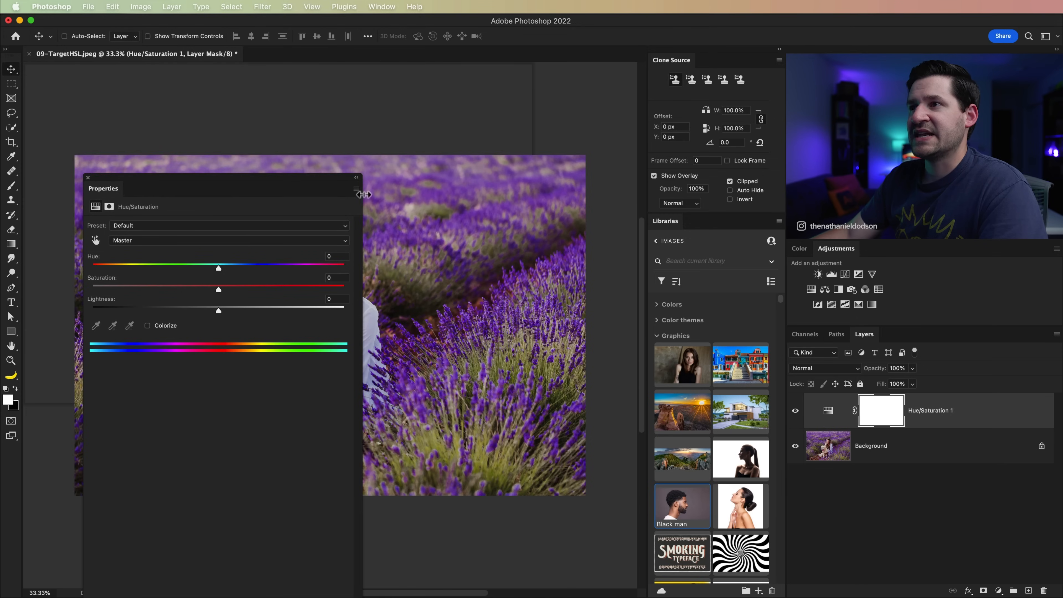
left_click_drag(363, 198, 626, 203)
left_click_drag(522, 186, 496, 360)
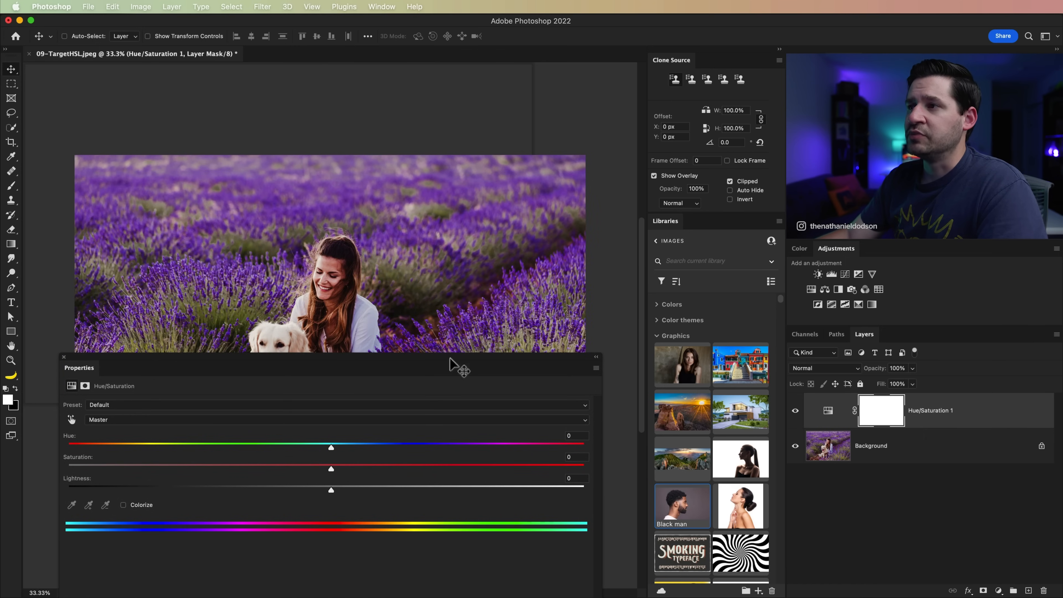
Target the Blues range in the Hue/Saturation adjustment and lower its saturation to about -84
left_click(196, 421)
left_click(196, 421)
left_click(196, 420)
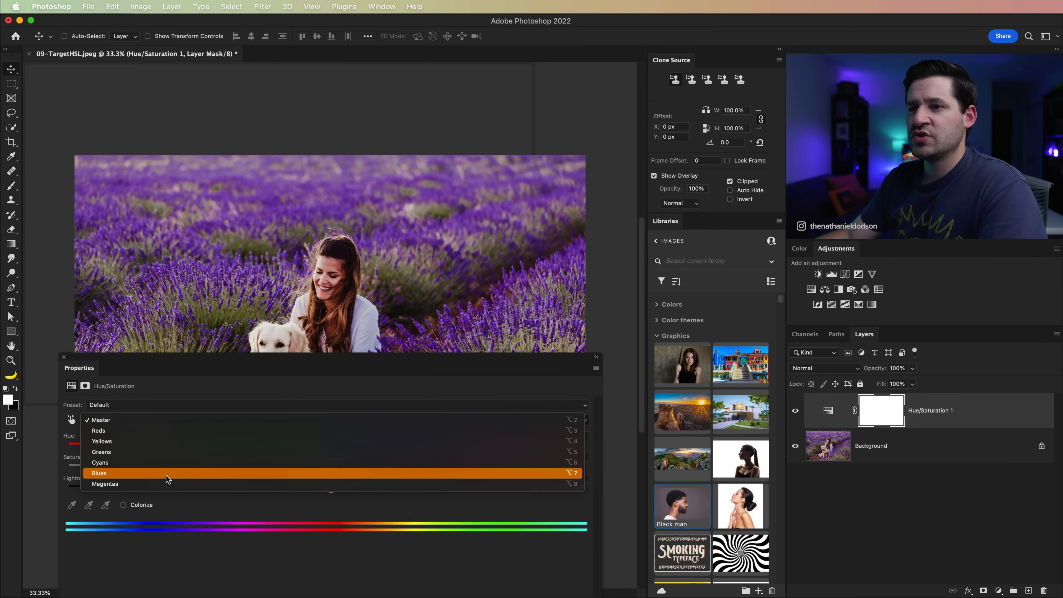
left_click(166, 474)
left_click_drag(326, 470, 108, 487)
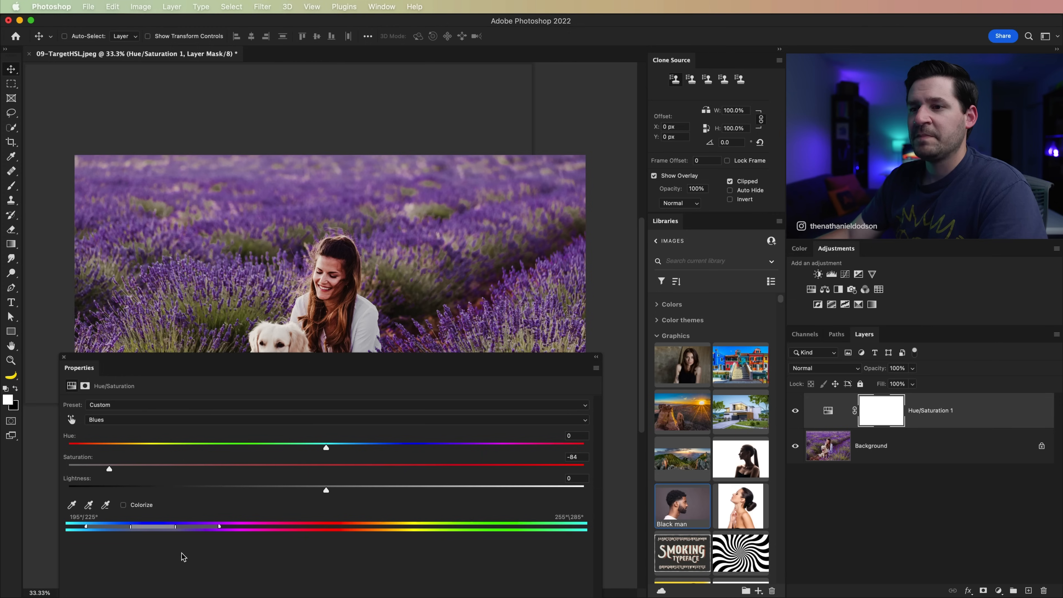
left_click(167, 420)
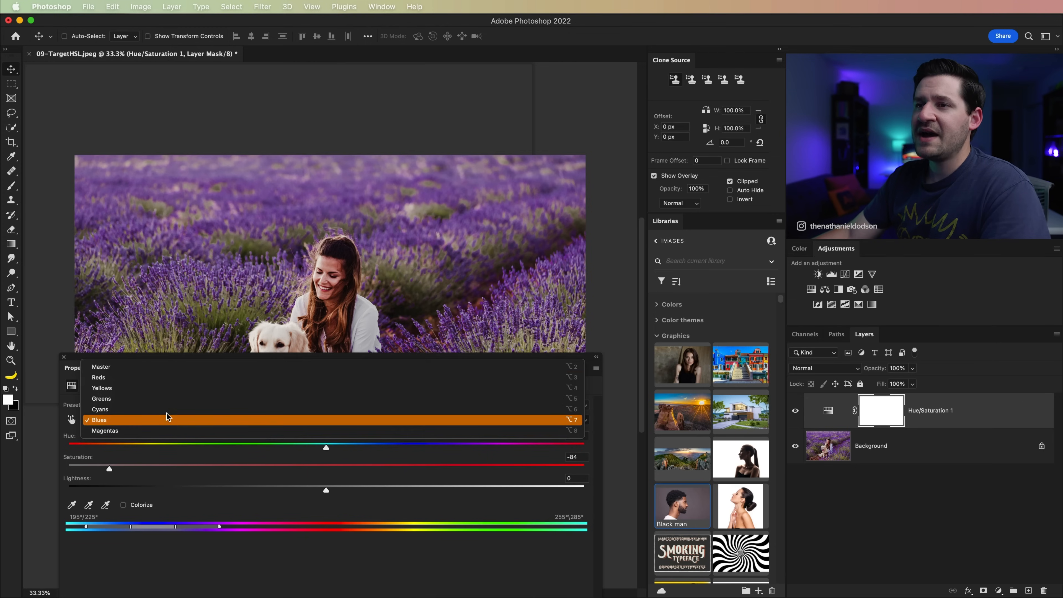
left_click(147, 420)
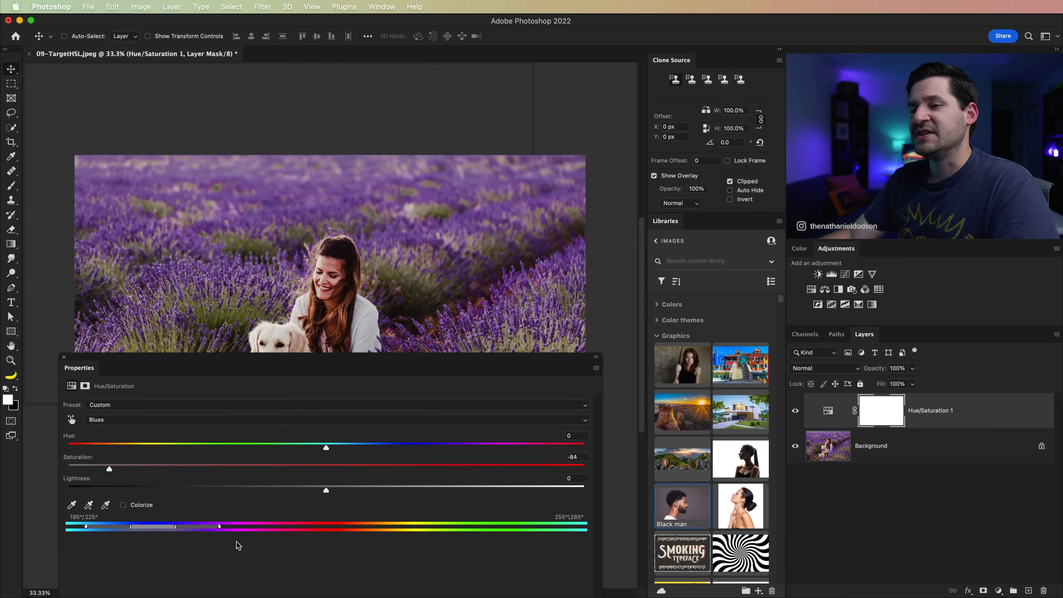
Shift the targeted colour range toward magenta and widen its falloff to about 233°/268° and 297°/338°, uncovering the photo to check the flowers
left_click_drag(159, 528, 216, 524)
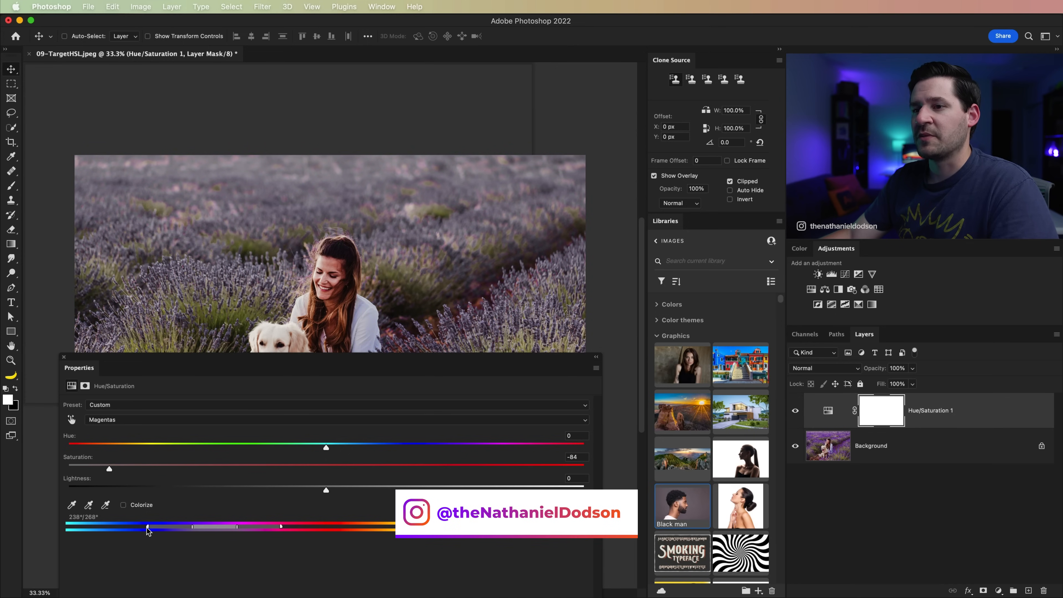
left_click_drag(283, 531, 293, 532)
left_click_drag(330, 363, 304, 434)
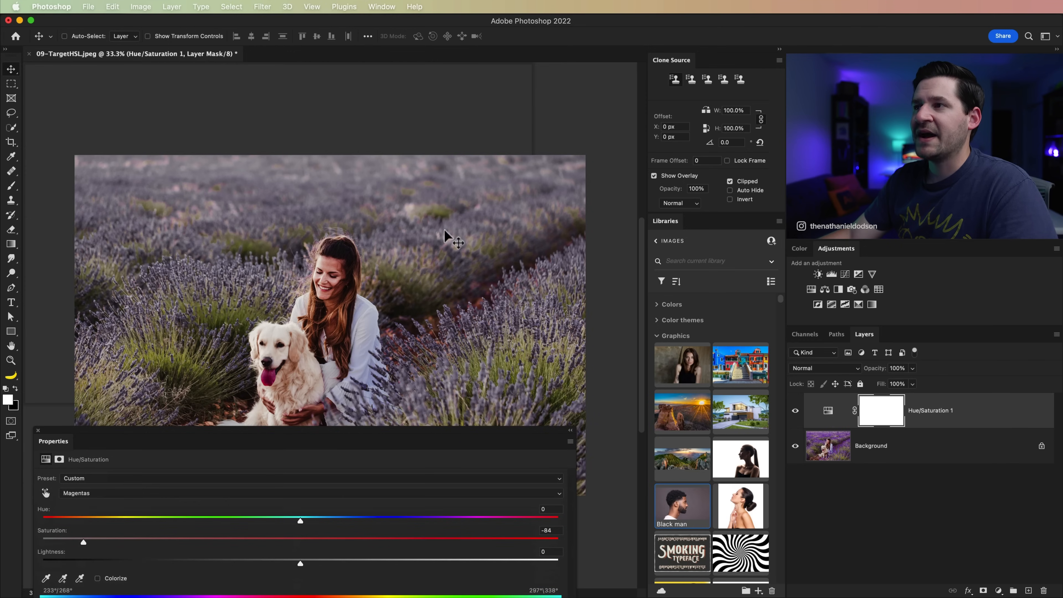
left_click_drag(378, 434, 397, 346)
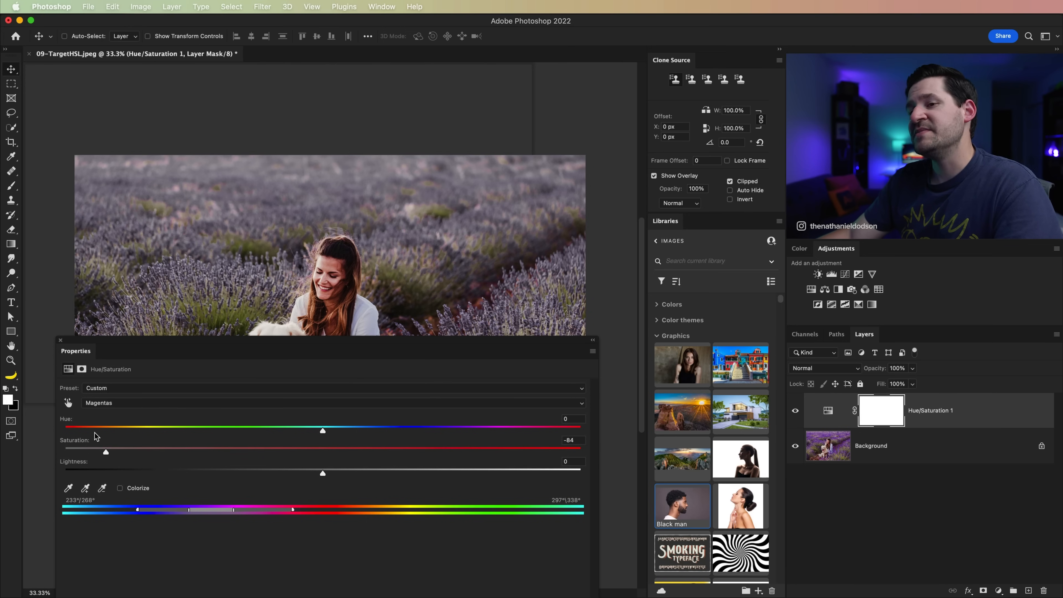
left_click_drag(376, 340, 368, 470)
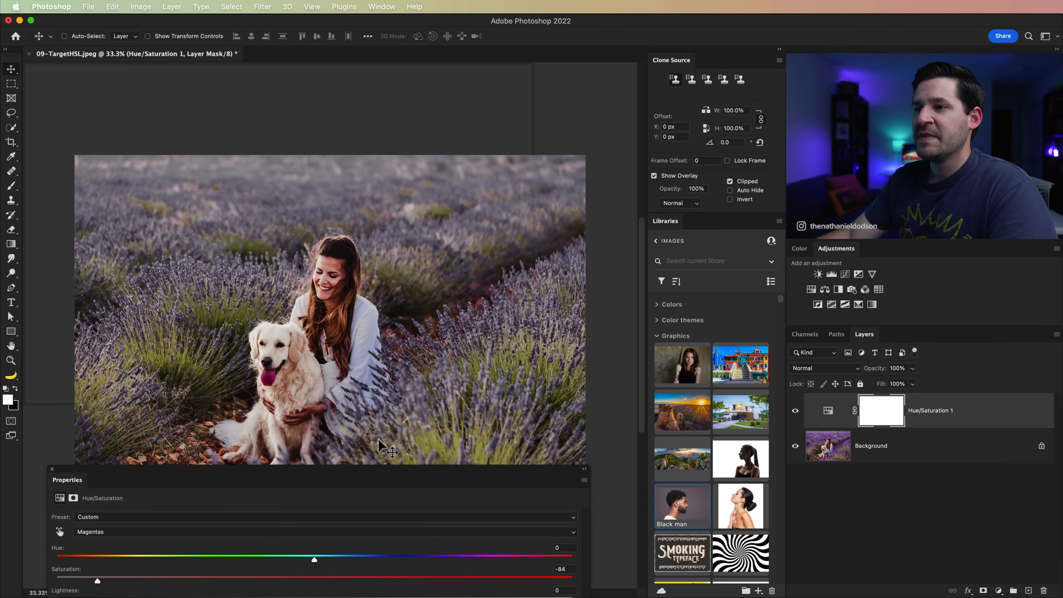
Turn the flowers red by setting the targeted range to about hue +87, saturation +9 and lightness +3
left_click_drag(326, 469, 316, 385)
left_click_drag(87, 500, 467, 481)
left_click_drag(304, 498, 312, 524)
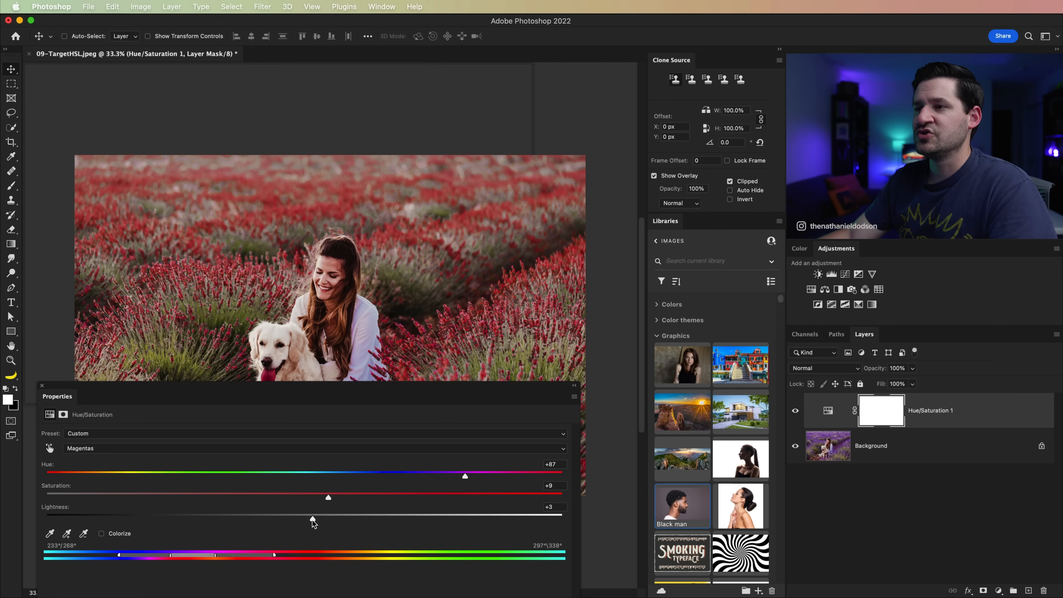
Compare the photo with and without the Hue/Saturation layer, and dock the floating properties panel again
left_click_drag(55, 389, 72, 517)
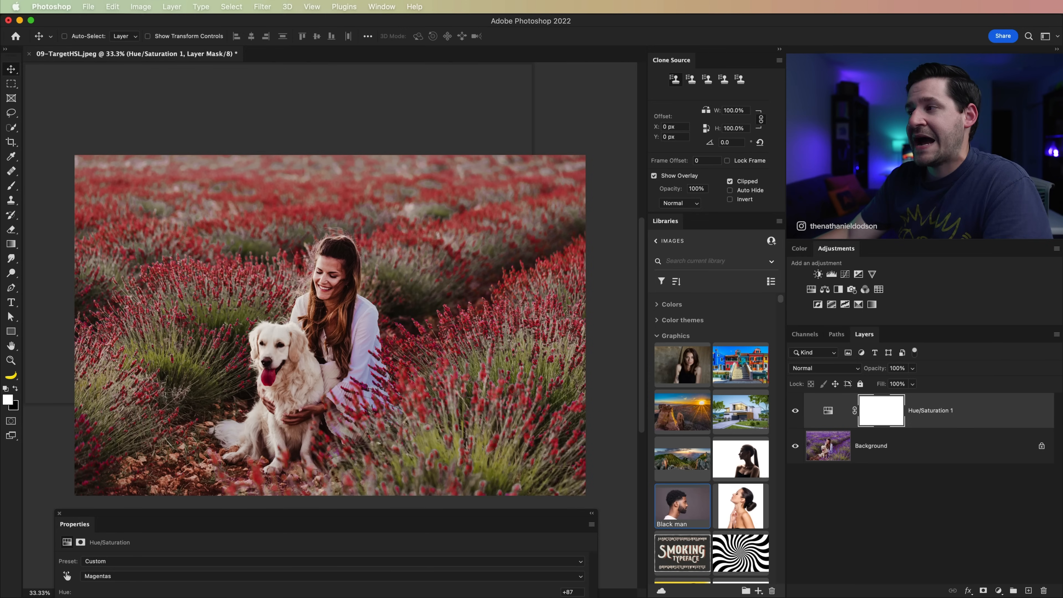
left_click(795, 411)
left_click(795, 412)
left_click_drag(224, 525, 228, 246)
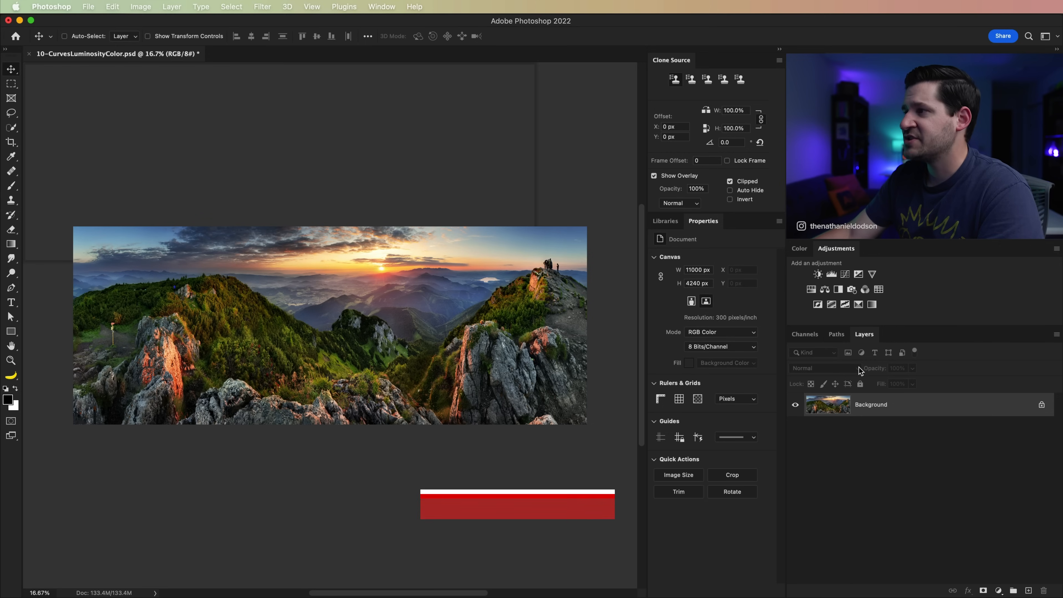
Add a Curves adjustment layer above the mountain panorama and set its blend mode to Luminosity
left_click(844, 274)
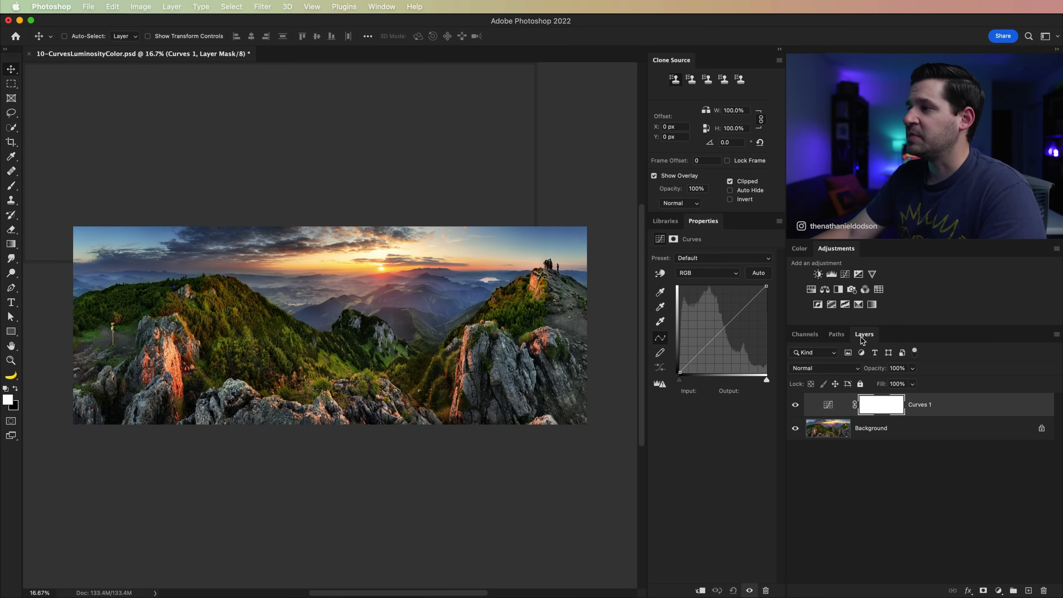
left_click(832, 370)
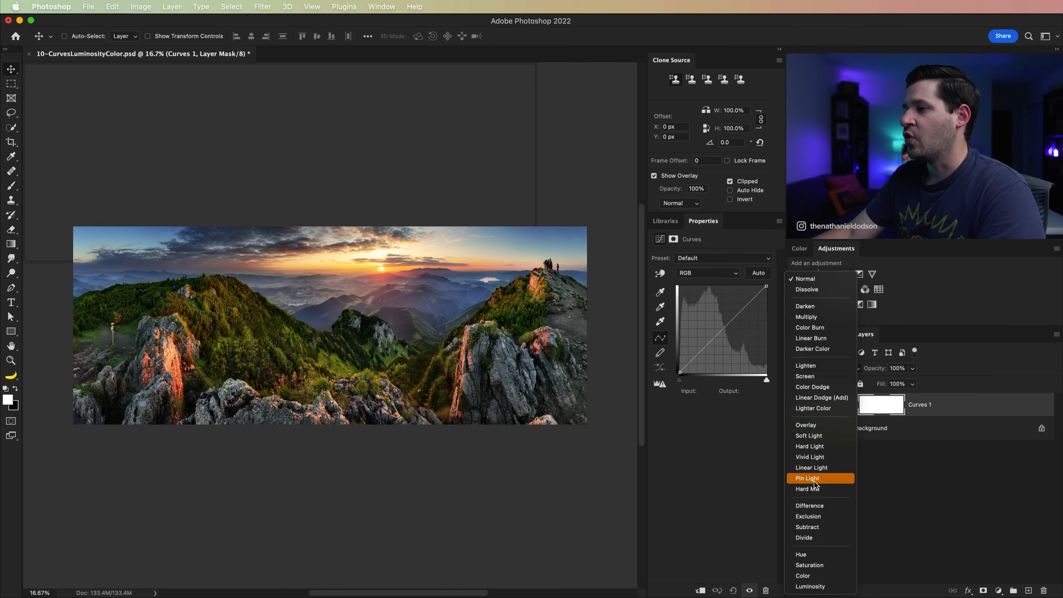
left_click(814, 586)
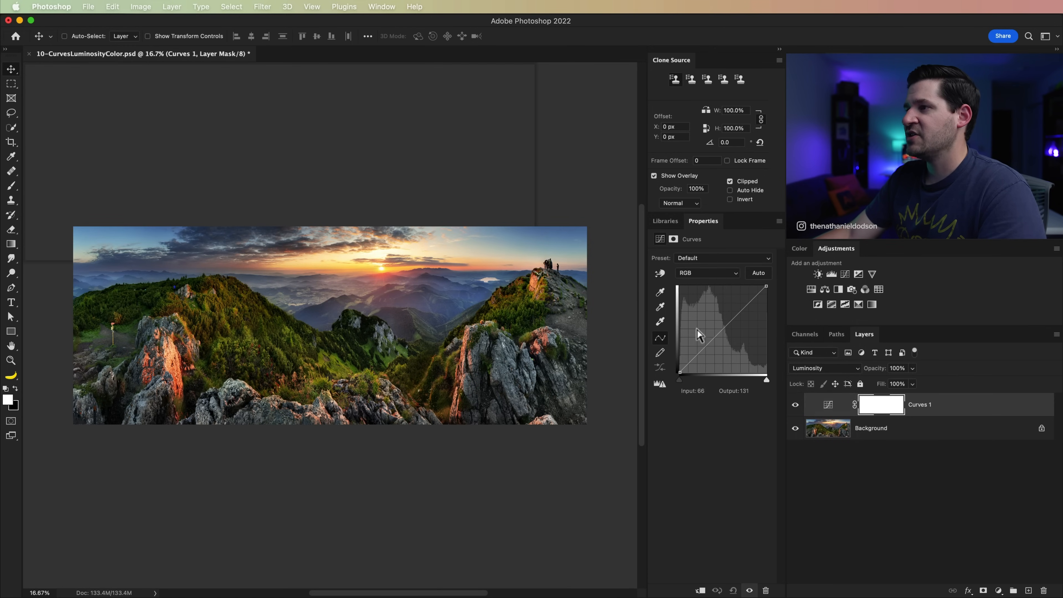
Shape the RGB curve into a gentle S, and lower the Red curve's shadows to about input 73, output 57
left_click_drag(707, 349, 706, 356)
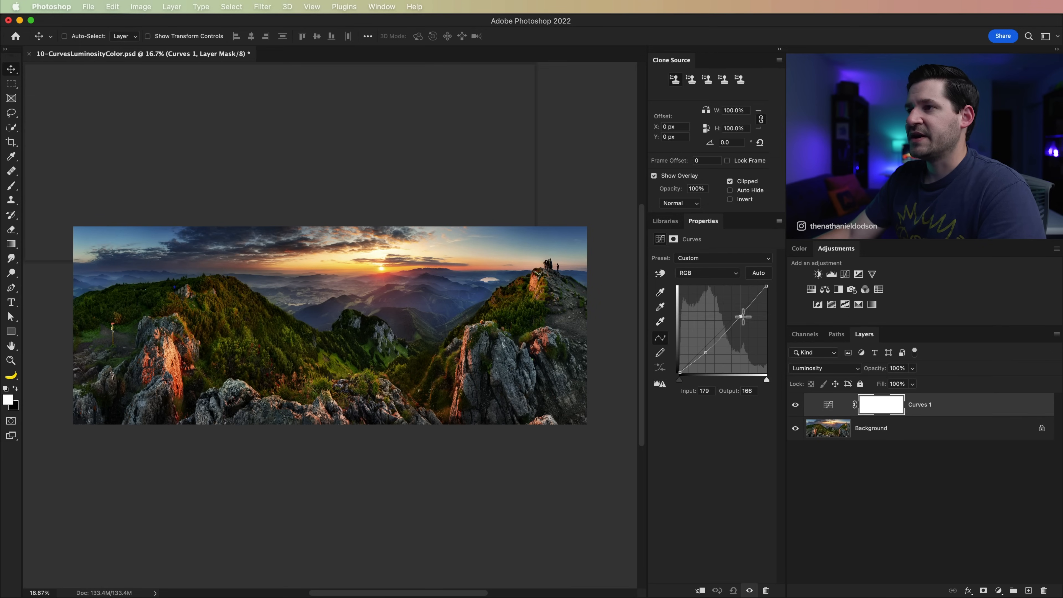
left_click_drag(742, 315, 742, 311)
left_click(715, 277)
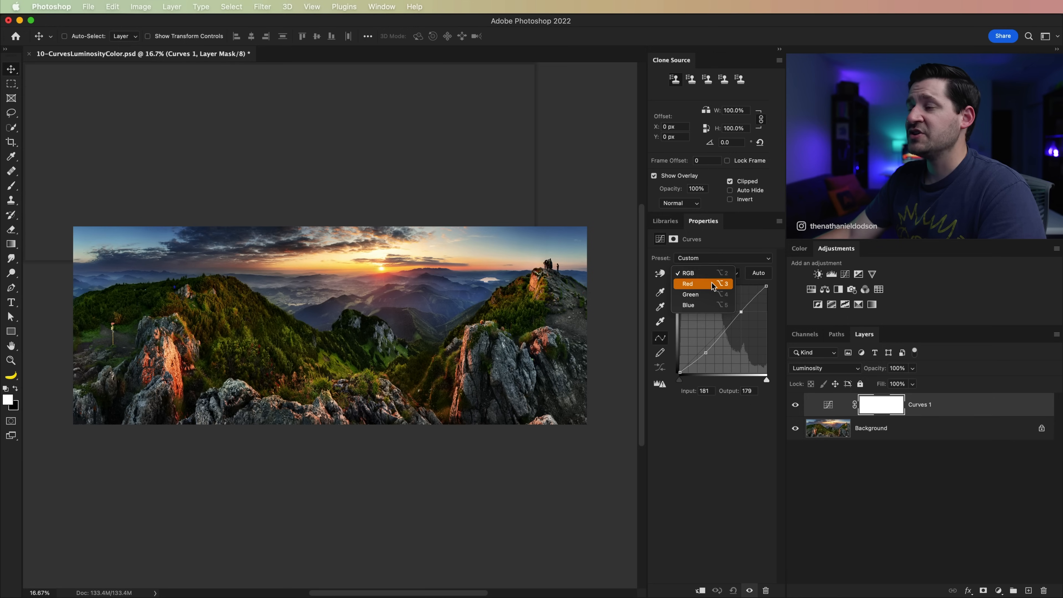
left_click(703, 285)
mouse_move(702, 352)
left_mouse_down()
mouse_move(696, 346)
mouse_move(707, 355)
left_mouse_up()
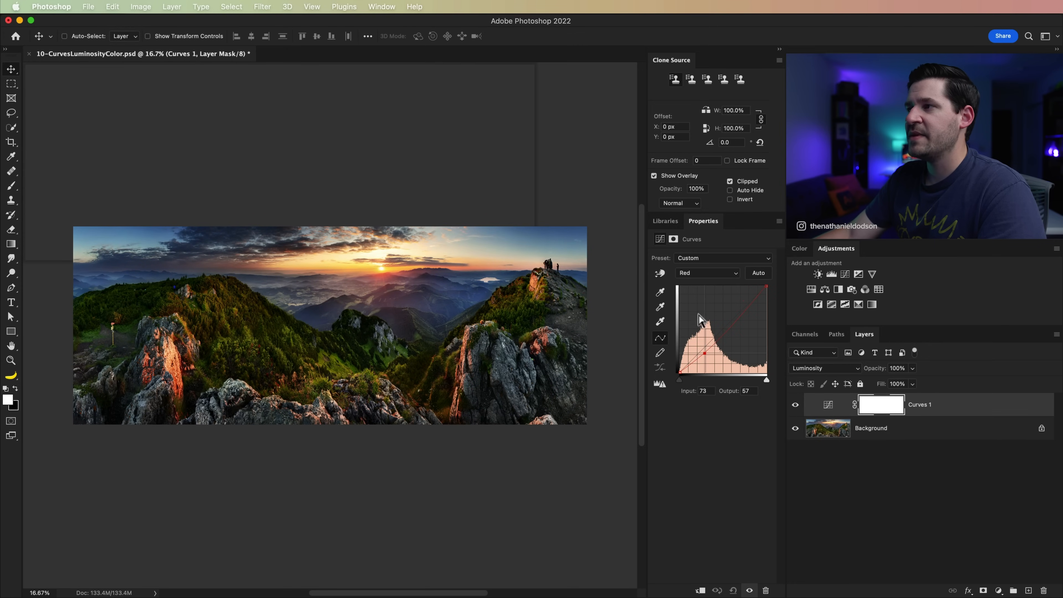
Raise the Green curve's highlights to about input 202, output 212, and anchor its shadows near input 58, output 59
left_click(712, 277)
left_click(709, 288)
left_click_drag(745, 309, 750, 302)
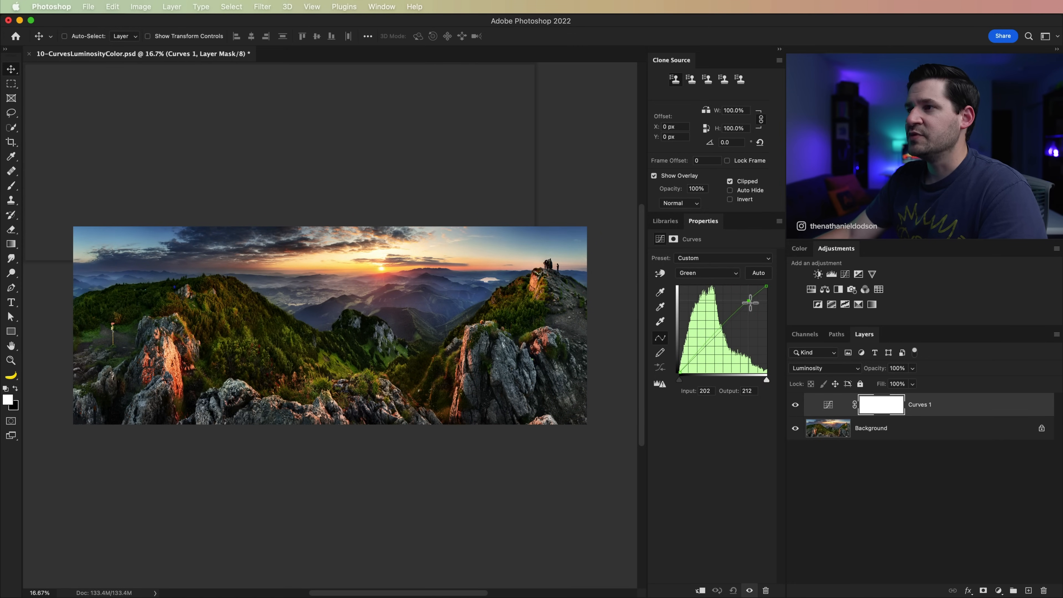
left_click(701, 352)
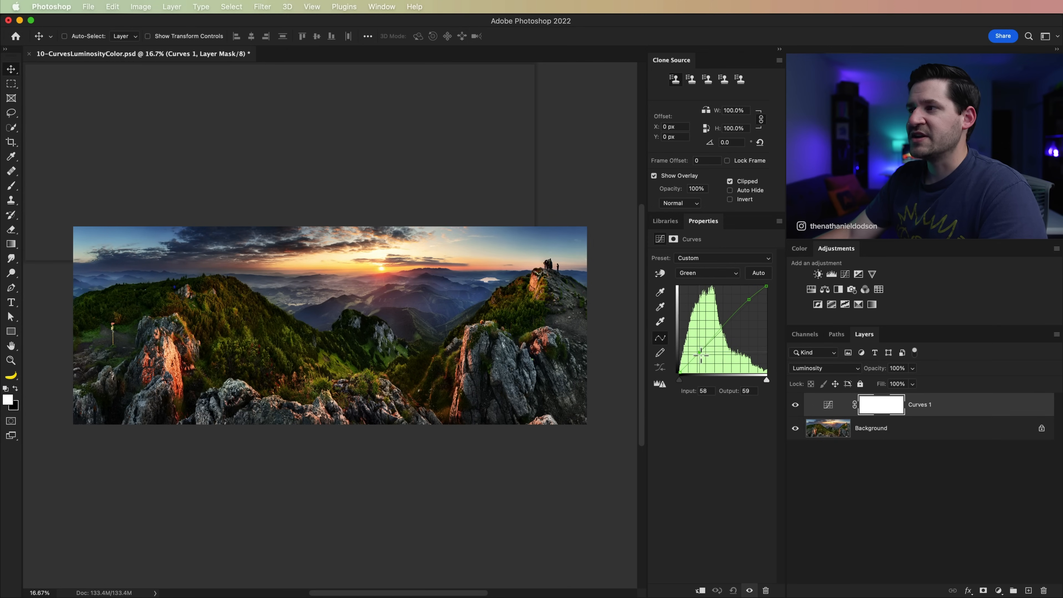
Raise the Blue curve's highlights and lower its shadows to about input 73, output 56
left_click(705, 273)
left_click(703, 284)
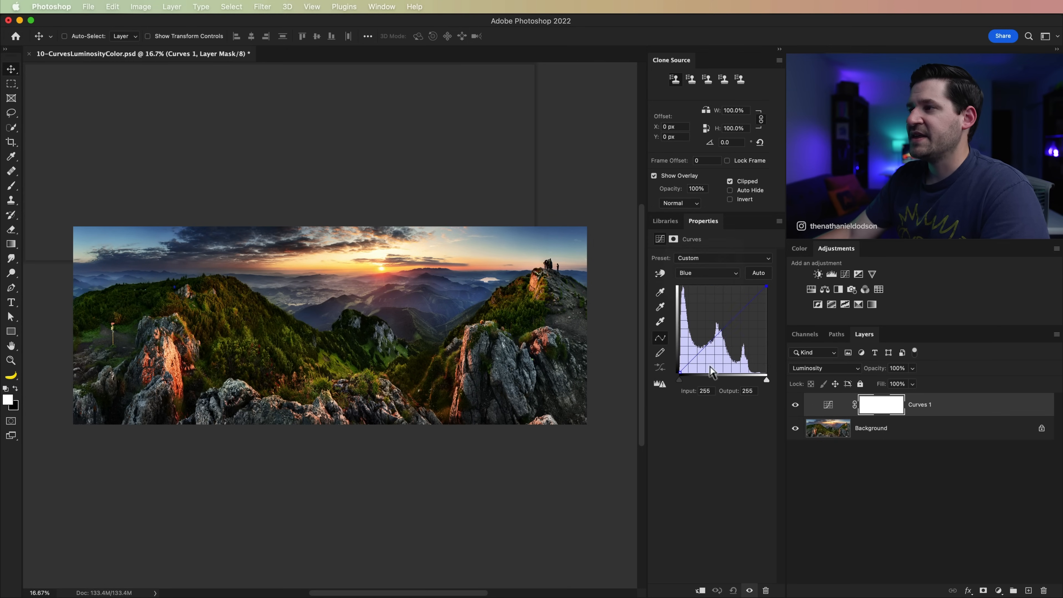
mouse_move(735, 319)
left_mouse_down()
mouse_move(738, 302)
mouse_move(744, 337)
mouse_move(721, 320)
mouse_move(735, 342)
mouse_move(741, 303)
left_mouse_up()
left_click_drag(703, 346, 704, 355)
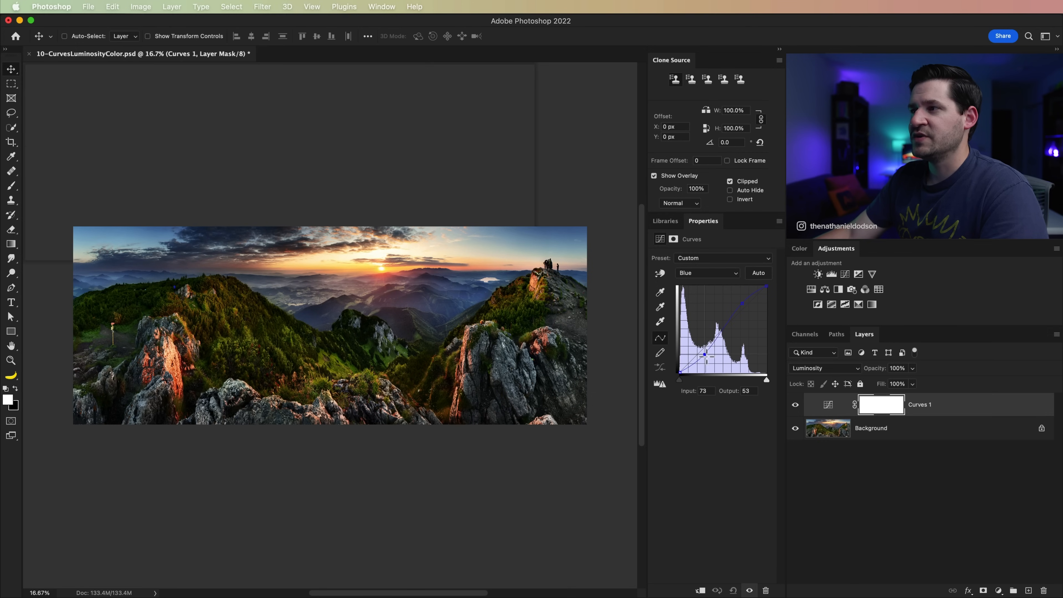
Lift the black point of the composite RGB curve to about output 17
left_click(706, 273)
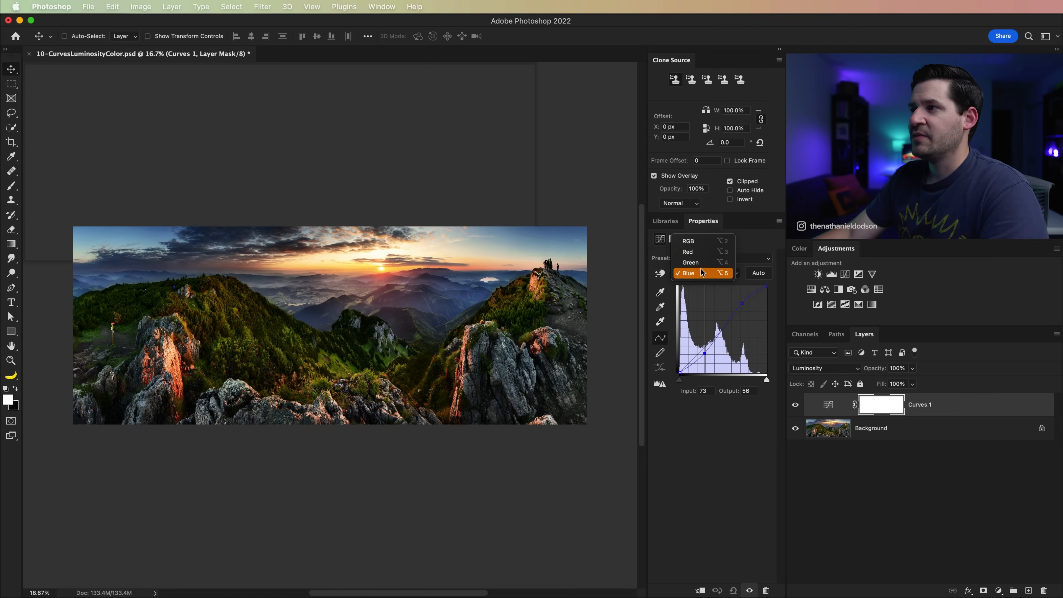
left_click(695, 240)
left_click_drag(678, 370, 678, 368)
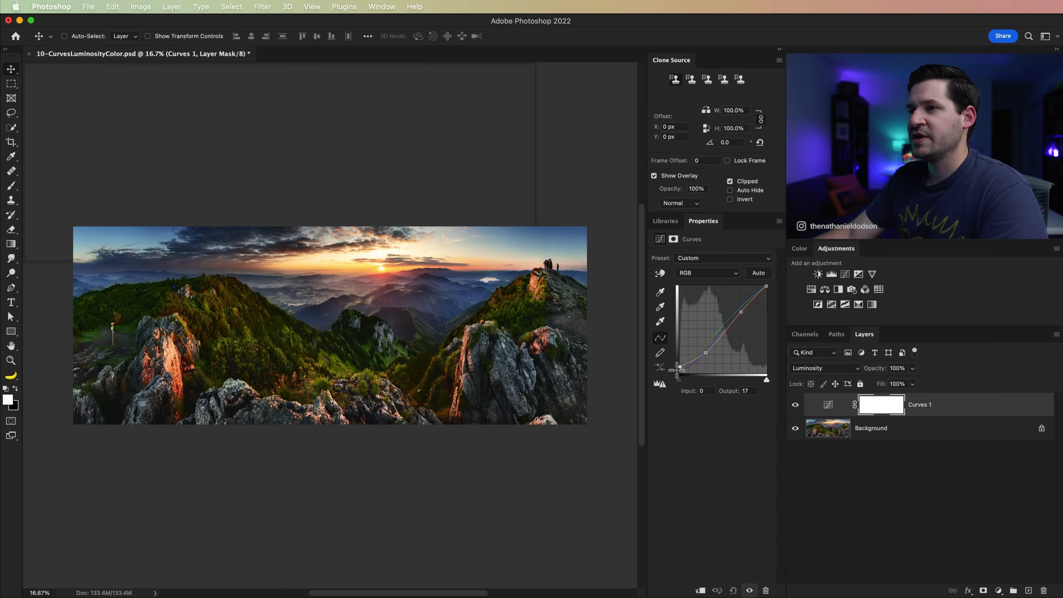
Raise the RGB curve's shadow point to about input 76, output 65, and detach the Layers panel, placing it over the canvas area
left_click_drag(708, 356, 705, 348)
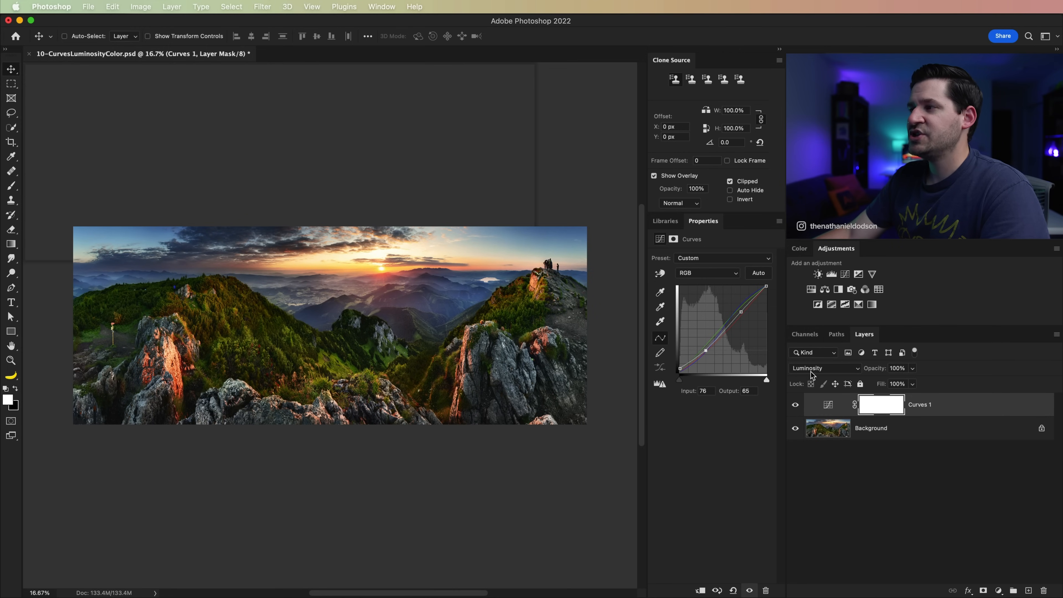
left_click_drag(858, 338, 72, 331)
left_click_drag(143, 324, 111, 431)
Switch the Curves layer's blend mode to Normal for comparison, and set it back to Luminosity
left_click(69, 470)
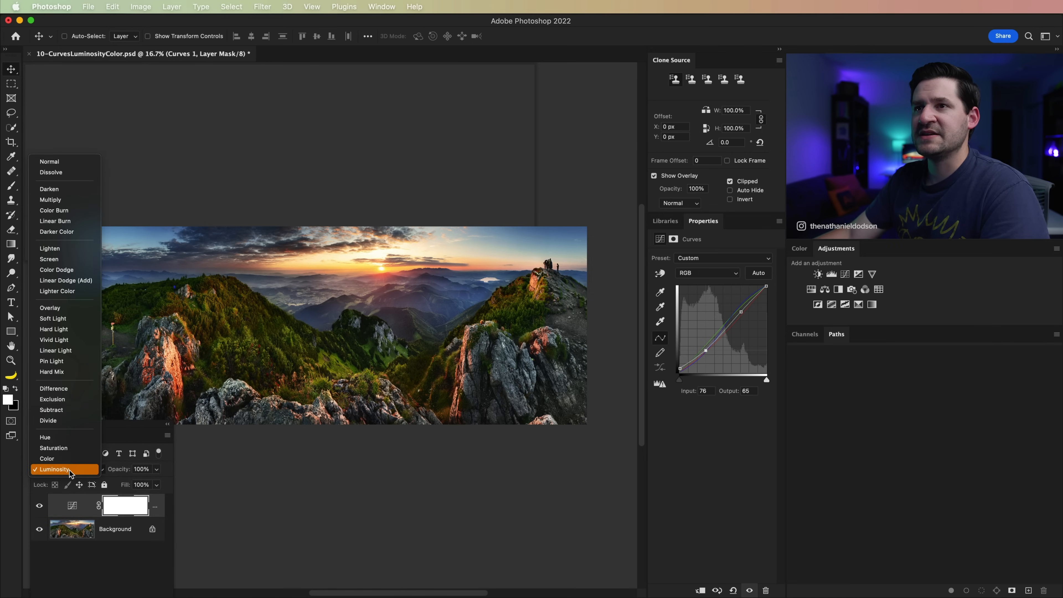
left_click(47, 161)
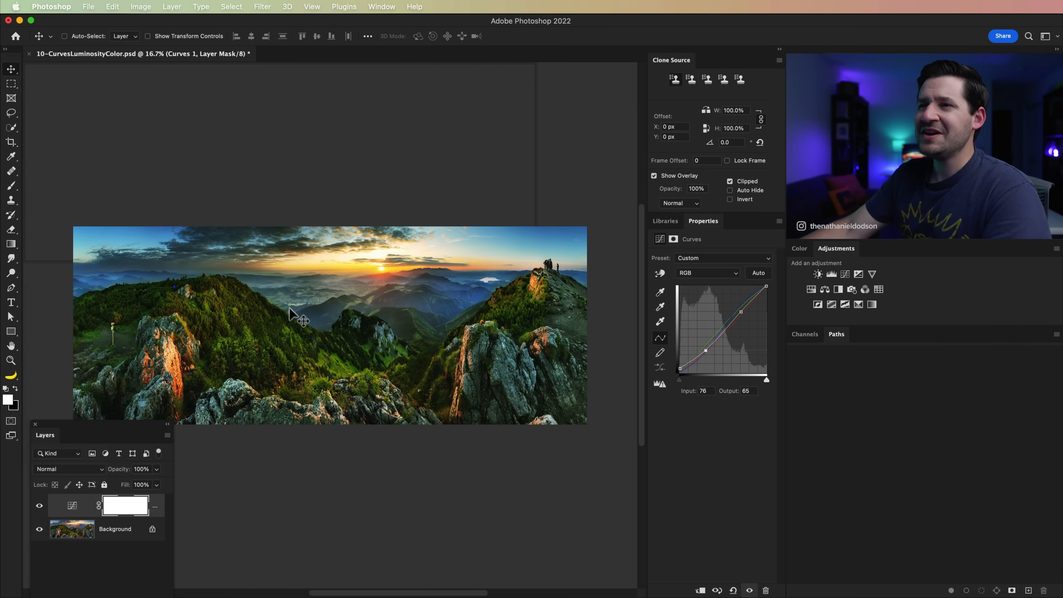
left_click(74, 472)
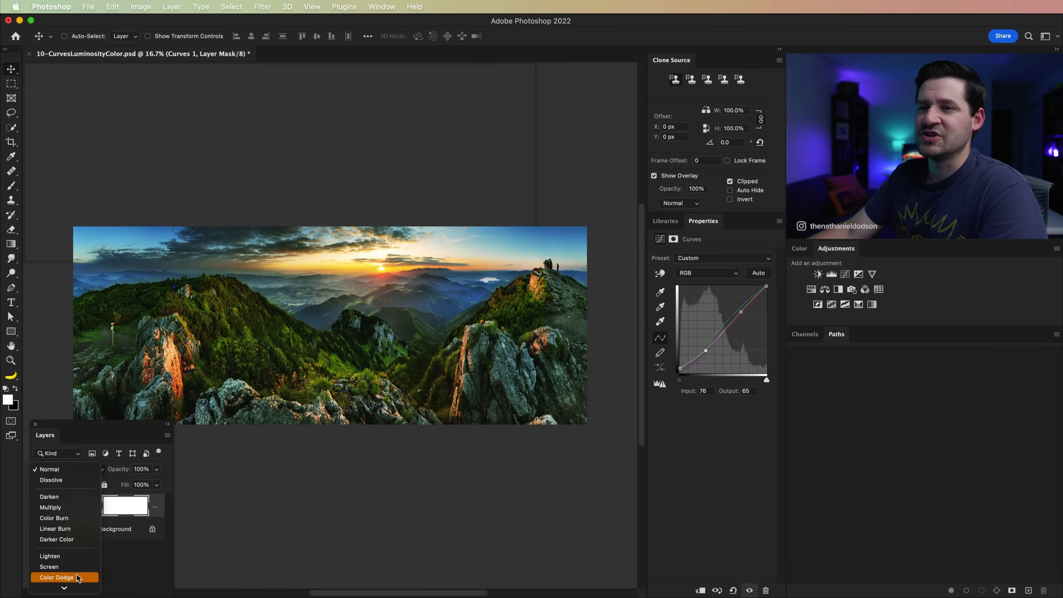
scroll(77, 574, "down", 5)
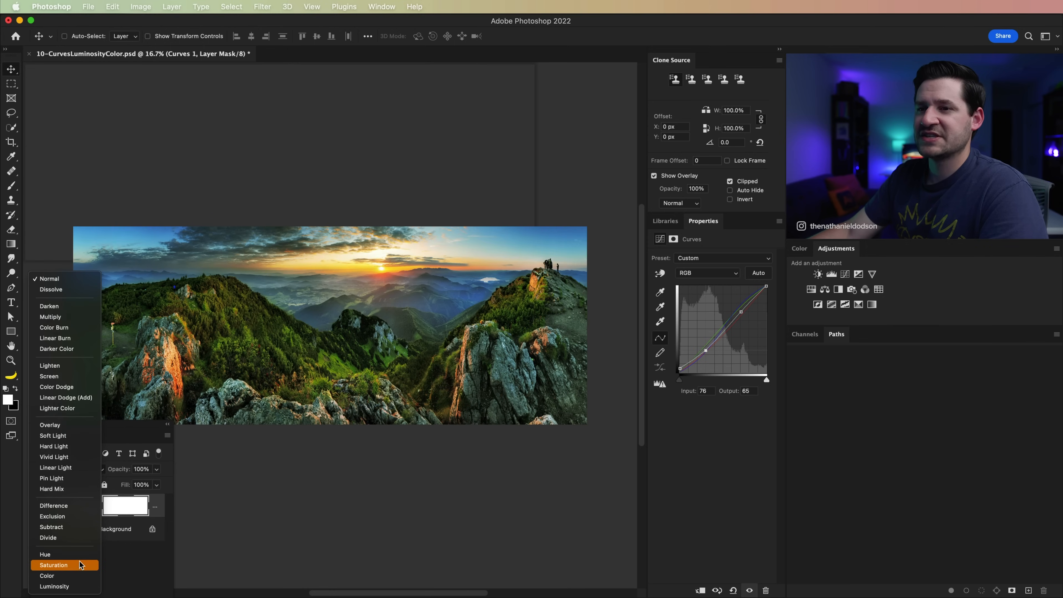
left_click(65, 586)
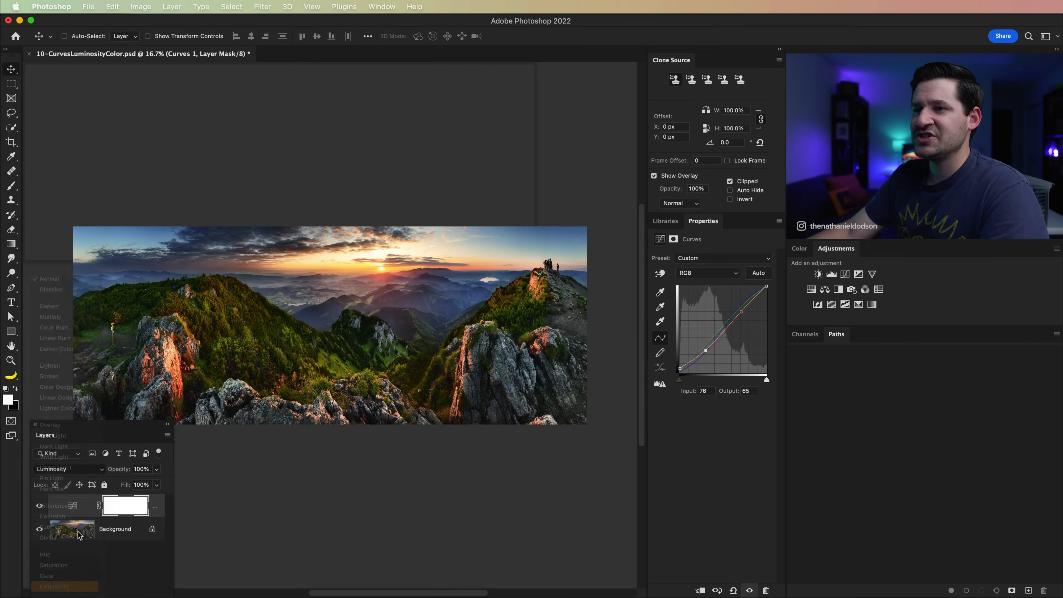
Add a second Curves adjustment layer above the first and set its blend mode to Color
left_click_drag(105, 425, 106, 437)
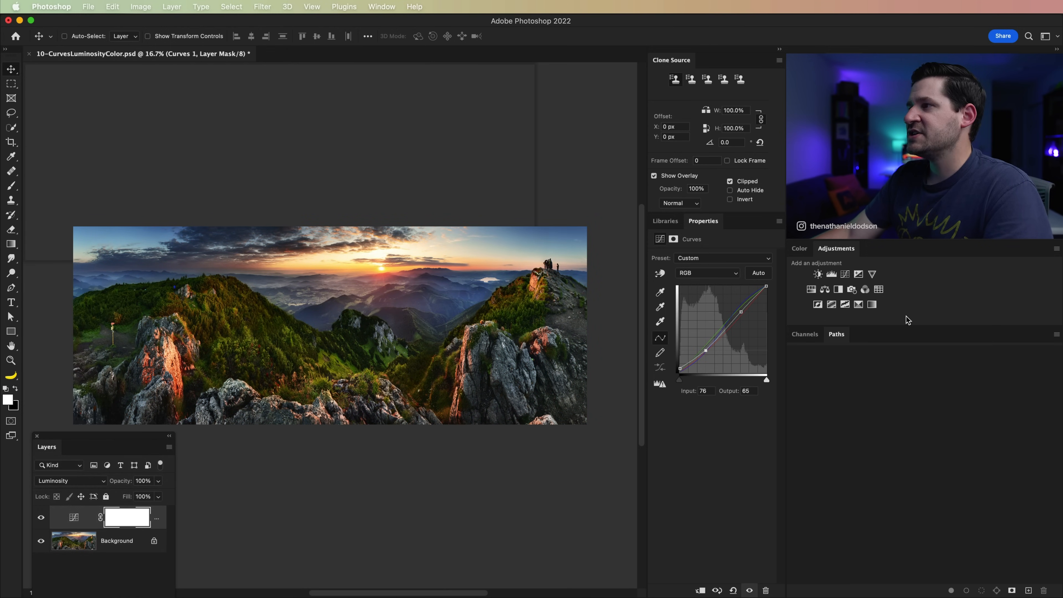
left_click(844, 275)
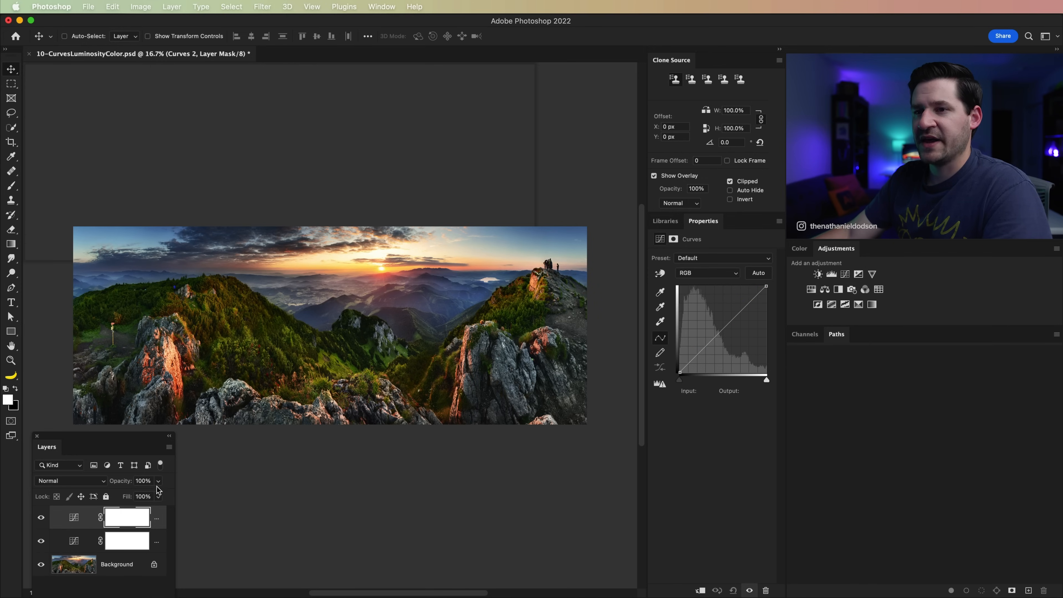
left_click(69, 480)
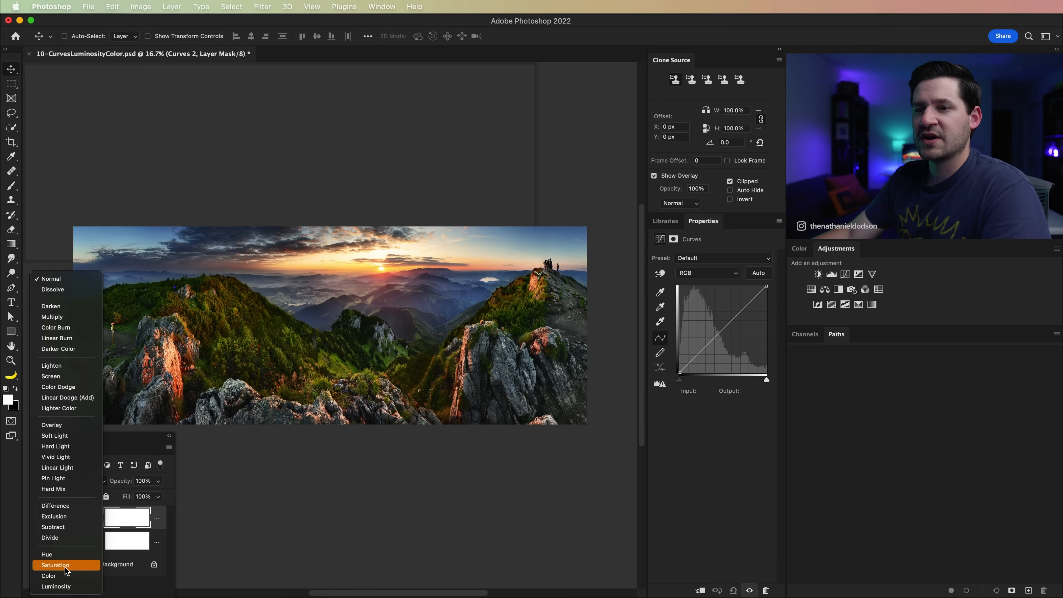
left_click(66, 575)
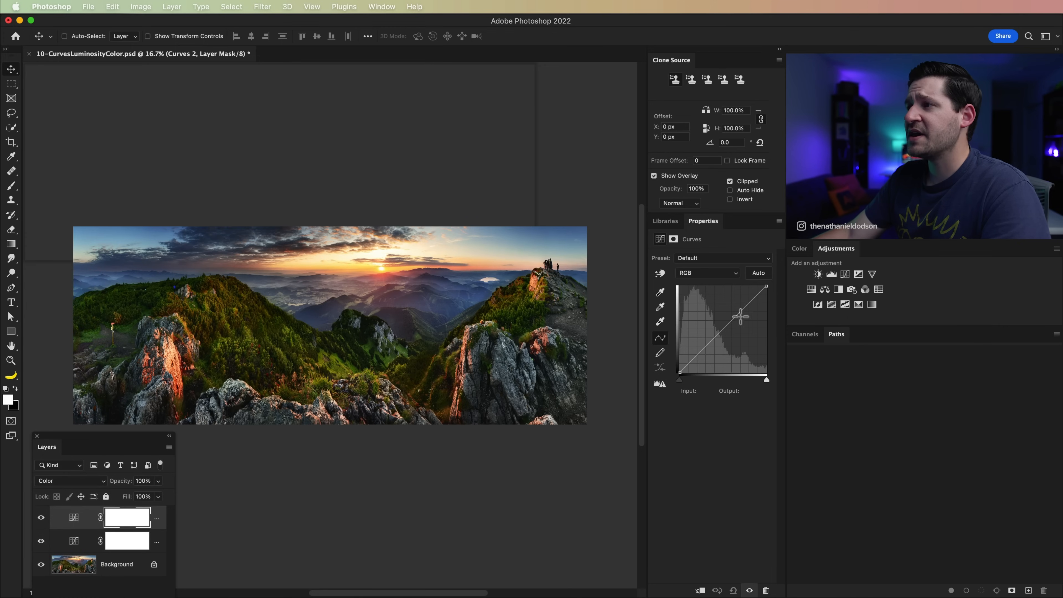
Lower the new RGB curve's highlights to about input 189, output 172, and anchor its shadows at input 58, output 58
left_click_drag(712, 339, 746, 315)
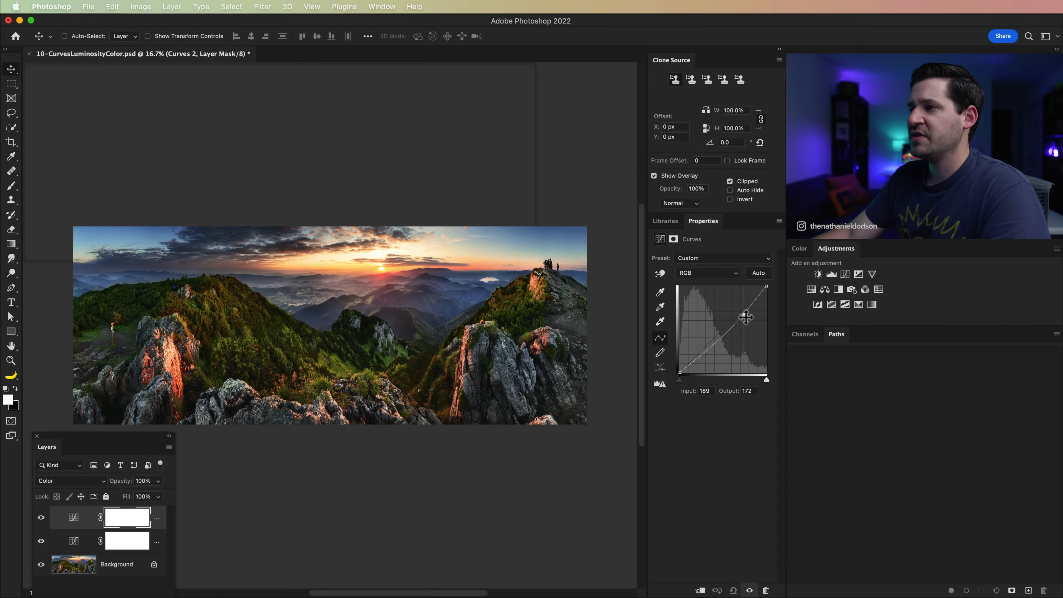
left_click(699, 353)
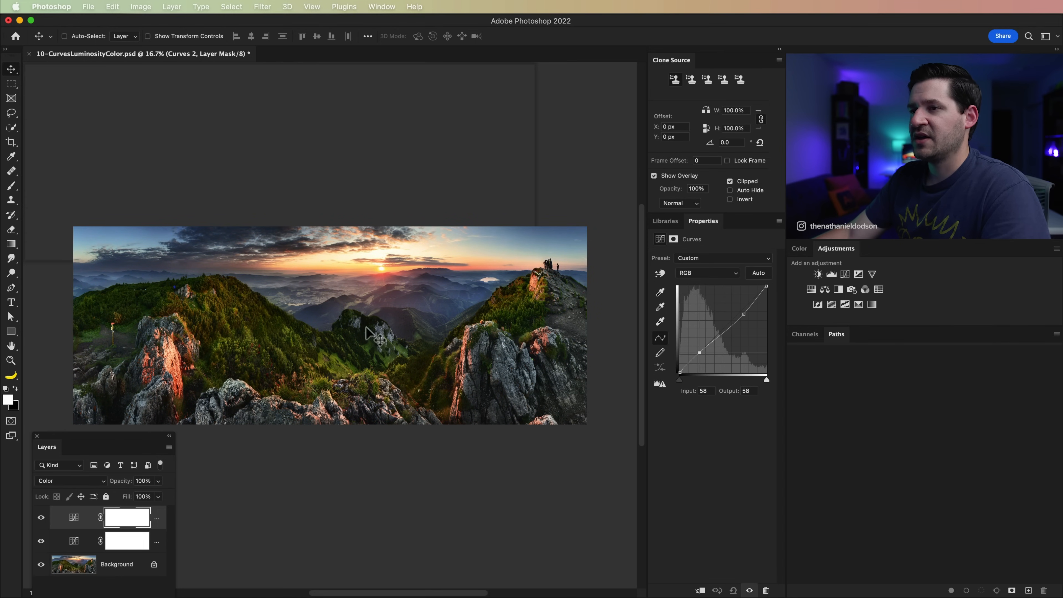
Raise the Red curve's highlights and adjust its shadows to about input 77, output 81
left_click(697, 273)
left_click(696, 282)
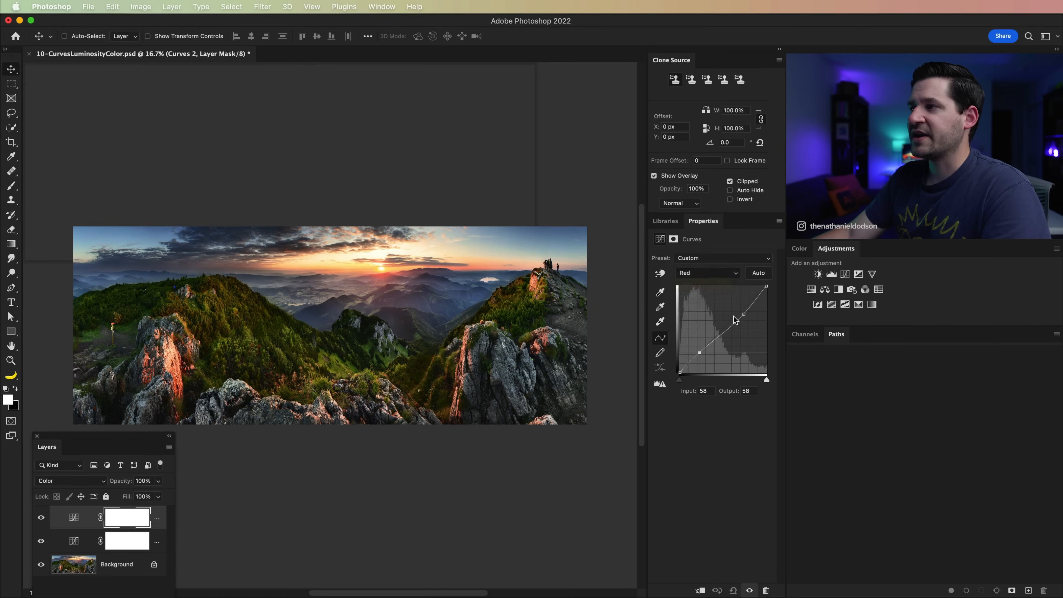
mouse_move(744, 313)
left_mouse_down()
mouse_move(733, 303)
mouse_move(743, 302)
left_mouse_up()
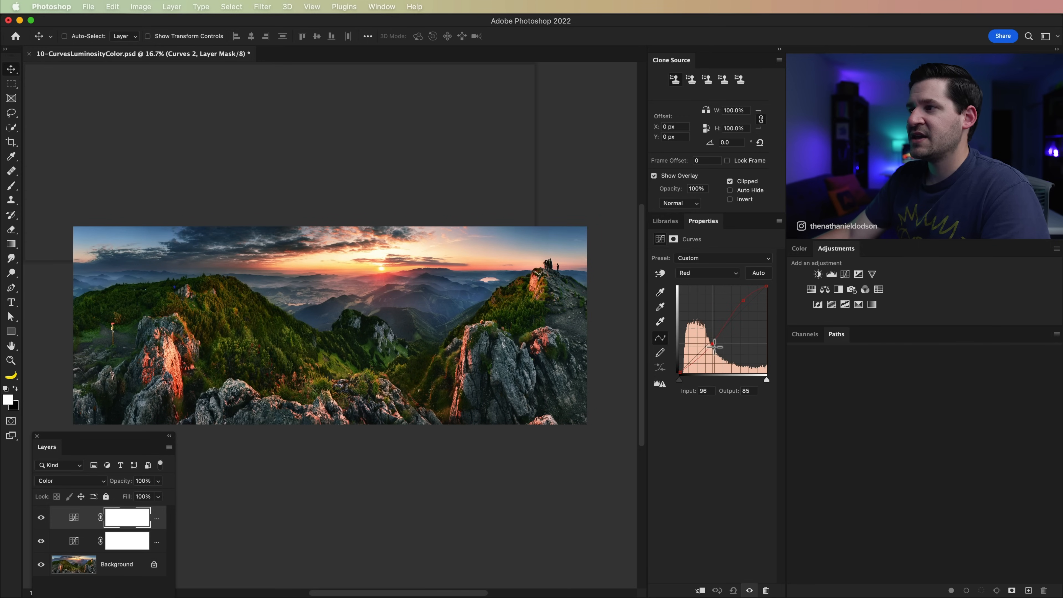
left_click(708, 343)
left_click_drag(710, 346, 707, 348)
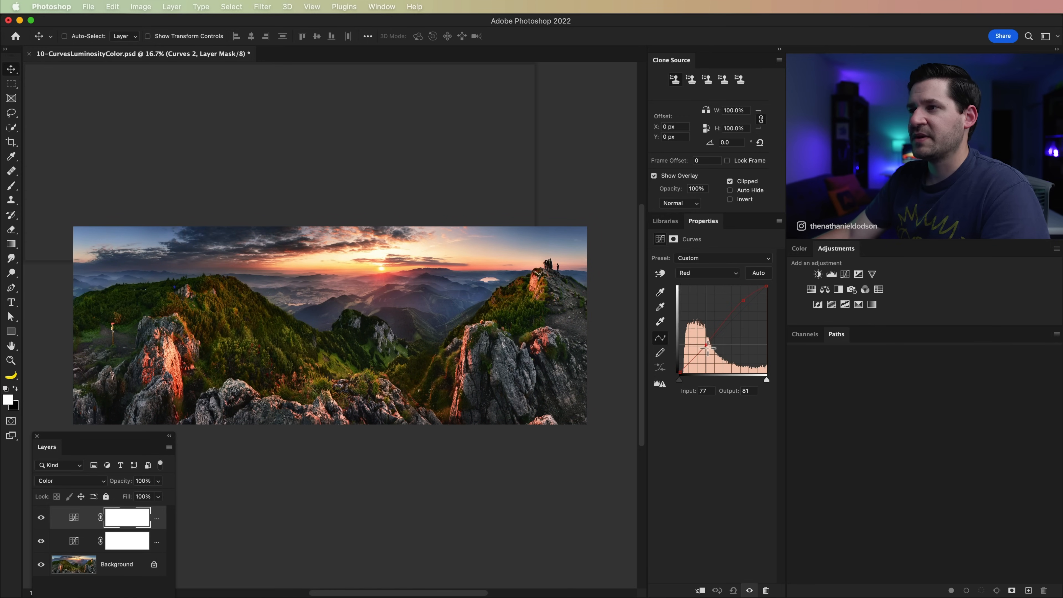
Add a highlight point on the Green curve and pull its midtones to about input 99, output 96
left_click(715, 276)
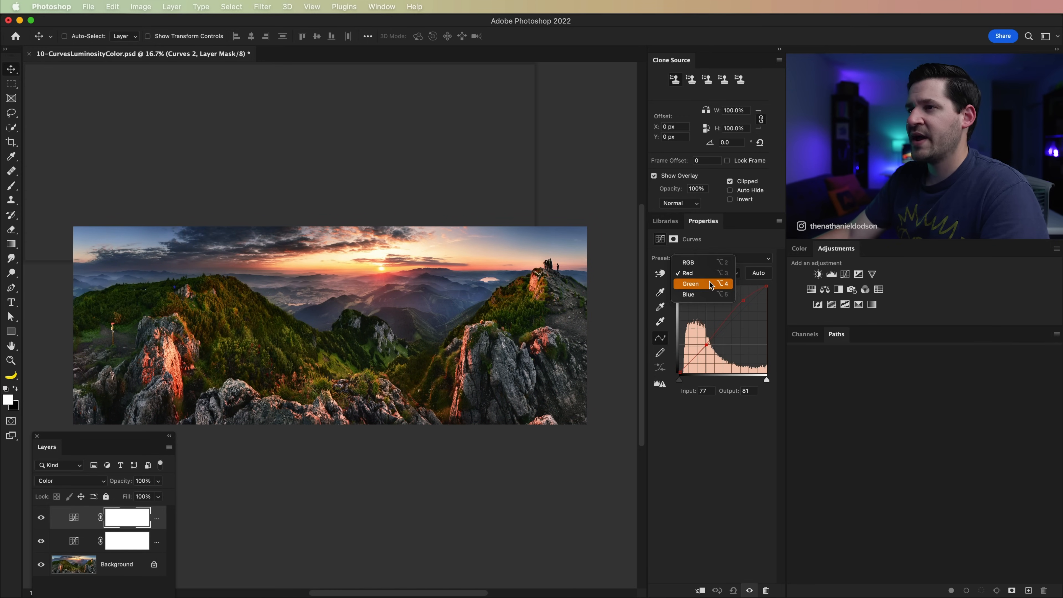
left_click(713, 281)
mouse_move(755, 304)
left_mouse_down()
mouse_move(750, 315)
mouse_move(748, 302)
left_mouse_up()
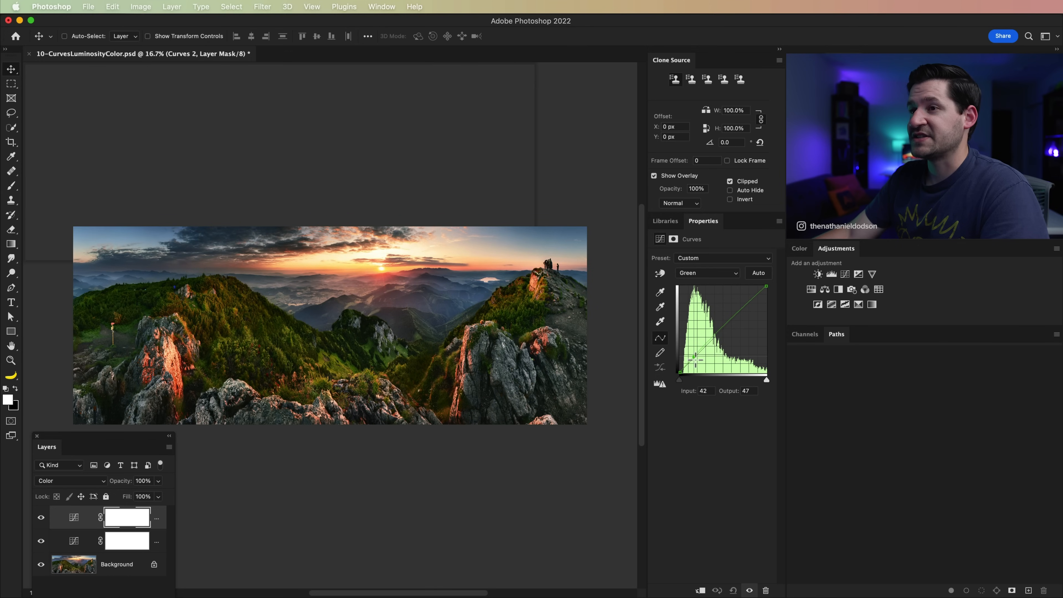
left_click_drag(714, 342, 716, 344)
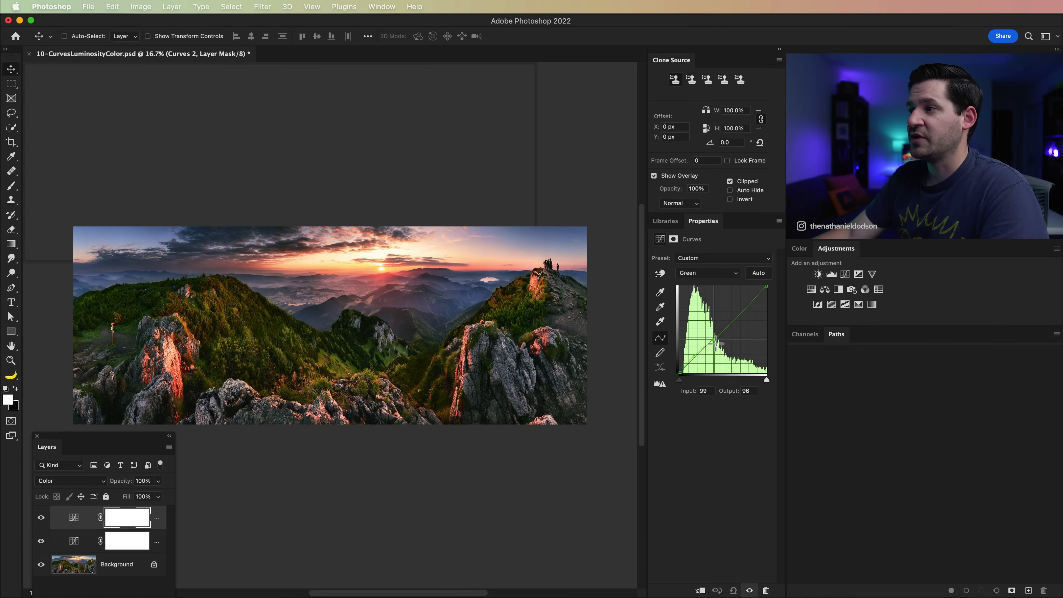
Raise the Blue curve's highlights to about input 182, output 192, and lift its shadows to about input 43, output 50
left_click(716, 272)
left_click(712, 284)
mouse_move(726, 316)
left_mouse_down()
mouse_move(743, 346)
mouse_move(729, 316)
mouse_move(744, 308)
left_mouse_up()
left_click_drag(705, 344, 694, 358)
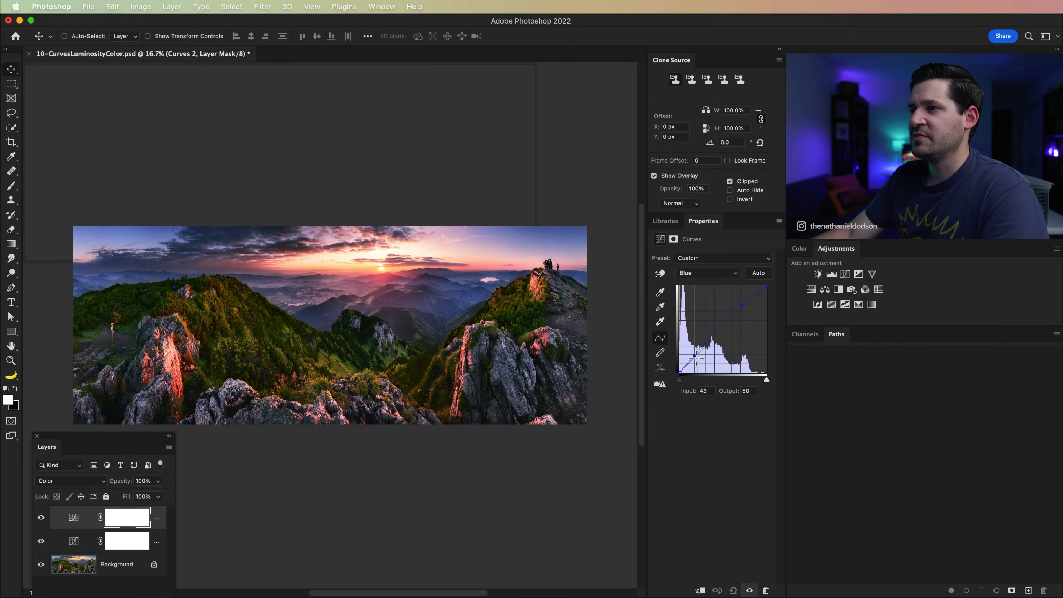
Try pulling the Blue curve's highlight point down to about input 198, output 30, and undo the last curve changes
left_click(743, 307)
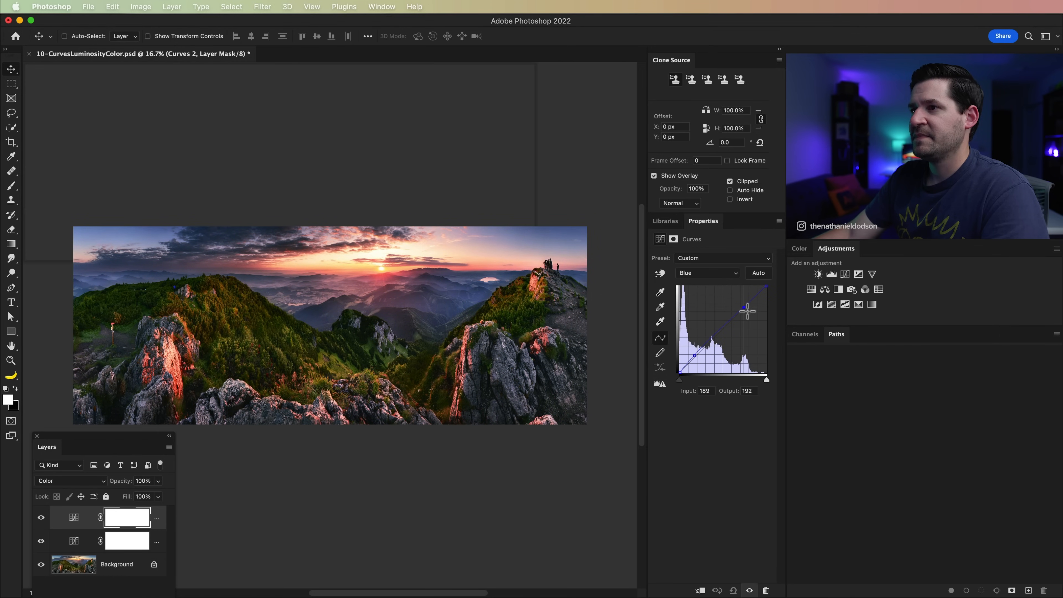
left_click_drag(749, 313, 751, 371)
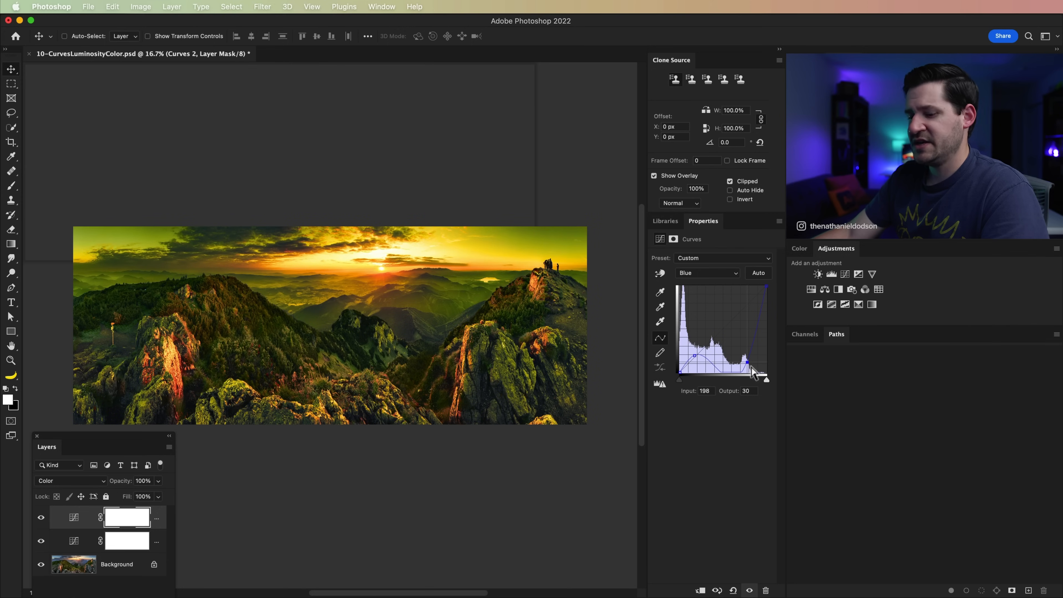
key("super+z")
key("super+z")
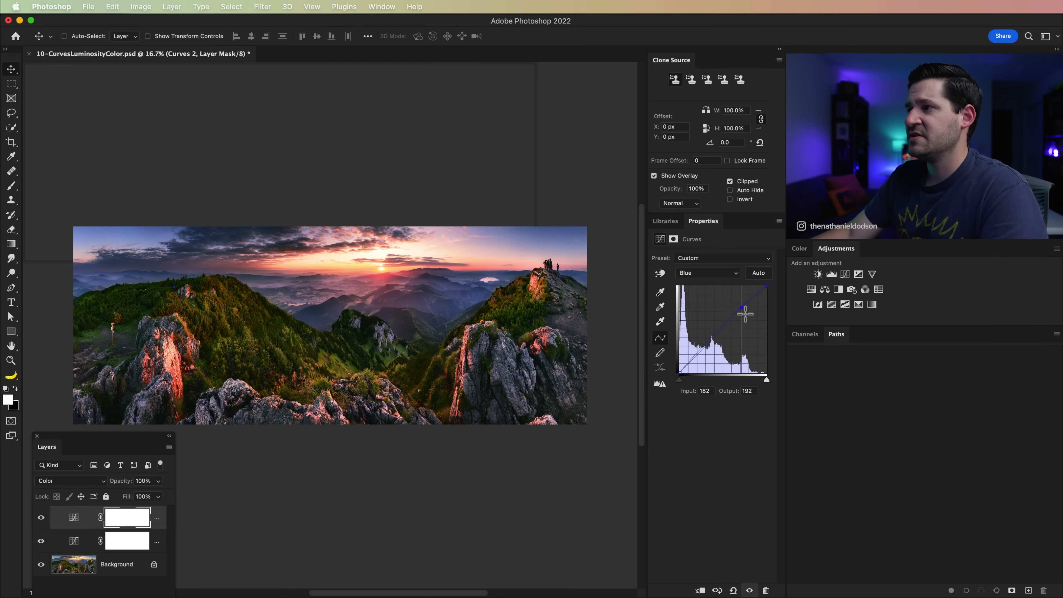
Move the Blue curve's highlight point to about input 190, output 199
left_click_drag(745, 313, 745, 315)
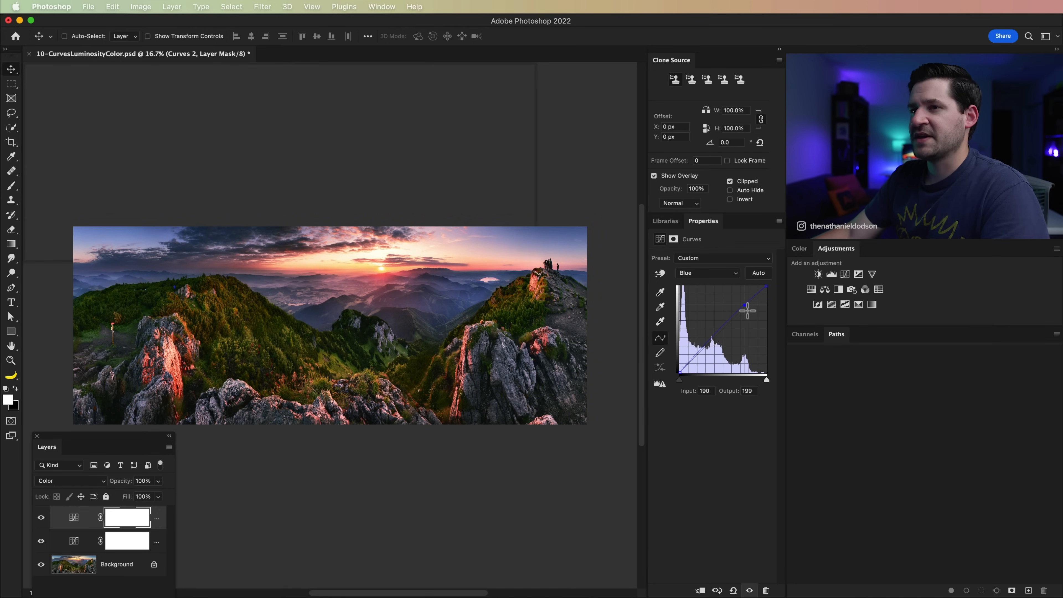
Hide both Curves layers and show them again to compare the image before and after
left_click(41, 541)
left_click(42, 519)
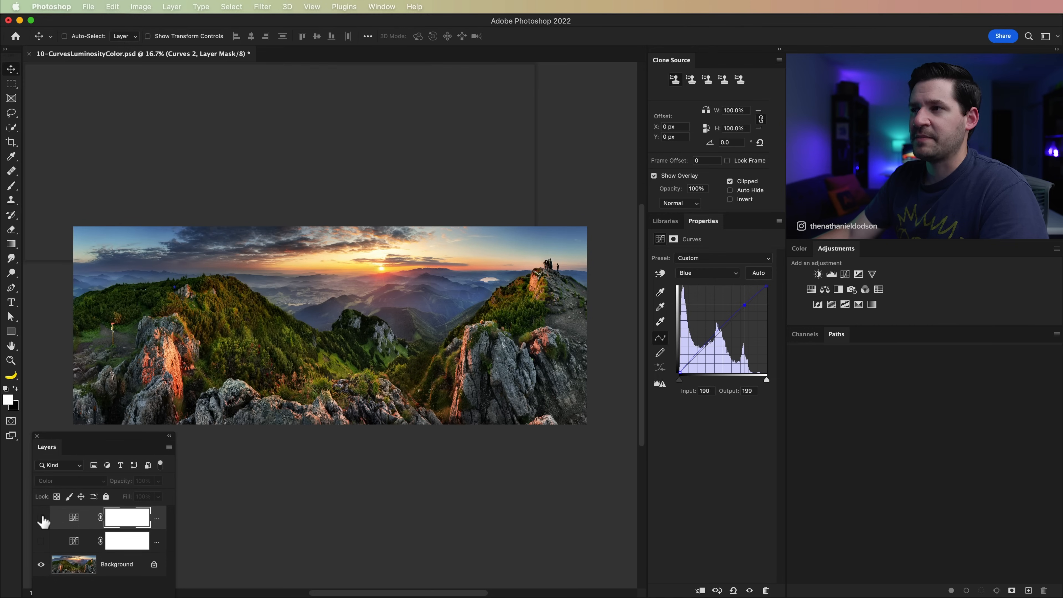
left_click(41, 518)
left_click(41, 540)
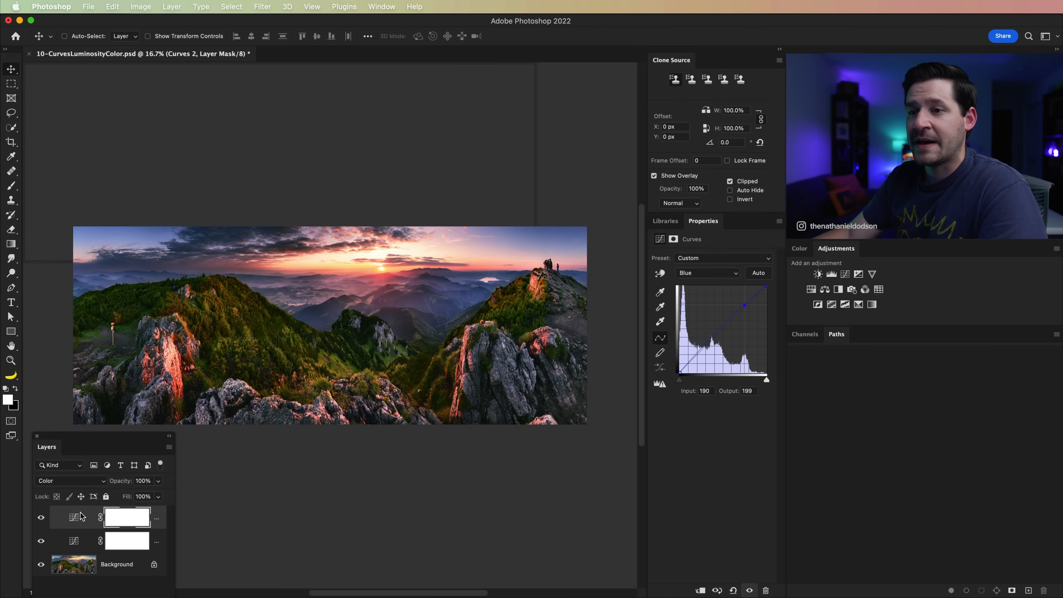
Switch the upper Curves layer's blend mode to Normal for comparison, and set it back to Color
left_click(75, 518)
left_click(71, 480)
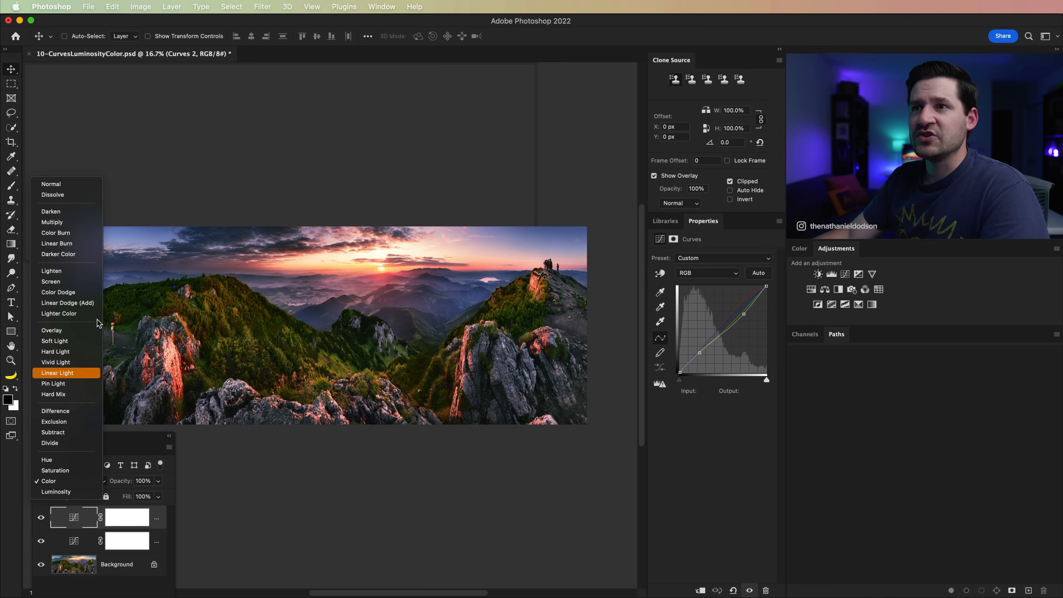
left_click(73, 184)
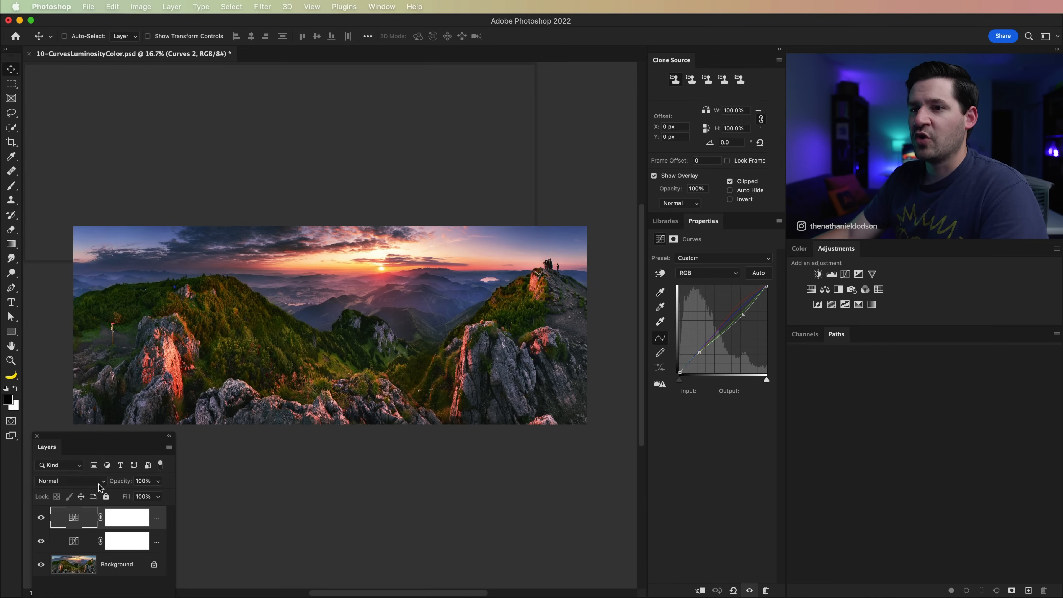
left_click(70, 478)
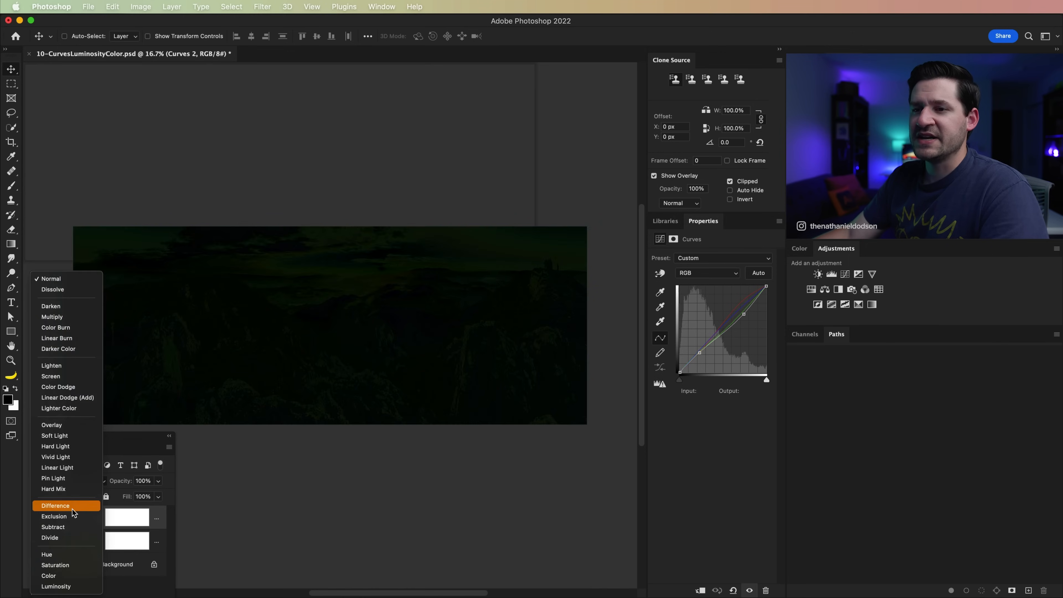
left_click(49, 577)
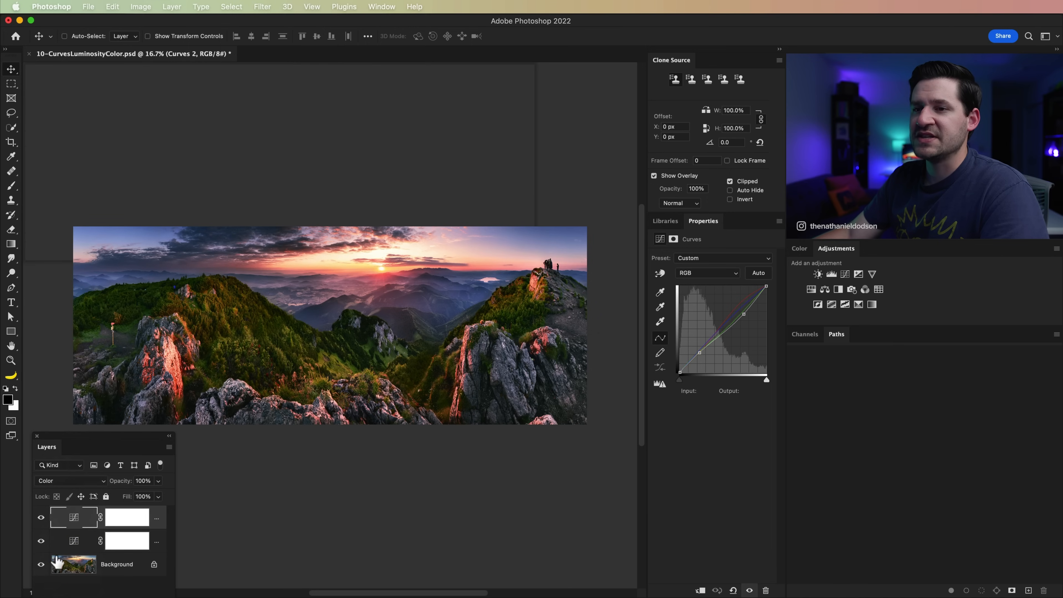
Toggle the visibility of the upper and lower Curves layers to compare their effects, ending with the upper layer's mask selected
left_click_drag(42, 520, 40, 542)
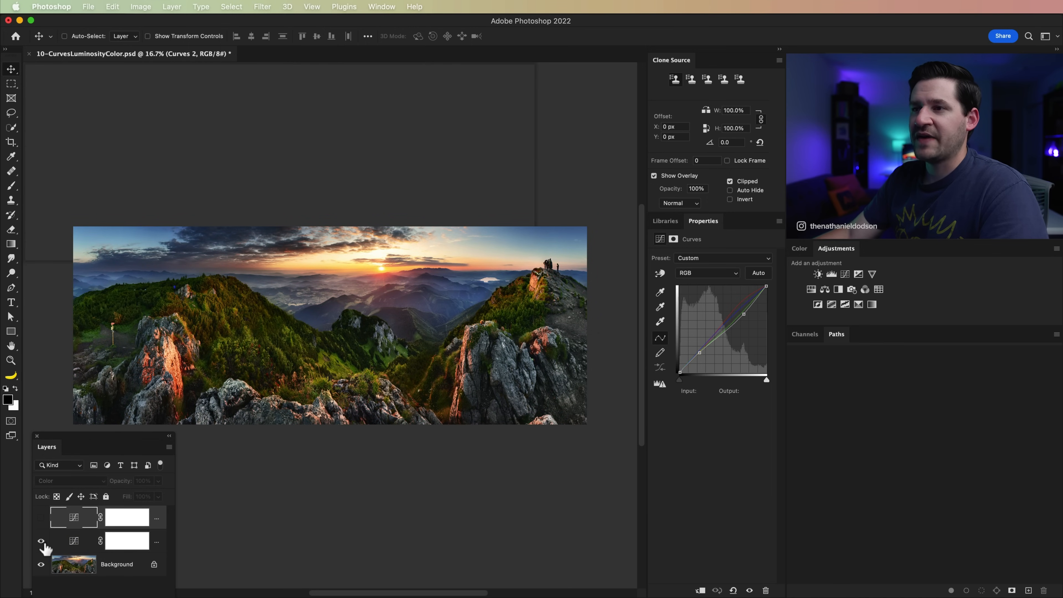
left_click(41, 517)
left_click(41, 517)
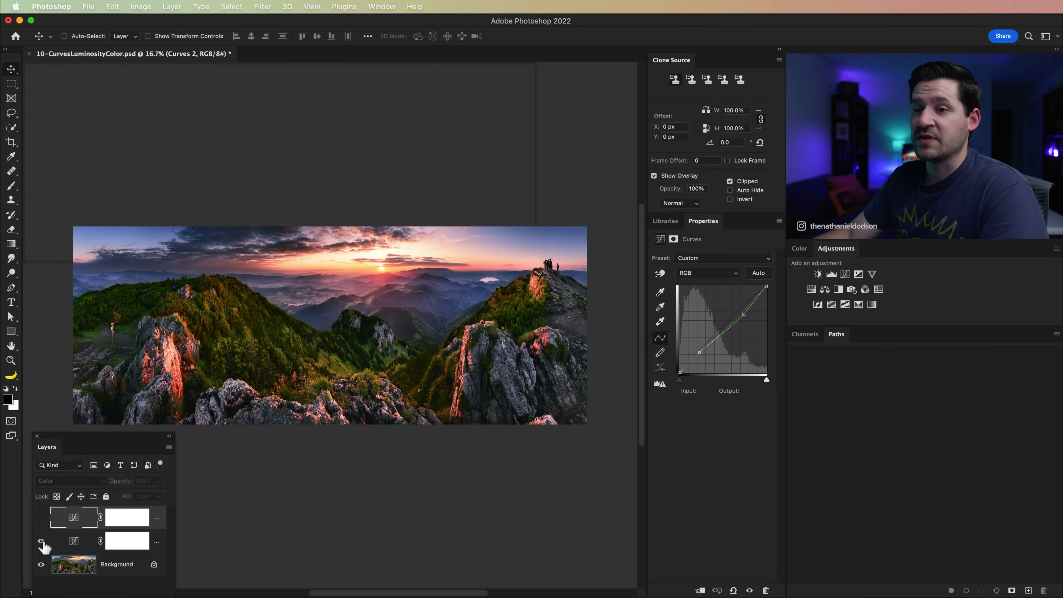
left_click(42, 541)
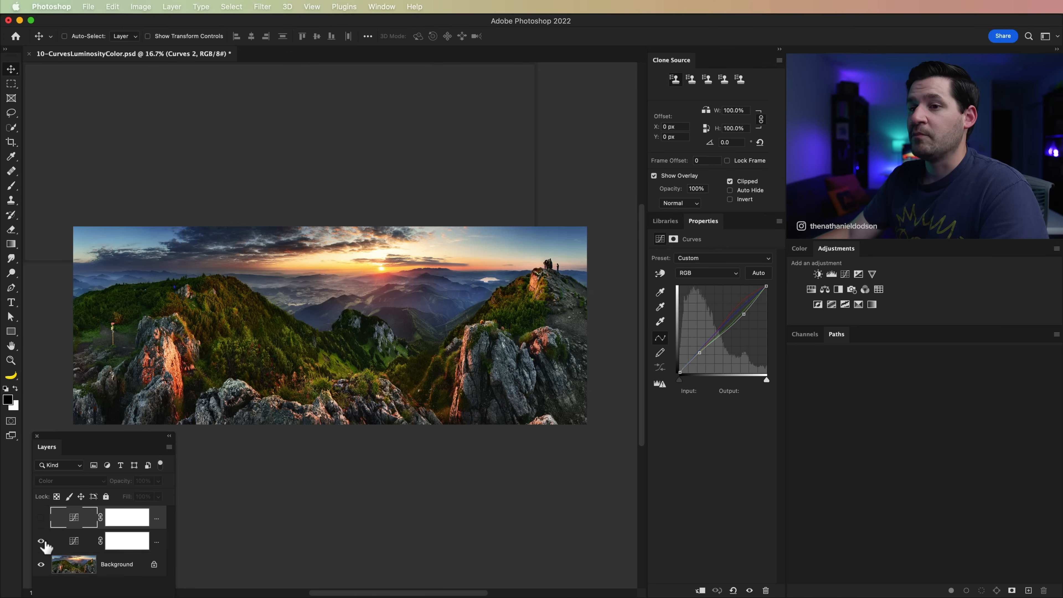
left_click(41, 517)
left_click(127, 518)
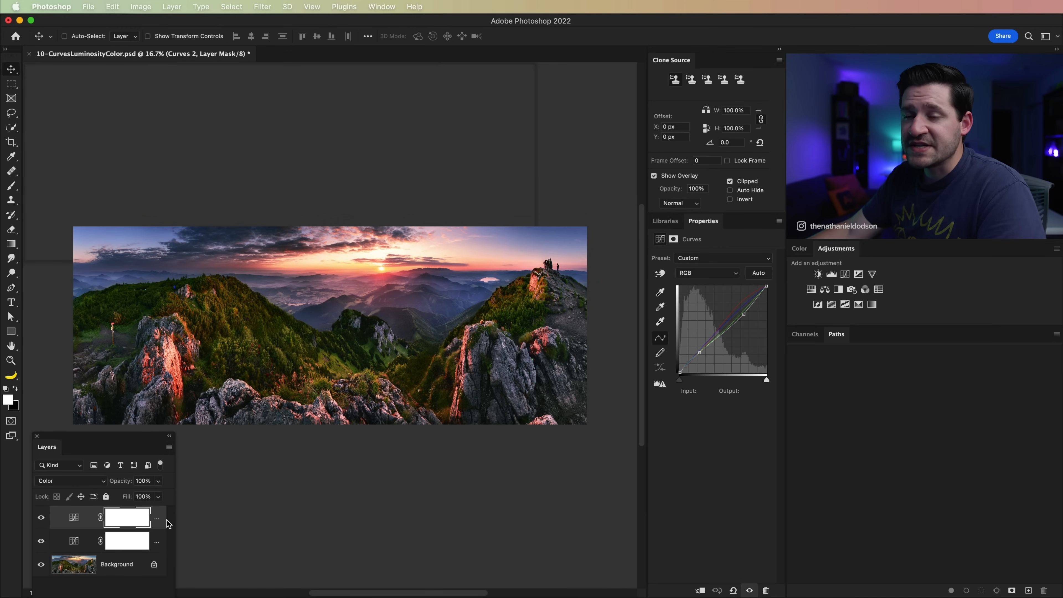
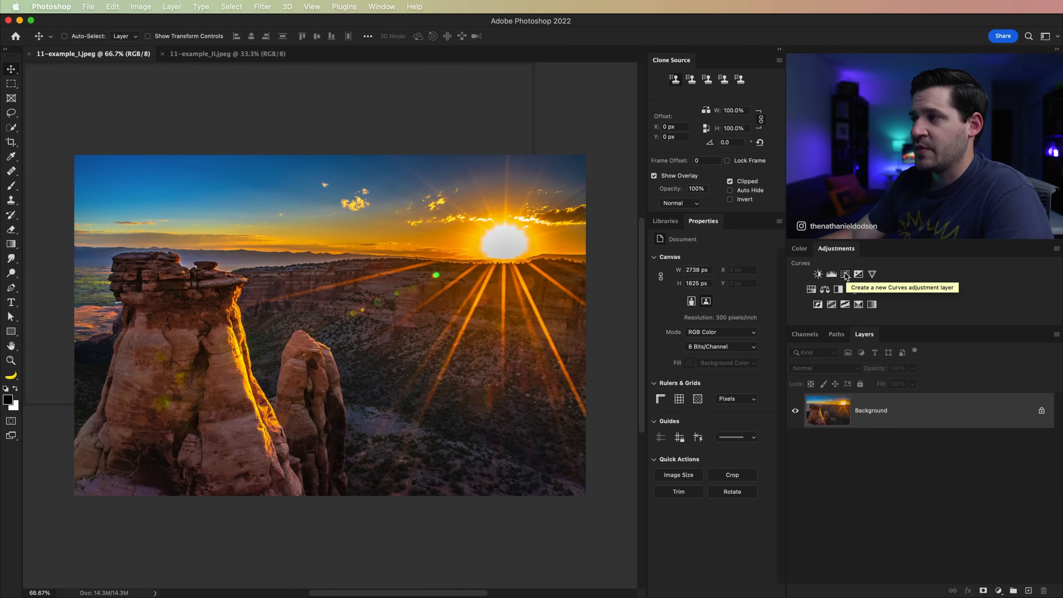
Add a Curves adjustment layer above the Background of 11-example_I.jpeg
left_click(846, 275)
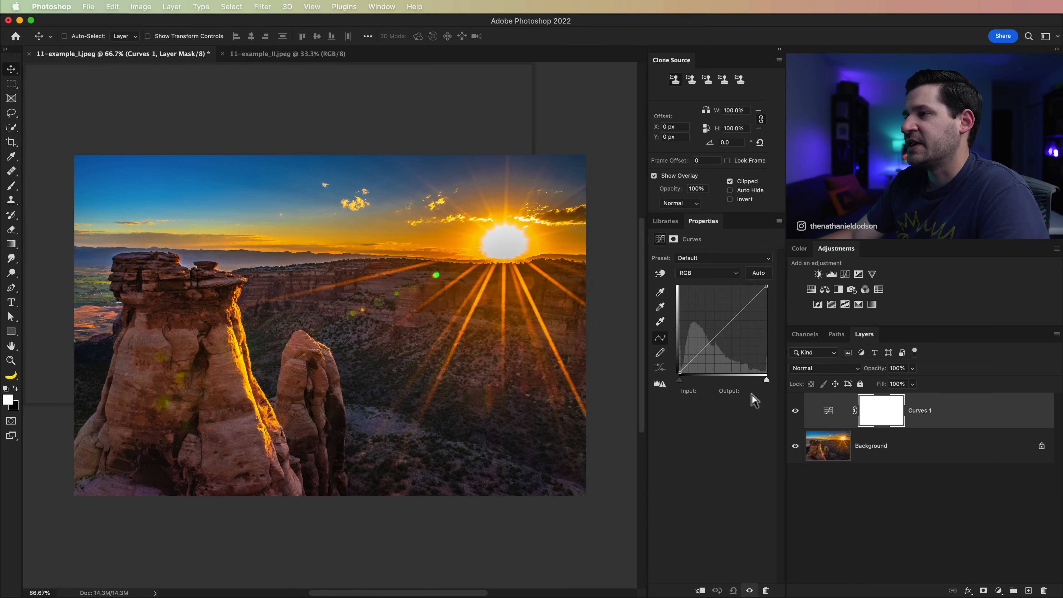
Raise the Curves layer's RGB curve at input 134 to output 172, and lower its Blue curve at input 161 to output 124
left_click_drag(723, 333, 728, 317)
left_click(707, 273)
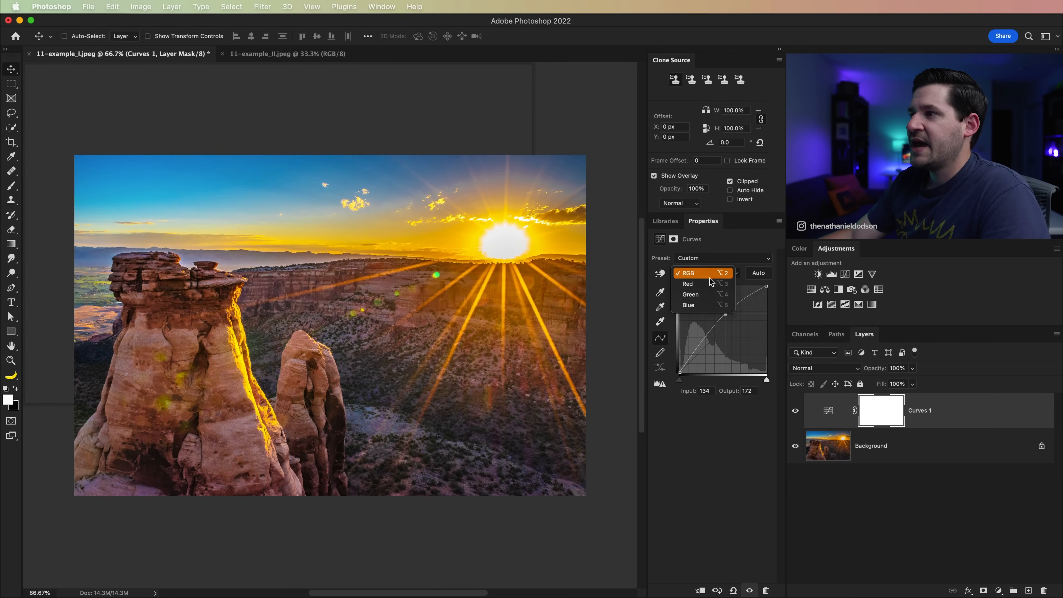
left_click(695, 303)
left_click_drag(735, 326, 736, 334)
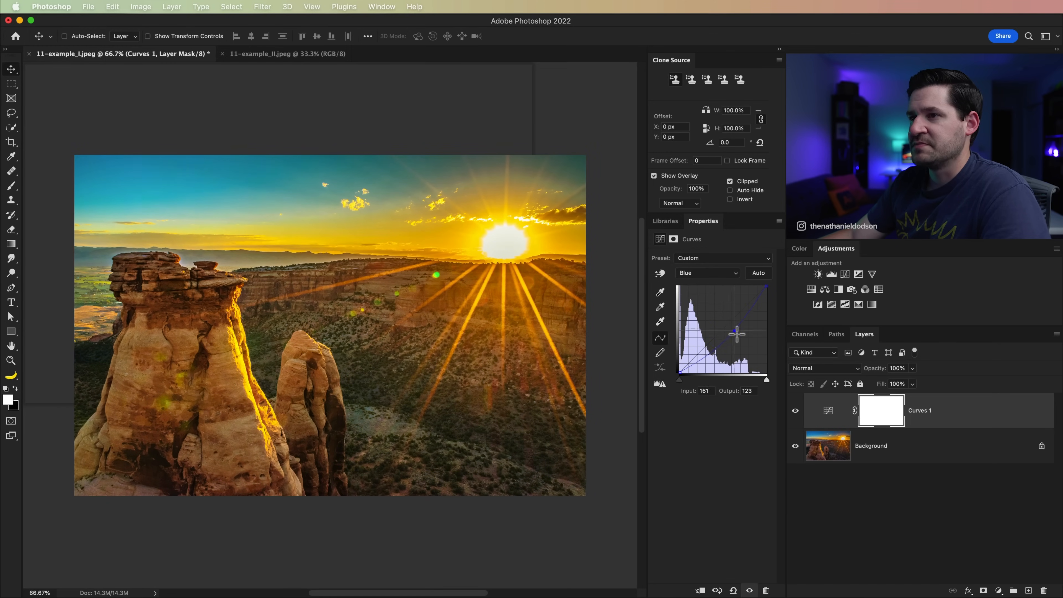
Raise the Curves layer's Red curve at input 139 to output 185
left_click(693, 277)
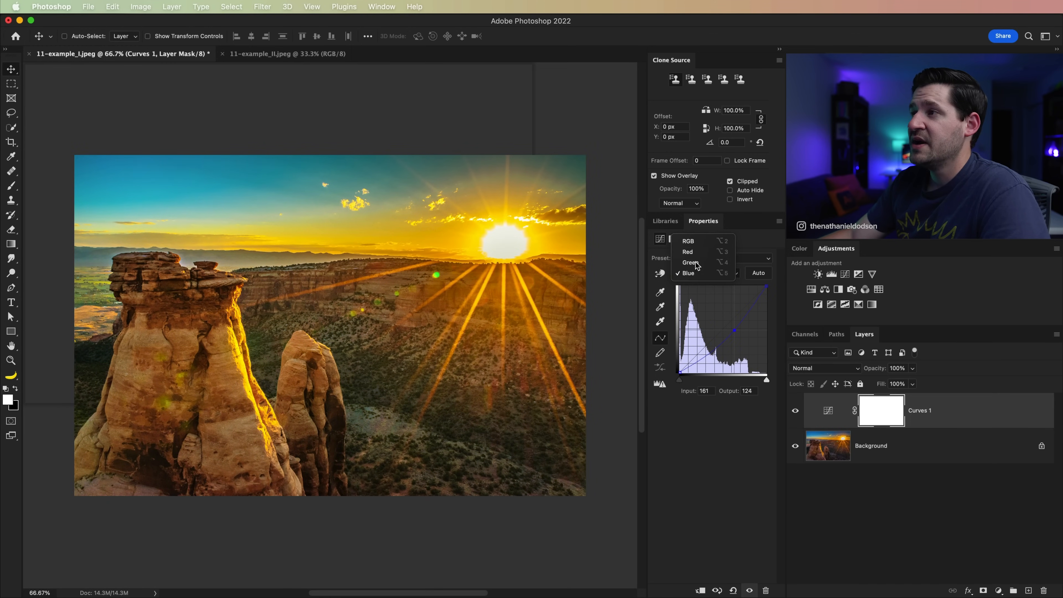
left_click(694, 254)
left_click_drag(729, 318, 728, 312)
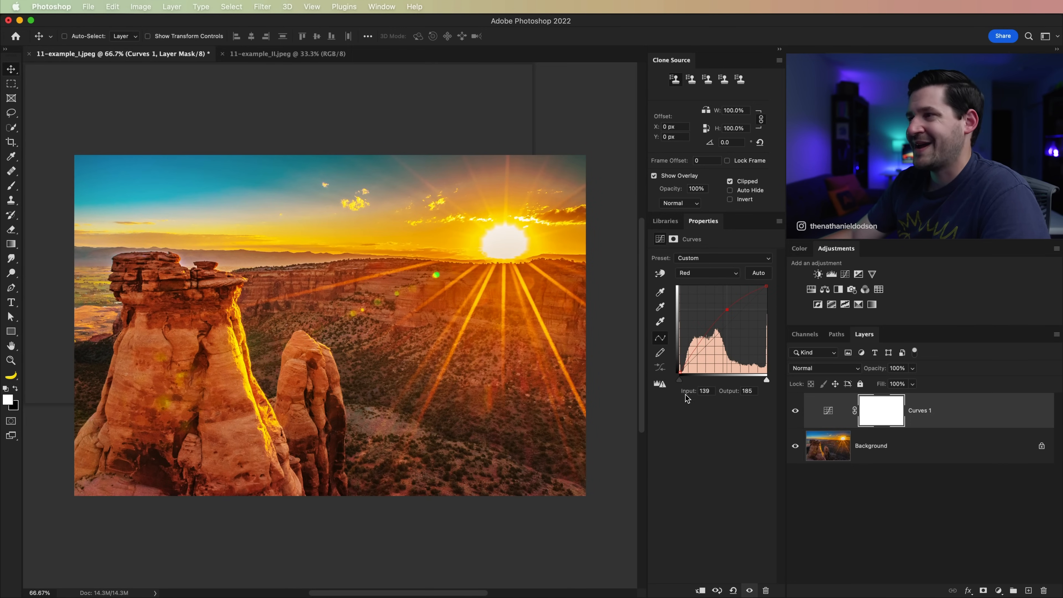
Invert the Curves layer's mask to black and set the Brush to 76 px with 0% hardness
left_click(874, 421)
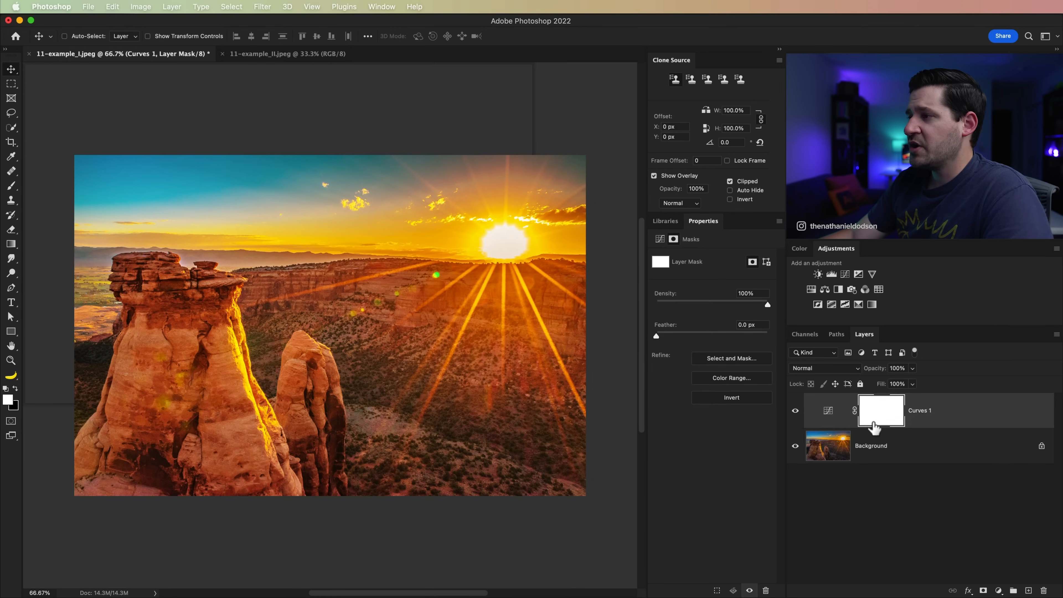
key("super+i")
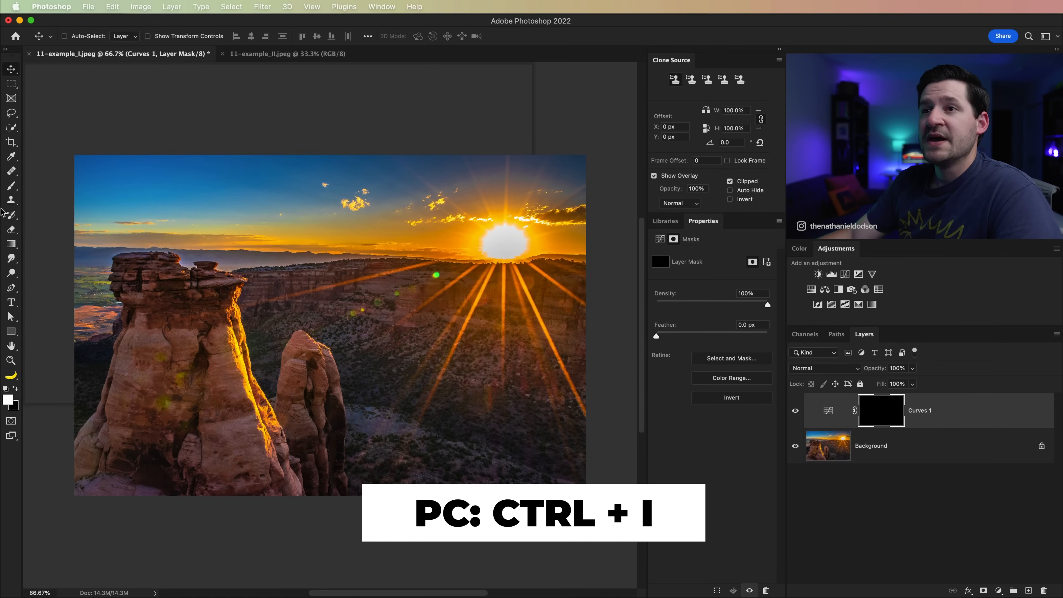
left_click(11, 186)
right_click(254, 304)
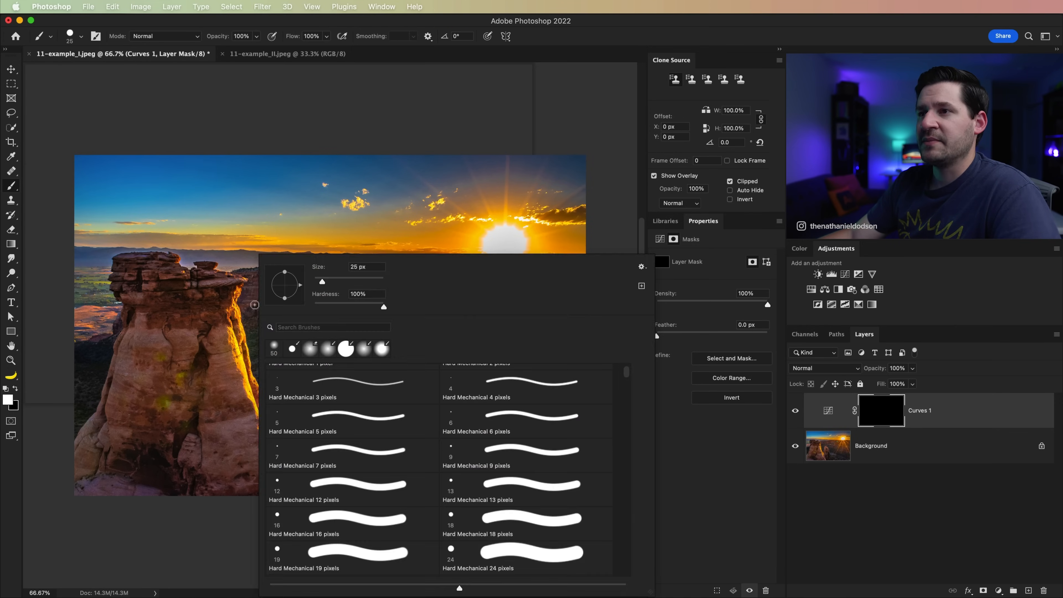
mouse_move(359, 308)
left_mouse_down()
mouse_move(340, 305)
mouse_move(340, 281)
left_mouse_up()
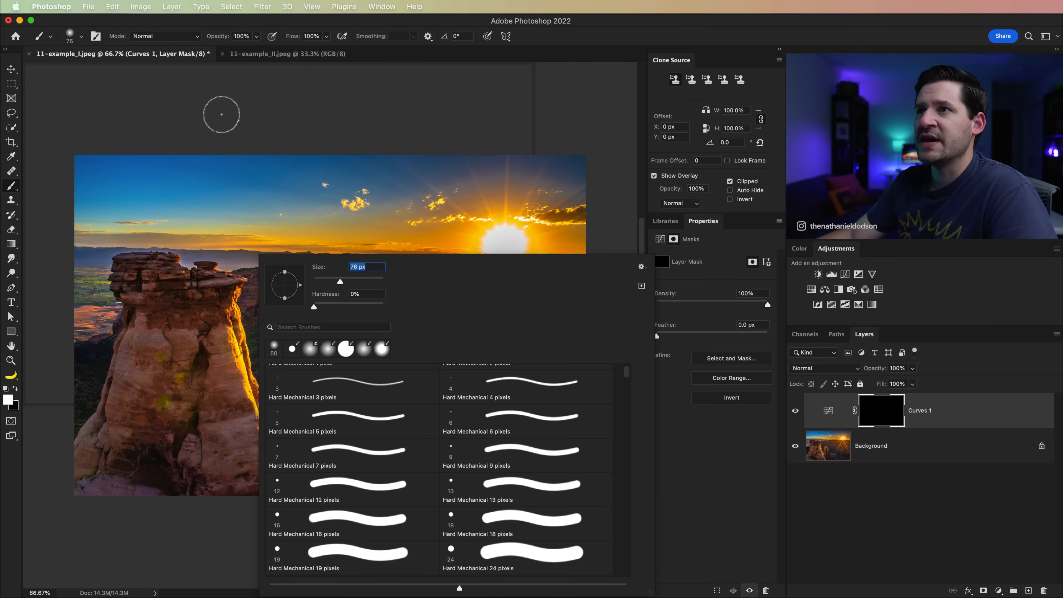
left_click(186, 132)
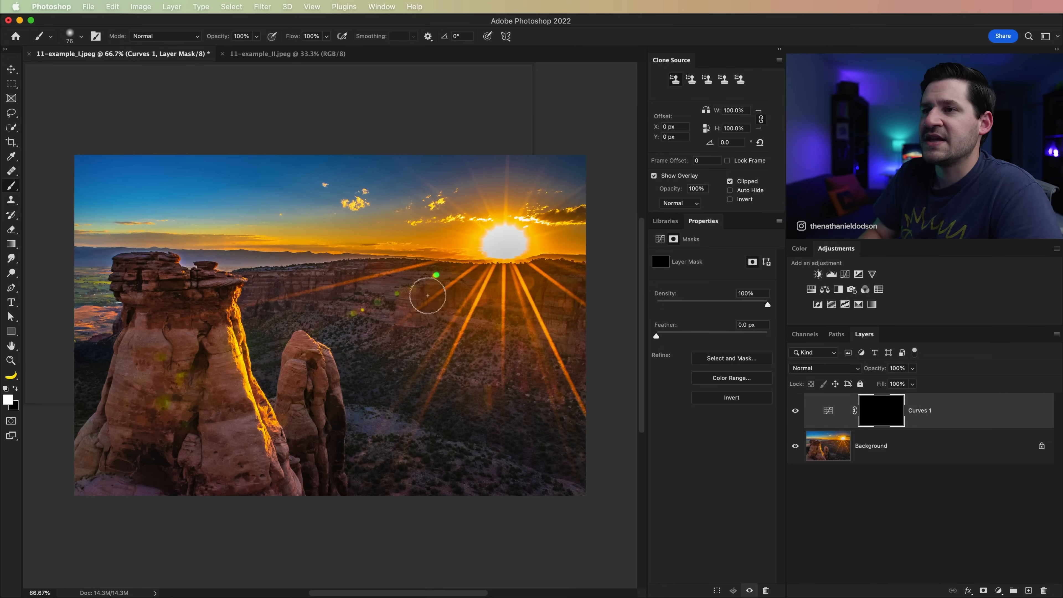
Paint white on the Curves mask along the sunlit edge of the large rock tower
mouse_move(247, 299)
left_mouse_down()
mouse_move(244, 366)
mouse_move(273, 427)
left_mouse_up()
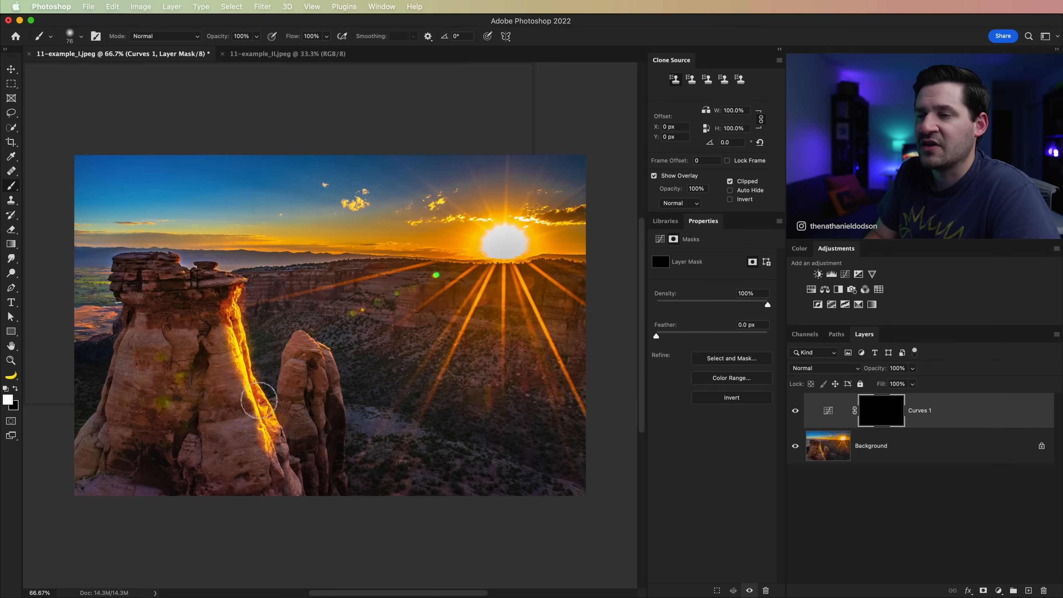
mouse_move(250, 292)
left_mouse_down()
mouse_move(245, 366)
mouse_move(265, 416)
mouse_move(250, 400)
mouse_move(254, 412)
mouse_move(244, 412)
mouse_move(263, 451)
mouse_move(267, 389)
mouse_move(295, 446)
left_mouse_up()
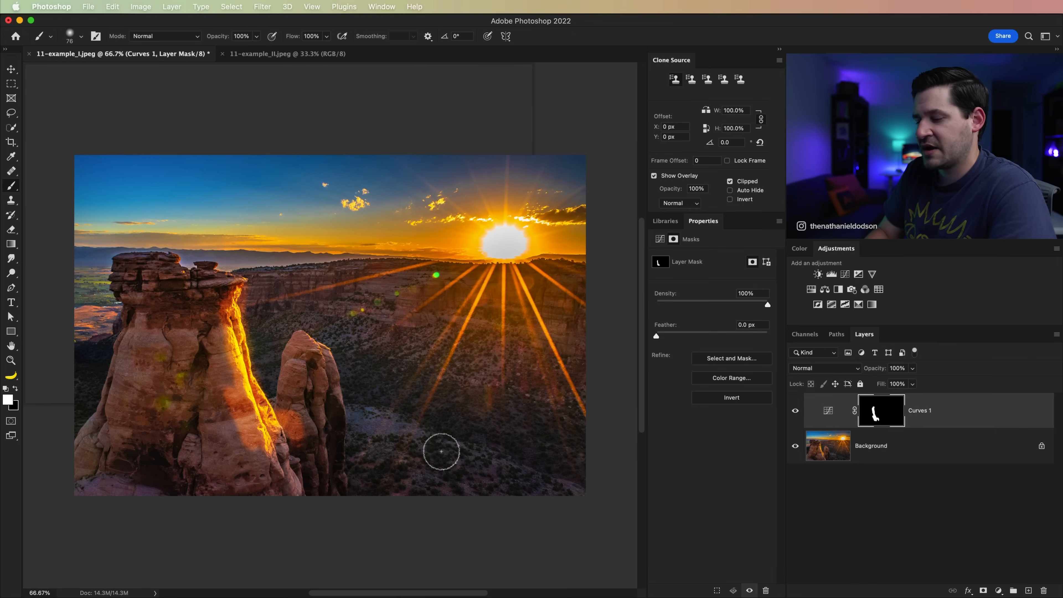
key("v")
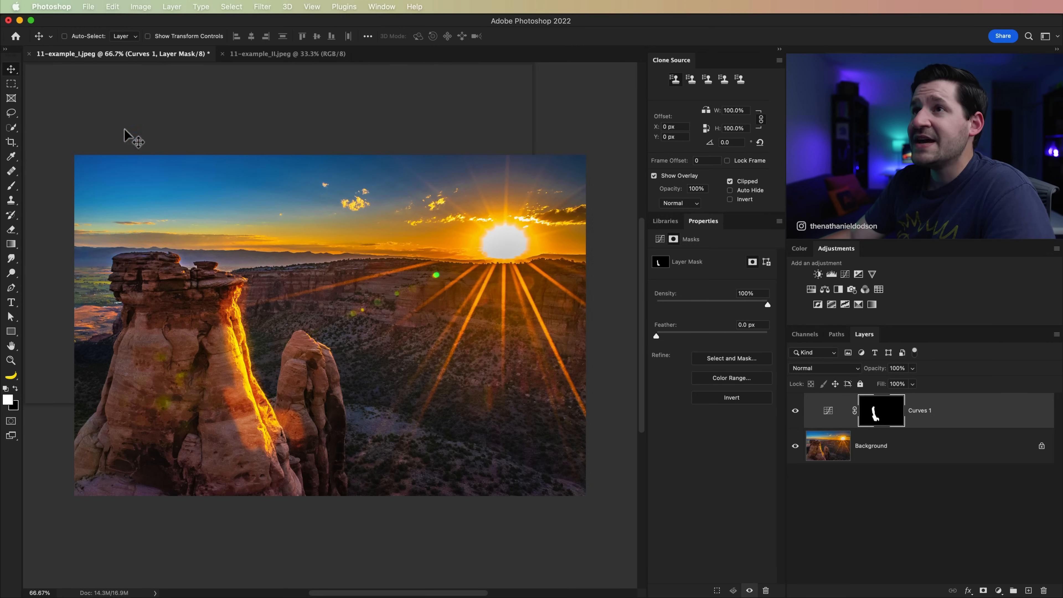
Set the Curves layer's Blend If so the Underlying Layer's dark slider is split at 104 / 146
left_click(171, 7)
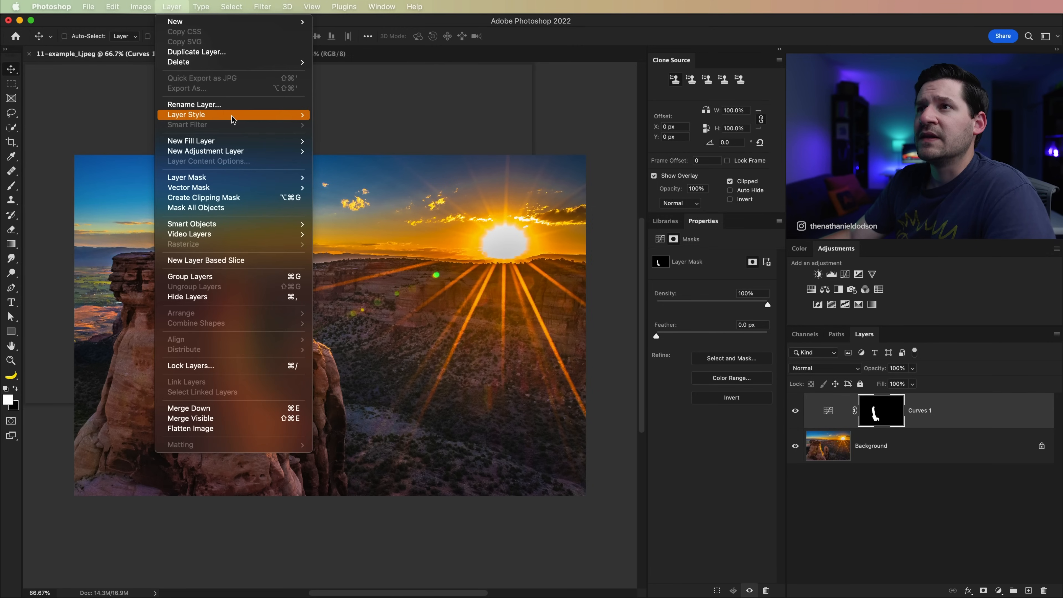
mouse_move(235, 115)
left_click(360, 115)
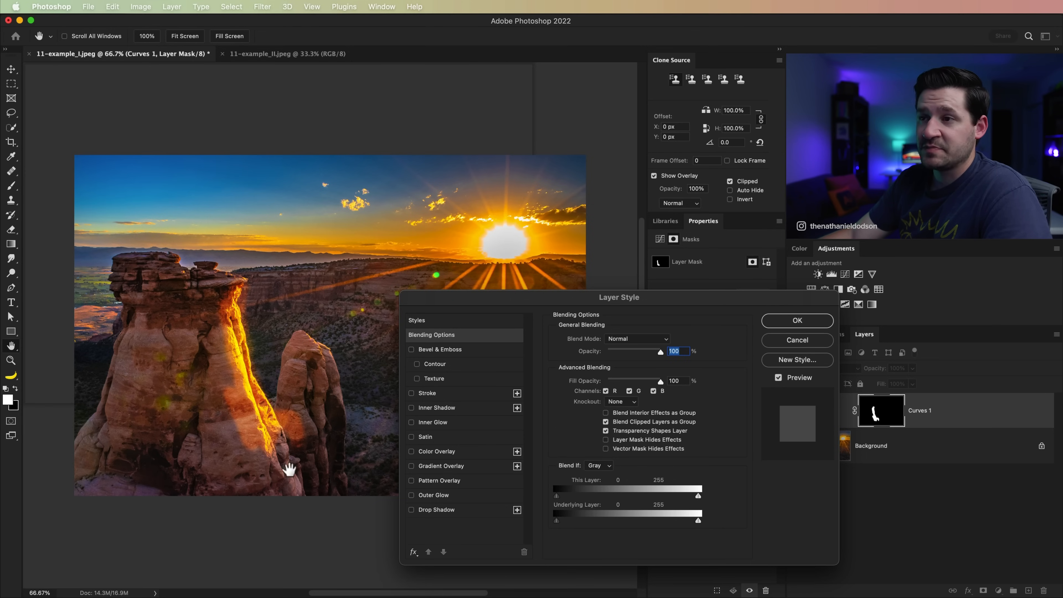
left_click_drag(557, 524, 586, 524)
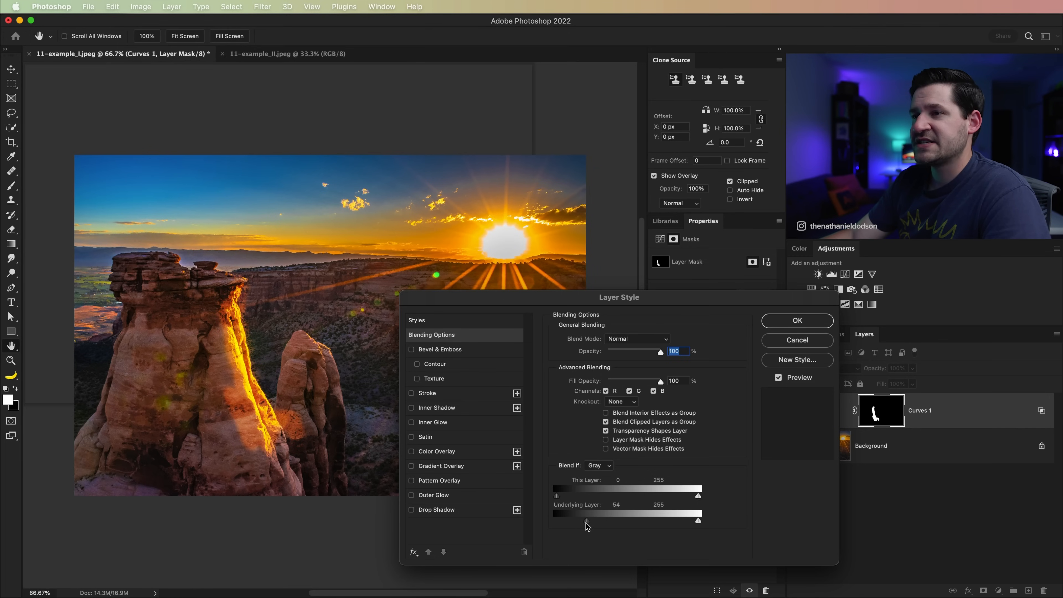
left_click_drag(586, 523, 618, 525)
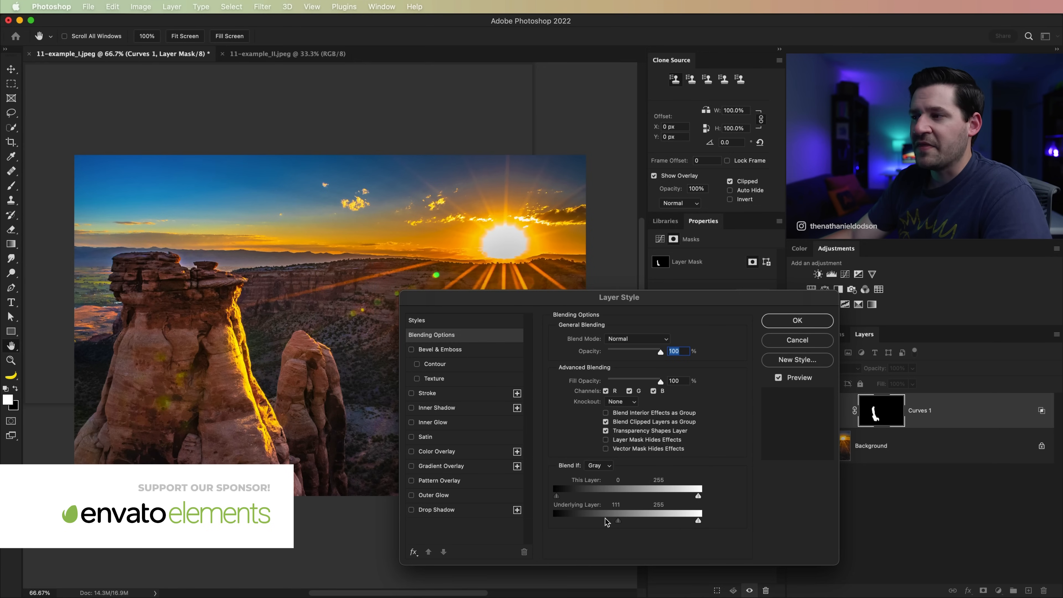
left_click_drag(618, 525, 613, 525)
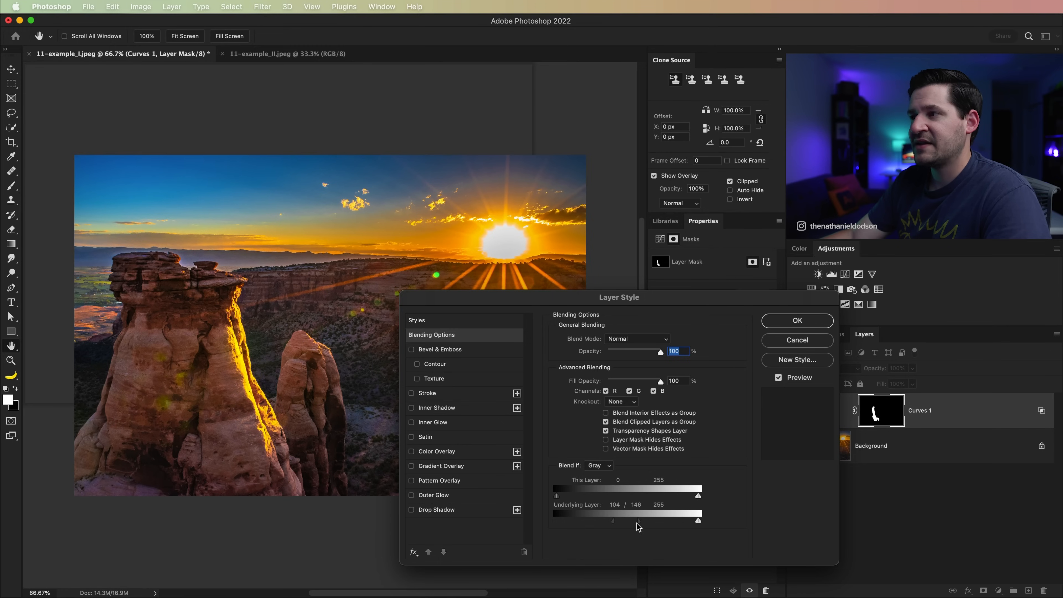
left_click(797, 320)
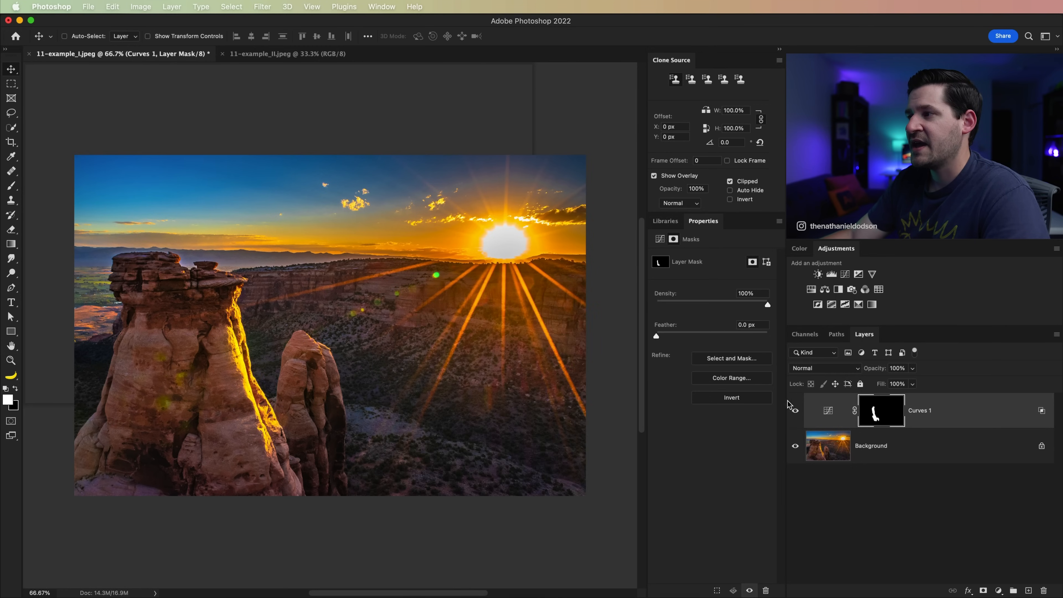
Toggle the Curves layer's visibility repeatedly to compare the rock highlights before and after, leaving it shown
left_click(795, 411)
left_click(796, 410)
left_click(796, 411)
left_click(795, 410)
left_click(795, 411)
left_click(795, 411)
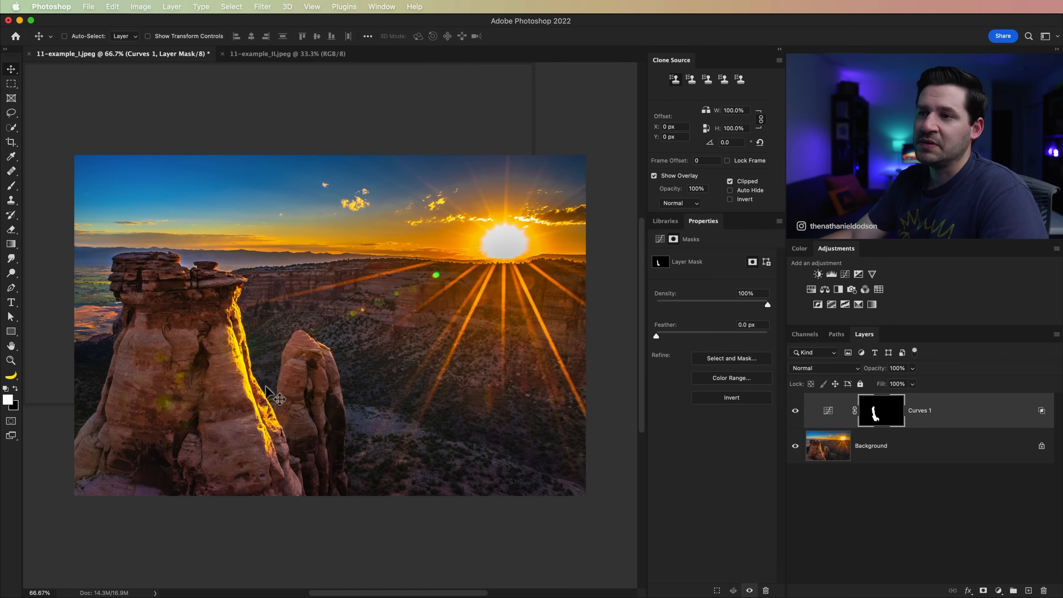
left_click(796, 411)
left_click(796, 411)
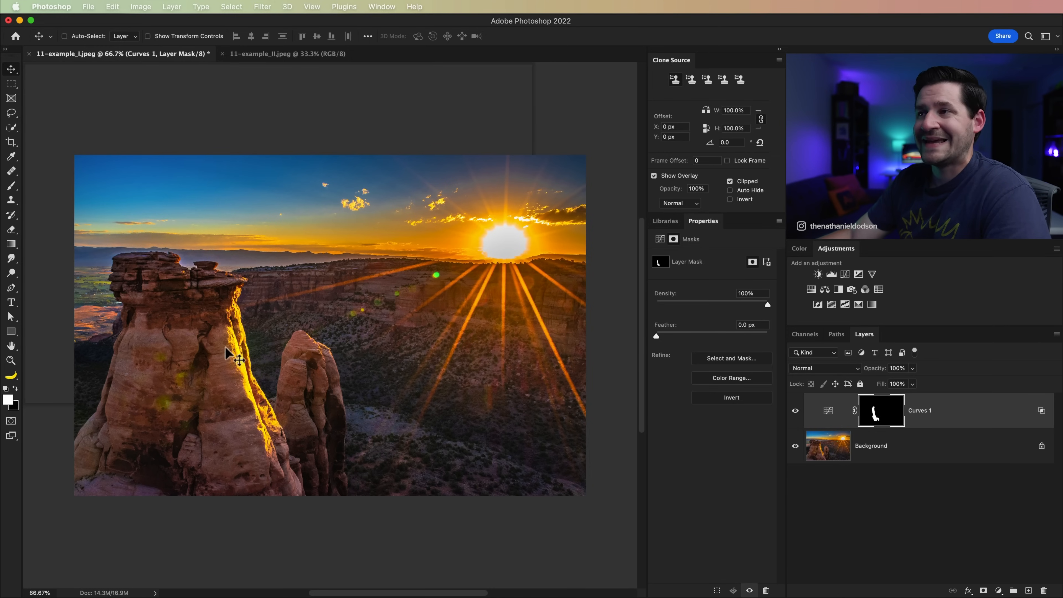
Switch to 11-example_II.jpeg and add a Solid Color fill layer above its Background
left_click(273, 54)
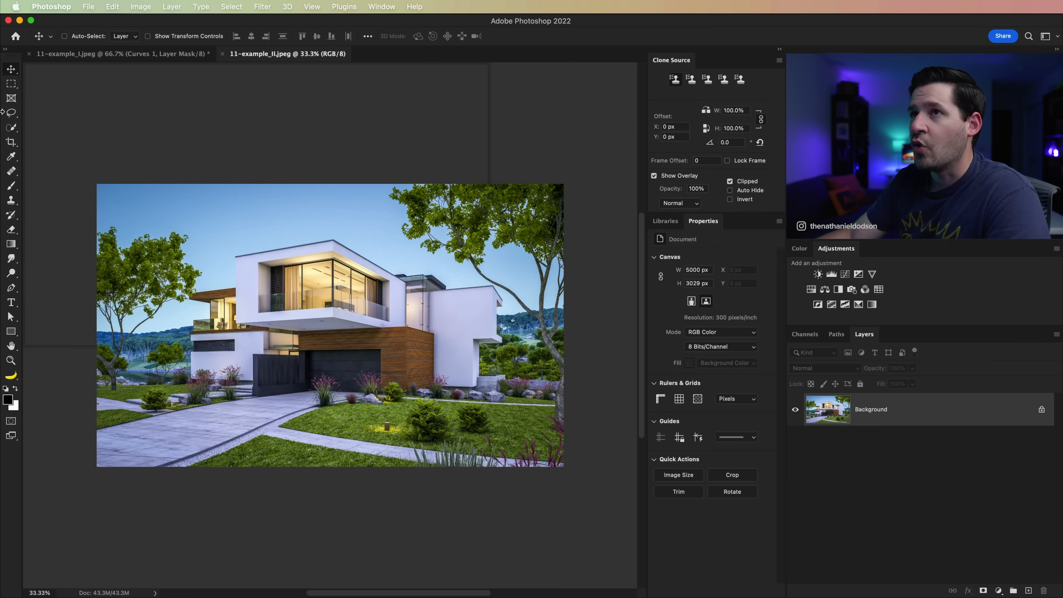
left_click(172, 7)
mouse_move(235, 145)
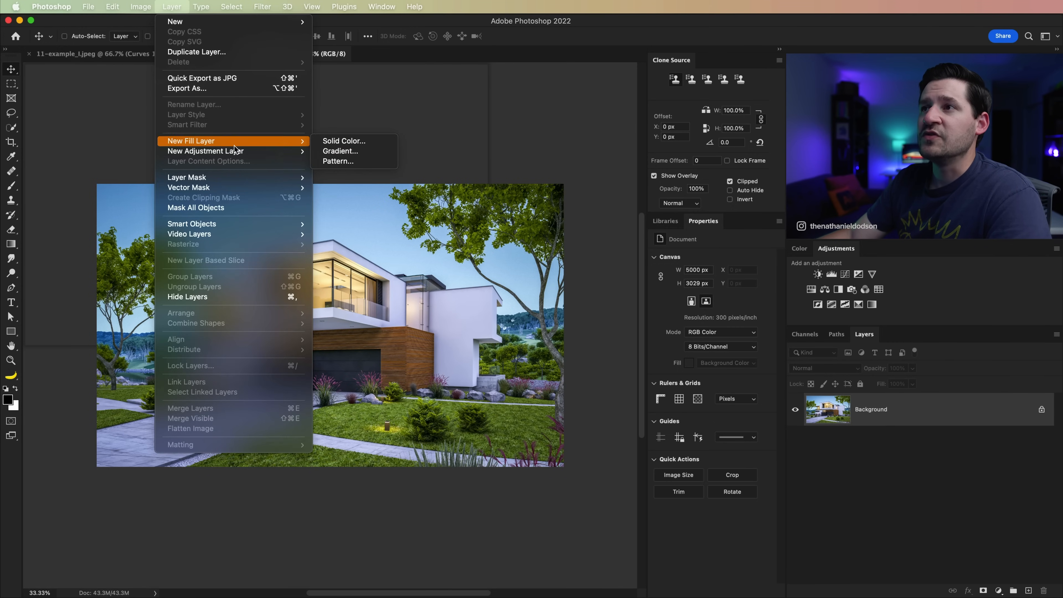
left_click(335, 143)
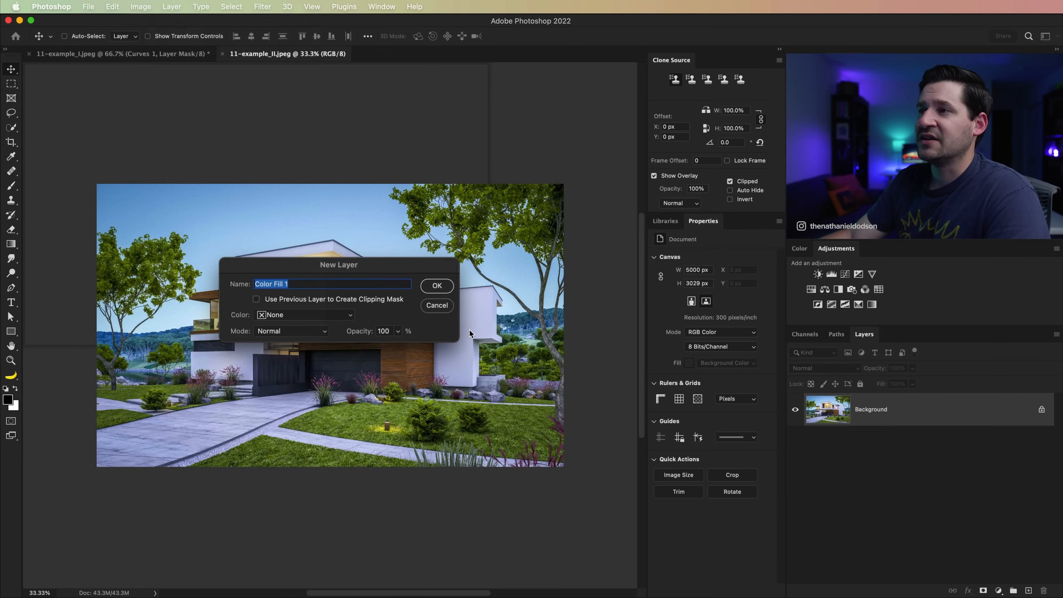
left_click(436, 285)
Set the fill layer's color to a saturated dark orange
left_click_drag(671, 307, 536, 306)
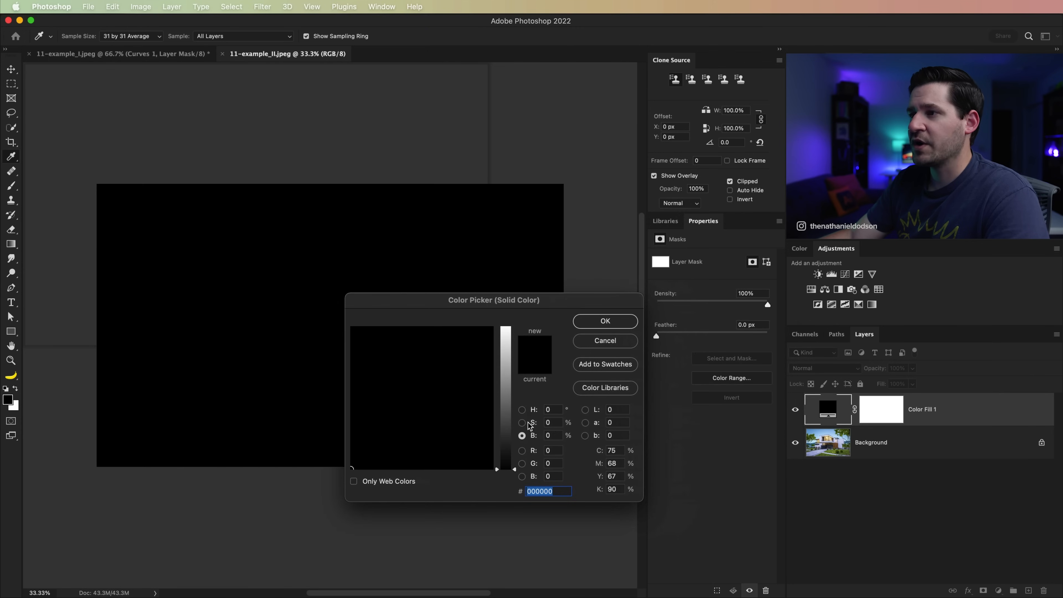
left_click(522, 409)
left_click_drag(506, 391, 506, 450)
left_click_drag(447, 353, 465, 360)
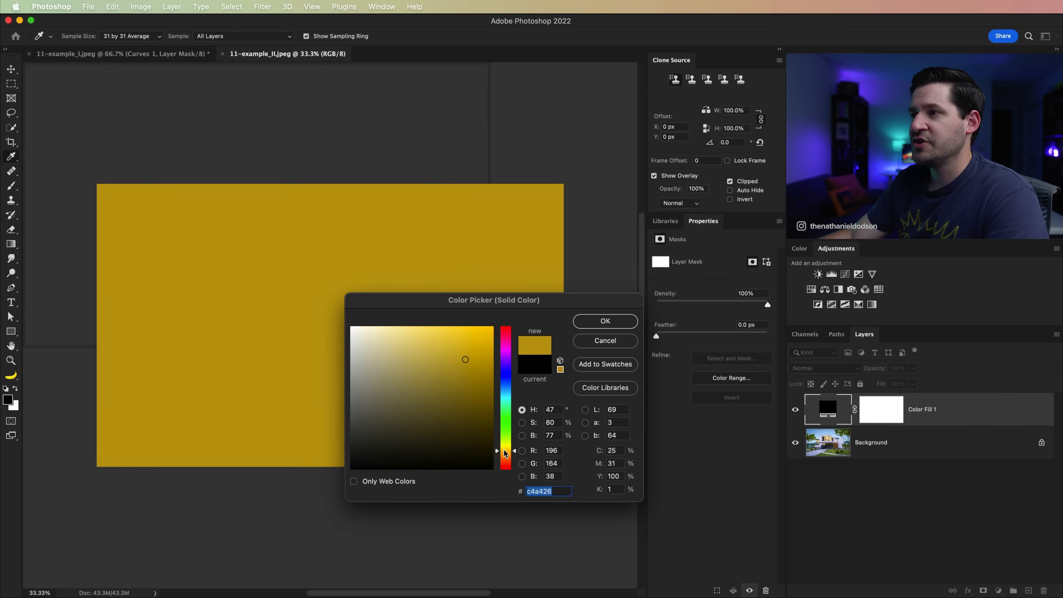
left_click_drag(505, 452, 507, 457)
left_click_drag(465, 358, 480, 359)
left_click(605, 321)
Try Soft Light on the orange fill layer, and set its blend mode to Screen
left_click(835, 368)
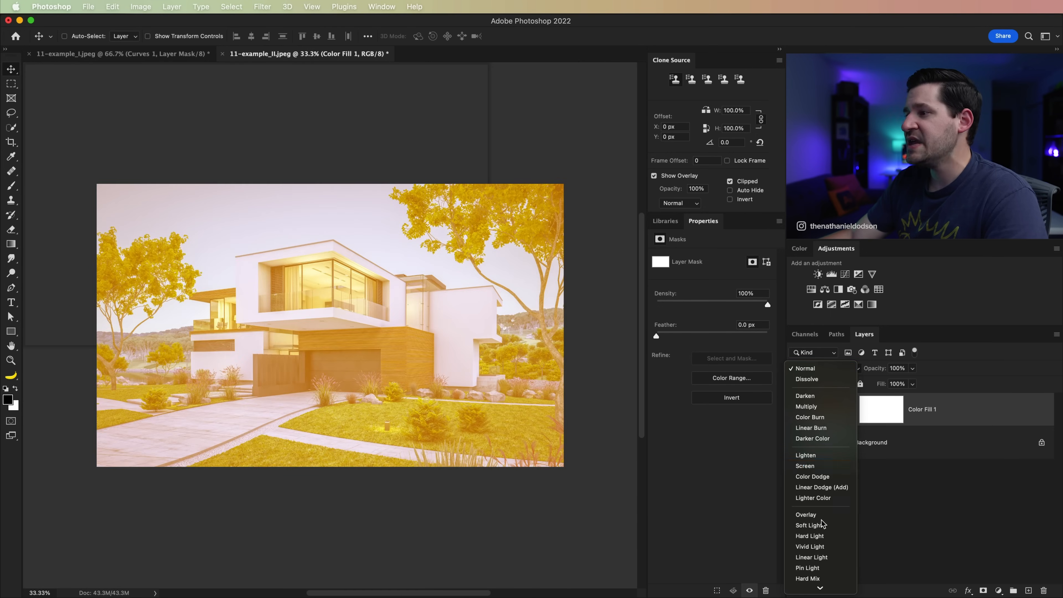
left_click(817, 527)
left_click(822, 369)
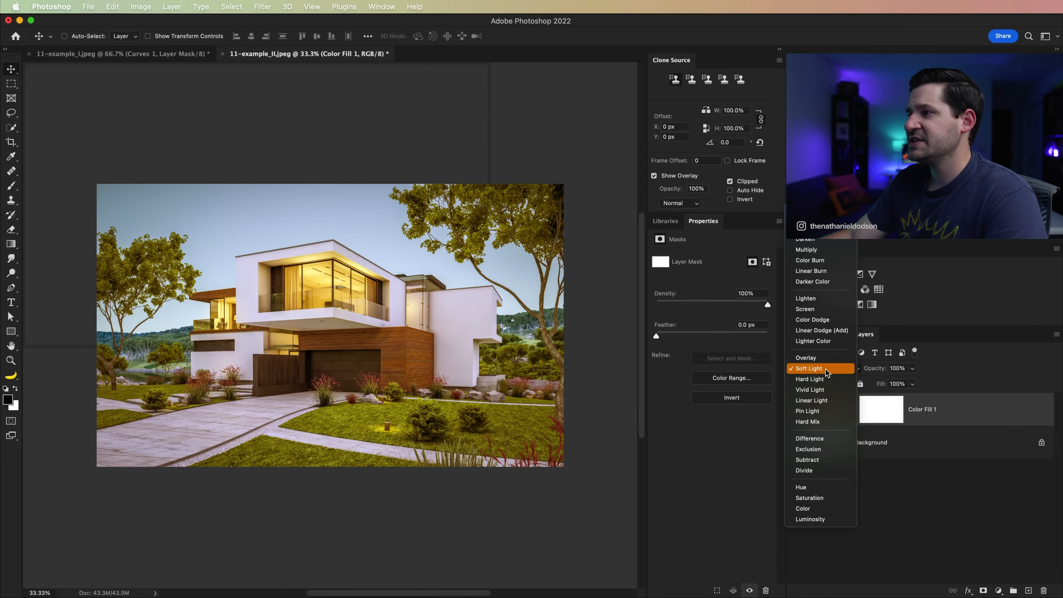
left_click(810, 310)
Invert the orange fill layer's mask to black and enlarge the Brush to 500 px
left_click(887, 405)
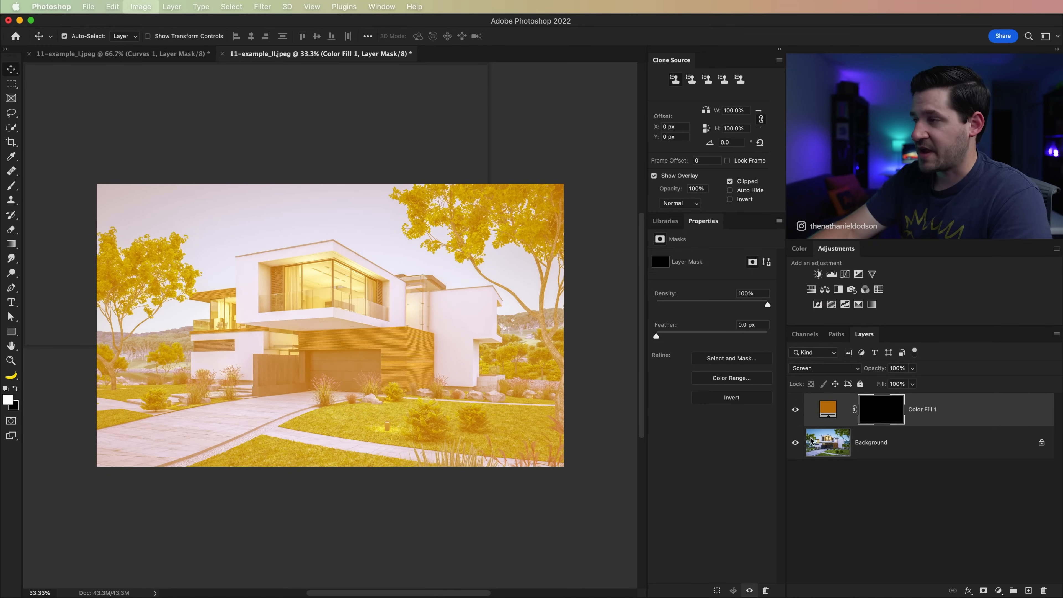
key("super+i")
key("b")
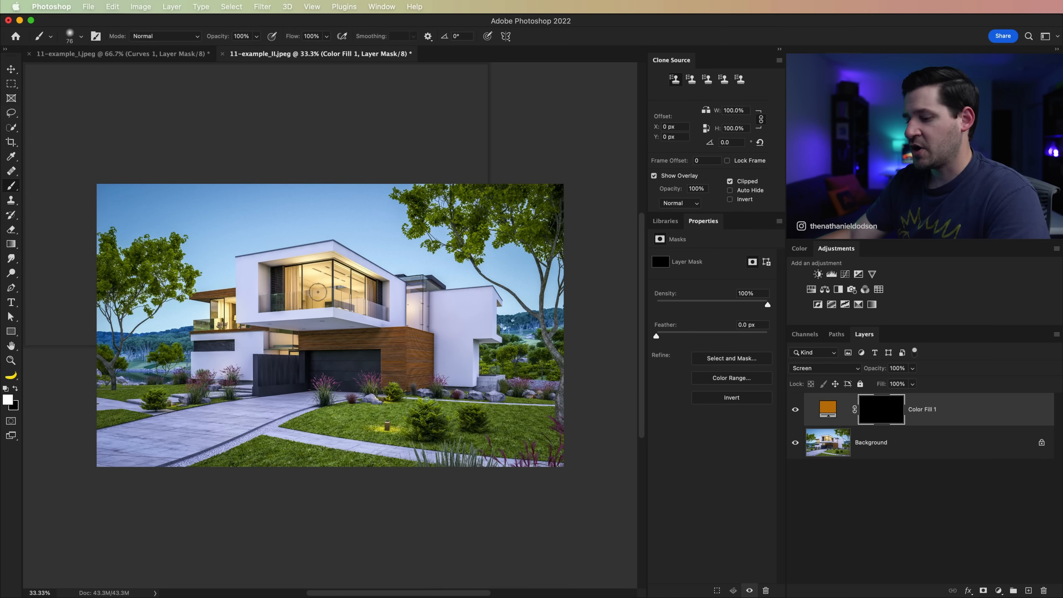
key("bracketright")
key("bracketright")
key("bracketright")
key("bracketright")
key("bracketright")
key("bracketright")
key("bracketright")
key("bracketright")
key("bracketright")
key("bracketright")
key("bracketright")
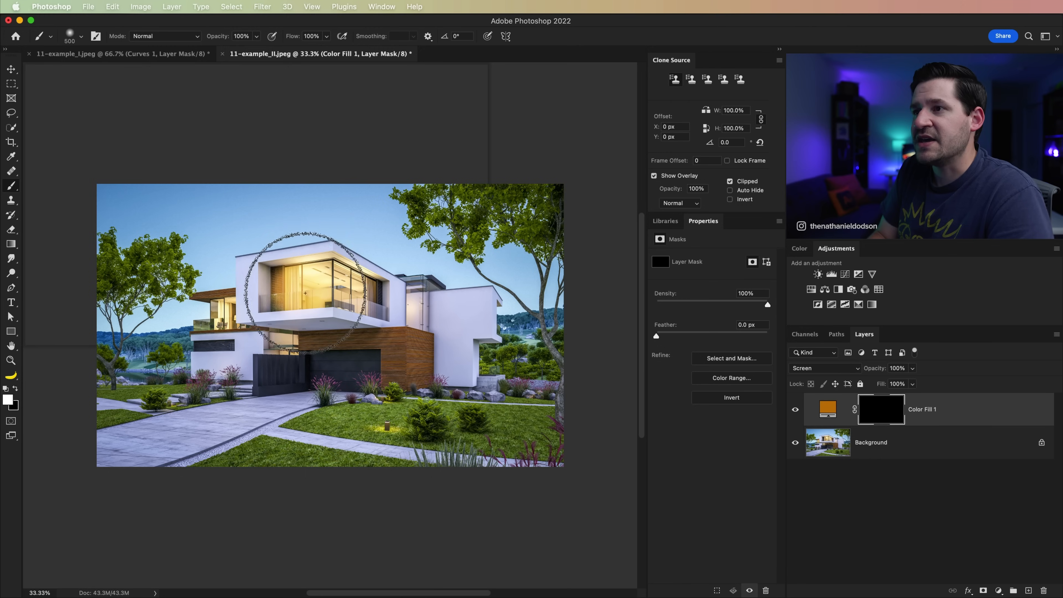
Paint white on the fill layer's mask over the house's lit windows and entrance to add a warm glow
left_click_drag(283, 294, 368, 297)
left_click(408, 312)
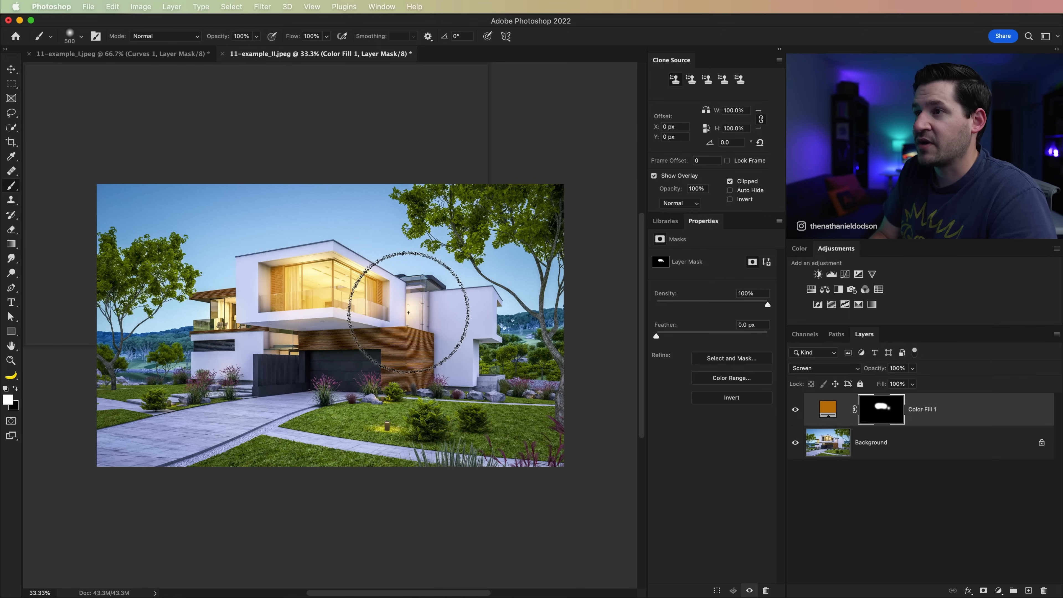
left_click(285, 346)
left_click(222, 313)
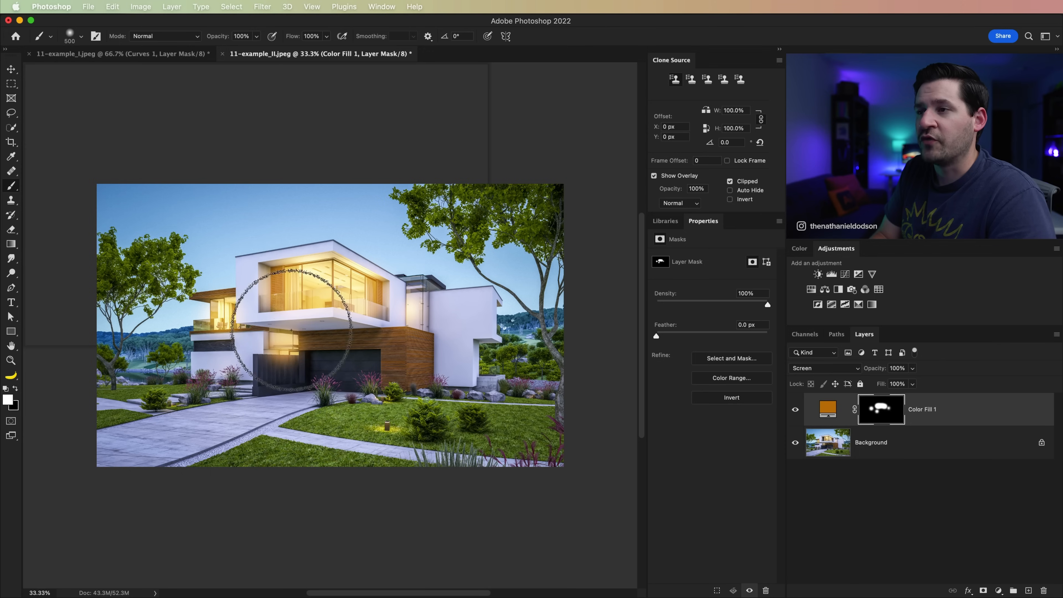
key("v")
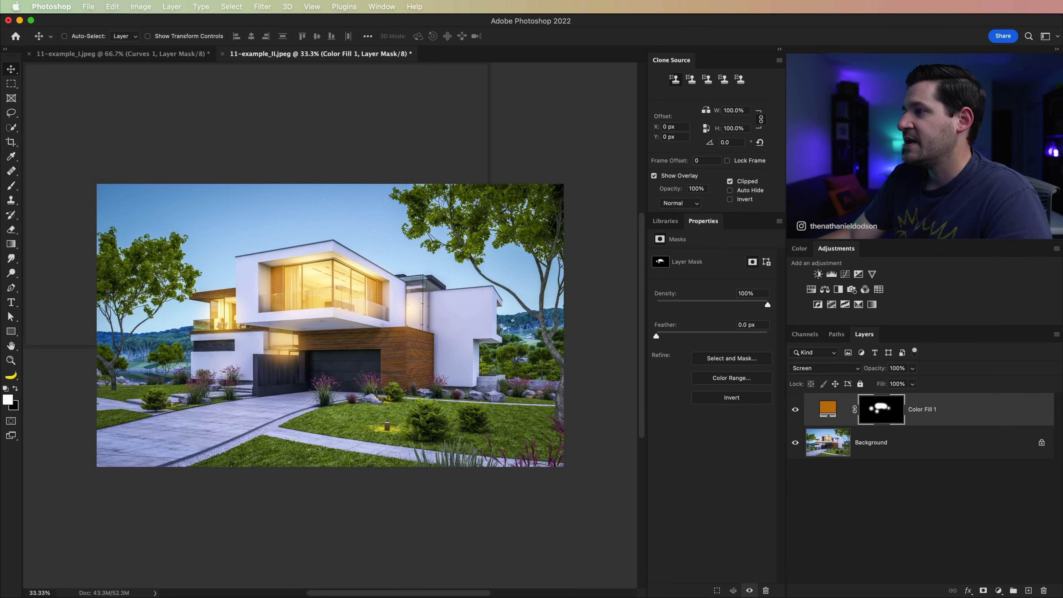
Split the underlying layer's dark Blend If slider to 26 / 124 for the orange fill layer
double_click(984, 415)
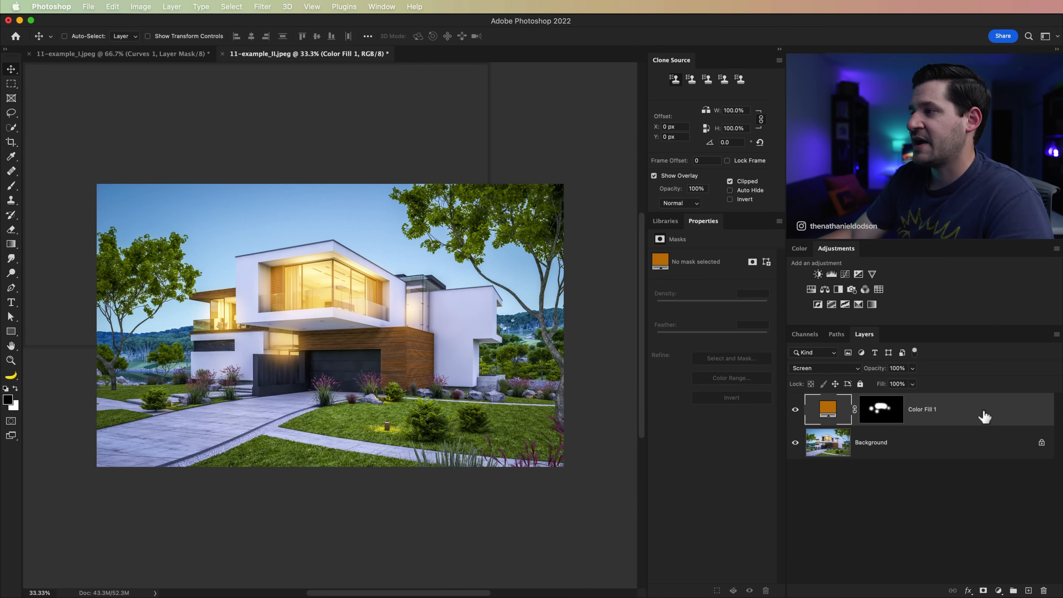
mouse_move(663, 295)
left_mouse_down()
mouse_move(654, 292)
mouse_move(668, 294)
left_mouse_up()
mouse_move(561, 521)
left_mouse_down()
mouse_move(584, 524)
mouse_move(544, 526)
mouse_move(576, 523)
left_mouse_up()
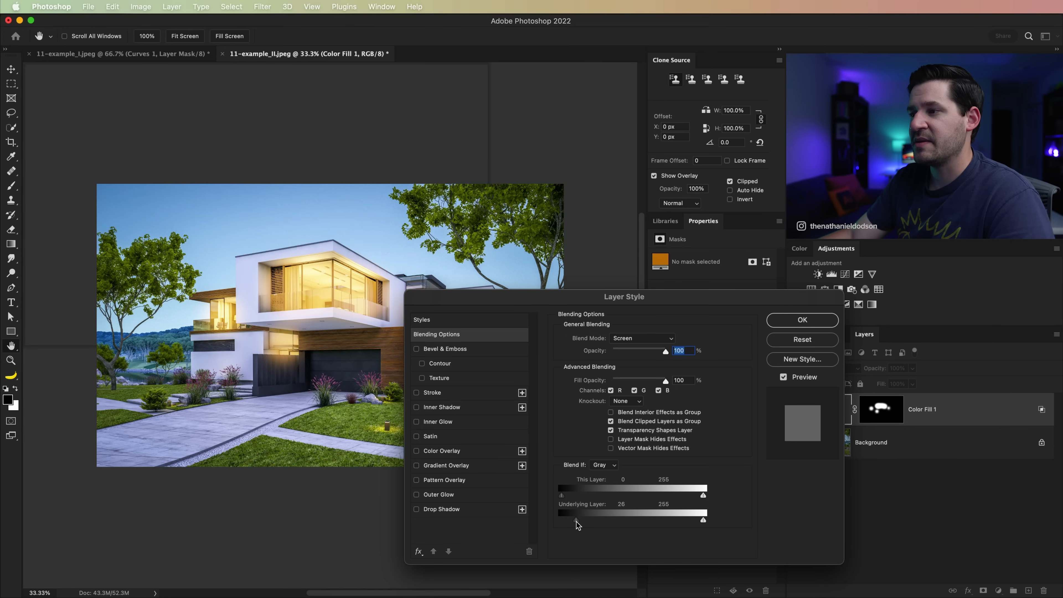
left_click_drag(588, 523, 628, 521)
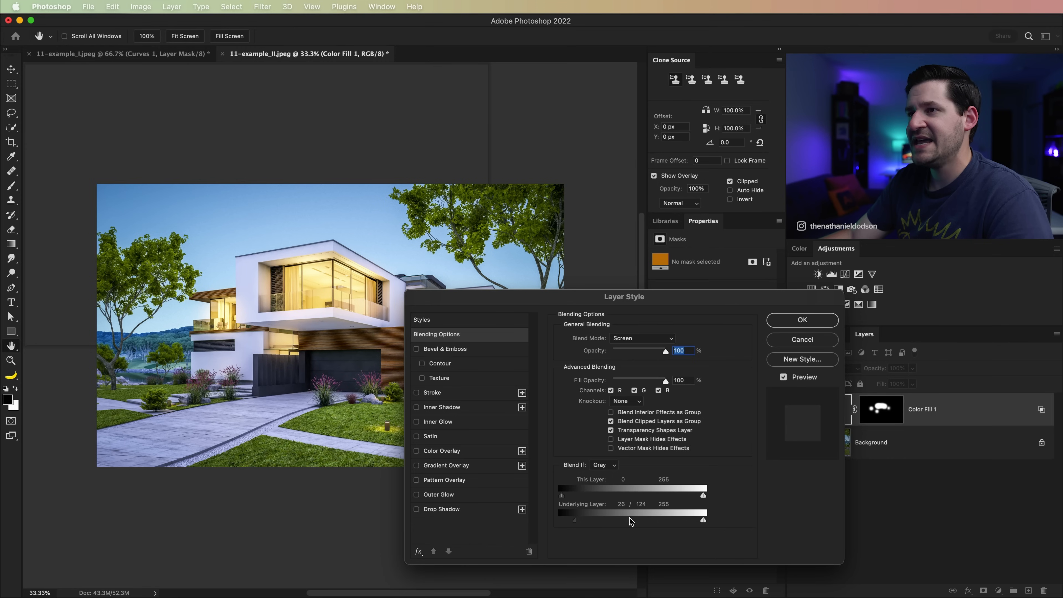
Set the orange fill layer's blend mode to Soft Light and toggle its visibility to compare the glow
left_click(632, 339)
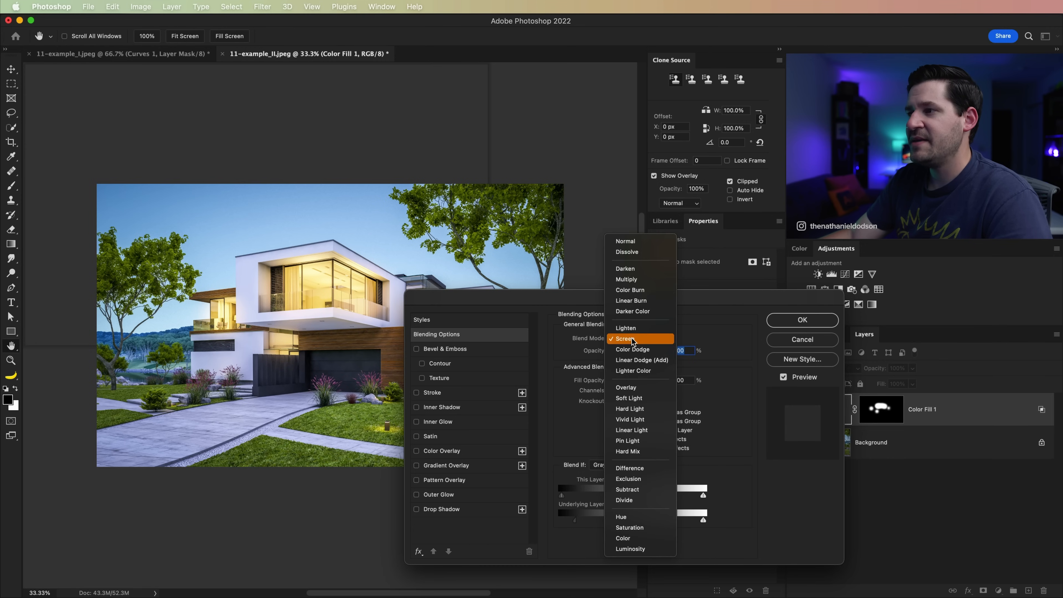
left_click(641, 400)
left_click(796, 324)
left_click(796, 412)
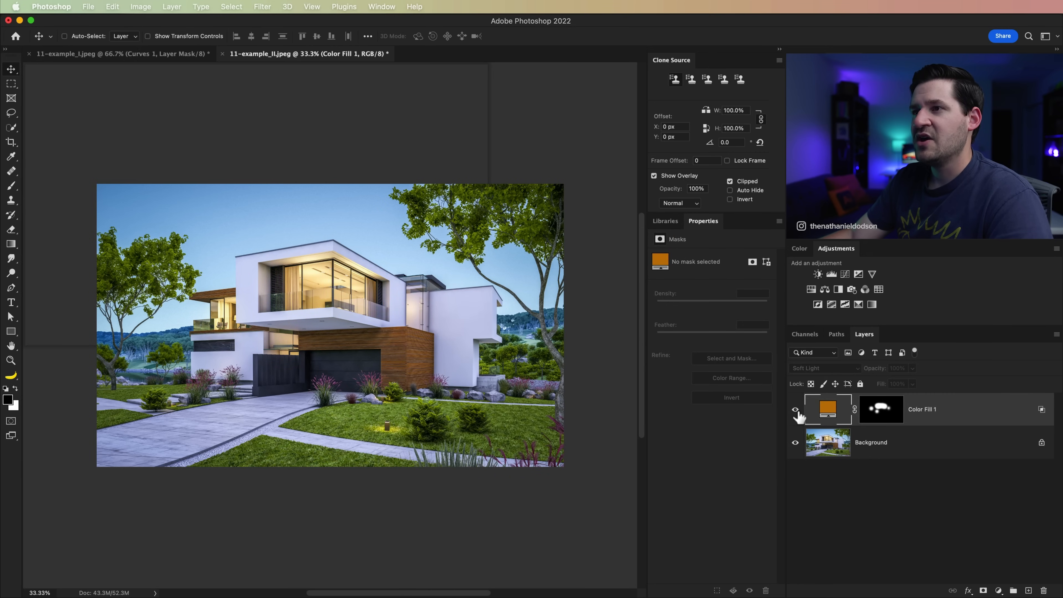
left_click(795, 411)
left_click(795, 411)
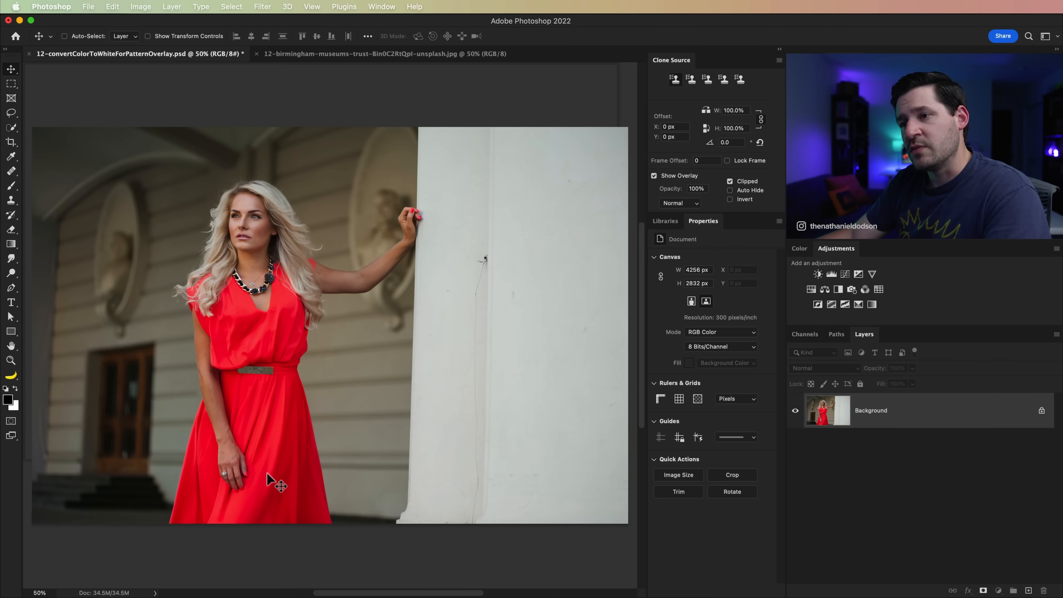
View the bird pattern image, return to the portrait, and select the red dress with Color Range at a Fuzziness of 147
left_click(402, 53)
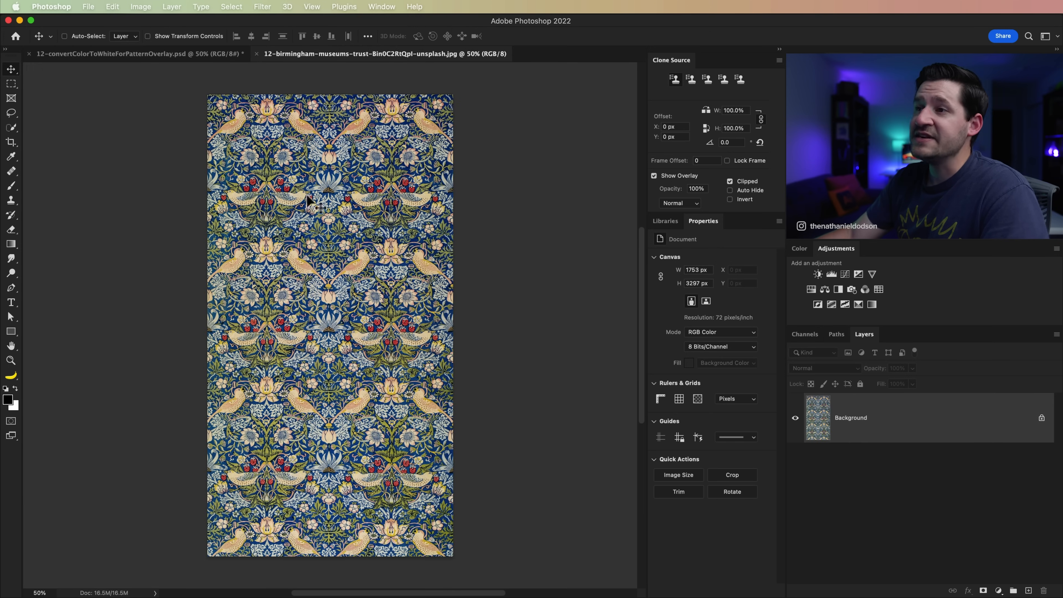
left_click(201, 57)
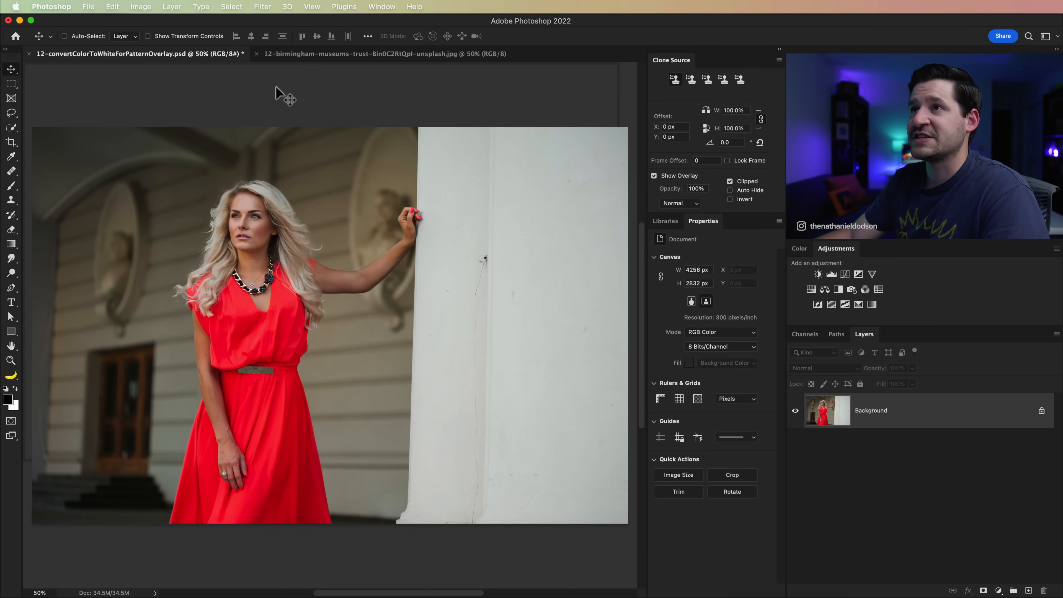
left_click(236, 6)
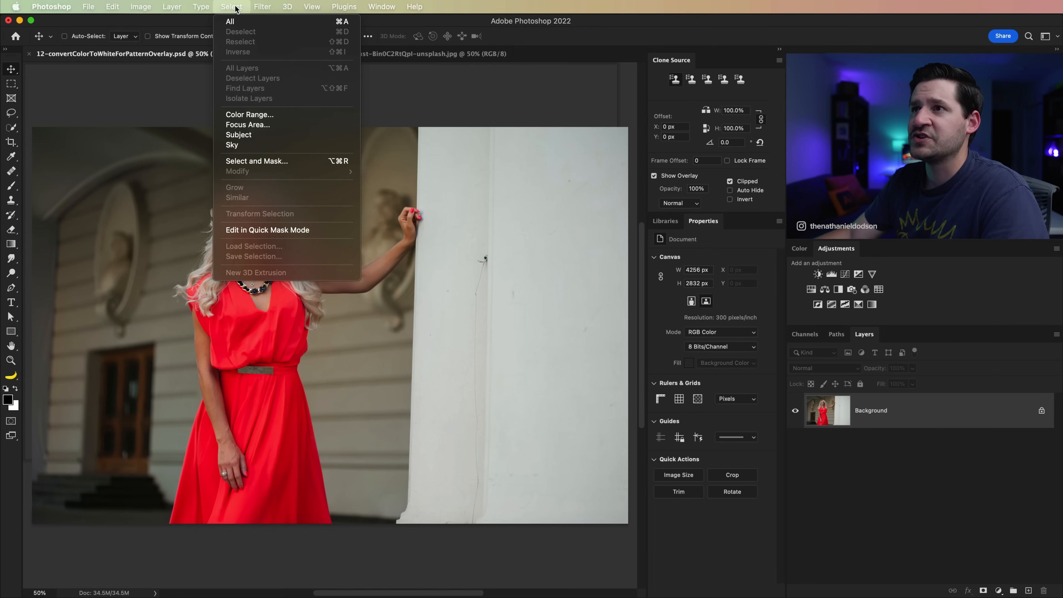
left_click(257, 109)
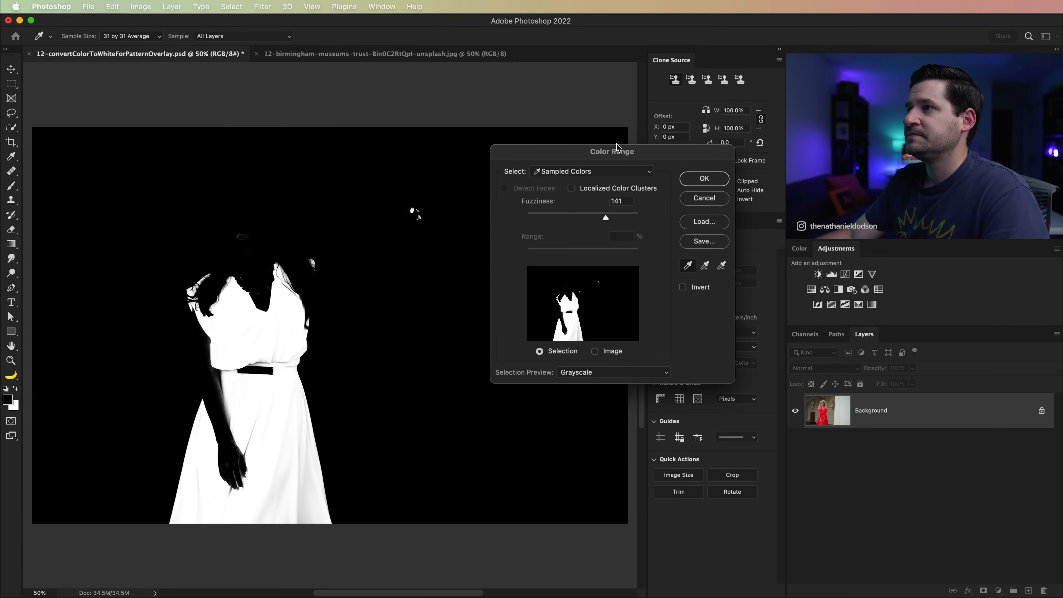
left_click_drag(616, 146, 621, 256)
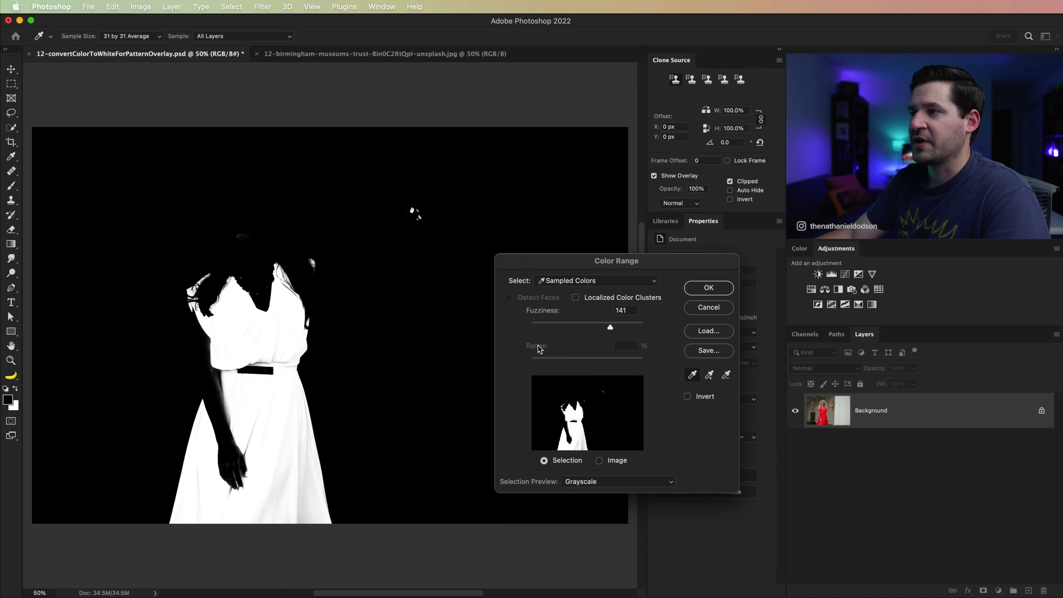
left_click_drag(611, 327, 612, 327)
scroll(244, 482, "up", 5)
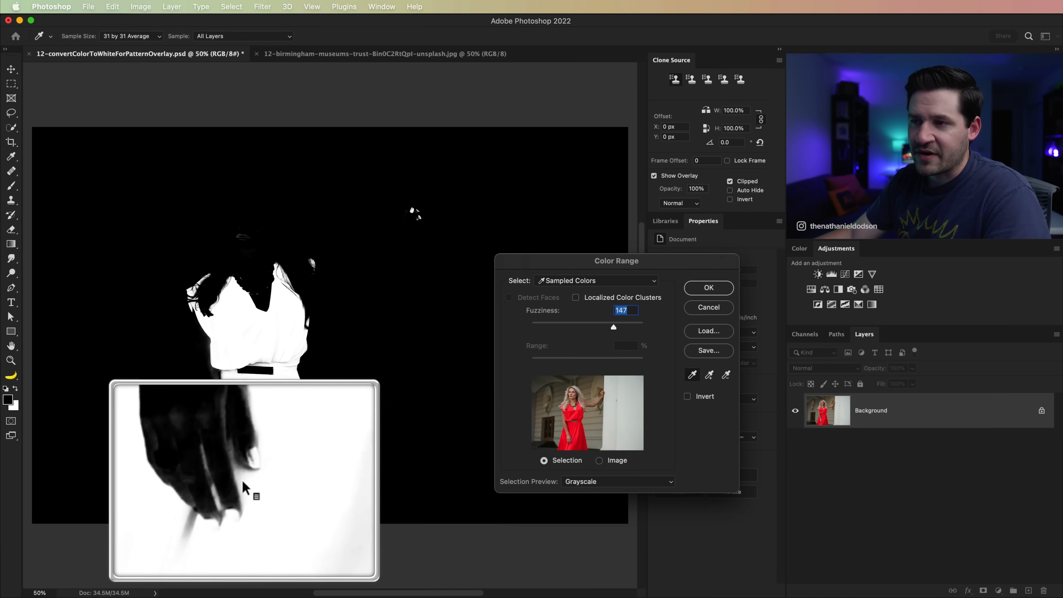
left_click(708, 288)
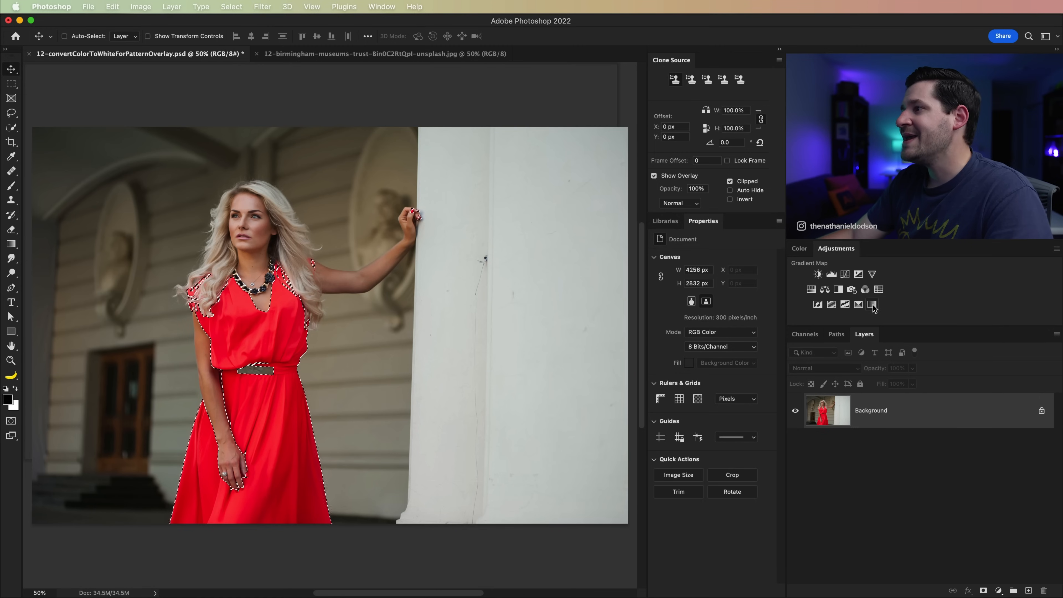
Add a Gradient Map adjustment layer masked to the selected dress
left_click(171, 7)
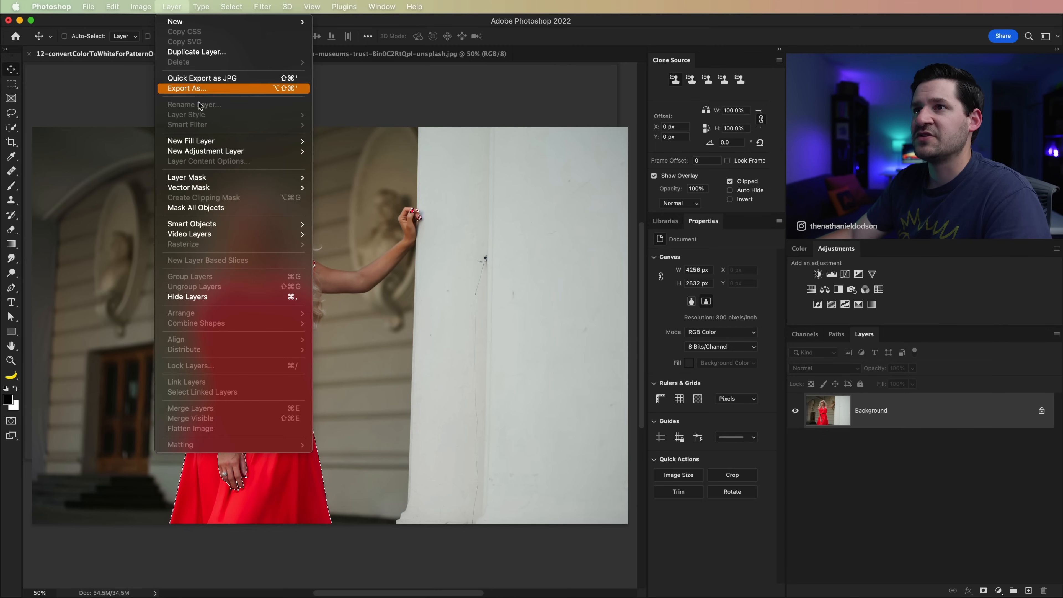
mouse_move(250, 151)
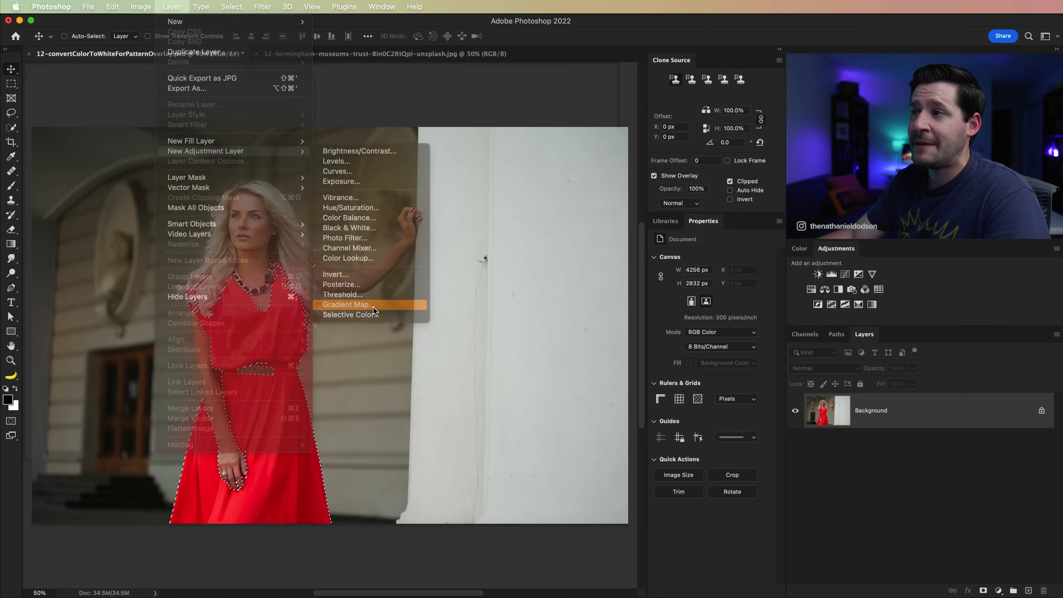
left_click(374, 304)
left_click(506, 366)
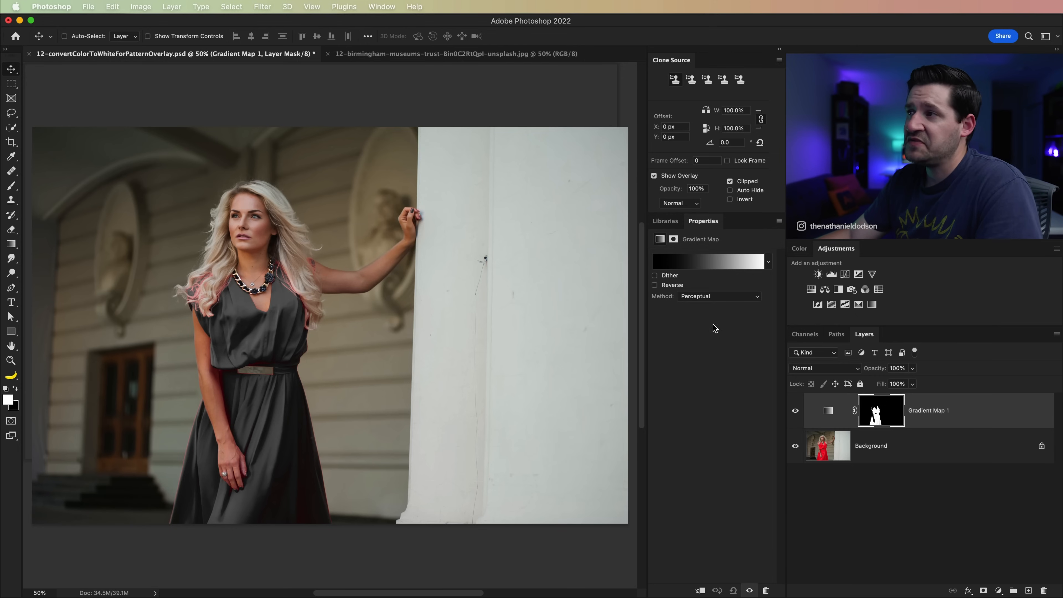
Edit the gradient map, shifting the midpoint close to the black stop and the black stop to about 4%, to lighten the dress
left_click(710, 267)
left_click_drag(404, 310, 577, 231)
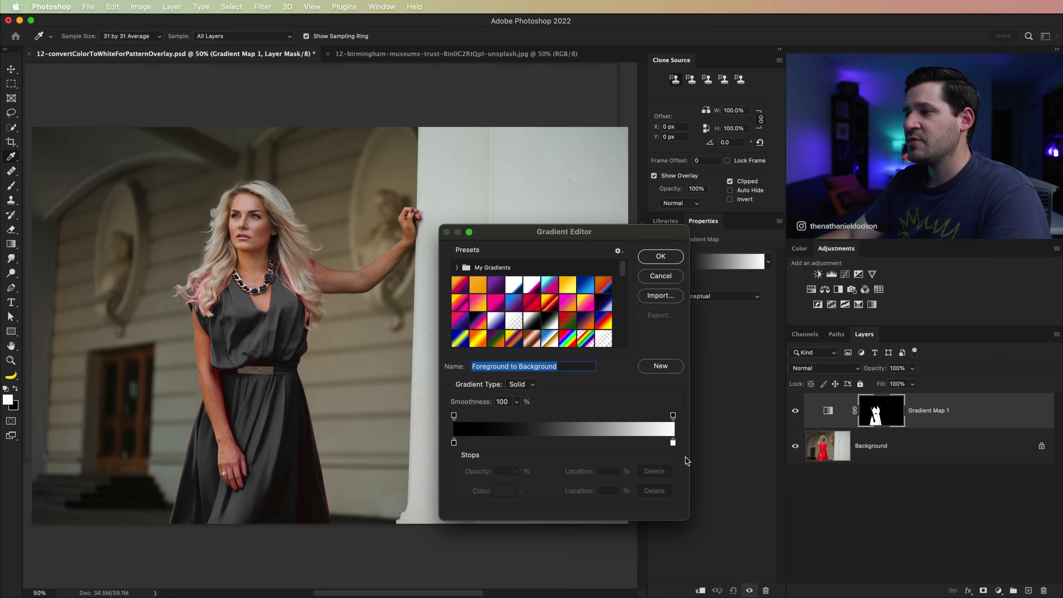
left_click(672, 442)
left_click(564, 439)
left_click_drag(565, 440, 486, 440)
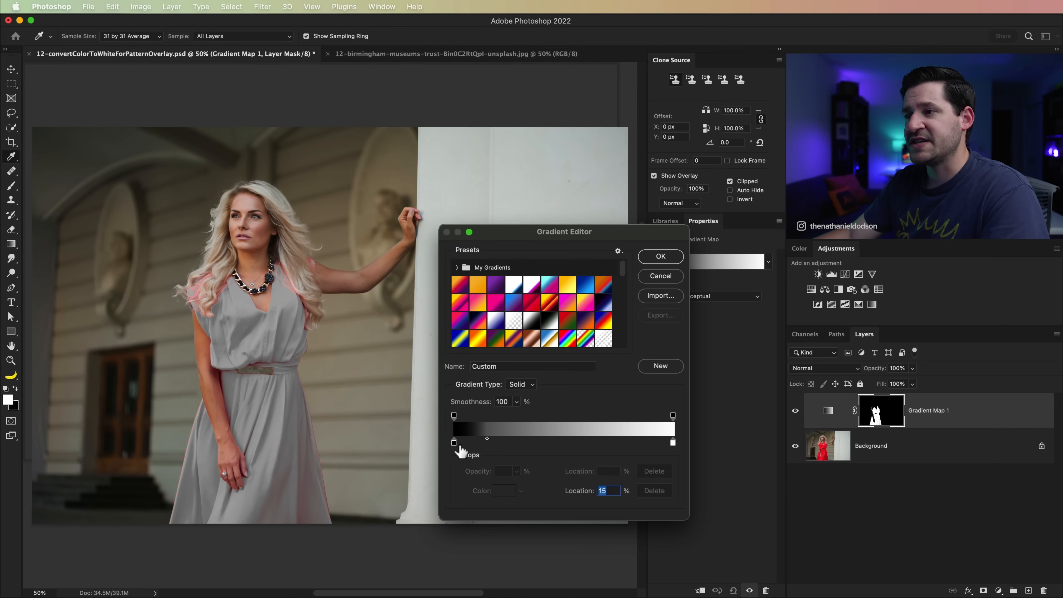
left_click_drag(454, 444, 462, 446)
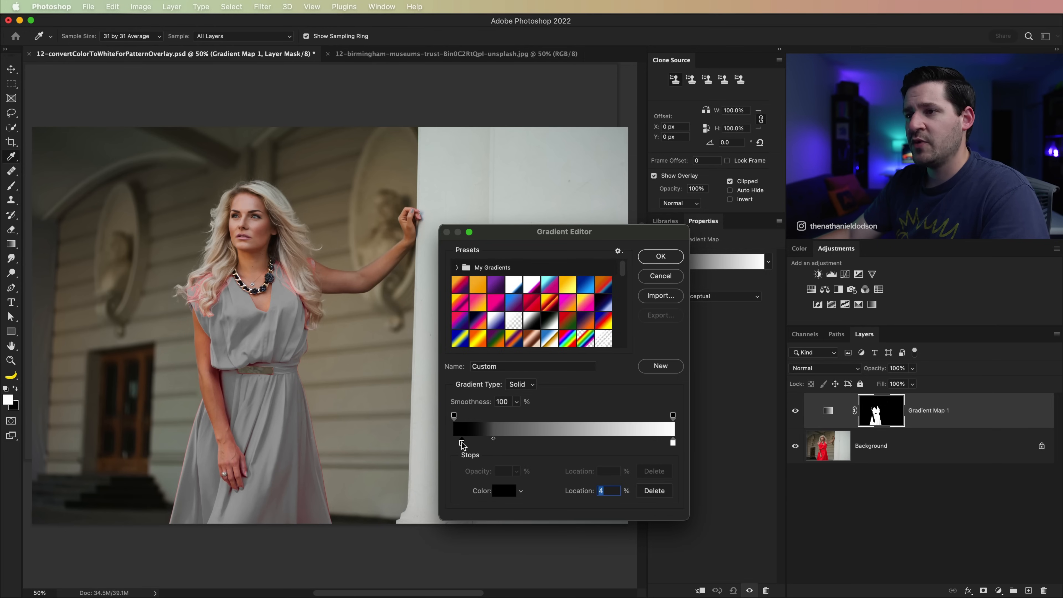
left_click_drag(495, 440, 486, 441)
Move the gradient's white stop to 60% and accept the edited gradient
left_click_drag(671, 443, 617, 444)
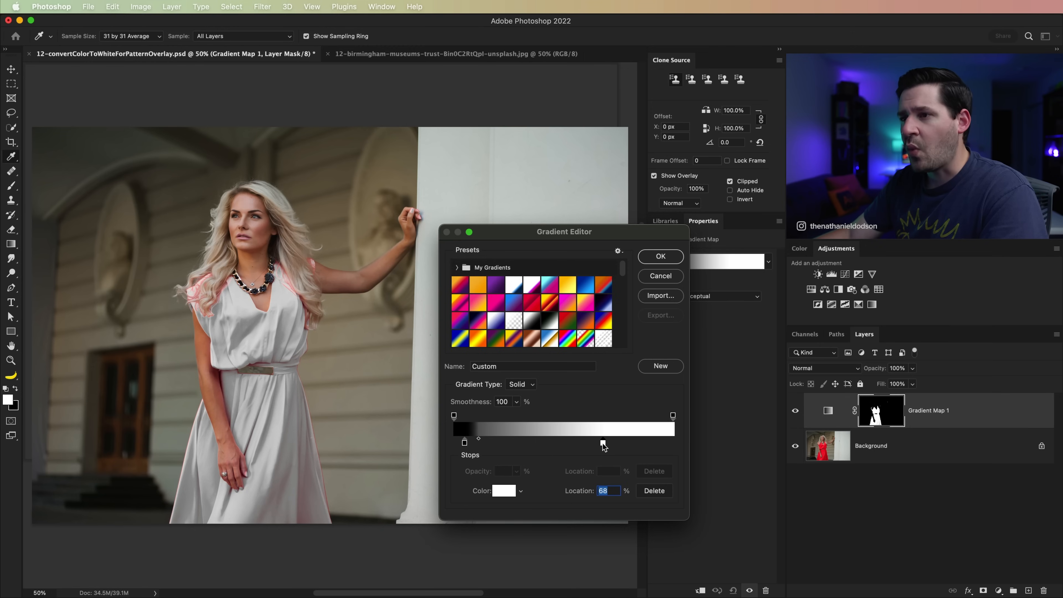
left_click_drag(598, 446, 595, 445)
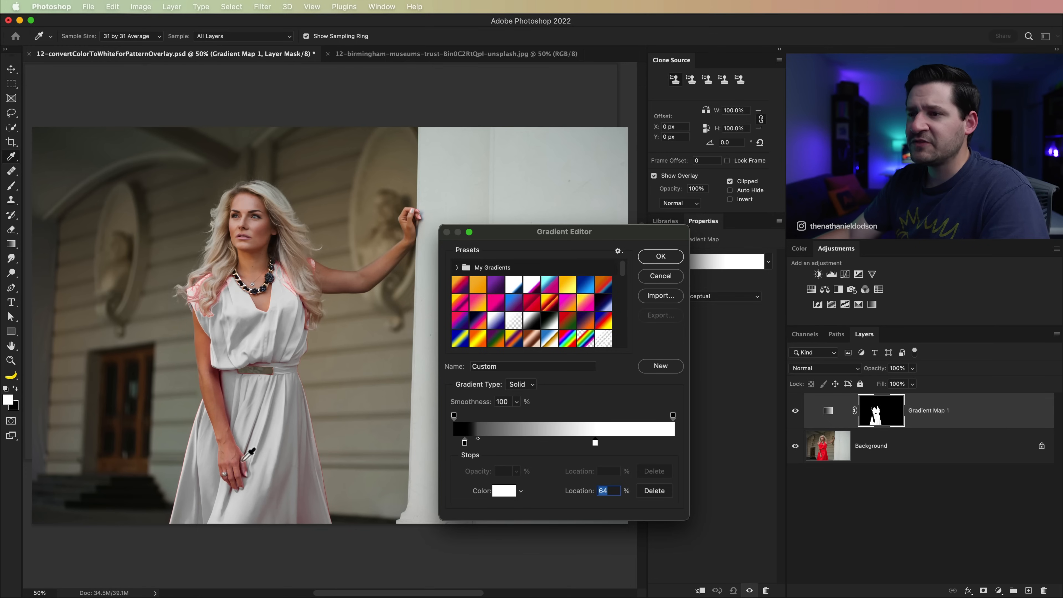
left_click_drag(596, 448, 584, 447)
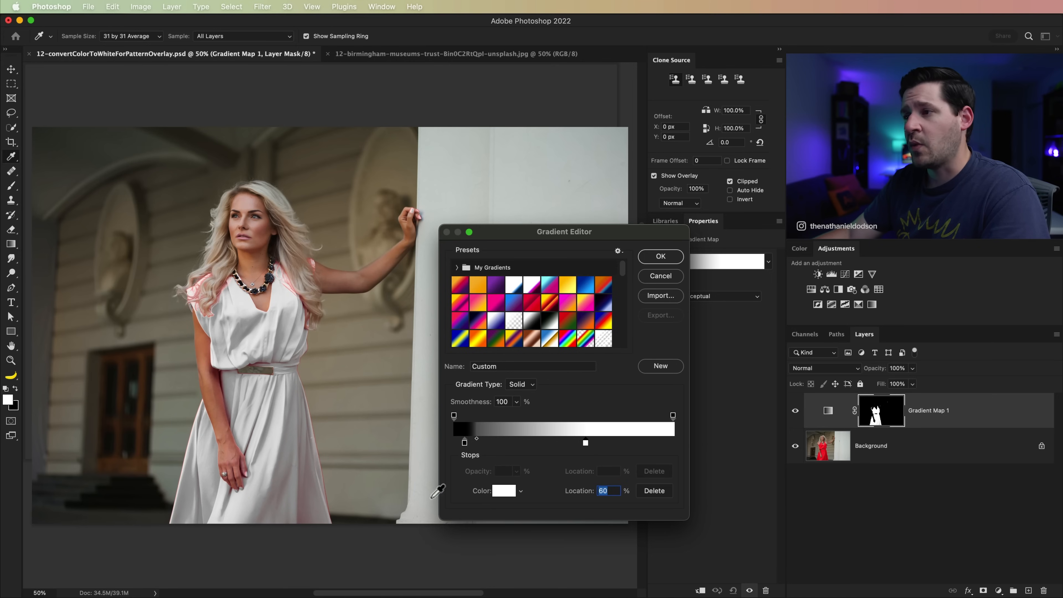
left_click(660, 256)
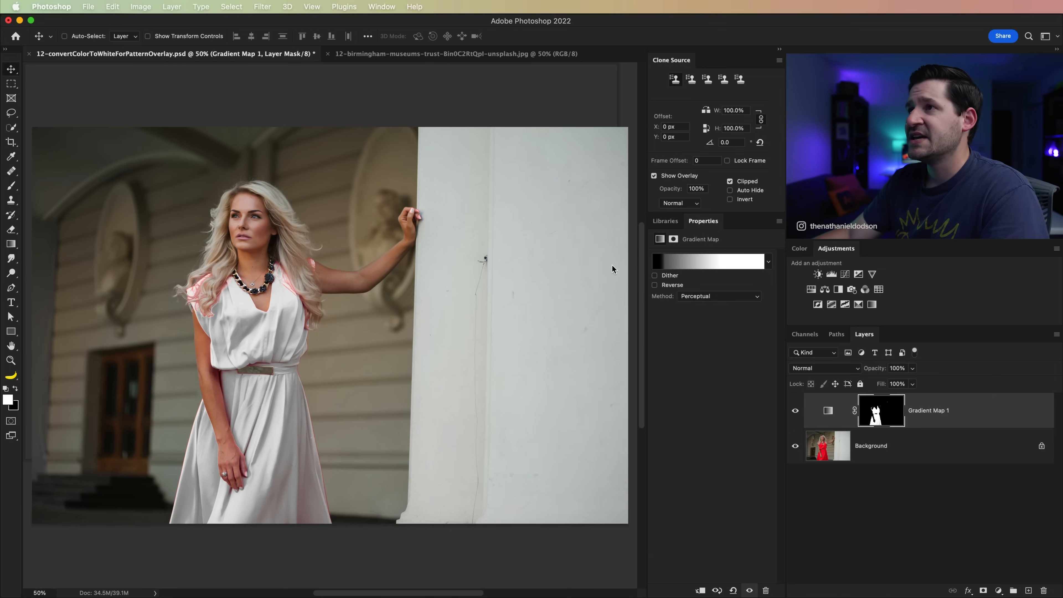
Select and copy the entire bird pattern image
left_click(438, 54)
key("super+a")
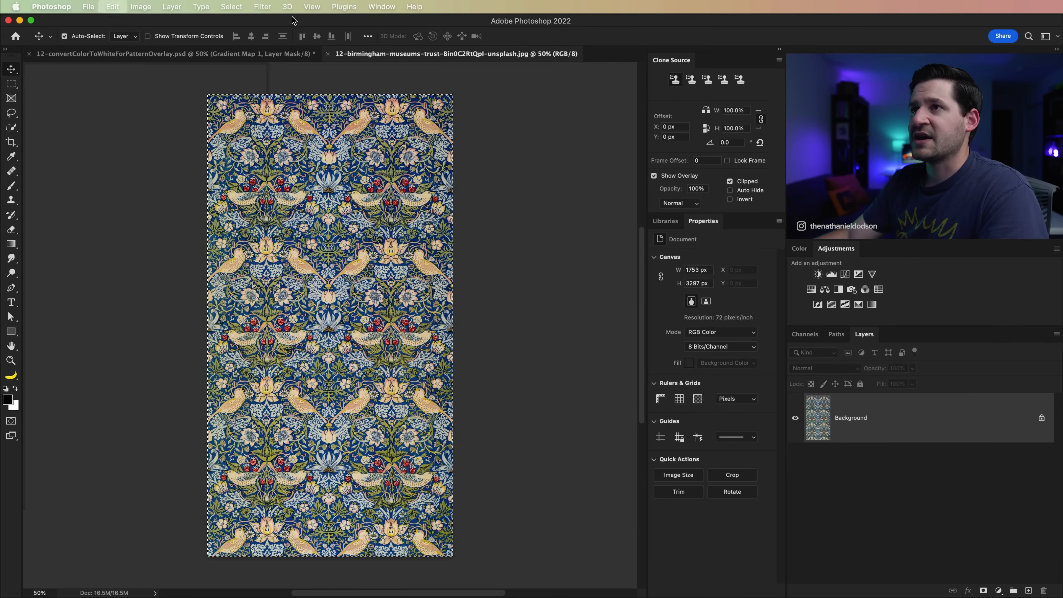
left_click(232, 6)
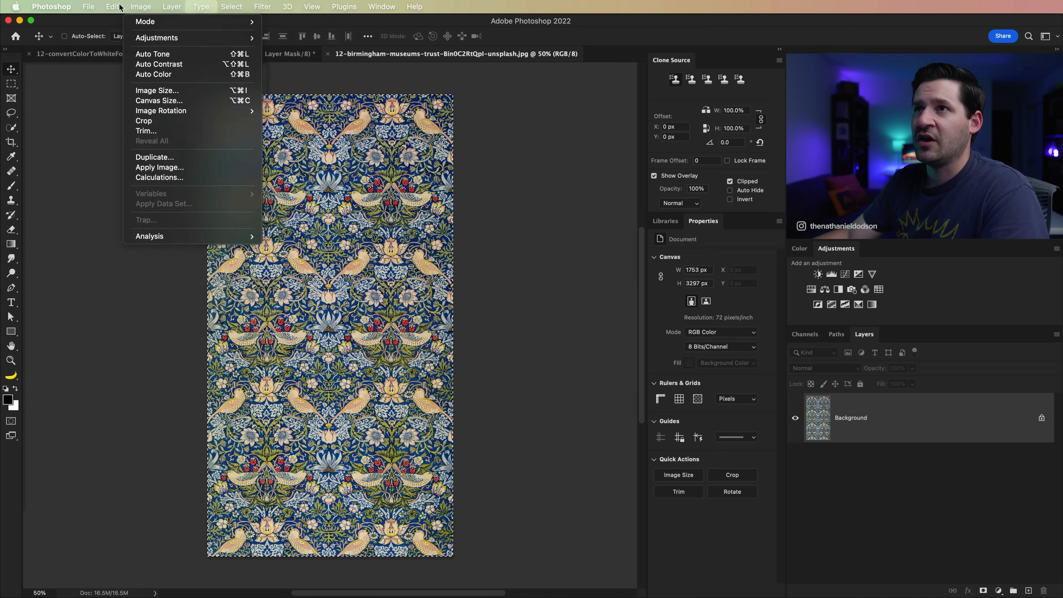
left_click(136, 88)
Paste the pattern into the portrait document and position it over the dress
left_click(159, 52)
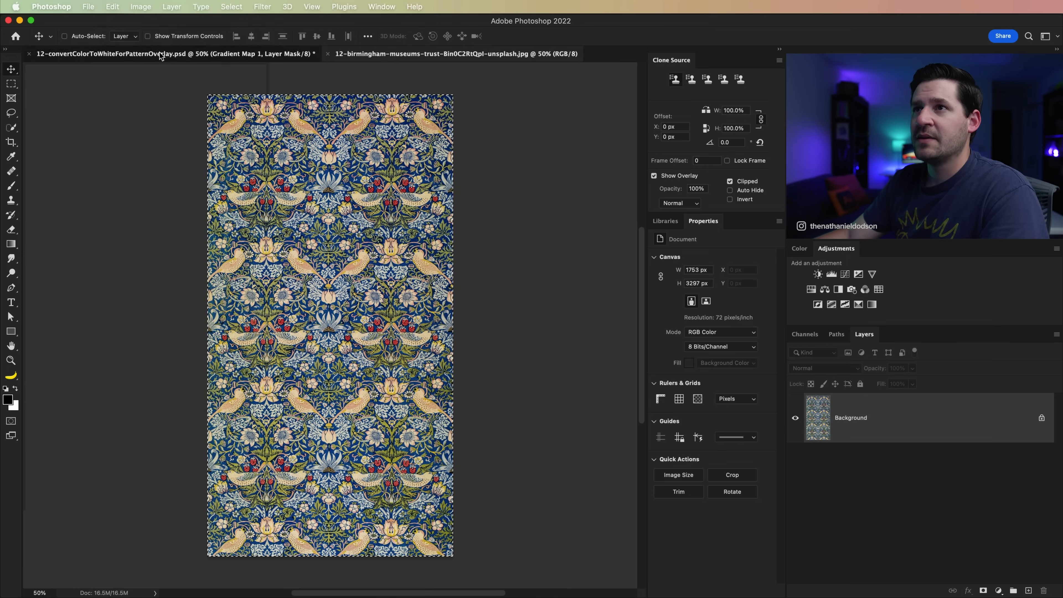
left_click(112, 7)
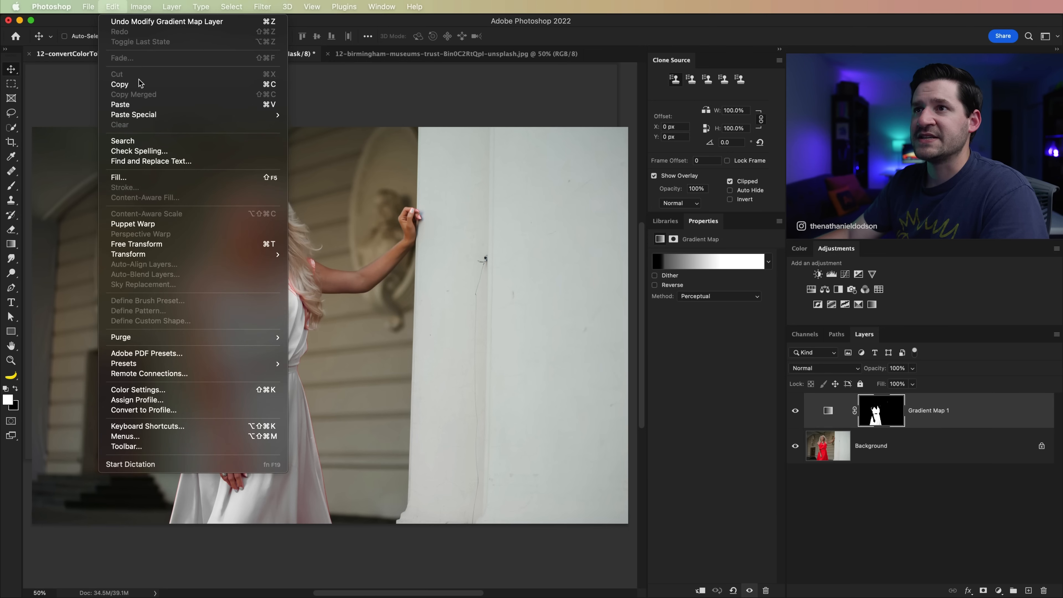
left_click(150, 105)
left_click_drag(374, 326, 303, 385)
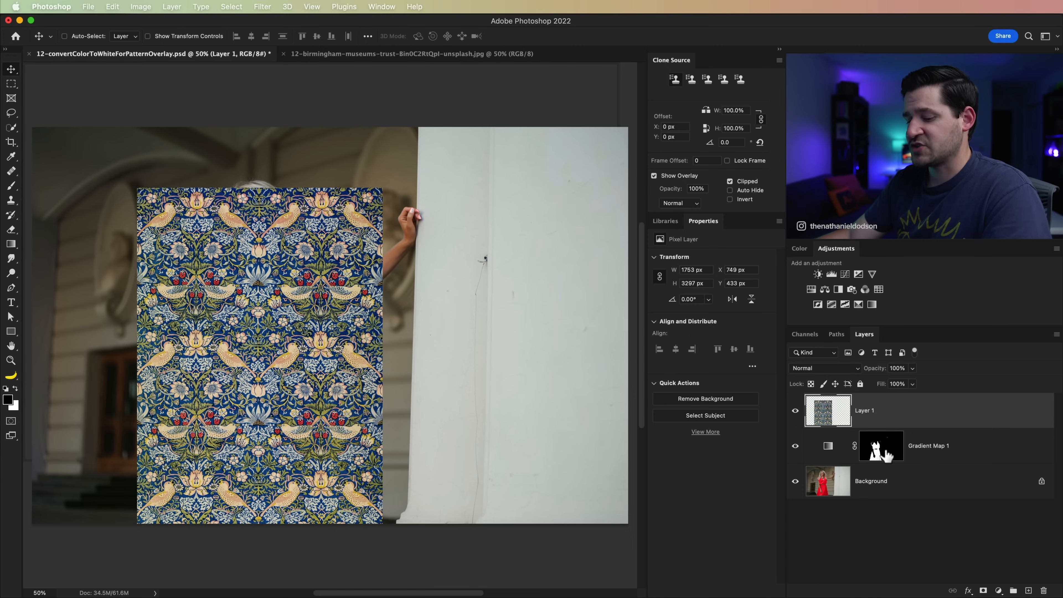
Copy the gradient map's mask onto the pattern layer, unlink it, and reposition the pattern within the dress at X 801 px, Y 281 px
left_click_drag(881, 456, 886, 414)
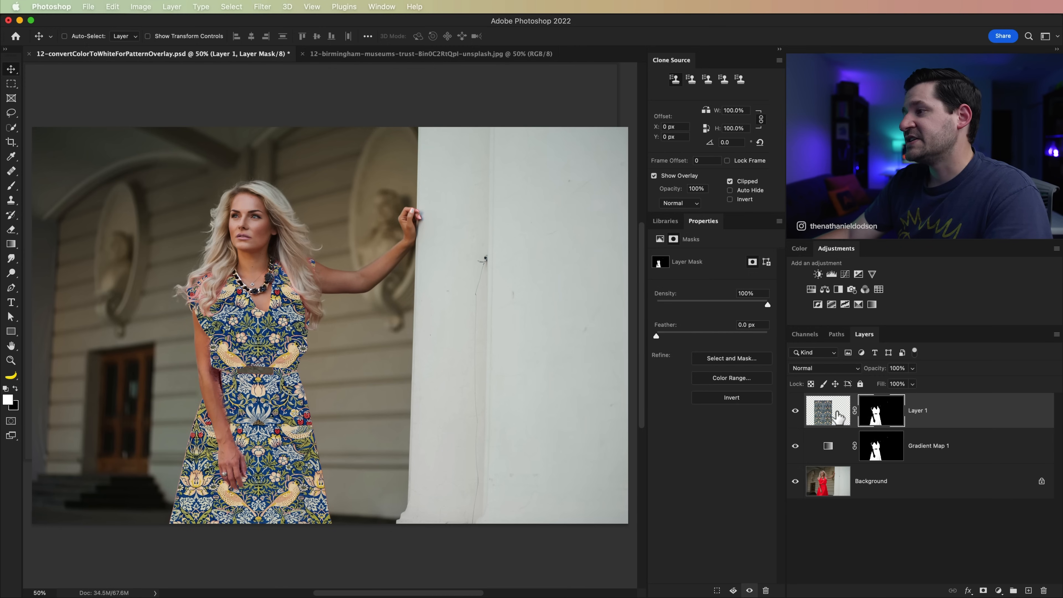
left_click(855, 410)
left_click(833, 411)
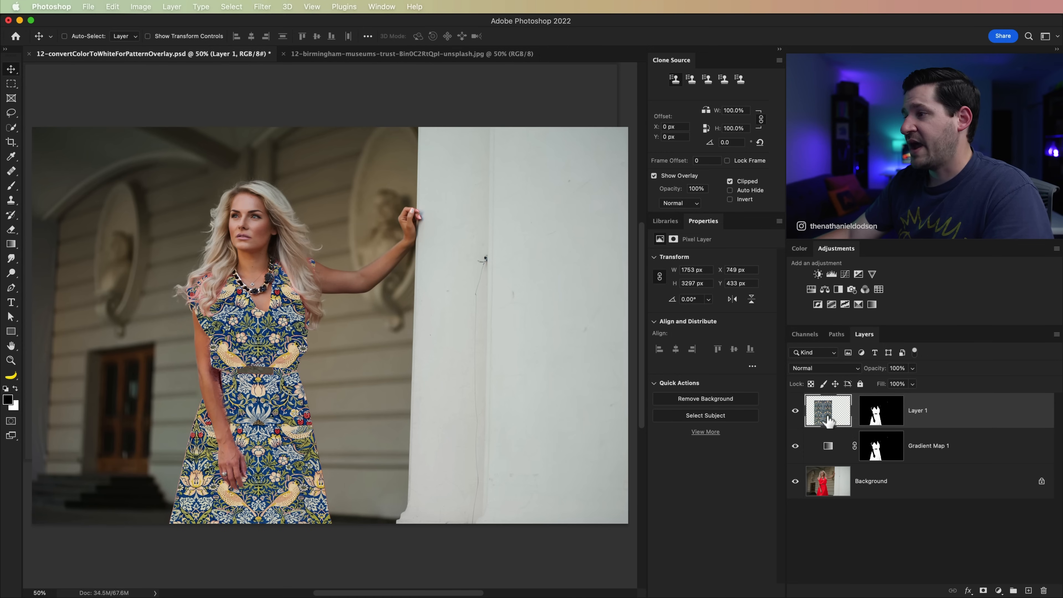
left_click_drag(289, 426, 272, 393)
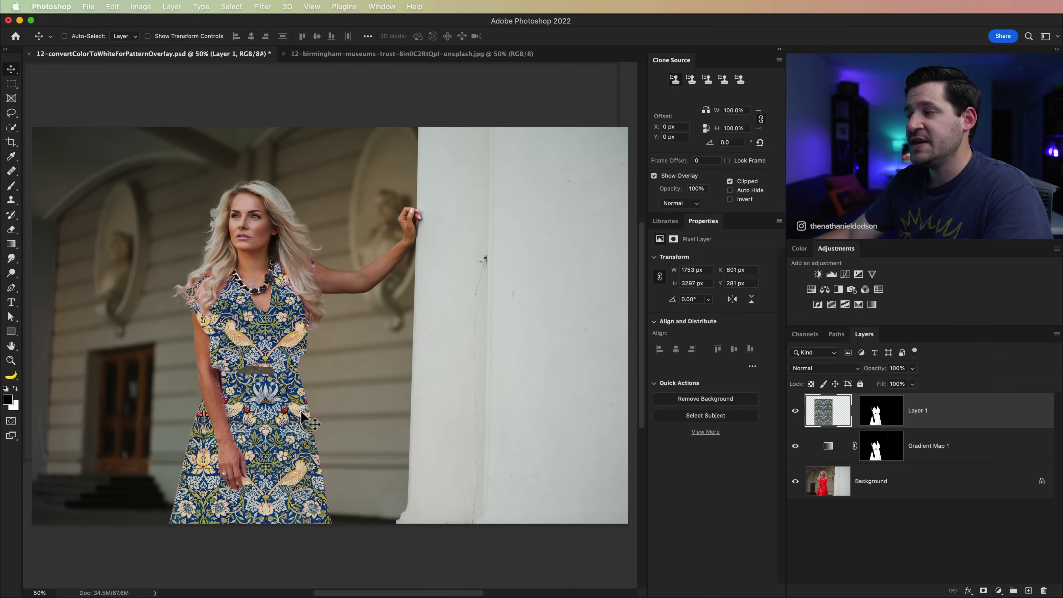
Set the pattern layer's blend mode to Multiply and split its This Layer white Blend If slider to 105 / 255
left_click(824, 369)
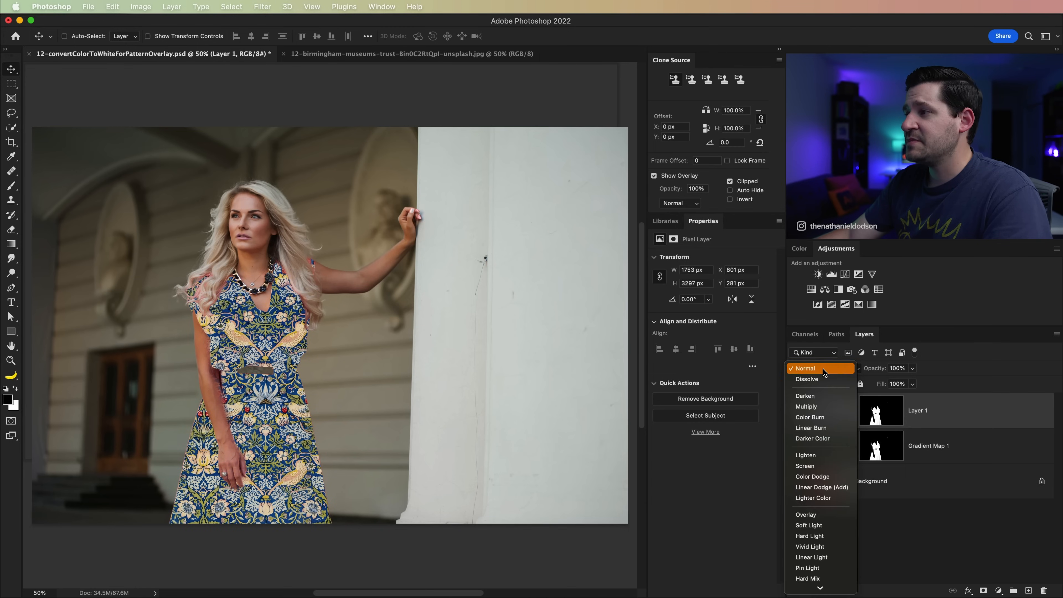
left_click(814, 406)
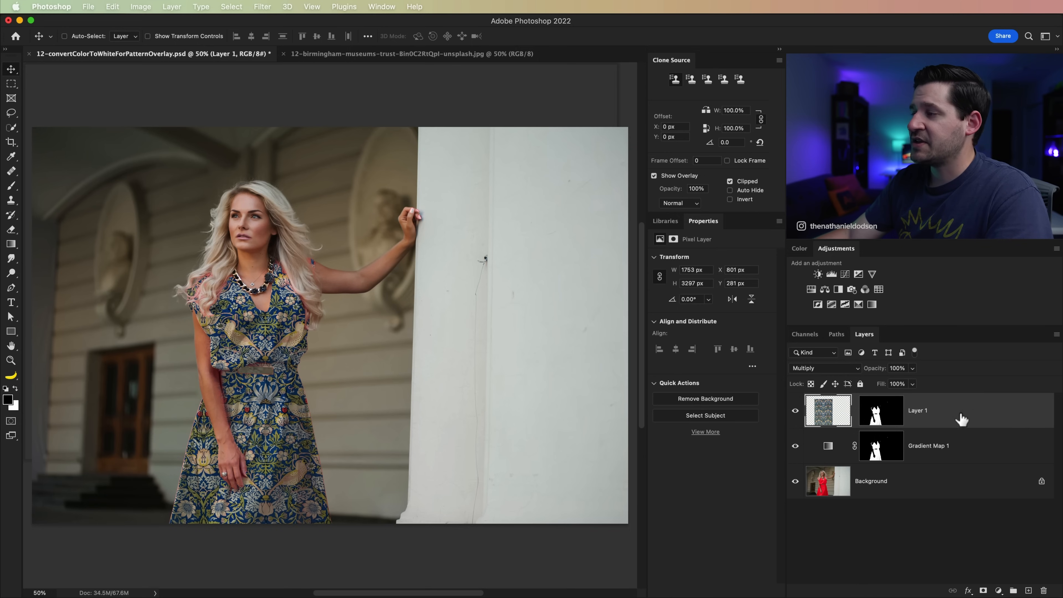
double_click(981, 418)
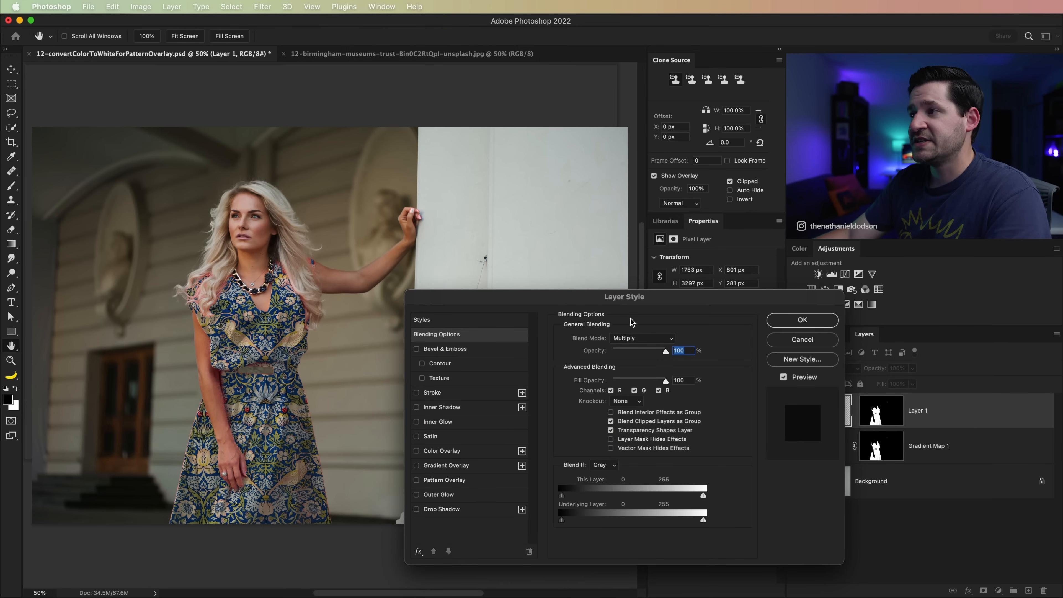
left_click_drag(639, 304, 651, 312)
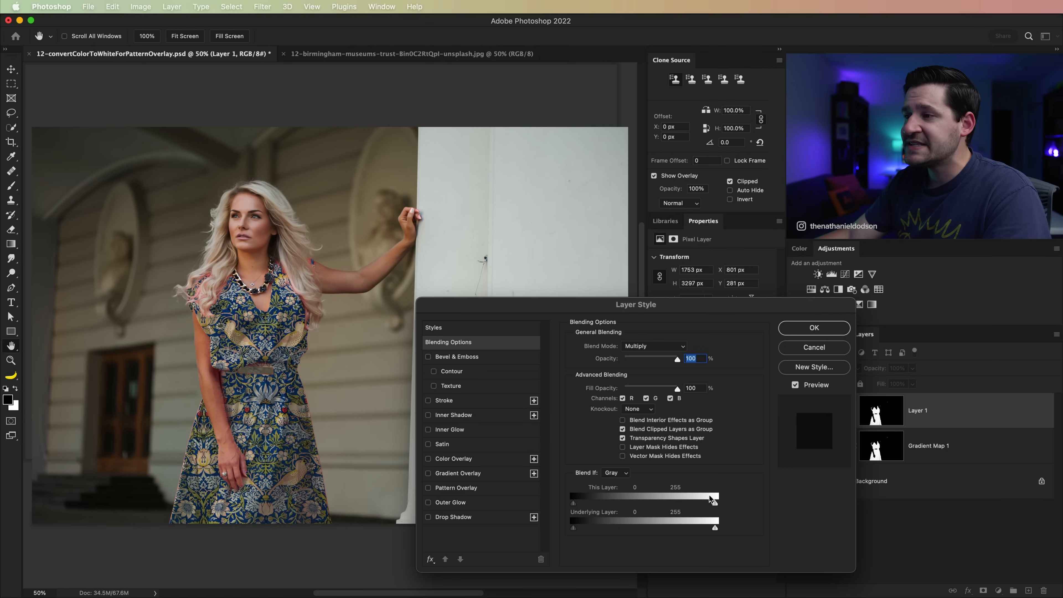
key("alt")
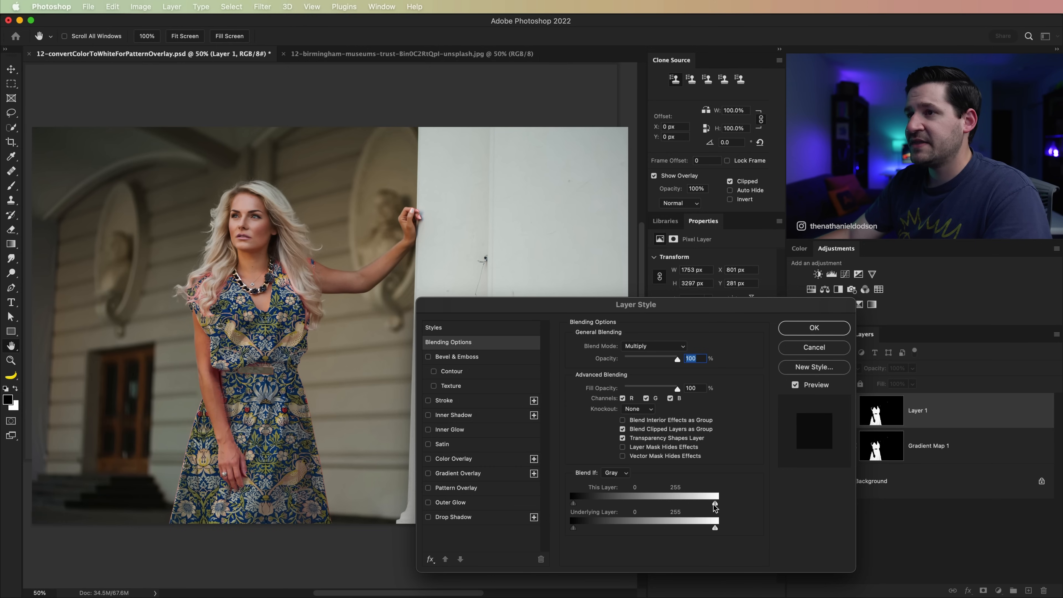
left_click_drag(677, 502, 640, 505)
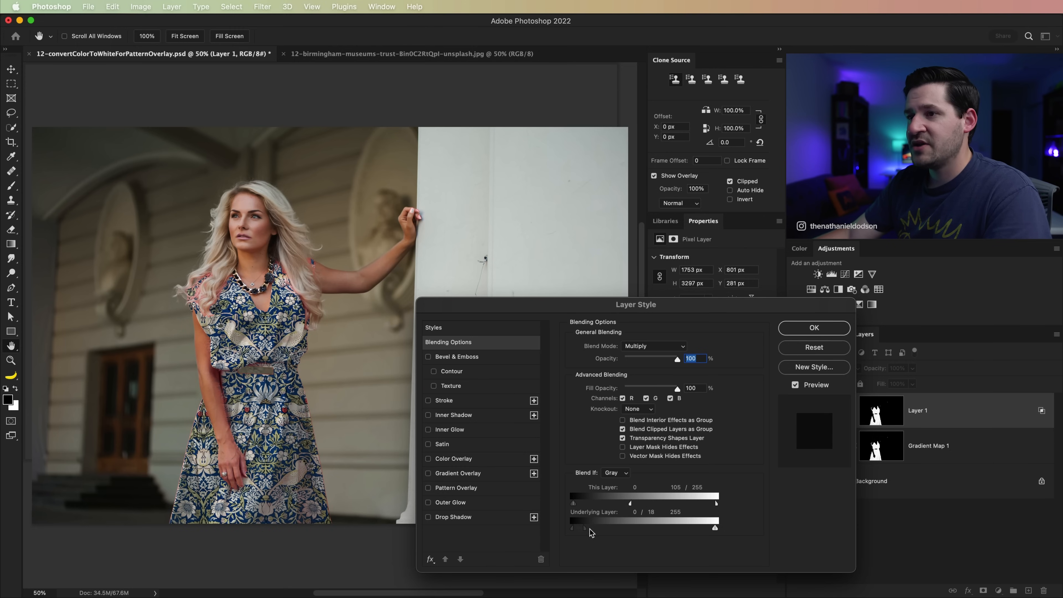
Split the Underlying Layer white Blend If slider to 212 / 255 and accept the blending options
left_click_drag(655, 528, 580, 521)
left_click_drag(713, 531, 692, 536)
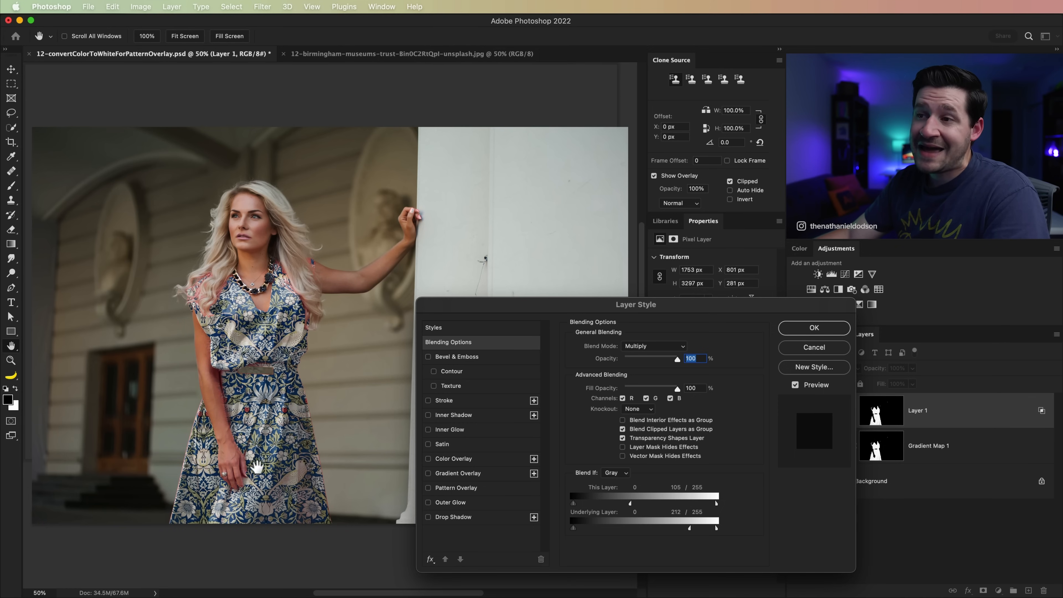
left_click(804, 331)
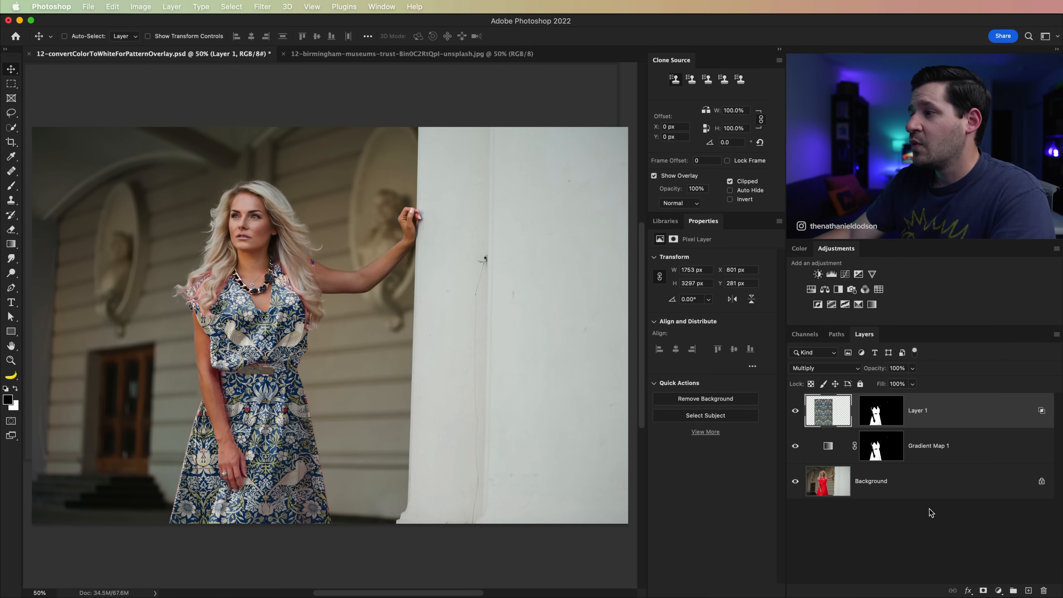
Compare the original red dress, the whitened dress and the patterned dress by toggling the visibility of the layers above the background
left_click(794, 481, "alt")
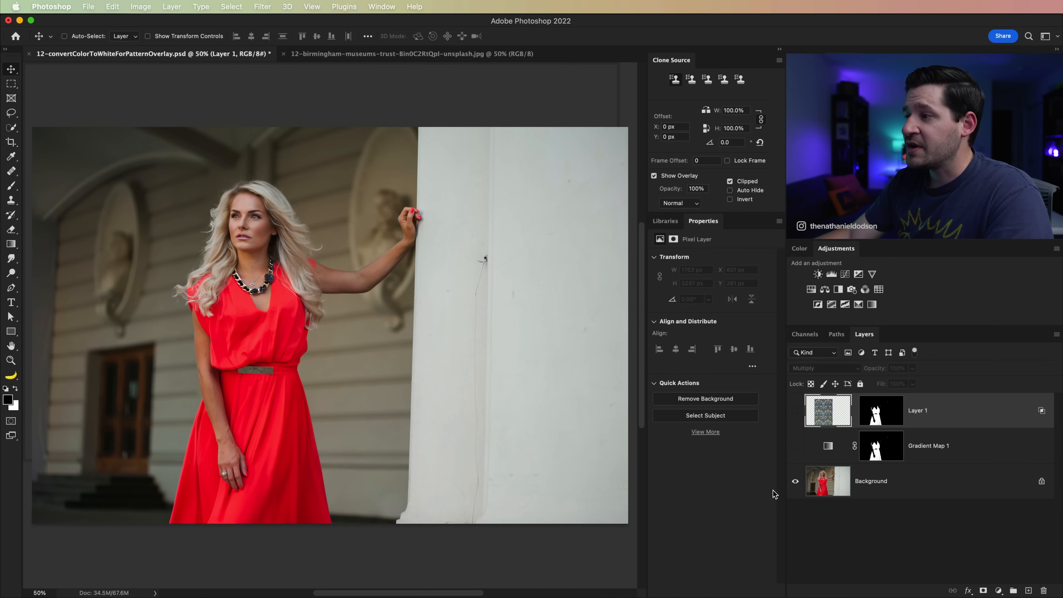
left_click(795, 445)
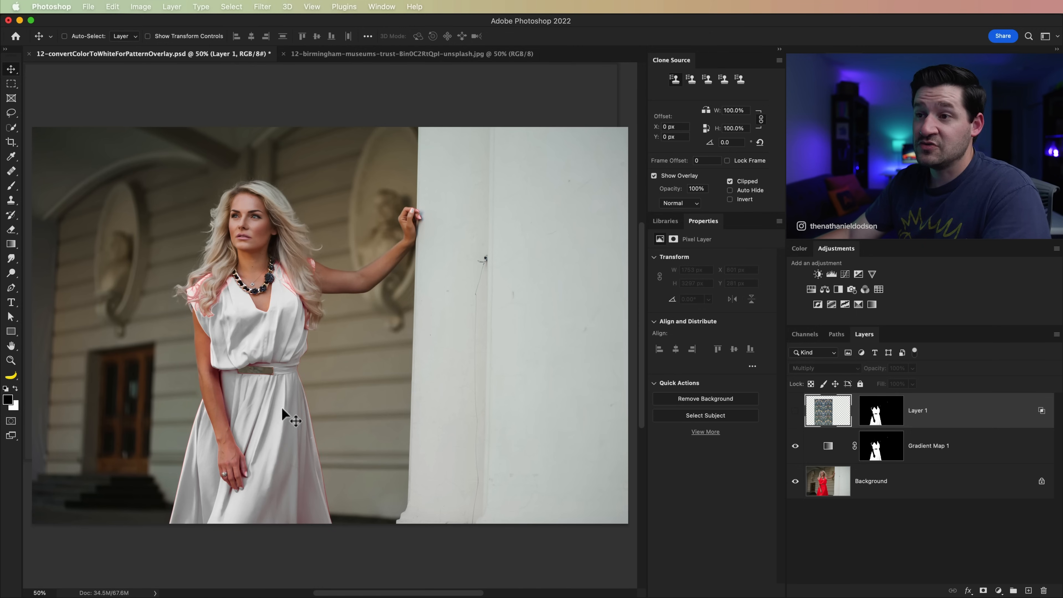
left_click(796, 411)
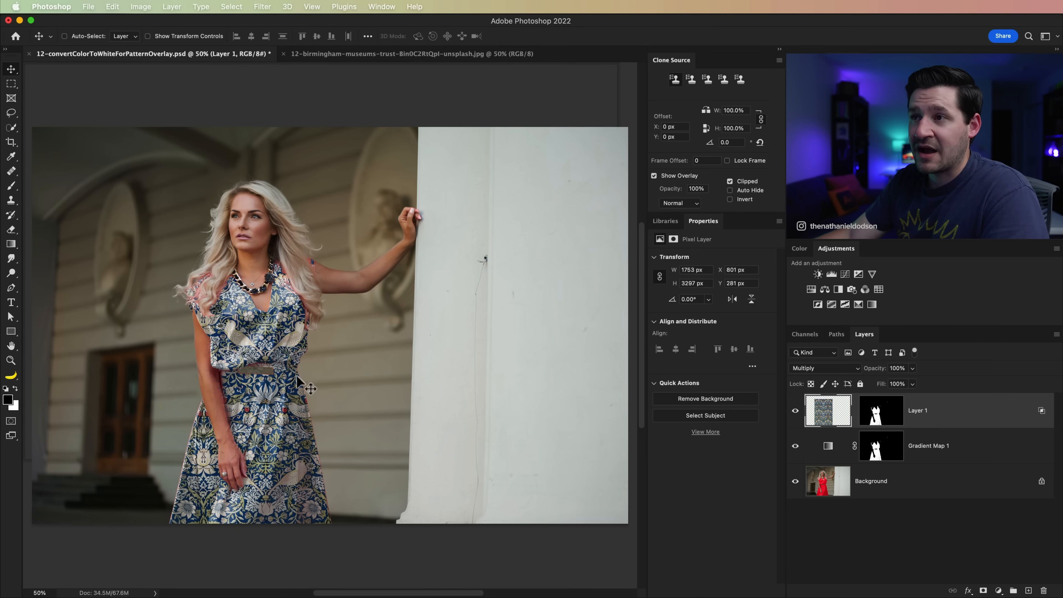
left_click(795, 410)
left_click(834, 458)
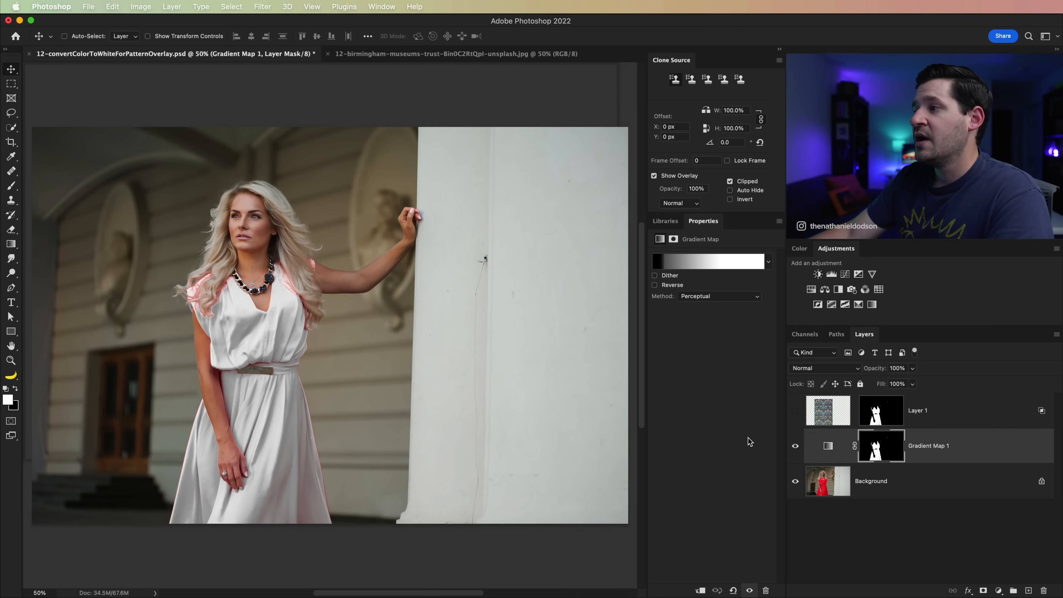
left_click(796, 414)
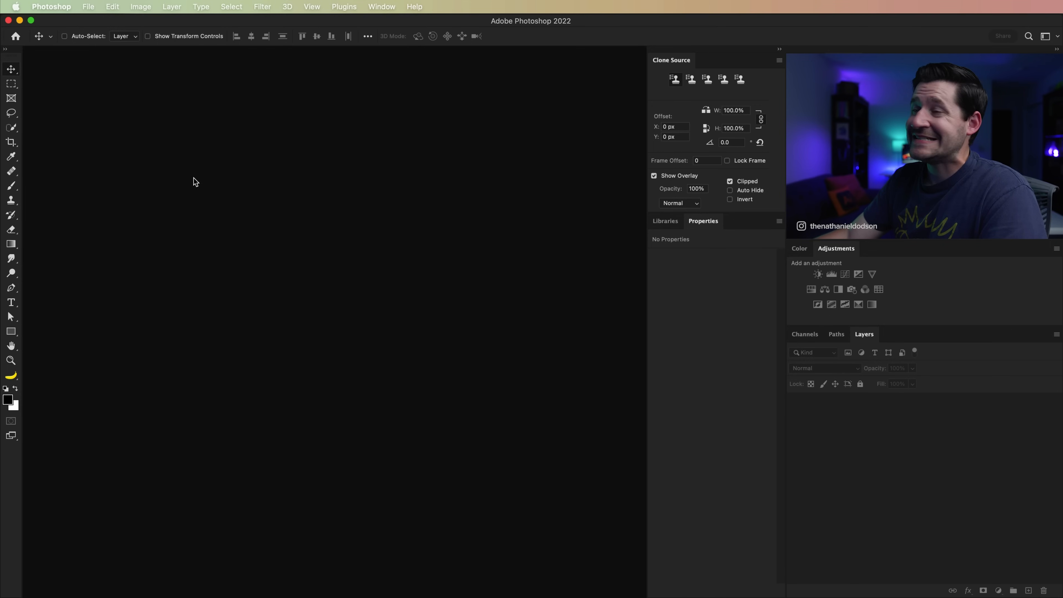
Create a new 3840 x 2160 px document with 16-bit color depth
left_click(89, 7)
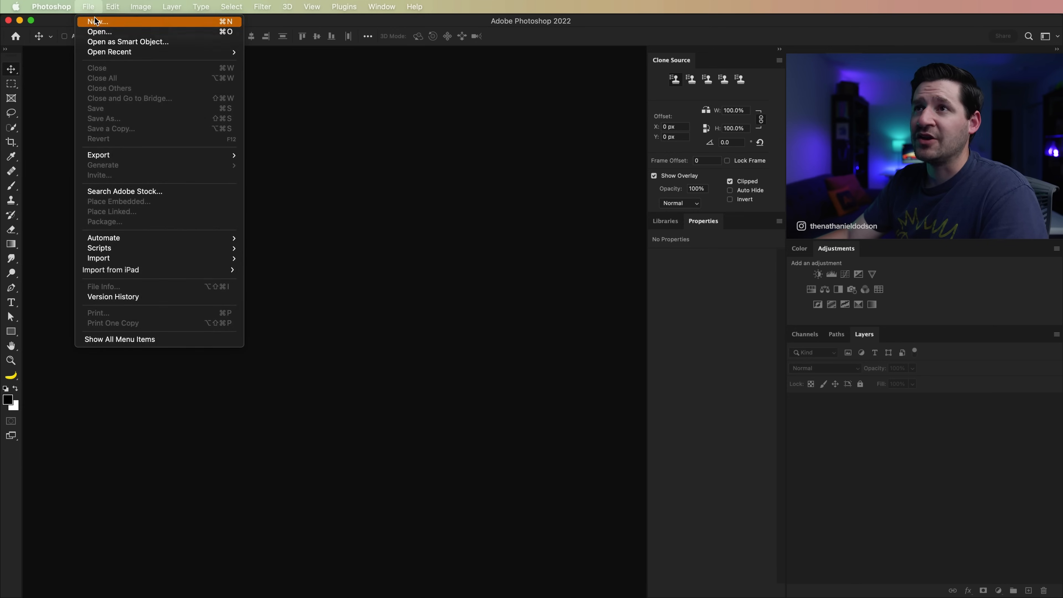
left_click(96, 21)
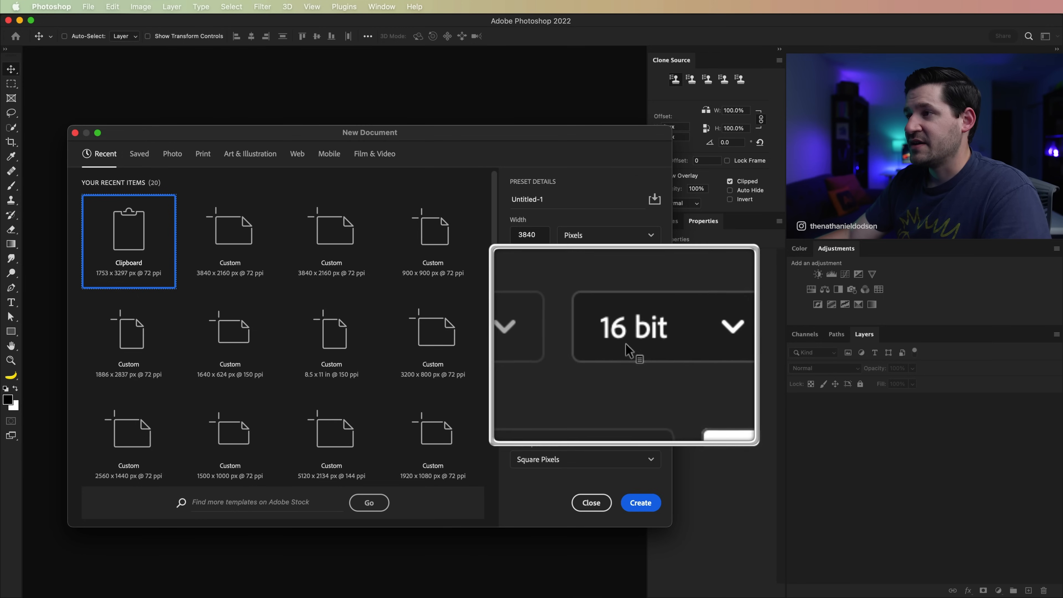
left_click(639, 504)
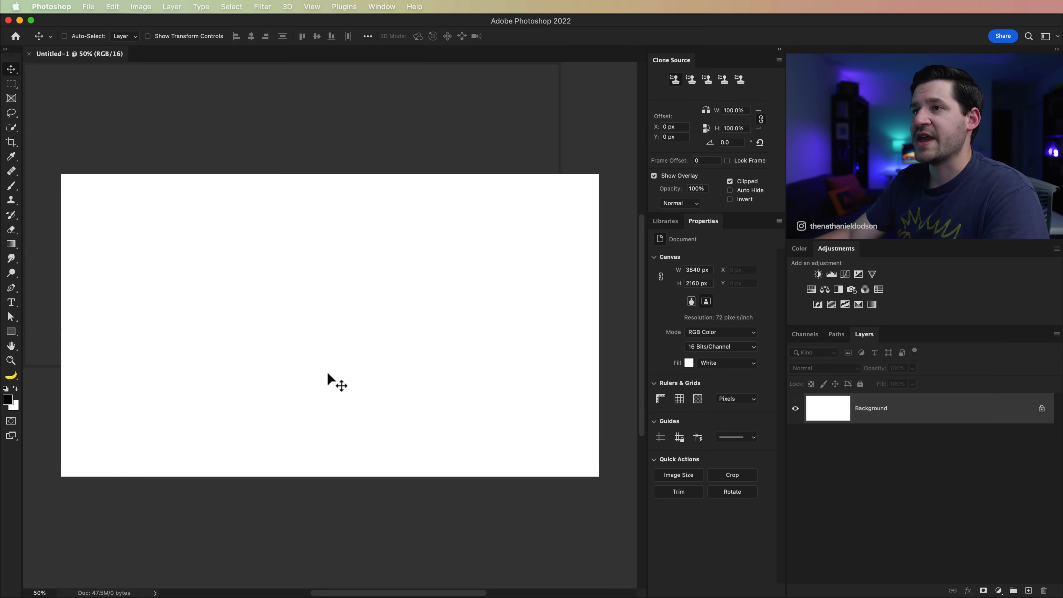
Create a second new 3840 x 2160 px document with 8-bit color depth
left_click(93, 8)
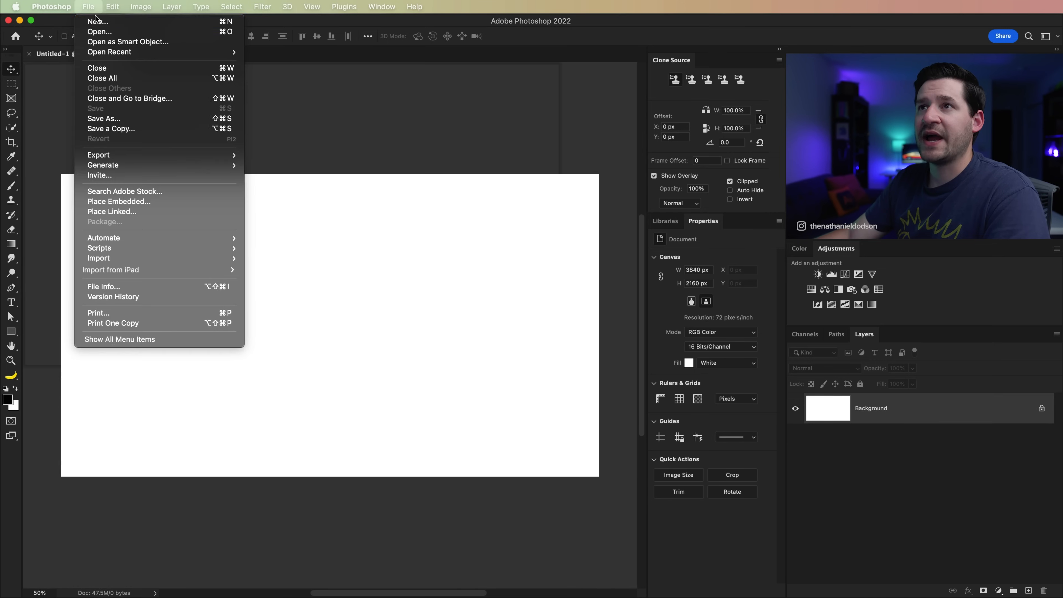
left_click(97, 20)
left_click(630, 351)
left_click(630, 360)
left_click(641, 503)
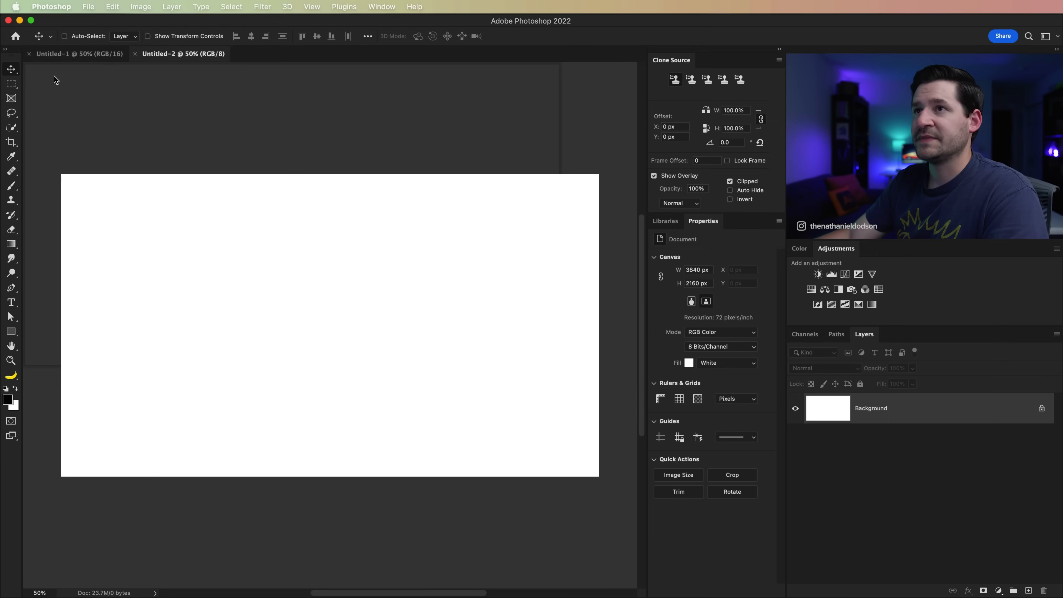
In the 16-bit document, paint overlapping red, orange and yellow patches across the middle with a soft 500 px brush
left_click(106, 55)
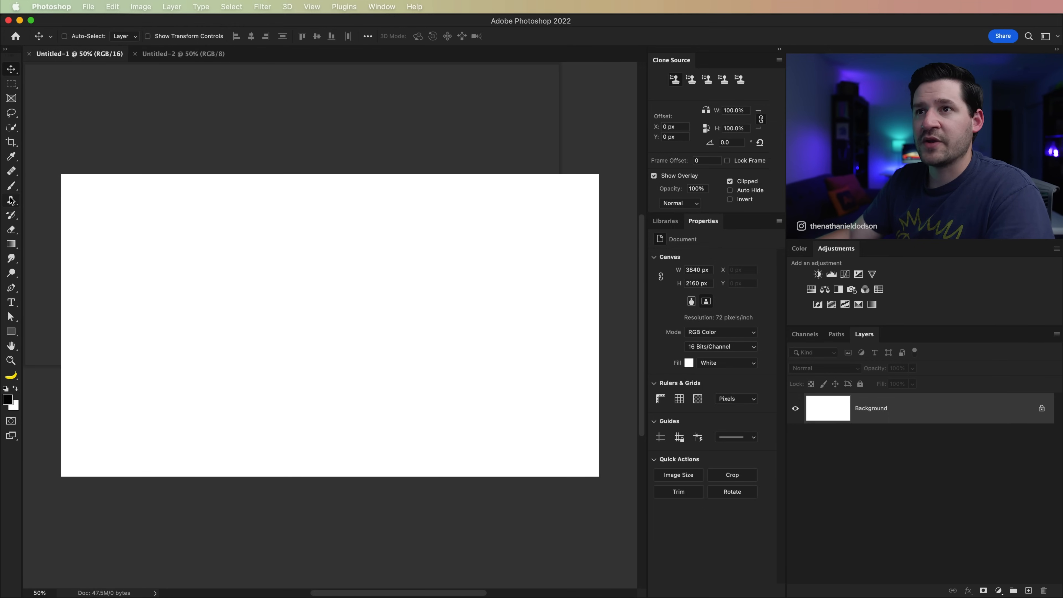
left_click(11, 185)
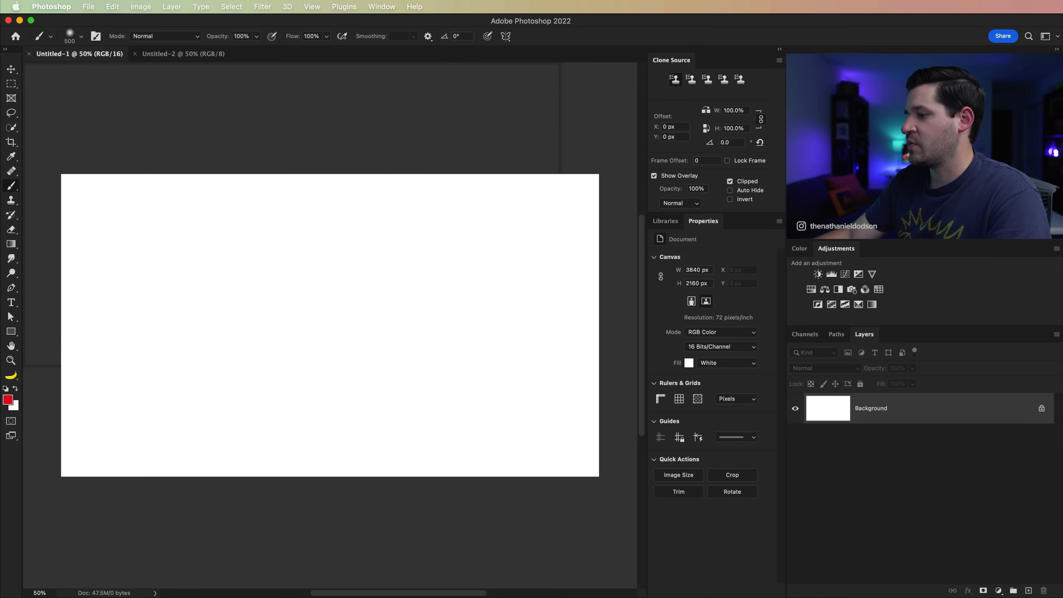
left_click(186, 347)
left_click(322, 374)
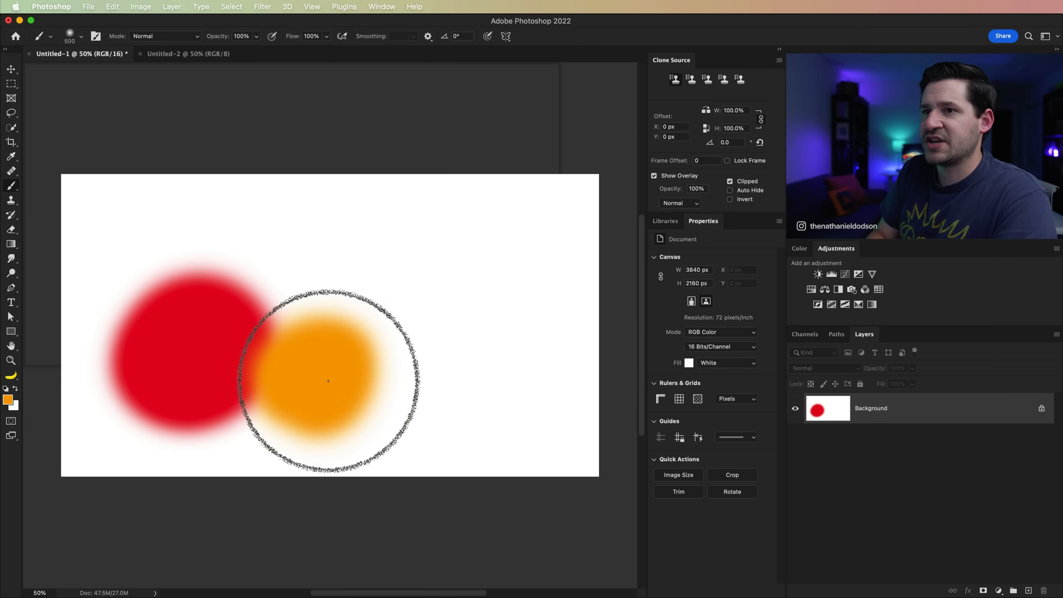
left_click_drag(328, 381, 326, 262)
left_click(409, 412)
mouse_move(393, 423)
left_mouse_down()
mouse_move(397, 348)
mouse_move(419, 339)
left_mouse_up()
key("super+z")
left_click_drag(422, 401, 411, 328)
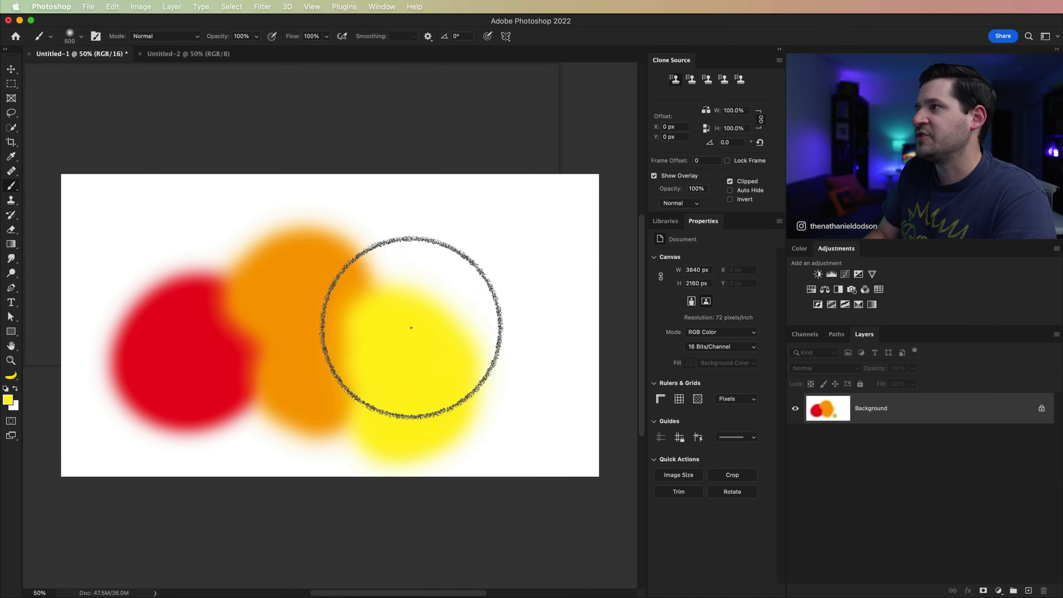
Fill the rest of the canvas around them with soft olive, light blue, dark blue, green, purple, magenta and maroon patches
mouse_move(546, 403)
left_mouse_down()
mouse_move(422, 250)
mouse_move(393, 243)
mouse_move(388, 151)
left_mouse_up()
left_click(870, 143)
mouse_move(507, 145)
left_mouse_down()
mouse_move(631, 223)
mouse_move(671, 341)
left_mouse_up()
left_click(870, 142)
mouse_move(613, 409)
left_mouse_down()
mouse_move(603, 441)
mouse_move(483, 534)
left_mouse_up()
left_click(870, 142)
left_click_drag(295, 502, 531, 406)
left_click(870, 143)
mouse_move(95, 497)
left_mouse_down()
mouse_move(81, 488)
mouse_move(152, 498)
left_mouse_up()
left_click_drag(30, 199, 163, 157)
left_click(870, 143)
mouse_move(201, 216)
left_mouse_down()
mouse_move(274, 183)
mouse_move(194, 222)
left_mouse_up()
mouse_move(255, 484)
left_mouse_down()
mouse_move(241, 446)
mouse_move(238, 477)
left_mouse_up()
left_click(870, 143)
left_click_drag(55, 319, 186, 436)
key("v")
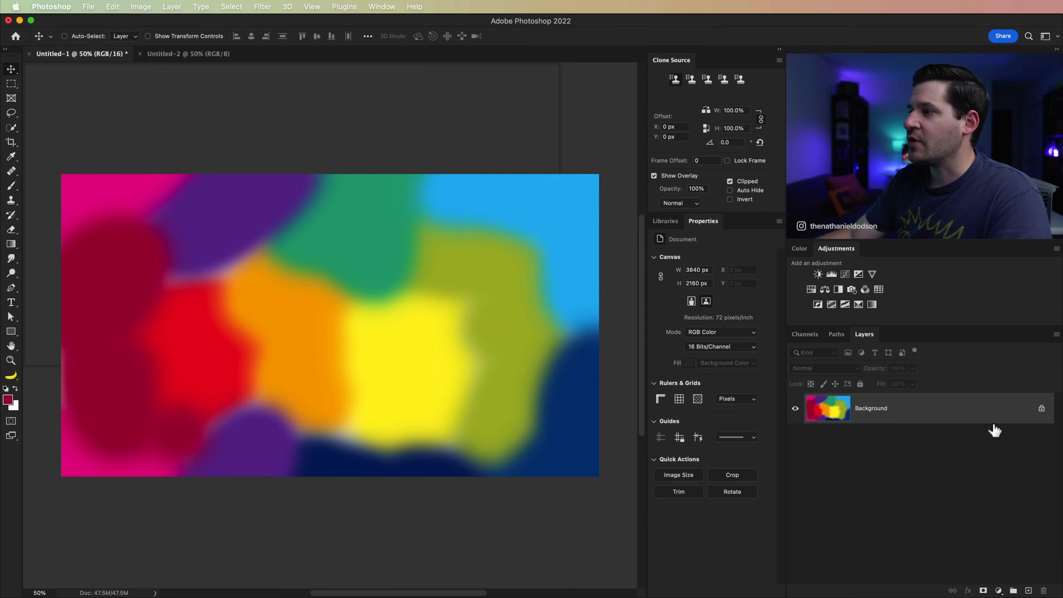
Unlock the painted background layer and copy its artwork
left_click(1040, 408)
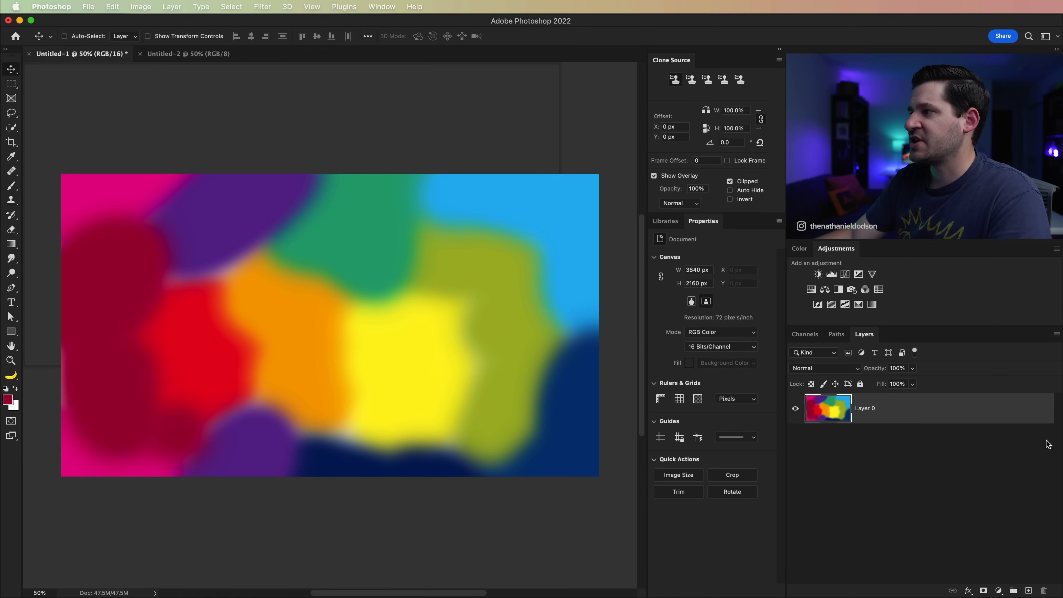
key("super+c")
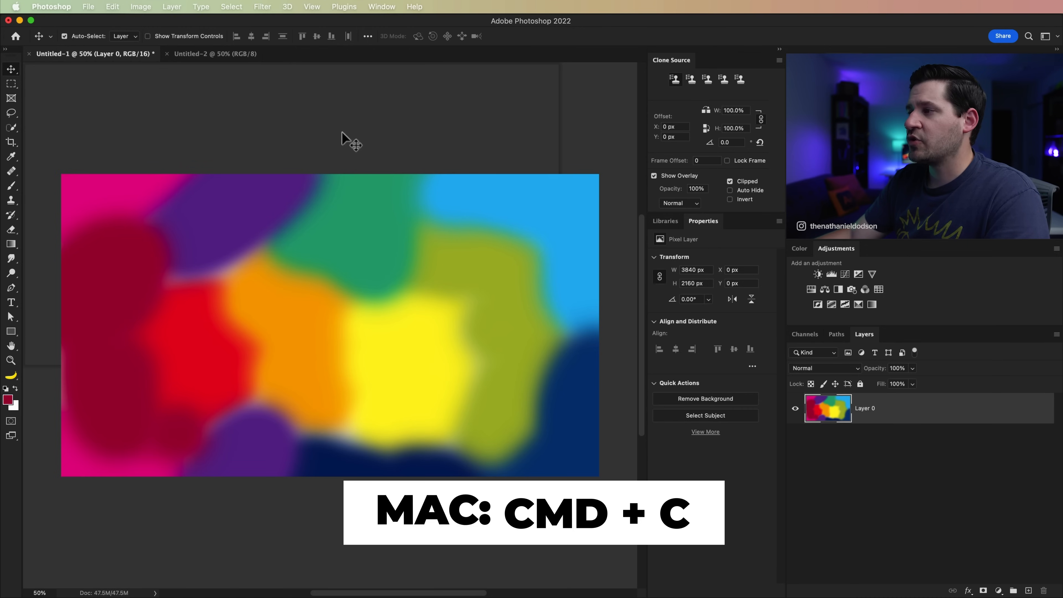
Paste the artwork into the 8-bit document, then merge it into the background and unlock the merged layer
left_click(205, 54)
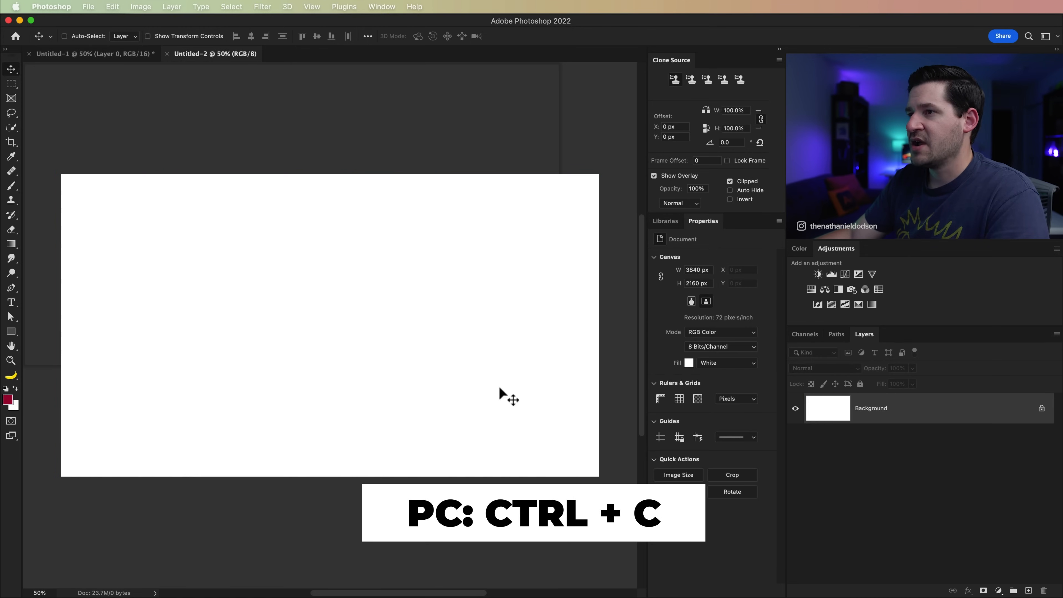
key("super+v")
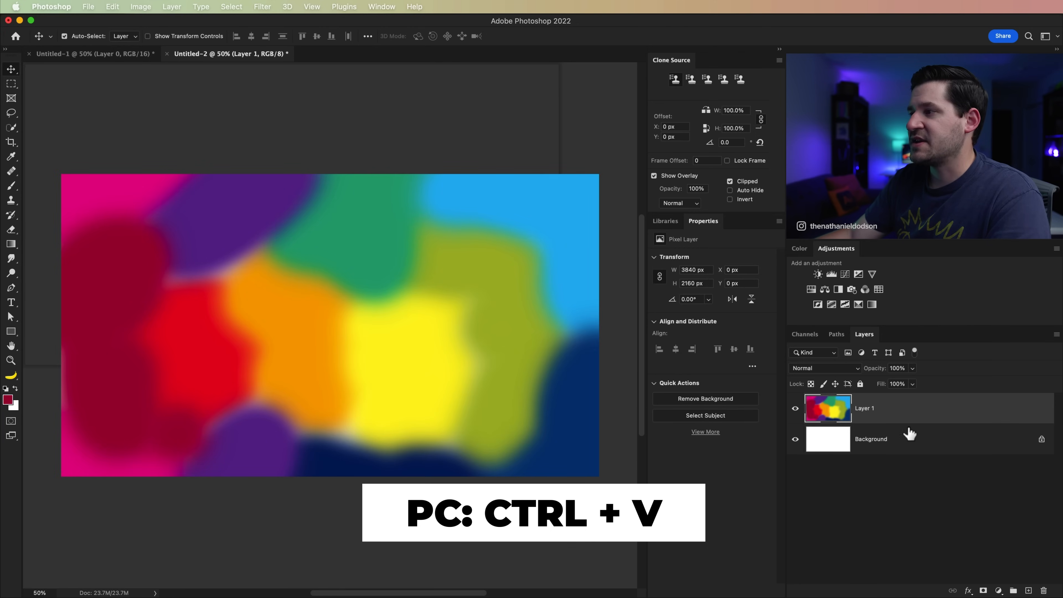
key("super+e")
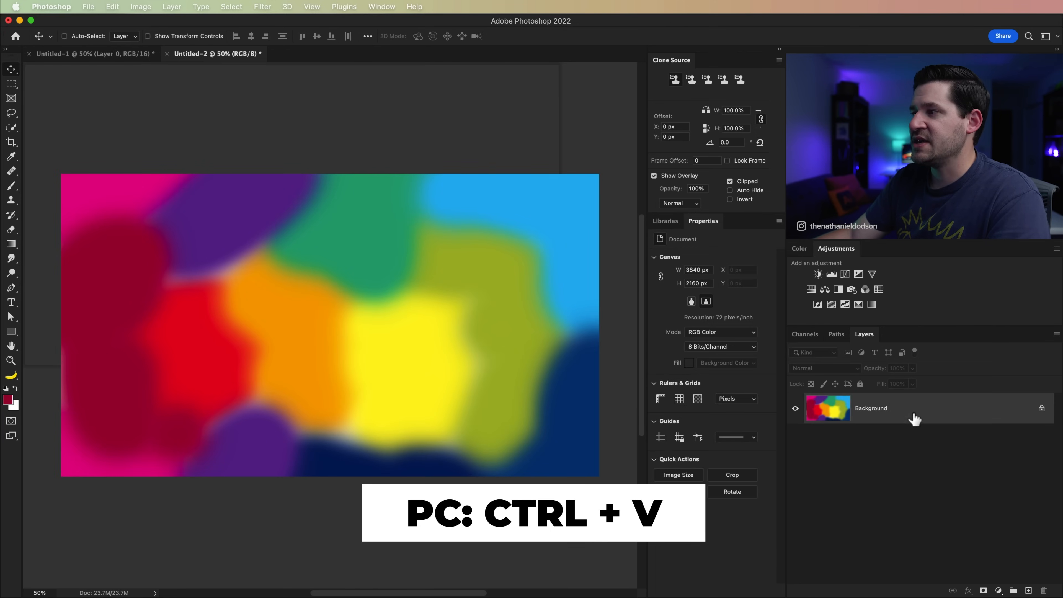
left_click(1041, 408)
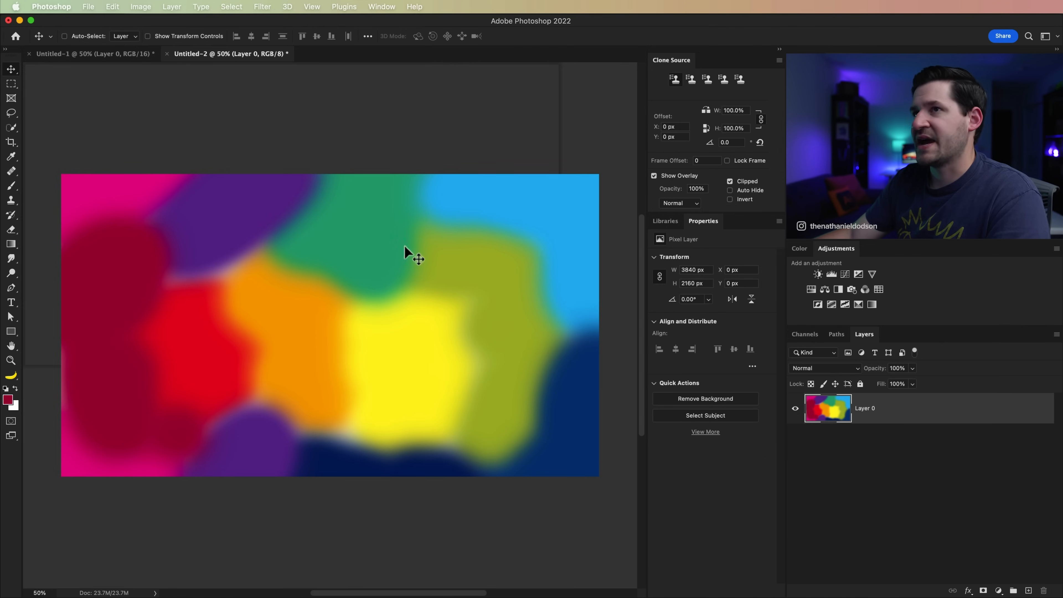
Apply a Gaussian Blur with a 400-pixel radius to the painting in the 16-bit document
left_click(92, 54)
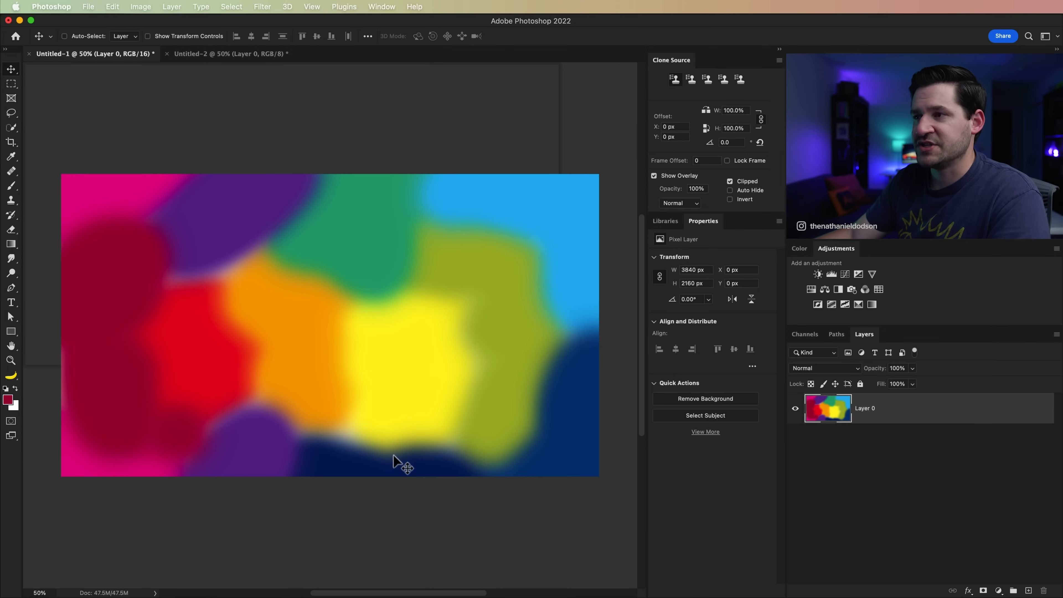
left_click(262, 7)
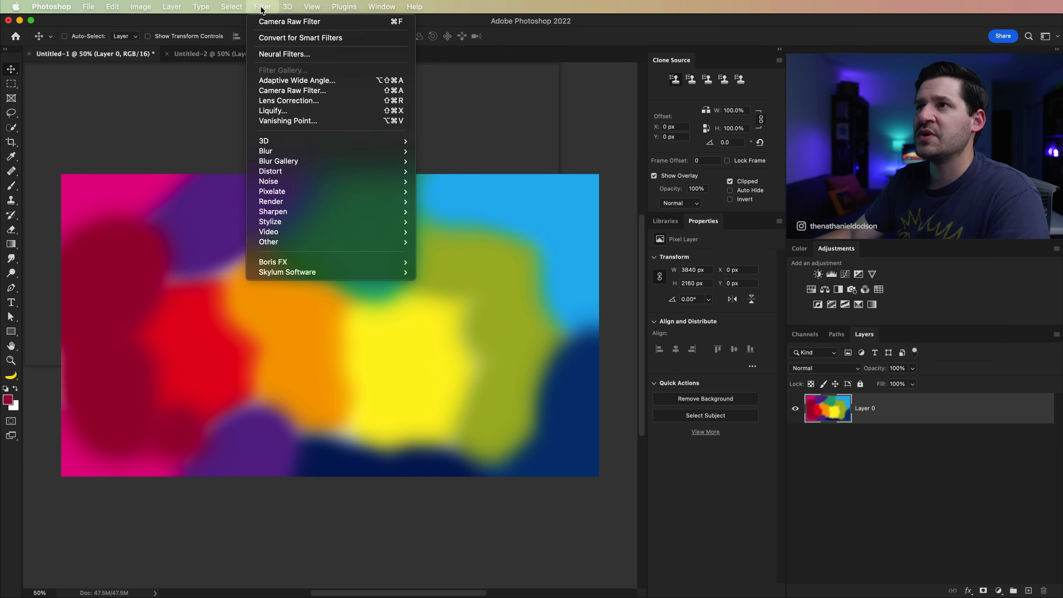
mouse_move(292, 151)
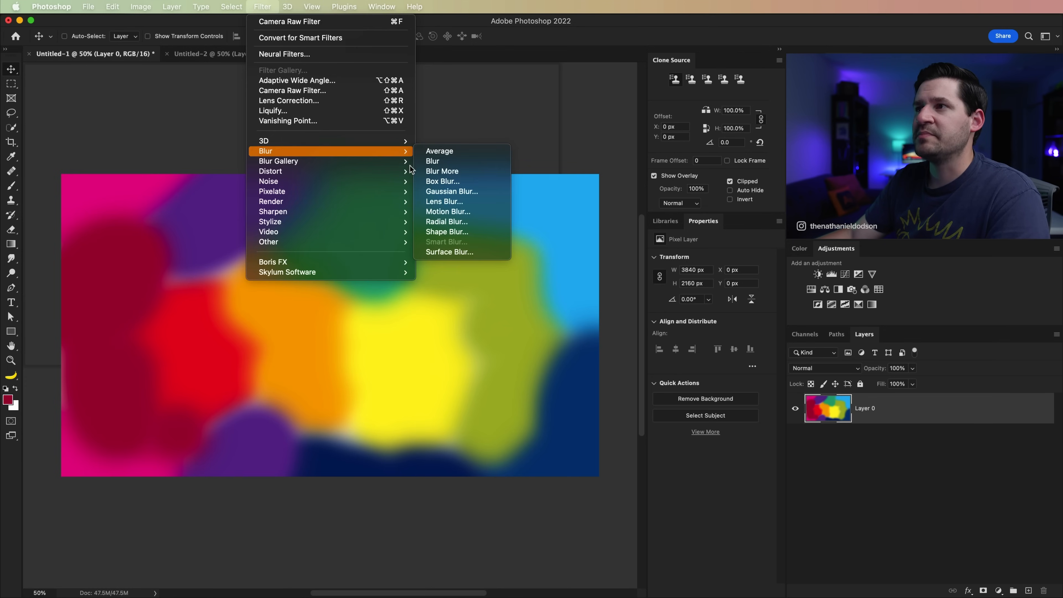
left_click(447, 191)
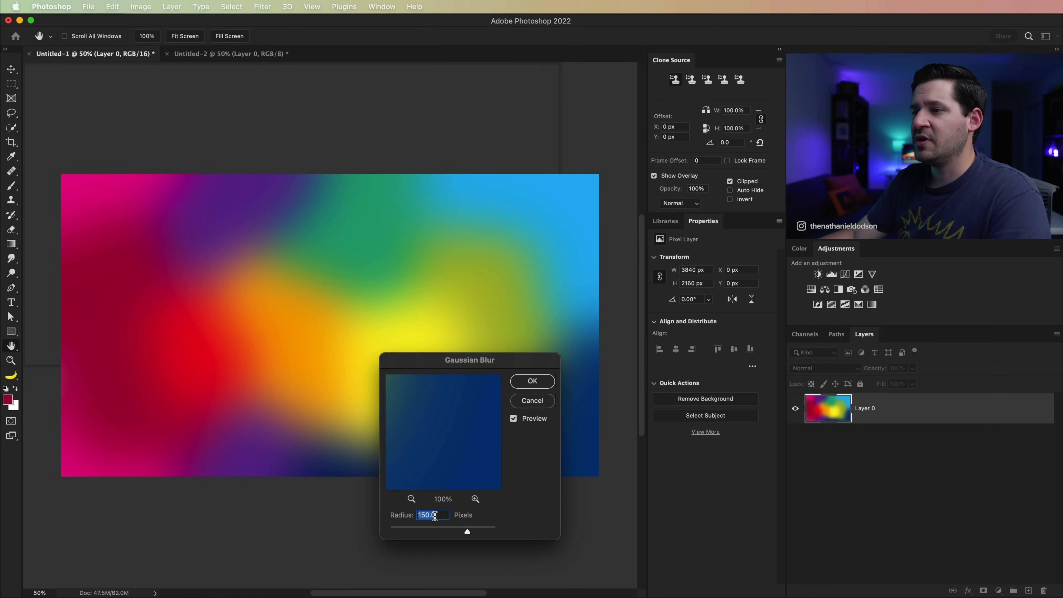
type("400")
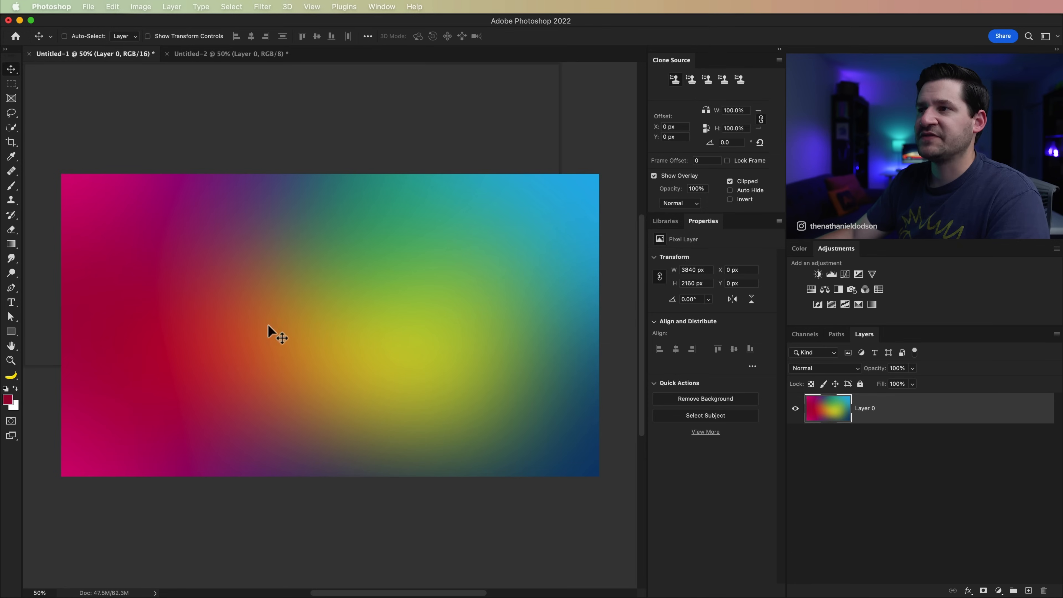
Apply the same Gaussian Blur to the painting in the 8-bit document
left_click(177, 56)
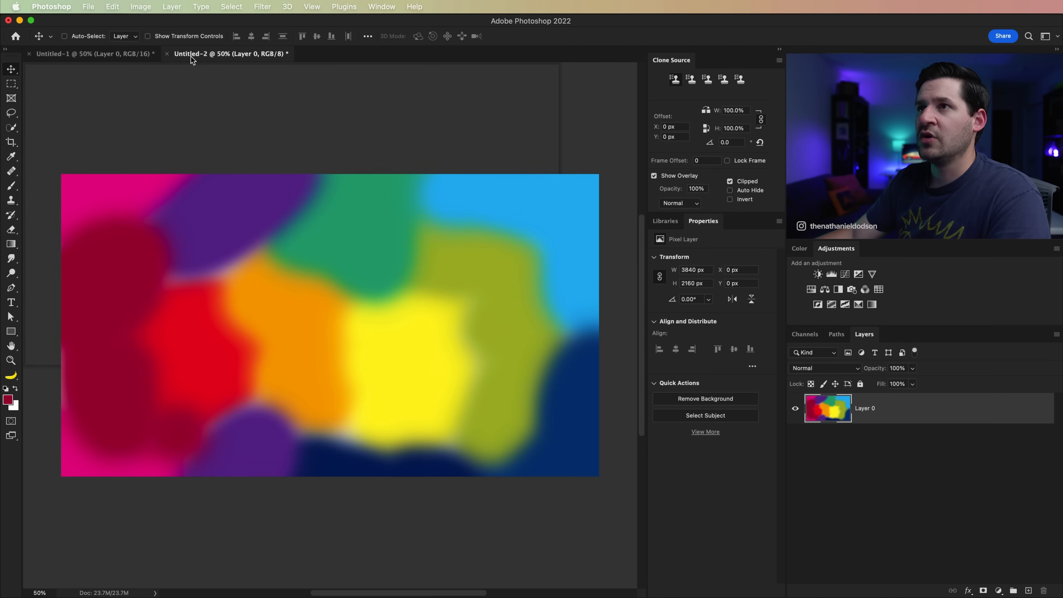
left_click(259, 6)
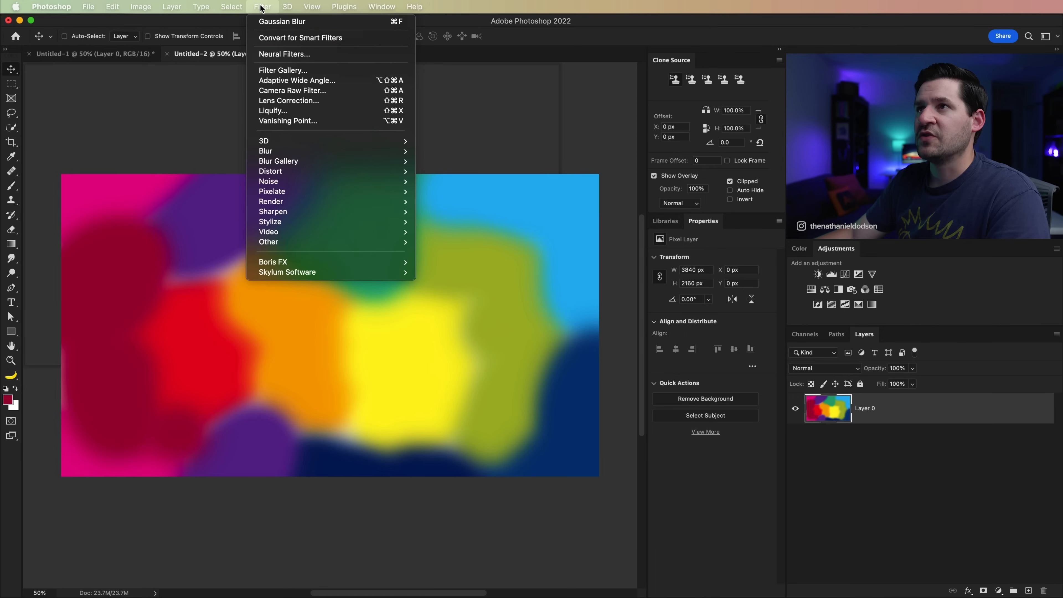
left_click(272, 23)
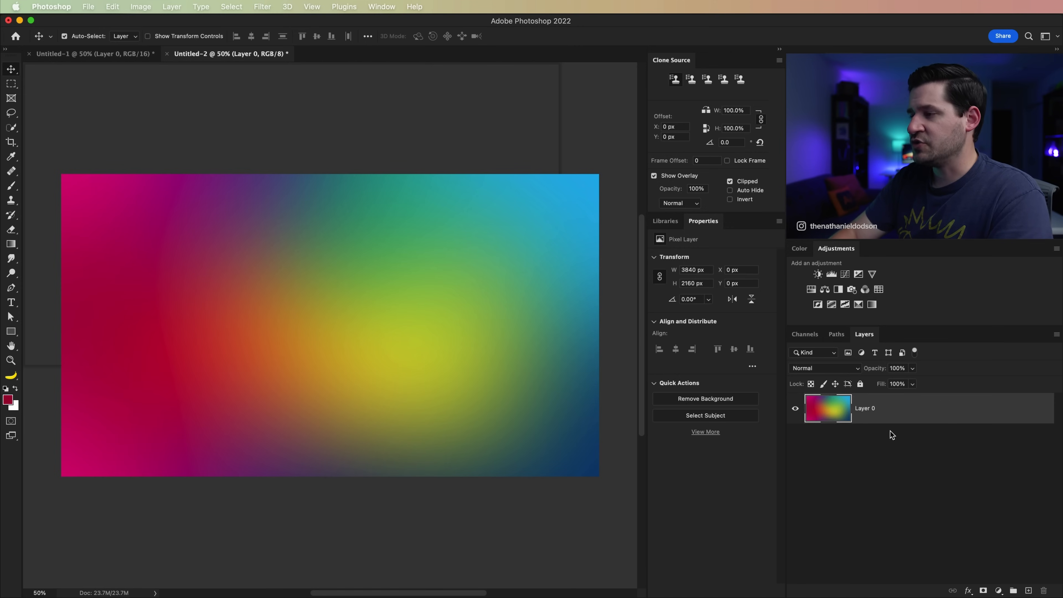
In the 16-bit document, add an S-shaped Curves contrast adjustment and a Vibrance adjustment with Vibrance +51 and Saturation +42
left_click(121, 54)
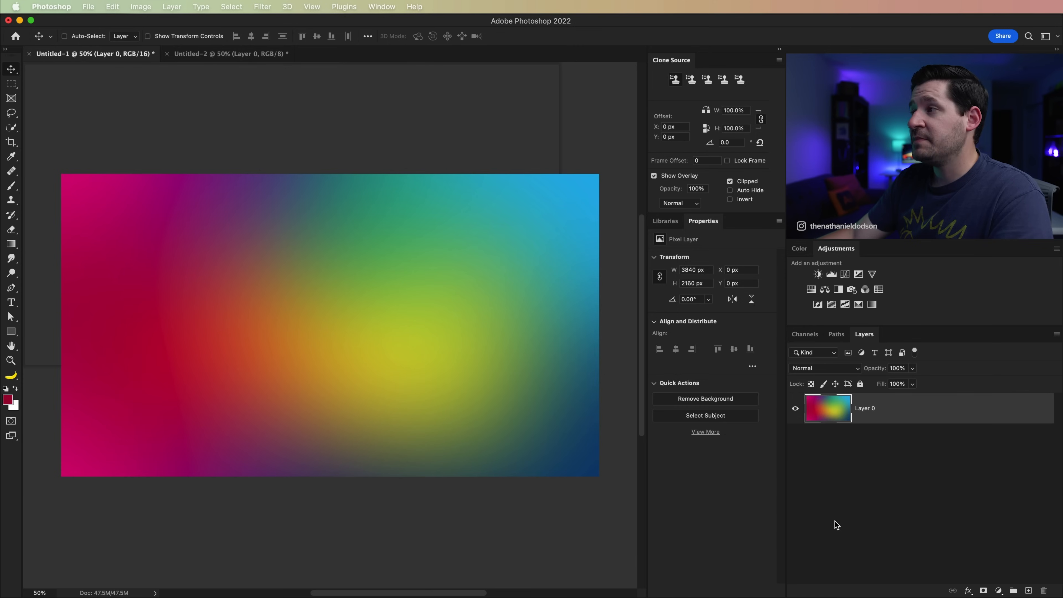
left_click(844, 274)
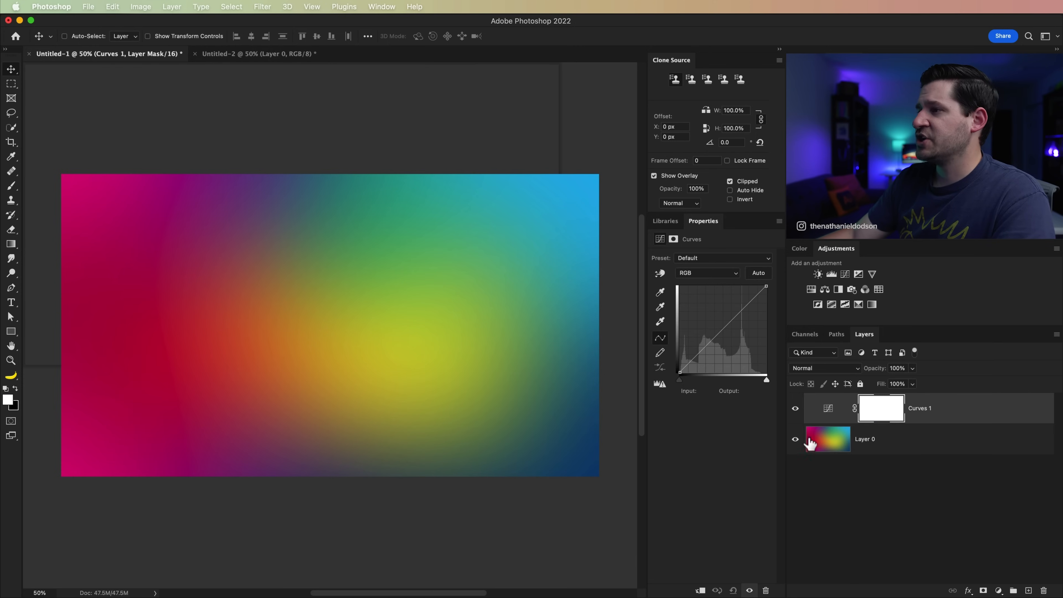
left_click_drag(703, 352, 734, 310)
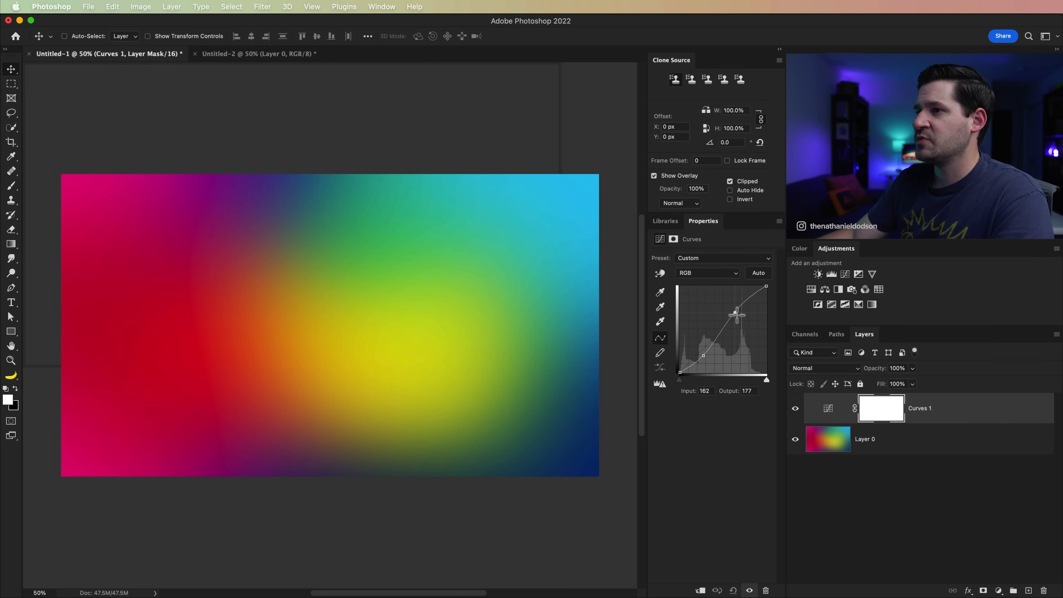
left_click(874, 276)
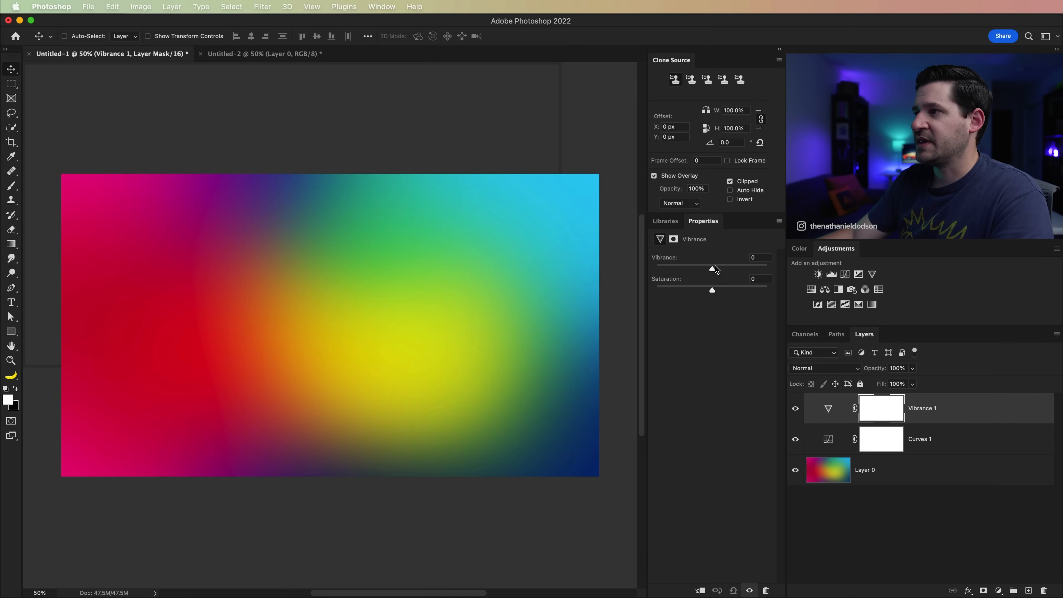
left_click_drag(722, 290, 734, 293)
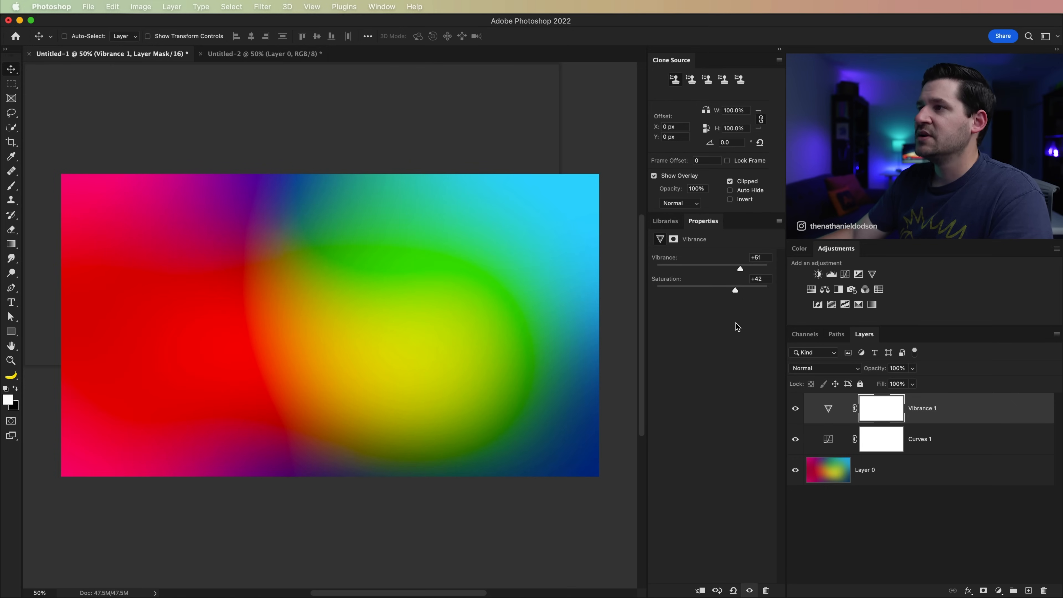
Copy the Vibrance and Curves adjustment layers into the 8-bit document and deselect all layers
left_click(963, 412)
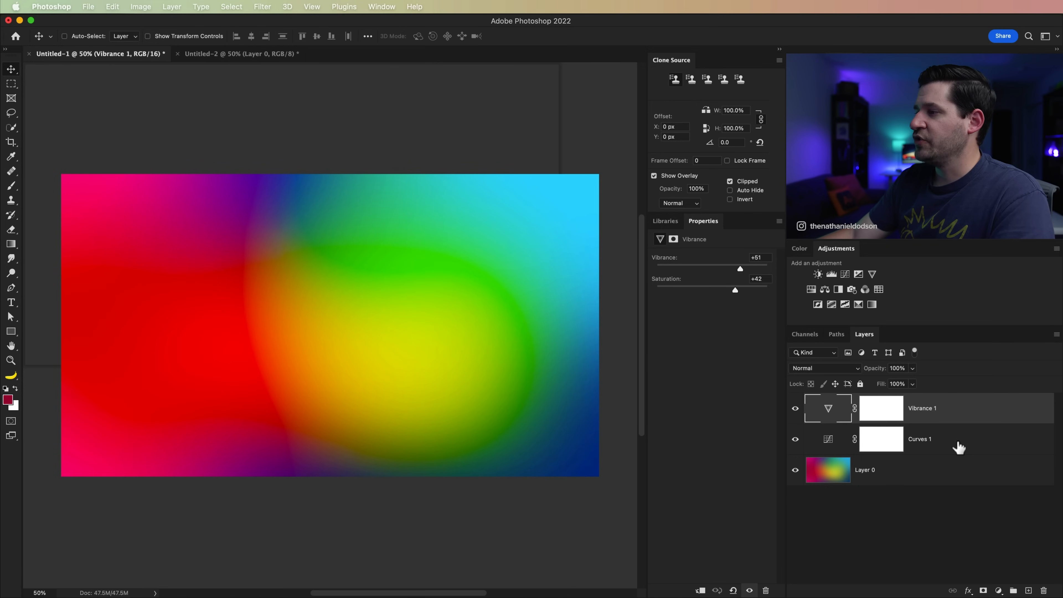
left_click(958, 445, "shift")
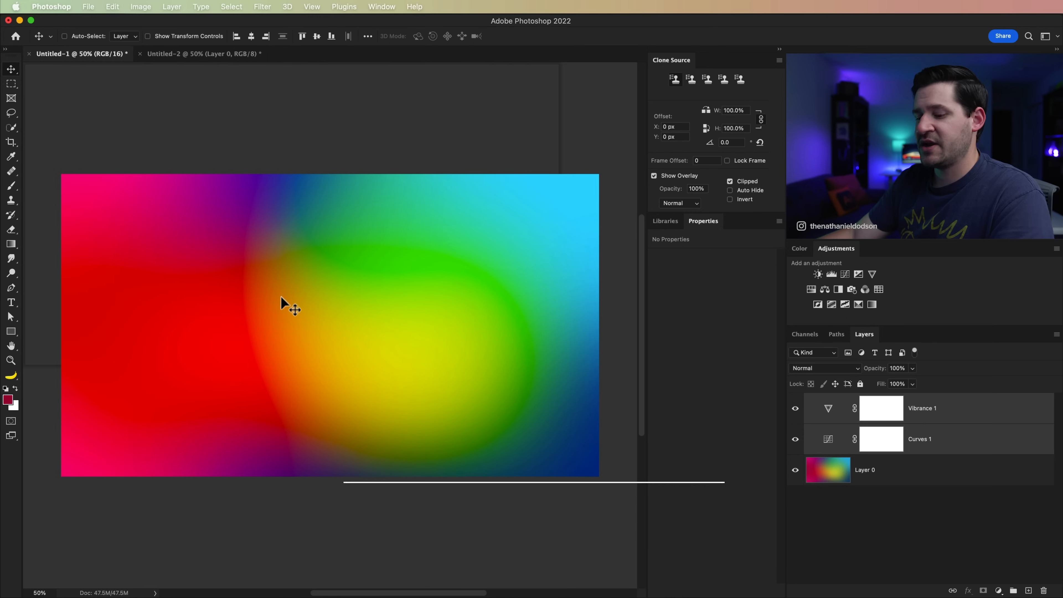
left_click(207, 55)
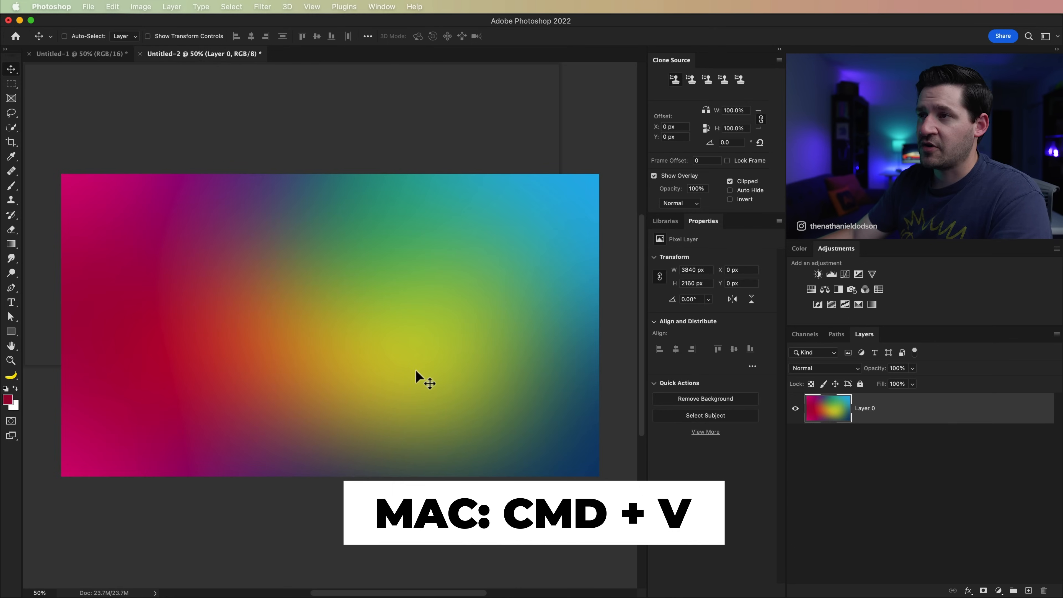
key("super+v")
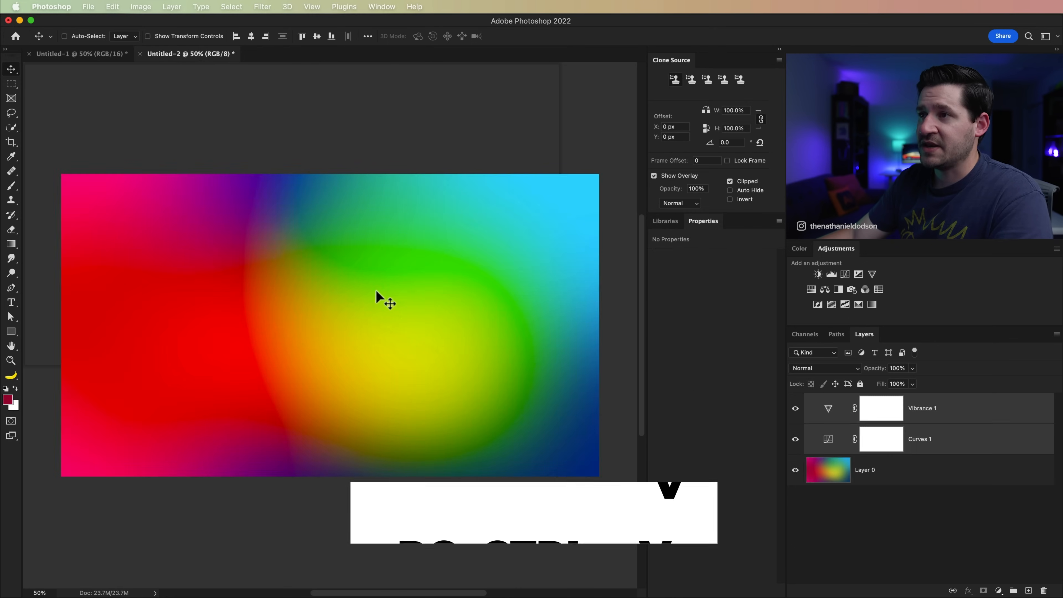
left_click(872, 522)
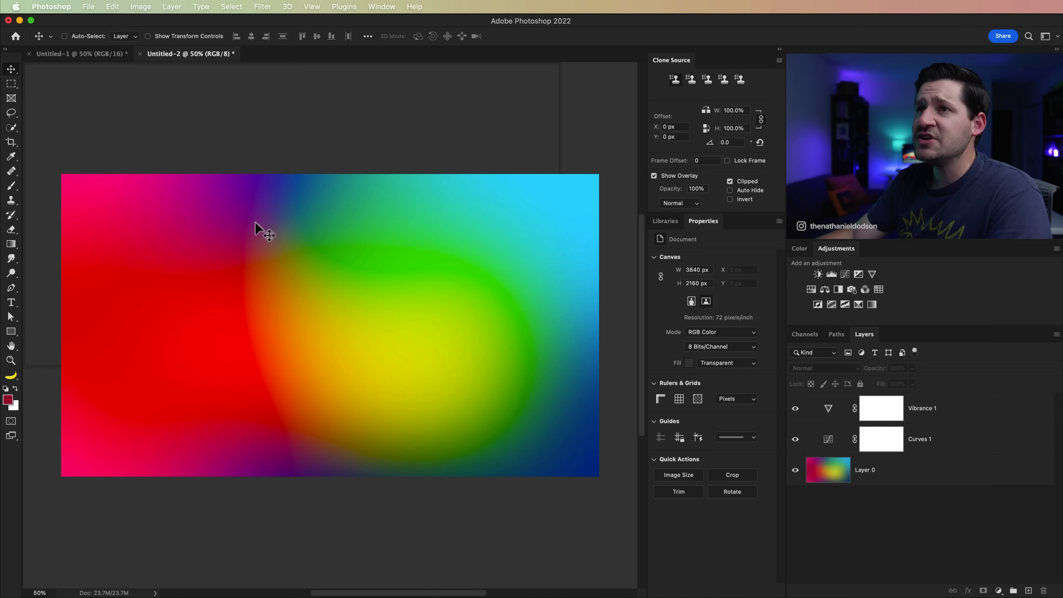
Examine the 8-bit gradient for banding at up to 300% across the blue, green and red areas
key("super+1")
scroll(296, 420, "up", 5)
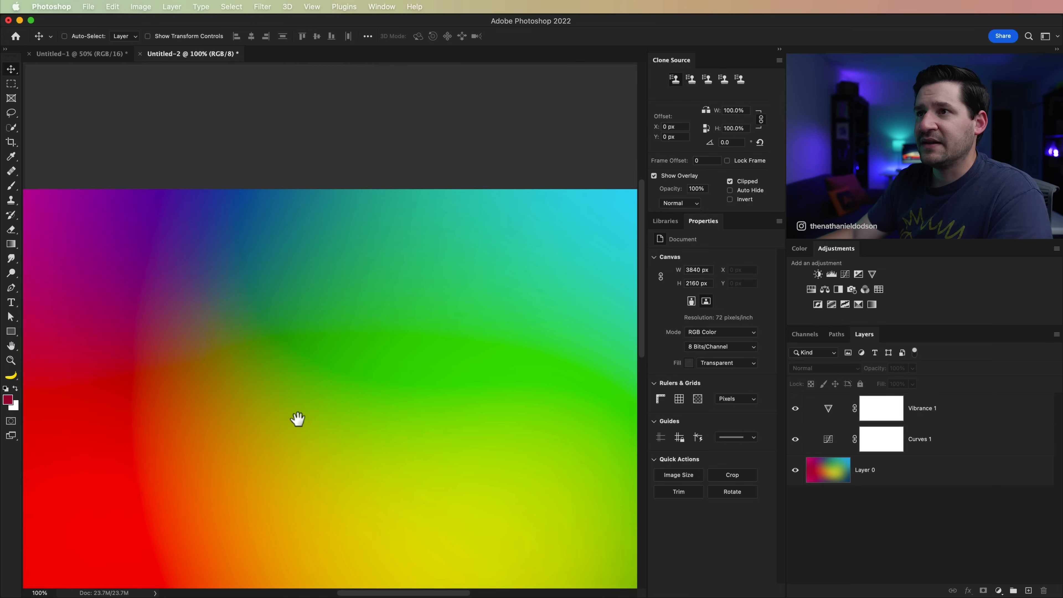
key("z")
left_click(367, 361)
left_click(366, 358)
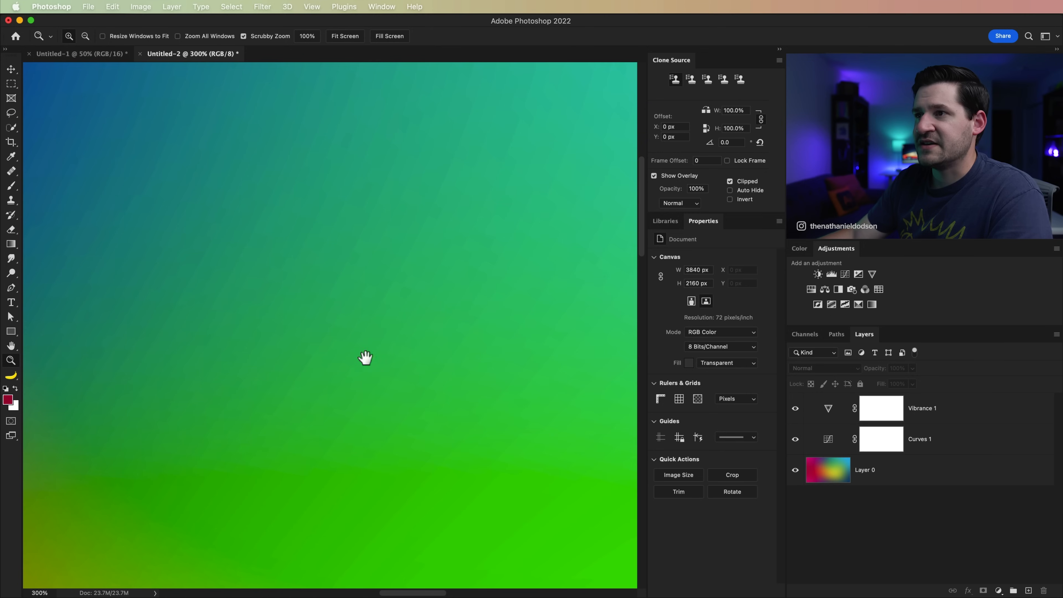
left_click_drag(332, 293, 428, 398)
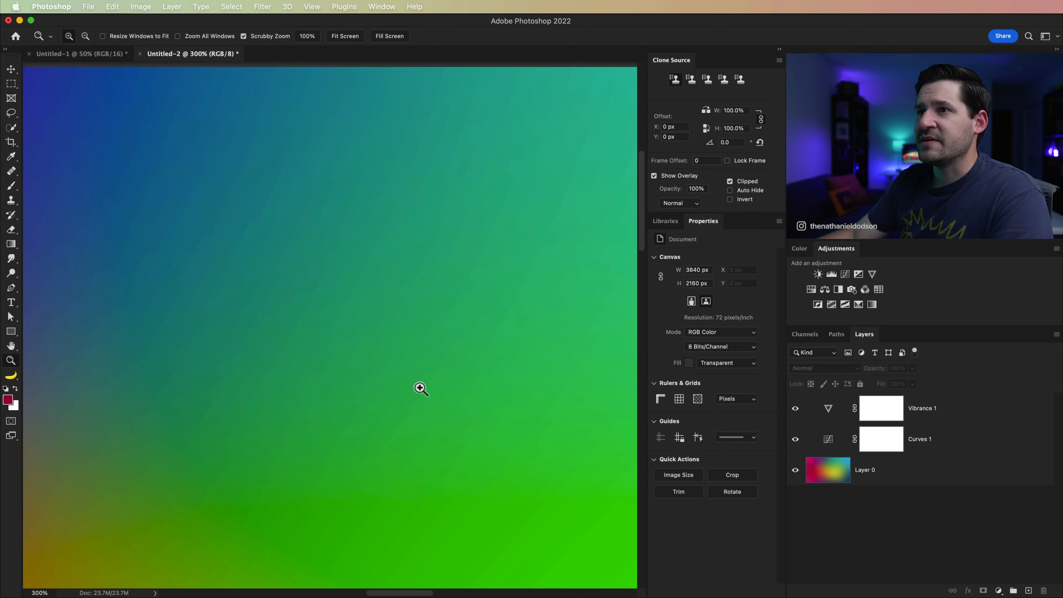
left_click_drag(186, 301, 329, 294)
left_click_drag(246, 310, 476, 277)
mouse_move(460, 490)
left_mouse_down()
mouse_move(304, 235)
mouse_move(559, 299)
left_mouse_up()
left_click_drag(214, 266, 418, 461)
mouse_move(251, 197)
left_mouse_down()
mouse_move(345, 362)
mouse_move(406, 373)
left_mouse_up()
left_click_drag(304, 402, 540, 213)
left_click_drag(129, 447, 478, 448)
mouse_move(351, 438)
left_mouse_down()
mouse_move(274, 336)
mouse_move(178, 411)
left_mouse_up()
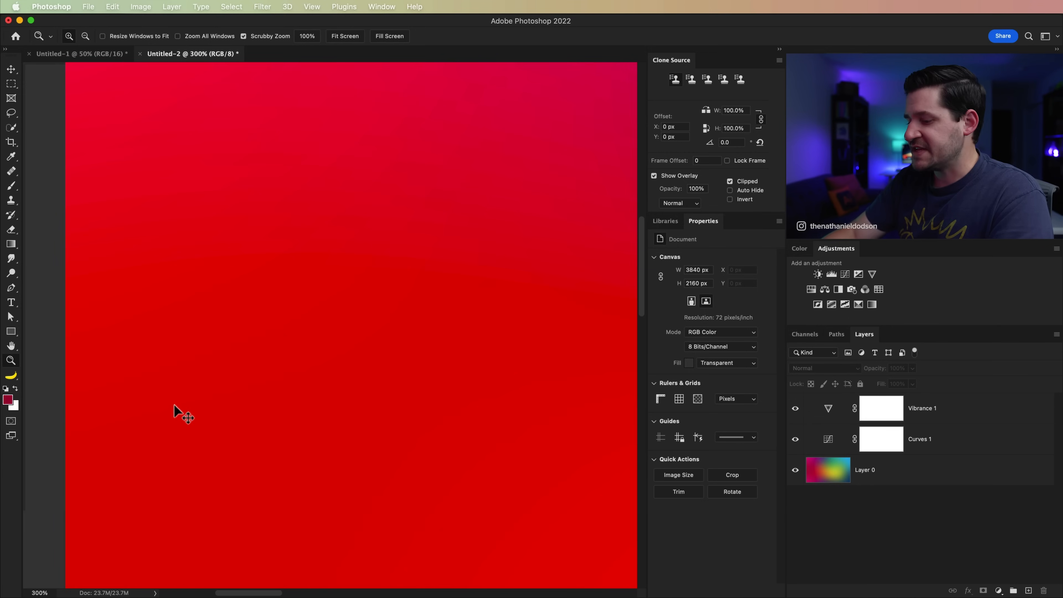
Inspect the yellow, green and dark blue transitions in the lower part of the 8-bit gradient for banding
key("super+1")
left_click_drag(479, 465, 327, 136)
left_click(166, 371)
left_click(170, 369)
left_click_drag(328, 283, 431, 391)
left_click_drag(279, 385, 254, 296)
left_click_drag(437, 347, 267, 357)
left_click_drag(547, 323, 146, 408)
left_click_drag(522, 434, 181, 337)
left_click(426, 341)
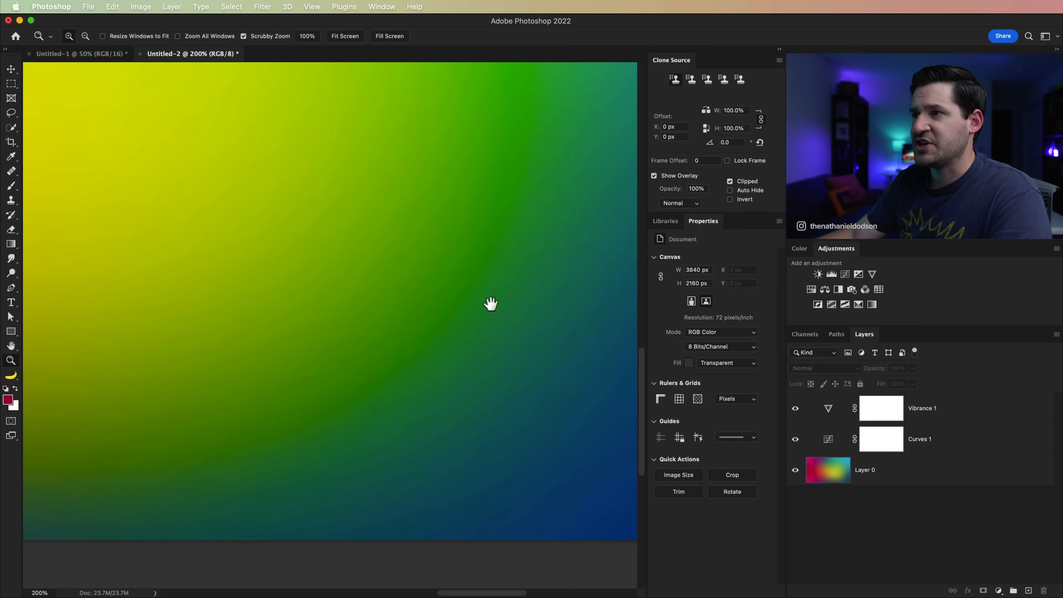
left_click_drag(489, 304, 323, 406)
left_click(451, 293)
left_click_drag(534, 277, 431, 320)
Examine the 16-bit gradient up close for smoothness, including its red and magenta transitions
left_click(110, 56)
left_click(213, 240)
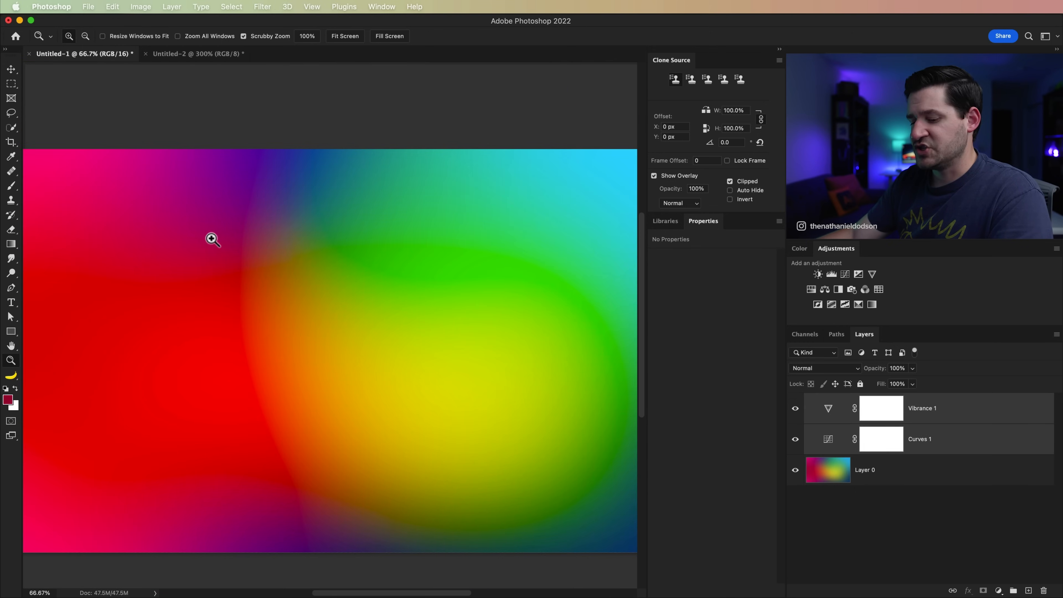
left_click(212, 239)
left_click(263, 246)
left_click(347, 227)
left_click_drag(346, 228, 400, 391)
left_click(356, 254)
left_click_drag(299, 263, 525, 306)
left_click_drag(195, 352, 466, 320)
left_click_drag(217, 352, 440, 327)
left_click_drag(250, 360, 471, 316)
key("super+minus")
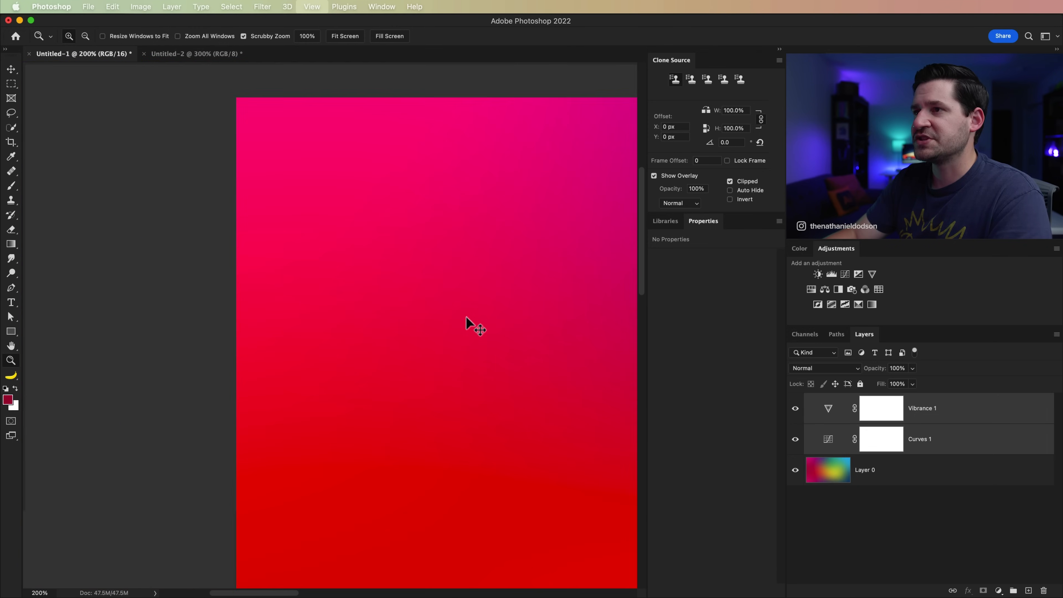
key("super+minus")
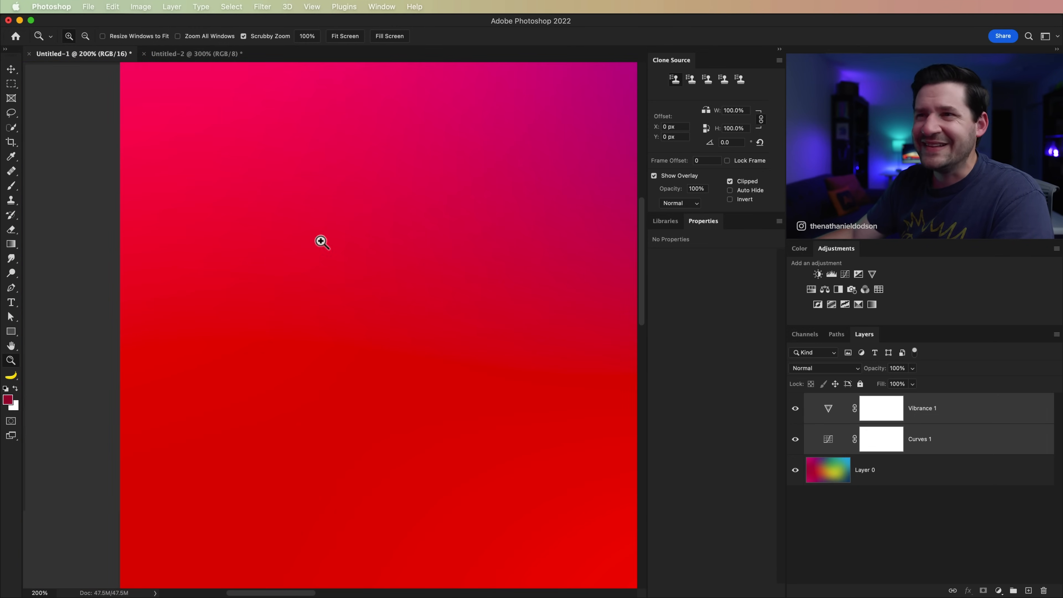
left_click_drag(413, 342, 453, 159)
left_click_drag(458, 477, 290, 182)
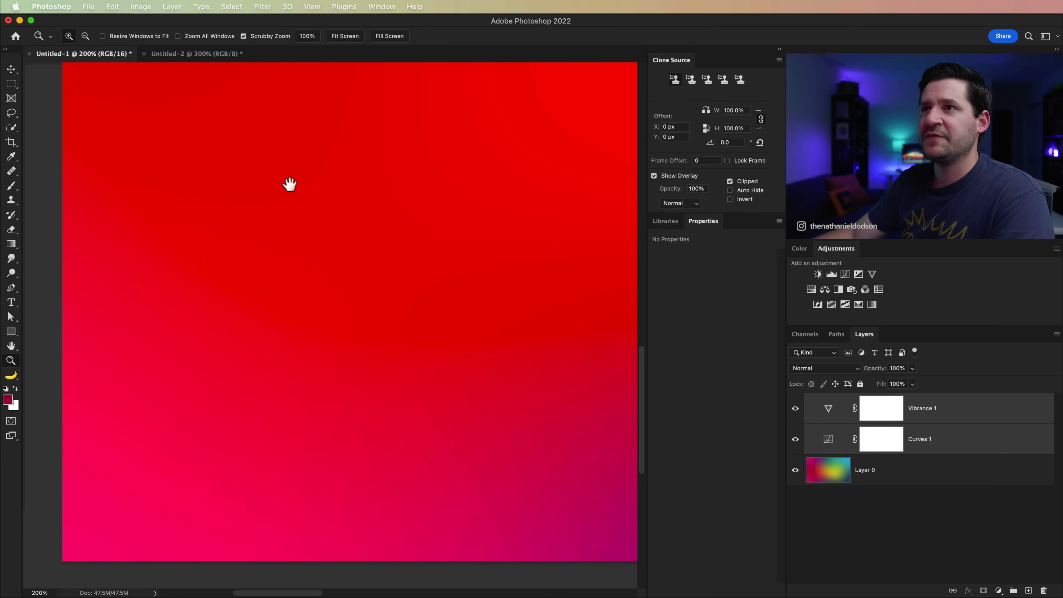
Compare the lower red-to-magenta transition in the 8-bit document with the same area in the 16-bit document
left_click(207, 54)
left_click_drag(226, 444, 470, 262)
left_click_drag(175, 410, 655, 280)
left_click_drag(377, 429, 182, 441)
left_click_drag(331, 434, 520, 434)
left_click_drag(133, 377, 504, 369)
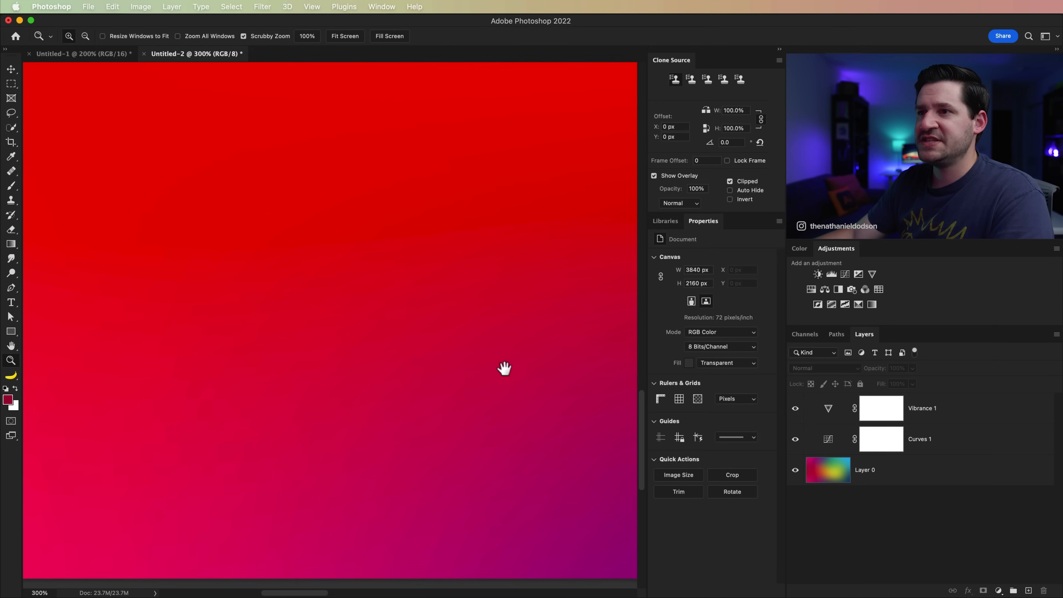
left_click_drag(208, 391, 515, 347)
left_click_drag(387, 385, 275, 368)
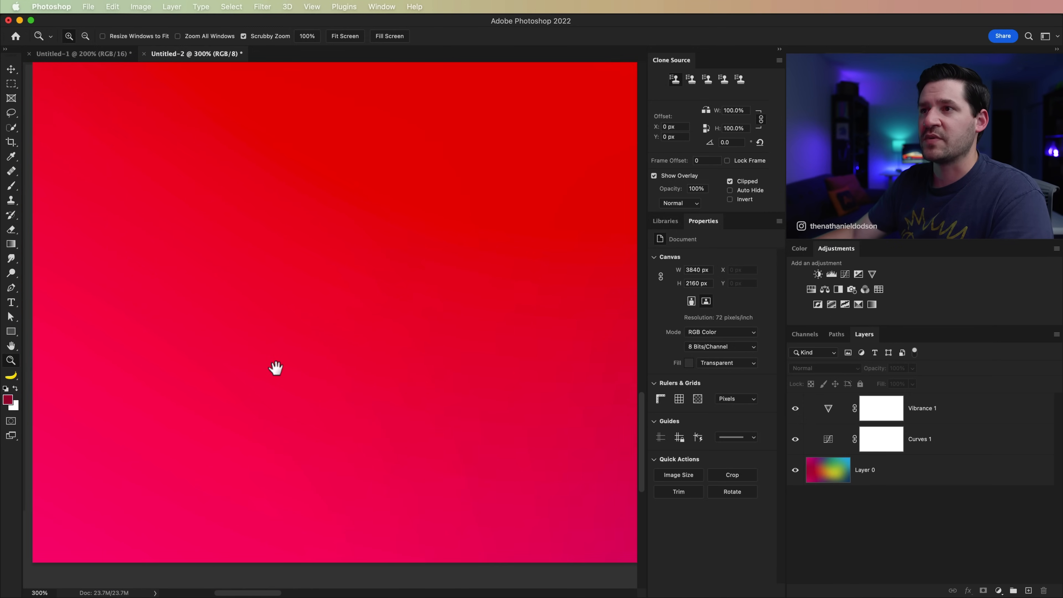
left_click(109, 54)
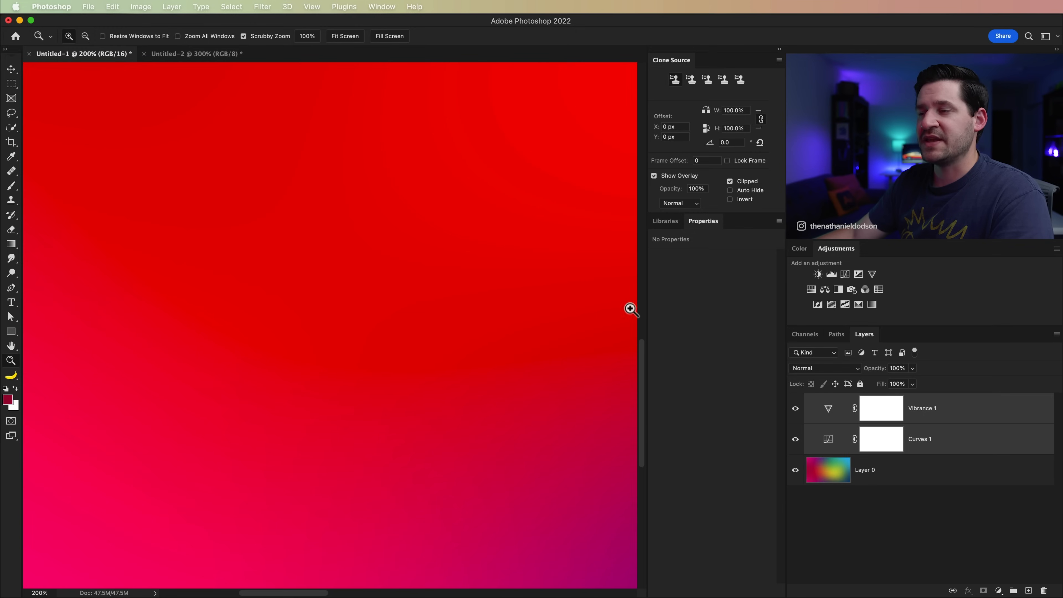
left_click(197, 55)
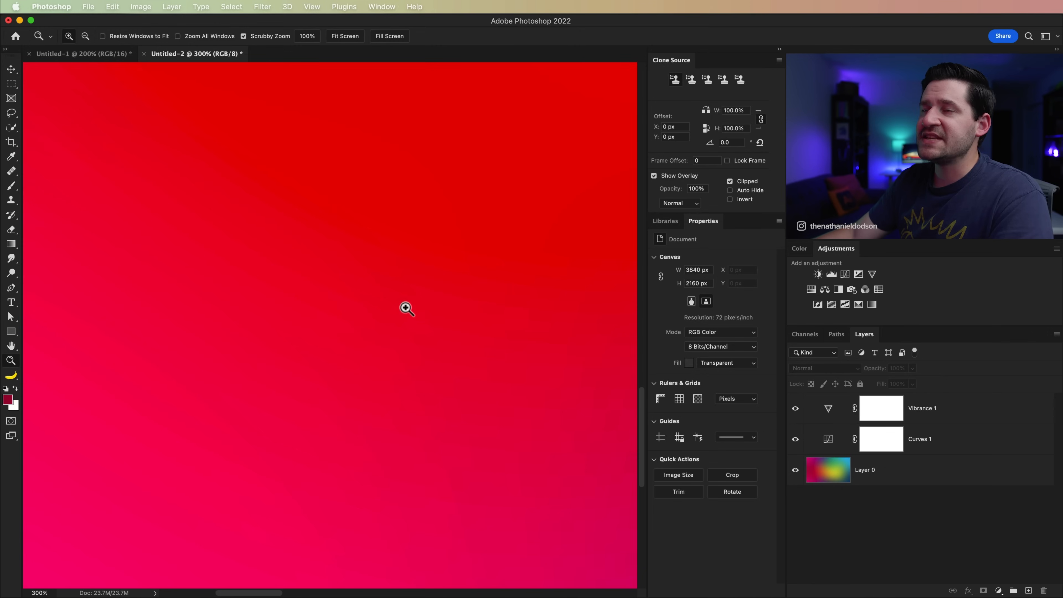
left_click(112, 54)
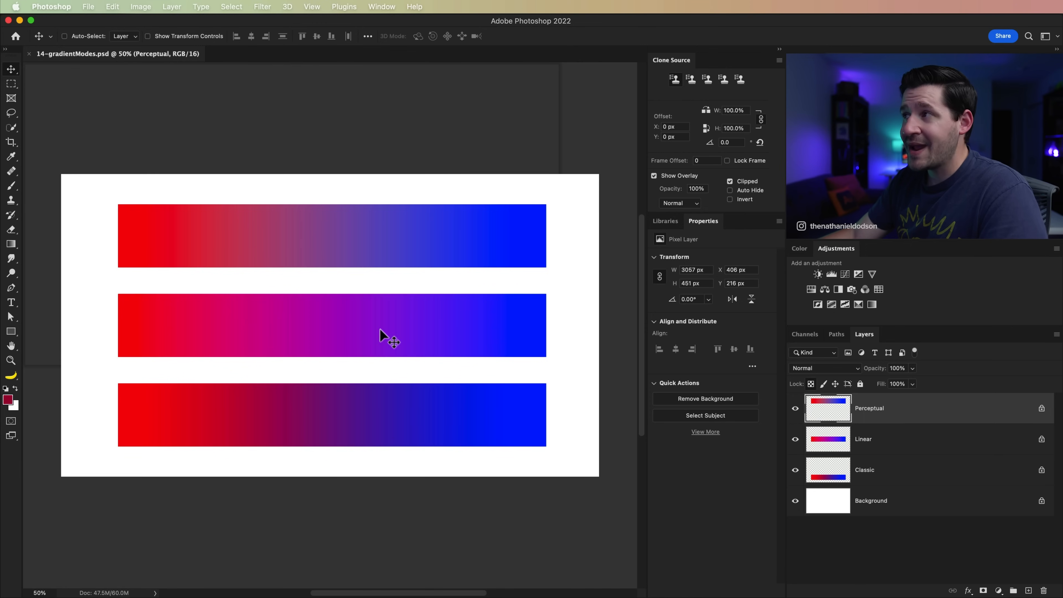
Select the Perceptual layer in the gradient modes document and load the Violet, Orange preset for the Gradient tool
right_click(212, 256)
left_click(226, 263)
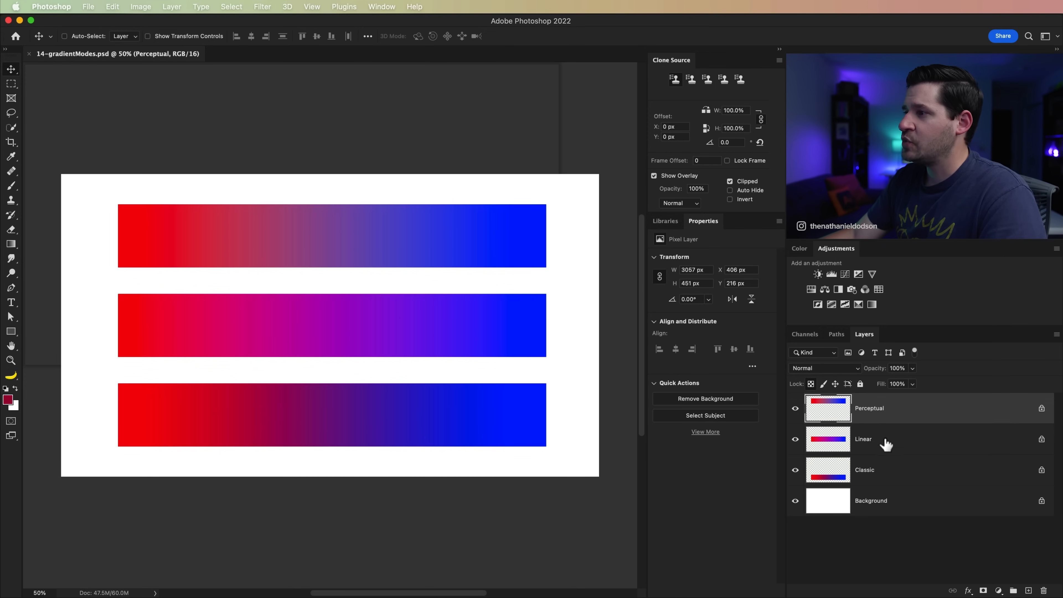
left_click(12, 245)
left_click(84, 37)
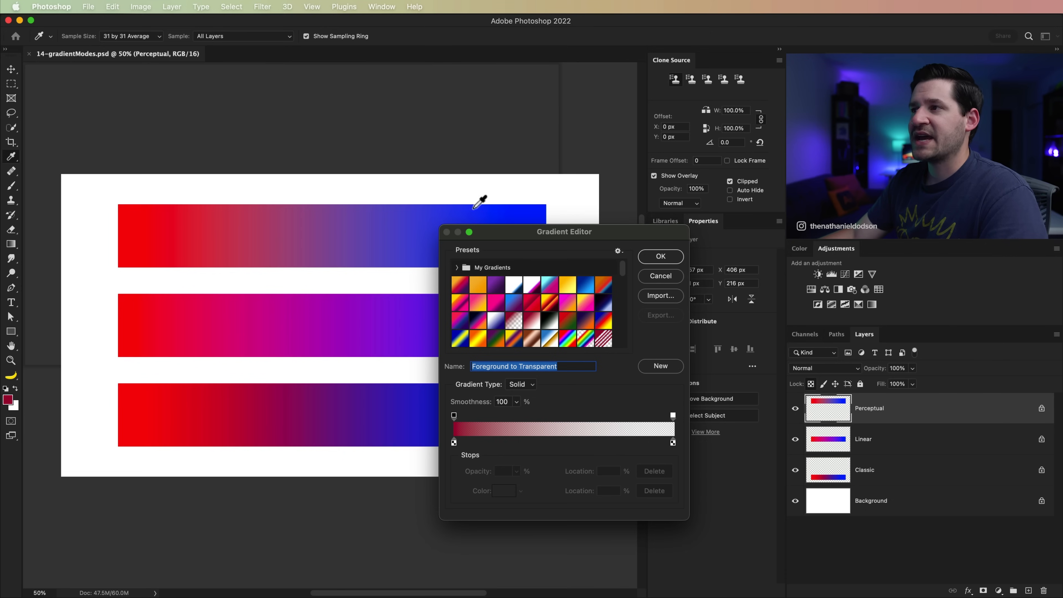
left_click_drag(553, 232, 520, 240)
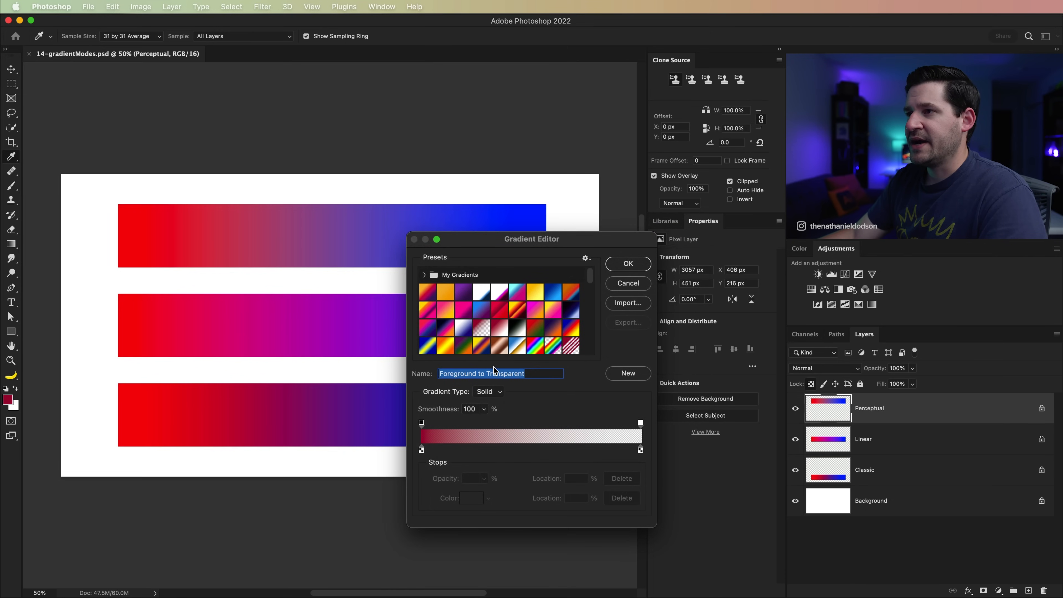
left_click(553, 328)
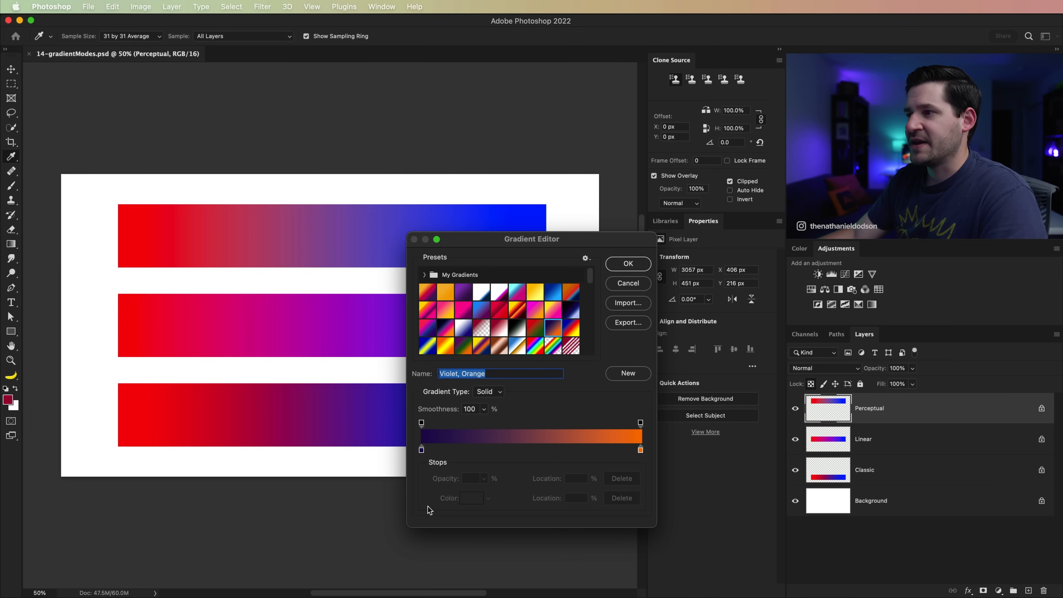
Recolour the gradient's start stop to red (about #f40808) and its end stop to light blue, and accept the gradient
double_click(421, 450)
mouse_move(475, 416)
left_mouse_down()
mouse_move(493, 359)
mouse_move(508, 357)
mouse_move(506, 327)
mouse_move(494, 327)
left_mouse_up()
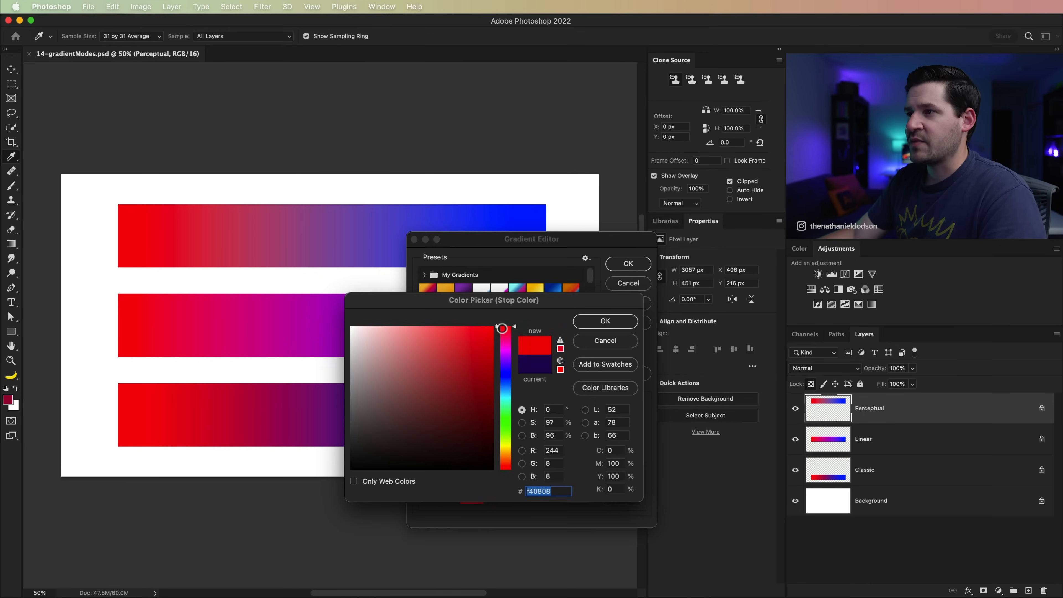
left_click(630, 328)
double_click(640, 448)
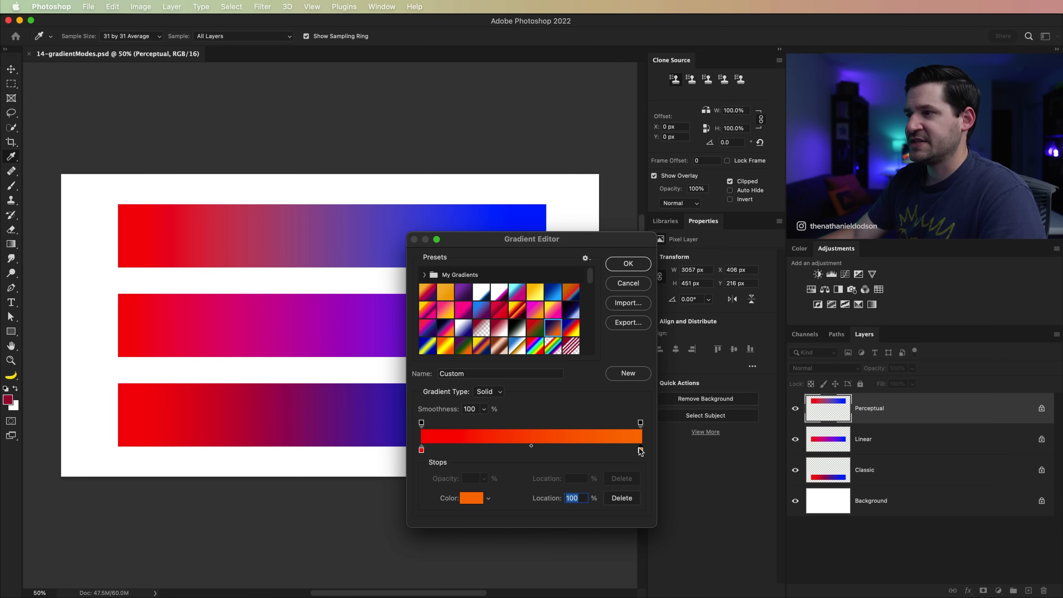
left_click(505, 389)
left_click_drag(477, 345, 463, 330)
left_click(602, 321)
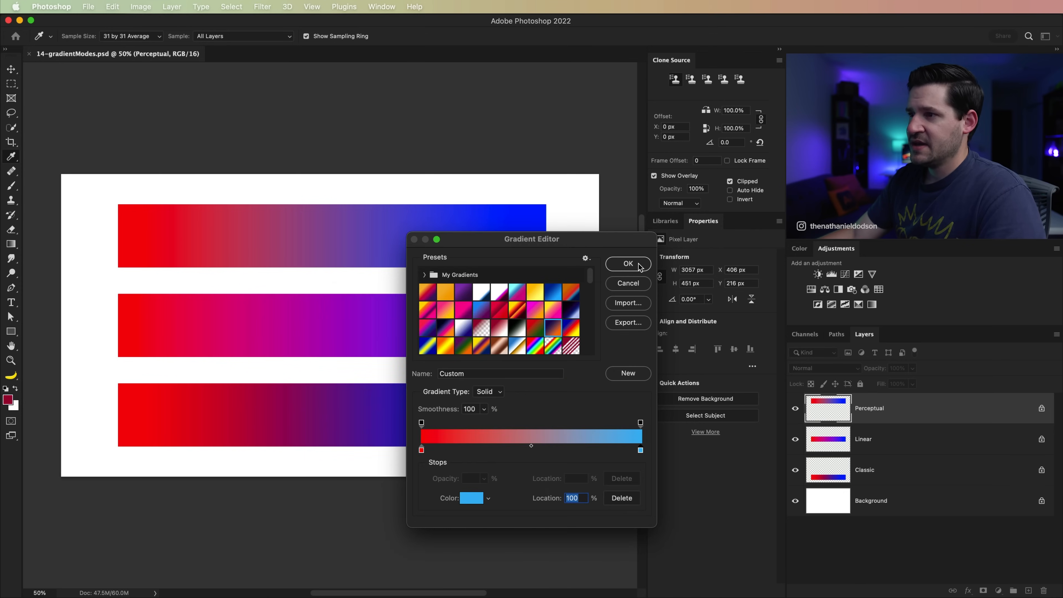
left_click(627, 263)
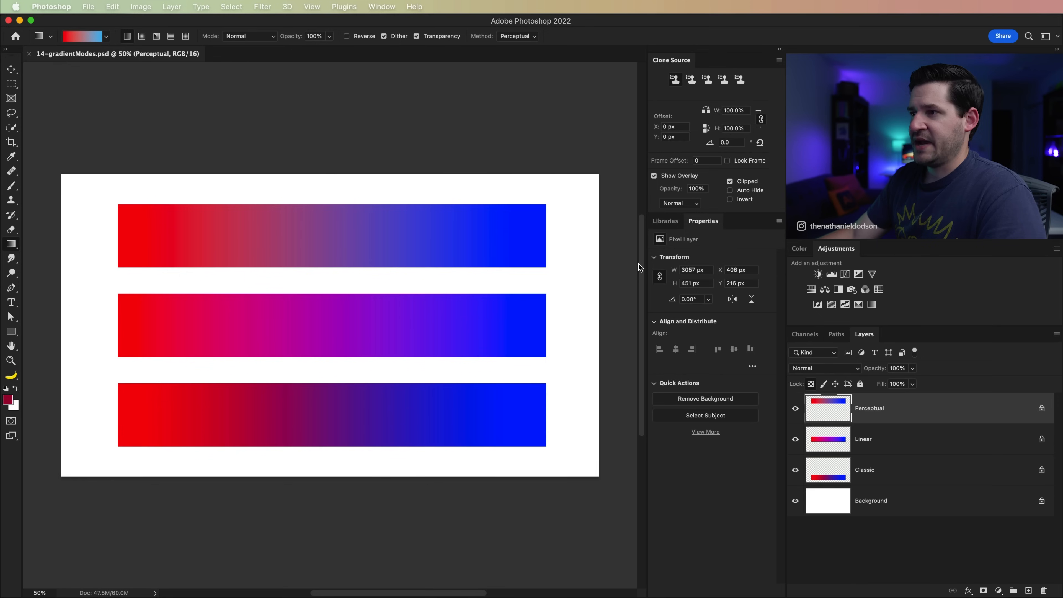
On the Classic layer, redraw the lowest bar's gradient from red to light blue using the Classic method
left_click(891, 476)
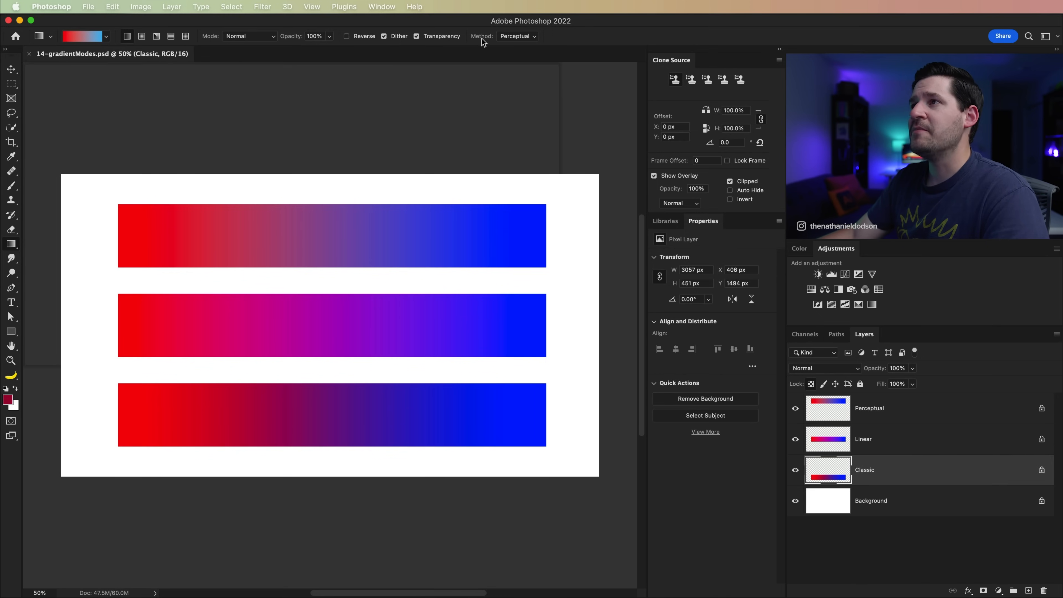
left_click(517, 41)
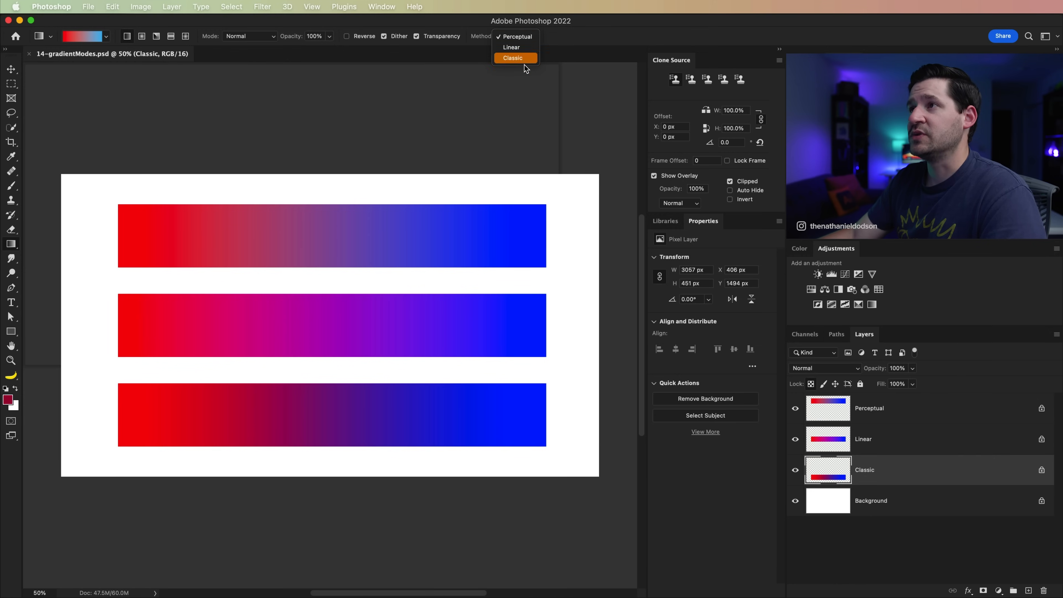
left_click(523, 58)
left_click_drag(146, 411, 522, 404)
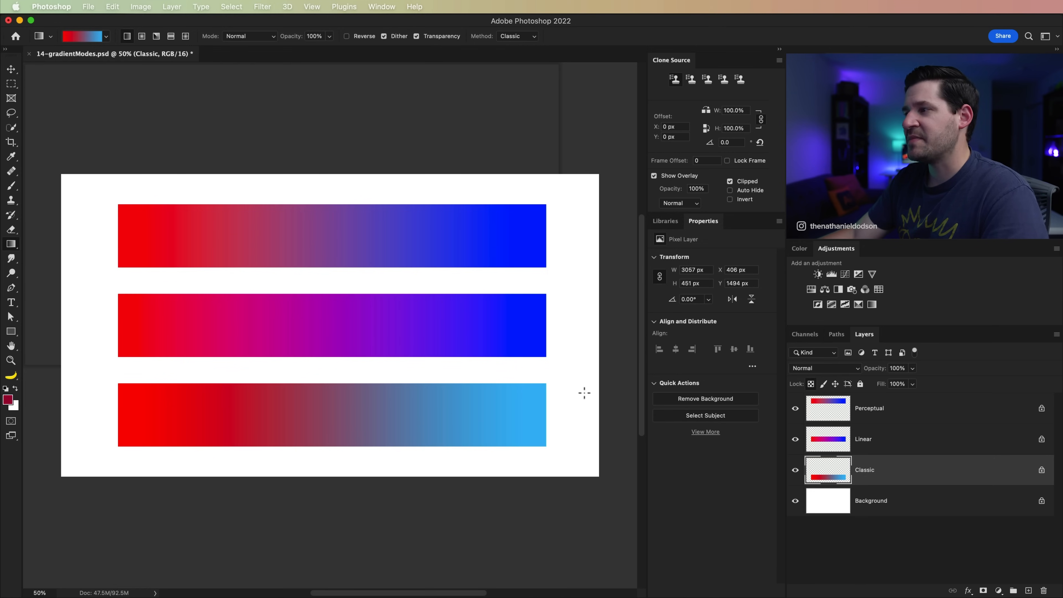
On the Linear layer, redraw the middle bar's gradient from red to light blue using the Linear method
left_click(885, 446)
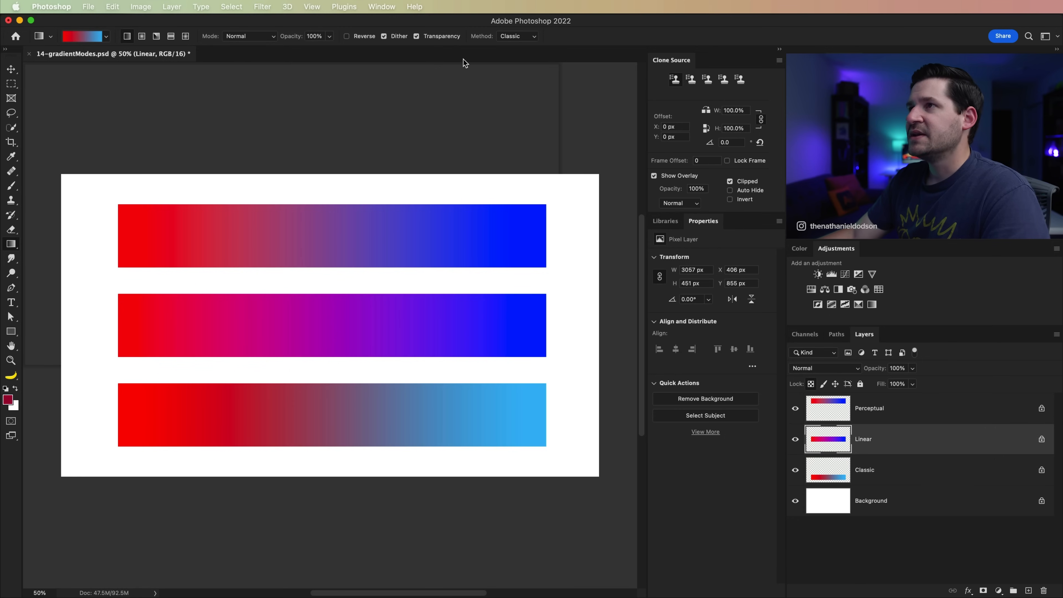
left_click(519, 39)
left_click(515, 27)
left_click_drag(138, 323, 527, 331)
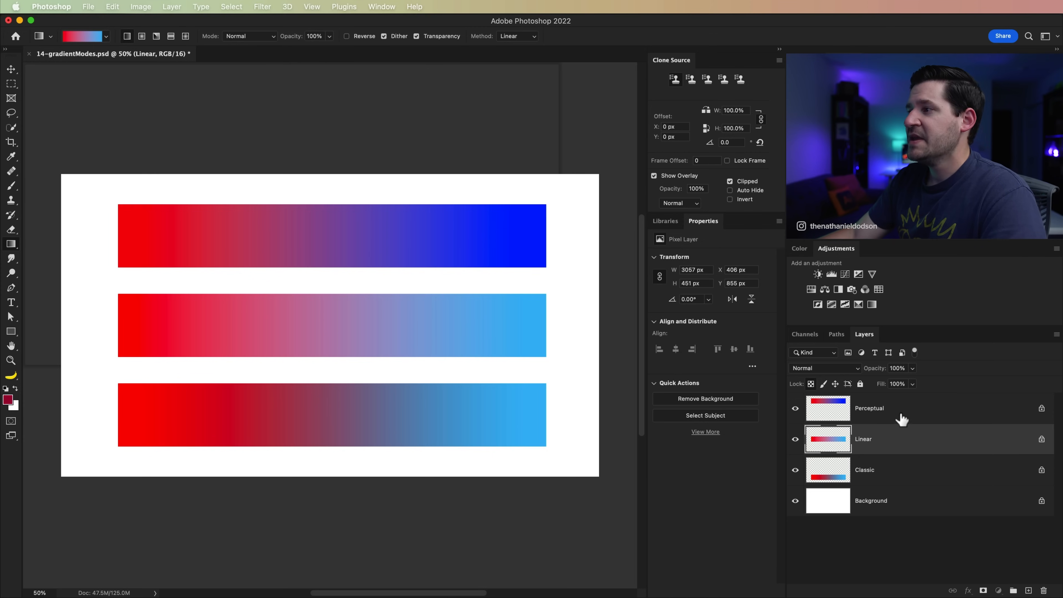
On the Perceptual layer, redraw the uppermost bar's gradient from red to light blue using the Perceptual method
left_click(902, 417)
left_click(518, 35)
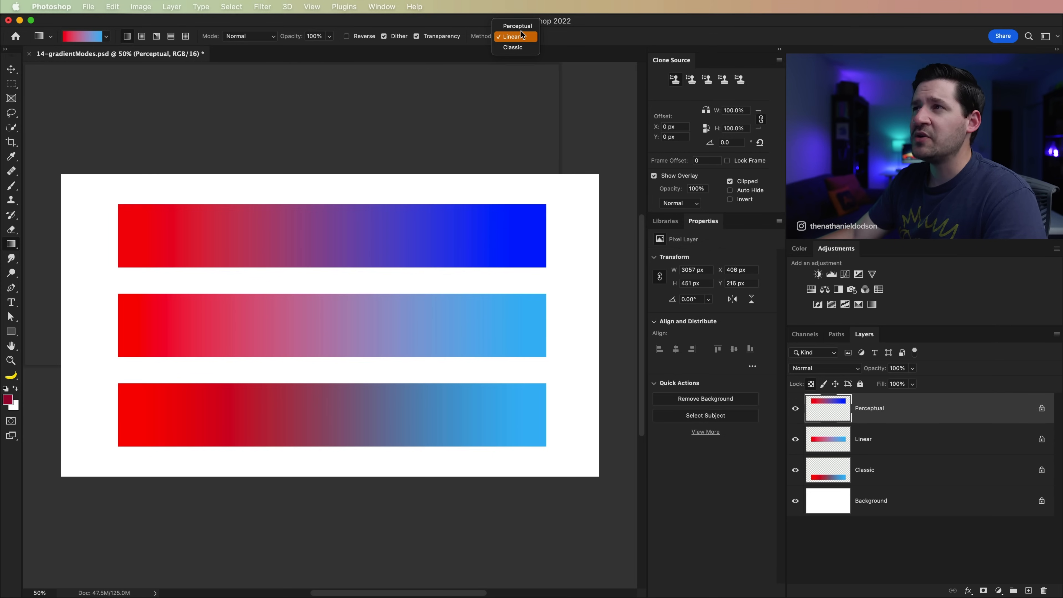
left_click(516, 26)
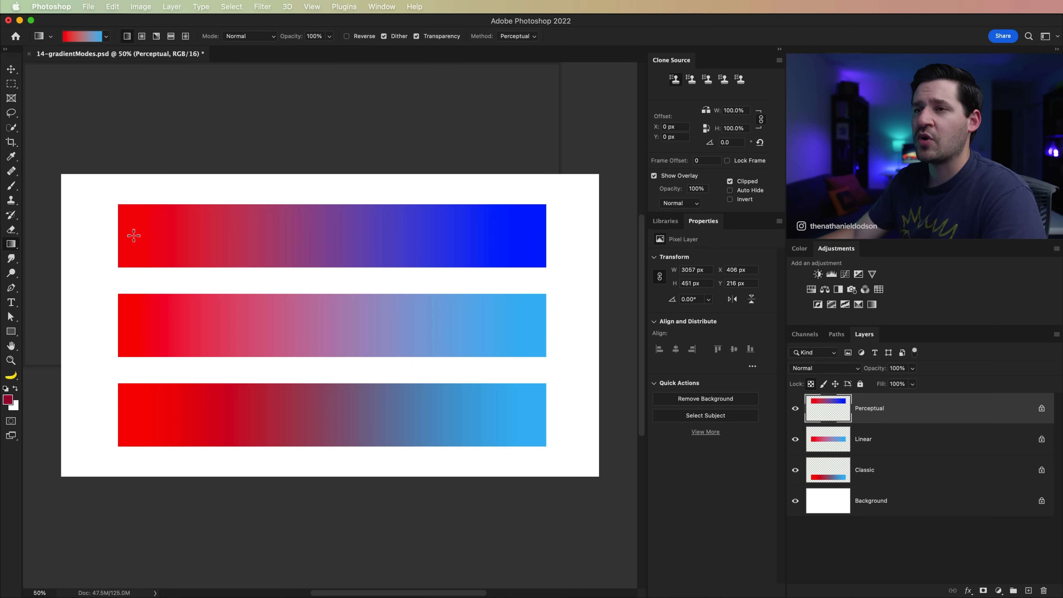
left_click_drag(140, 234, 536, 238)
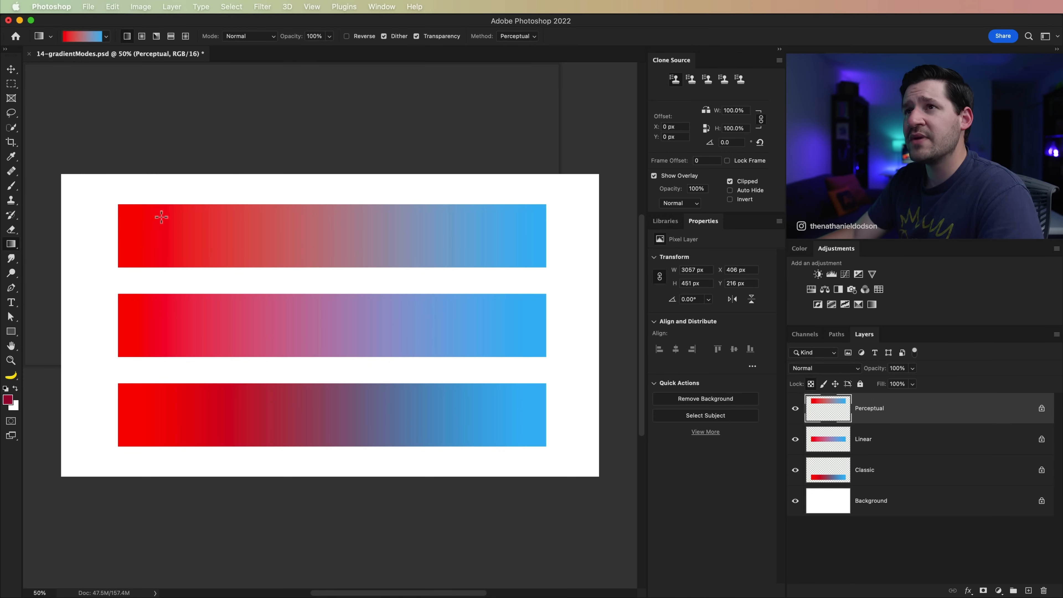
left_click(515, 35)
left_click(519, 38)
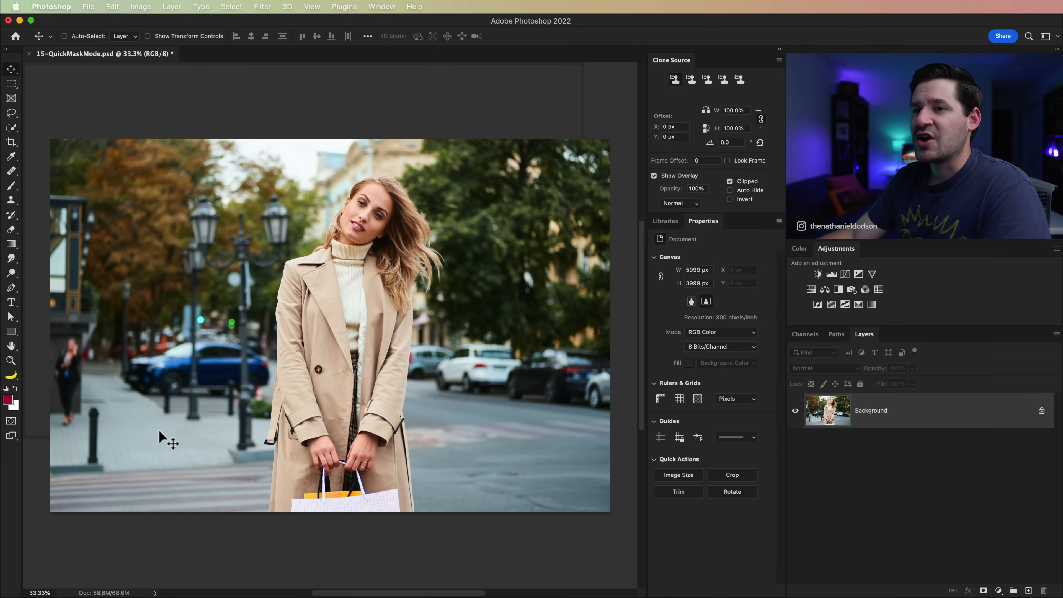
Open the Quick Mask options, shift the overlay colour to a purer green (about #26e600), and accept the settings
left_click(11, 421)
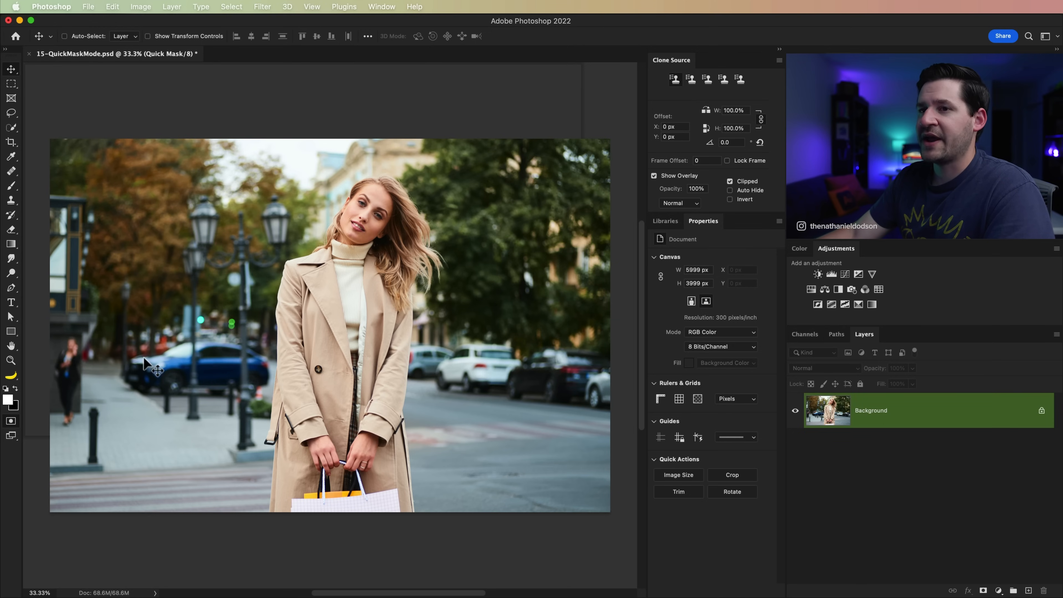
double_click(11, 421)
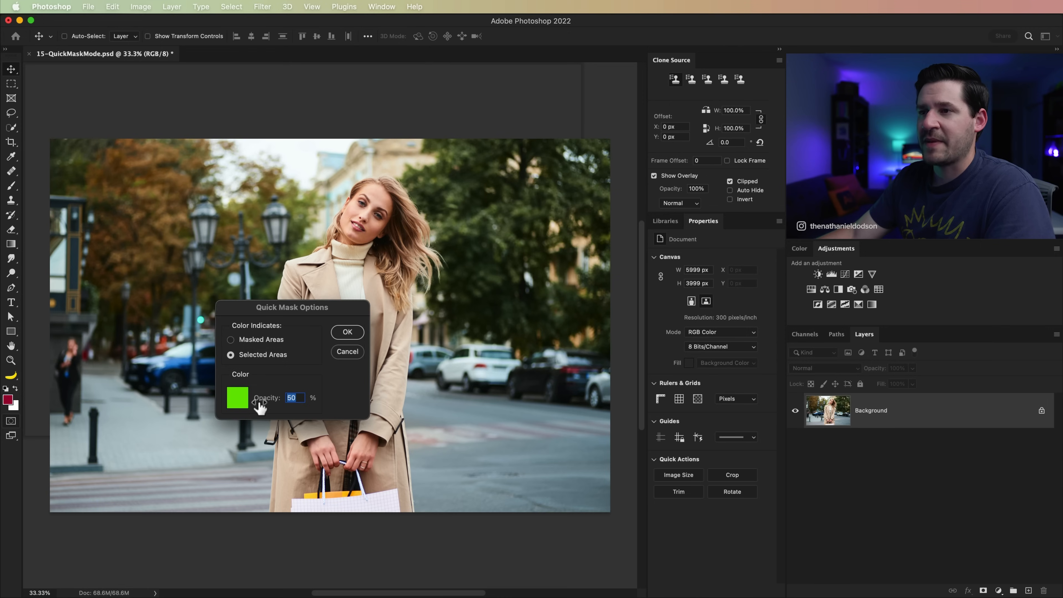
left_click(242, 404)
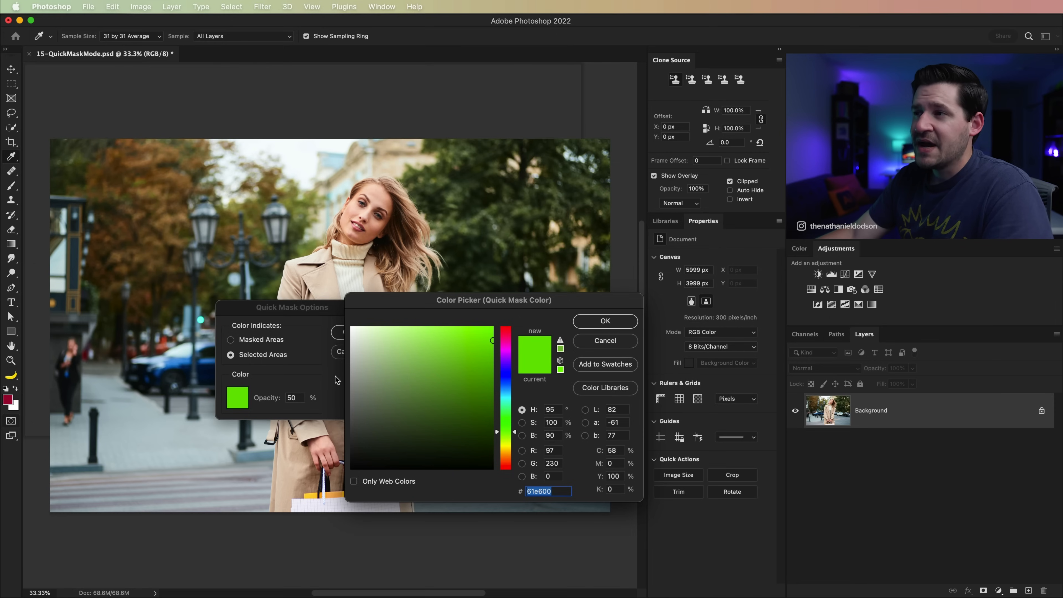
left_click(505, 341)
left_click(506, 388)
left_click(507, 427)
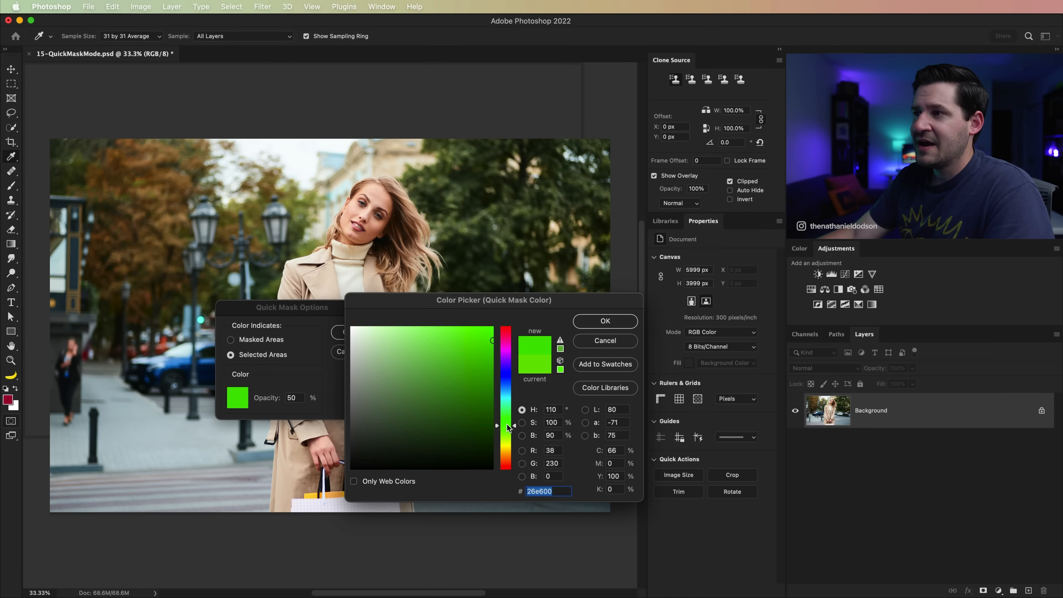
left_click(595, 326)
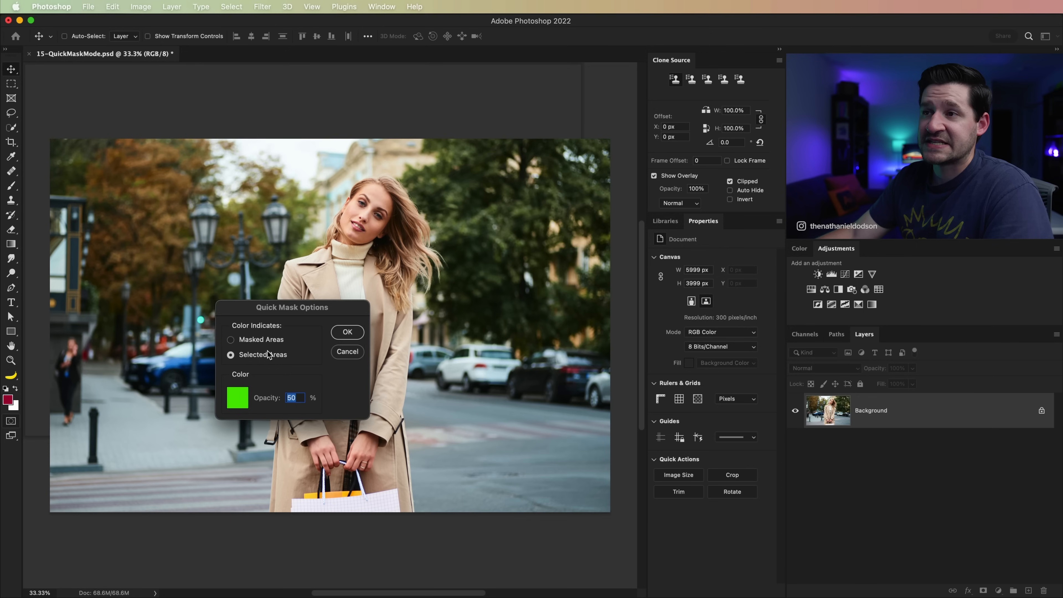
left_click(355, 335)
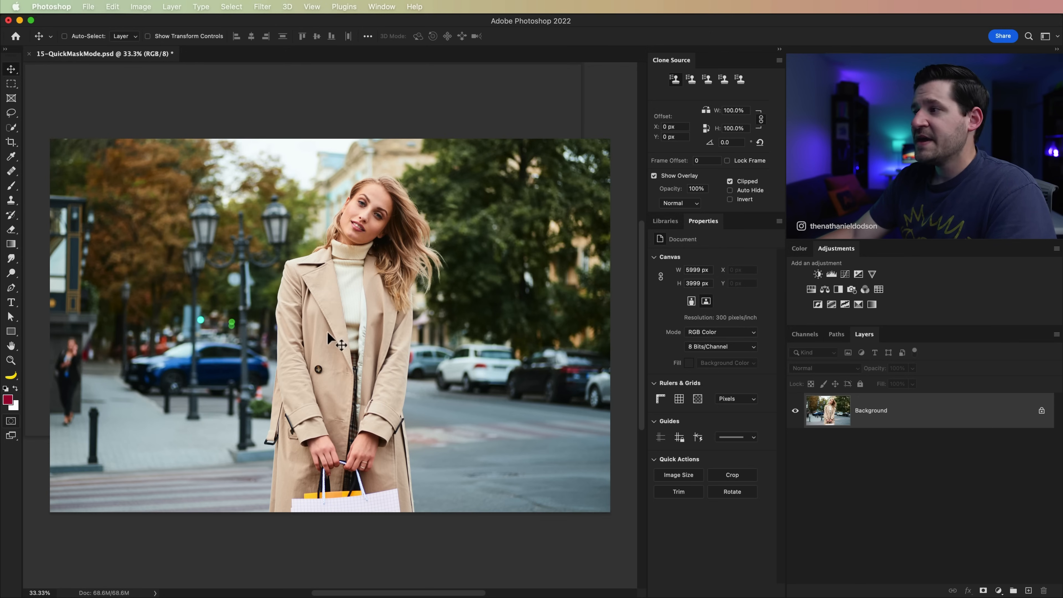
Enter Quick Mask mode and paint over the large autumn tree beside the building with a black 500 px soft brush
left_click(12, 426)
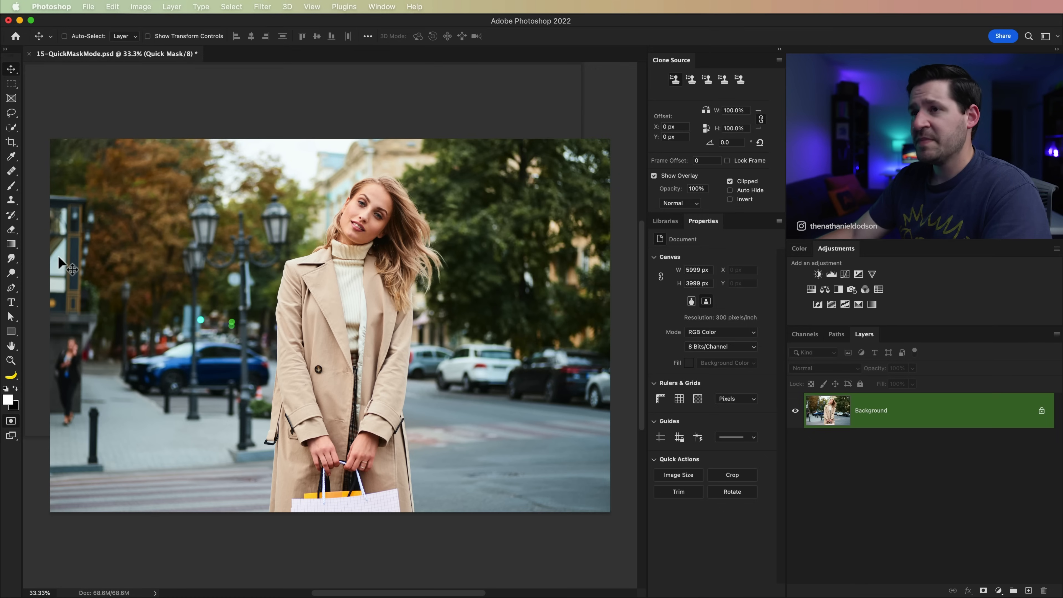
key("b")
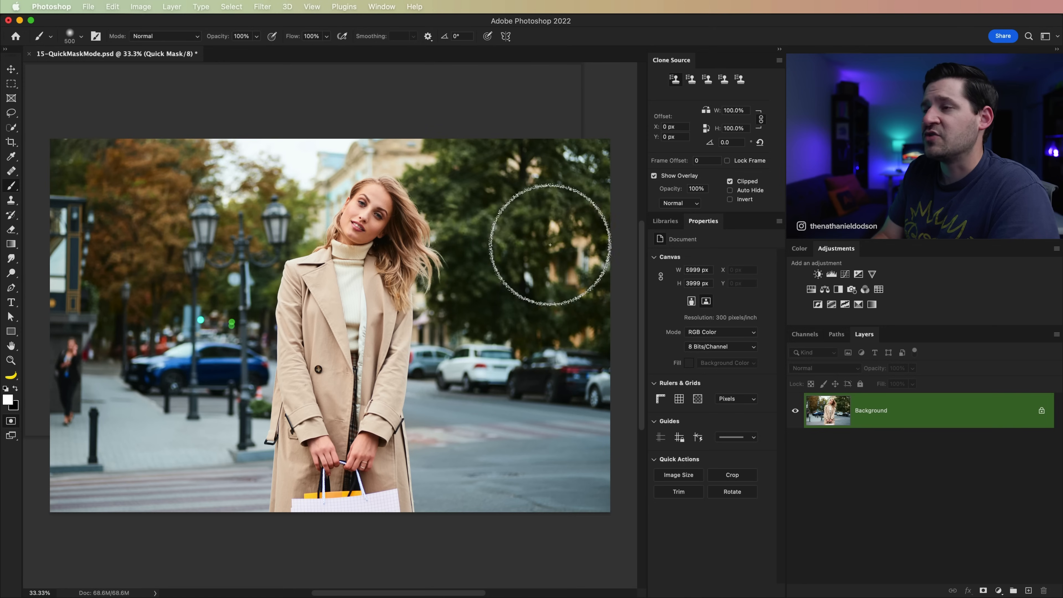
key("x")
left_click(66, 157)
mouse_move(66, 158)
left_mouse_down()
mouse_move(95, 168)
mouse_move(171, 148)
mouse_move(126, 279)
mouse_move(151, 291)
mouse_move(136, 330)
mouse_move(121, 310)
left_mouse_up()
Reduce the brush to 250 px and paint the remaining foliage around the street lamps up to the woman's shoulder
key("bracketleft")
key("bracketleft")
key("bracketleft")
key("bracketleft")
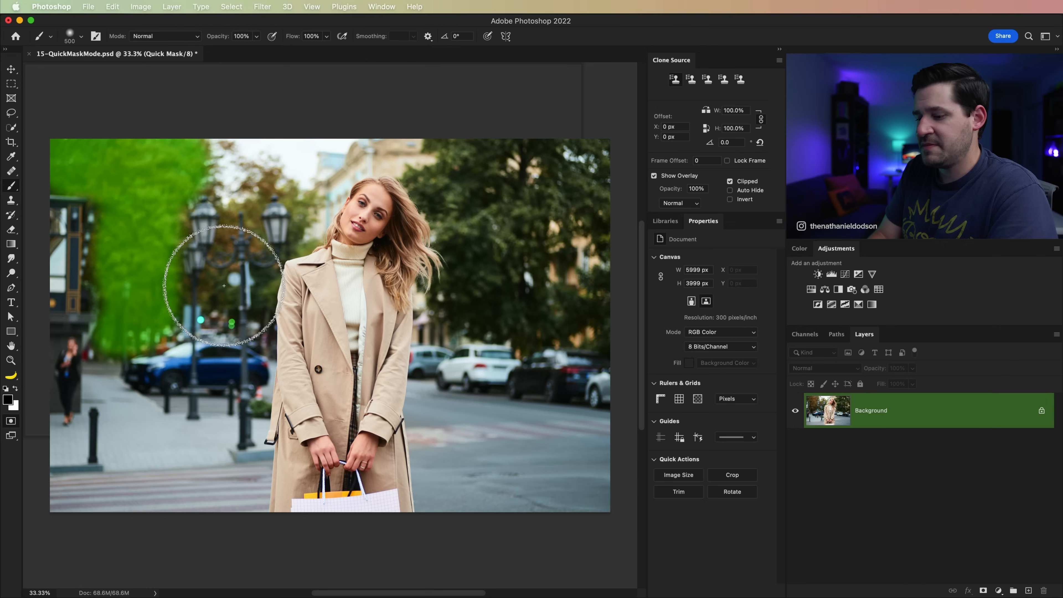
mouse_move(219, 296)
left_mouse_down()
mouse_move(189, 301)
mouse_move(237, 287)
mouse_move(280, 298)
mouse_move(220, 185)
mouse_move(293, 203)
mouse_move(313, 251)
mouse_move(302, 272)
mouse_move(268, 285)
mouse_move(290, 242)
left_mouse_up()
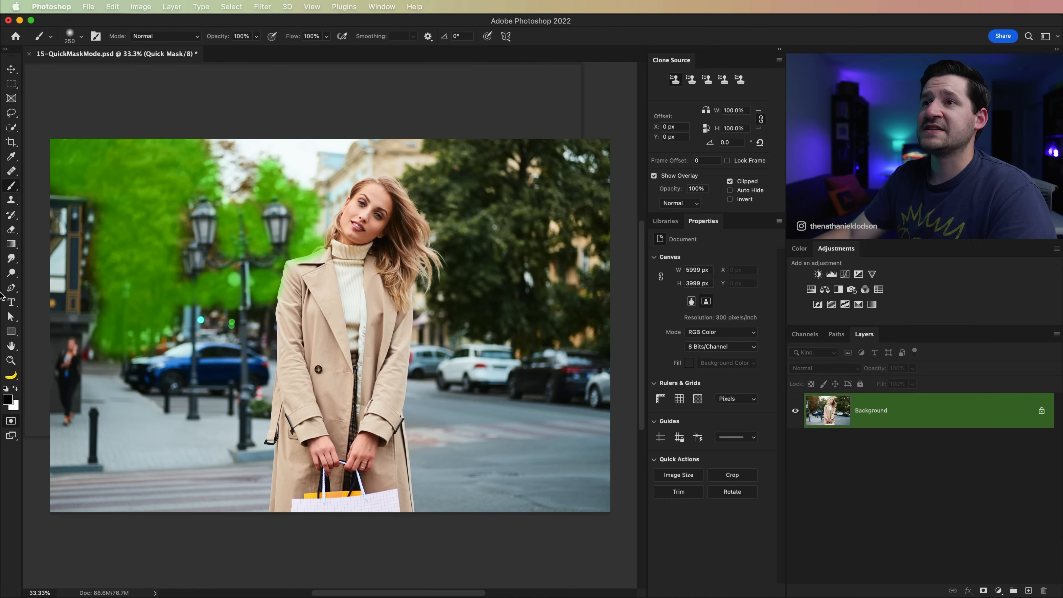
Leave Quick Mask mode to turn the painted foliage into a selection
key("q")
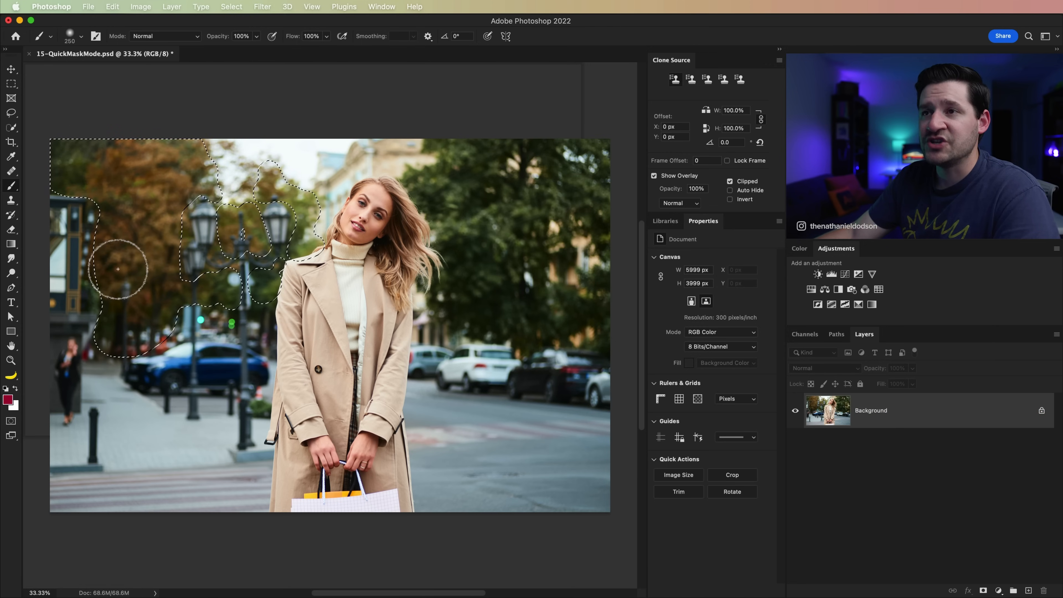
right_click(143, 215)
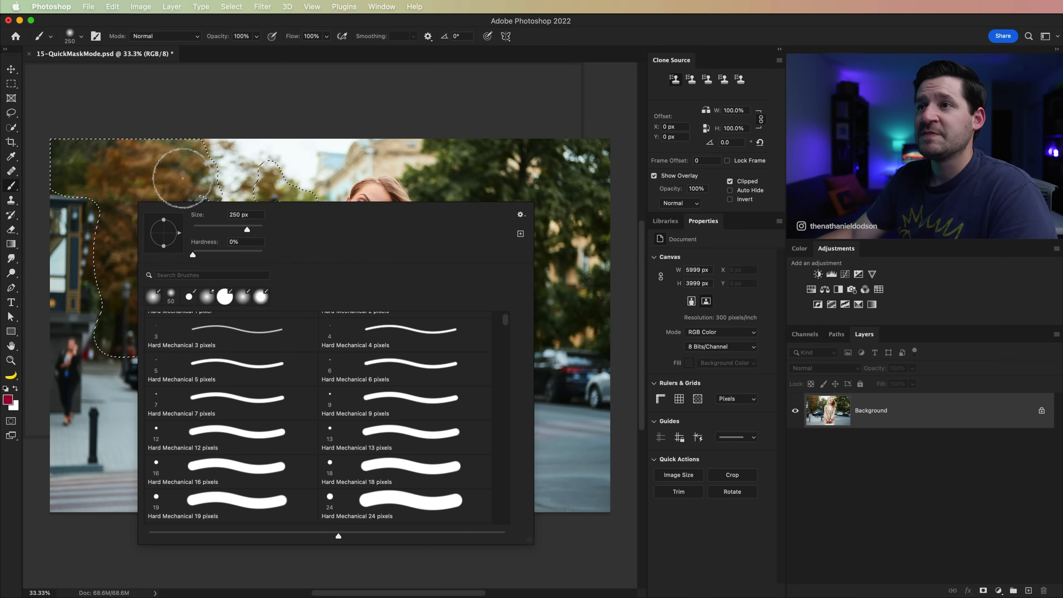
left_click(206, 116)
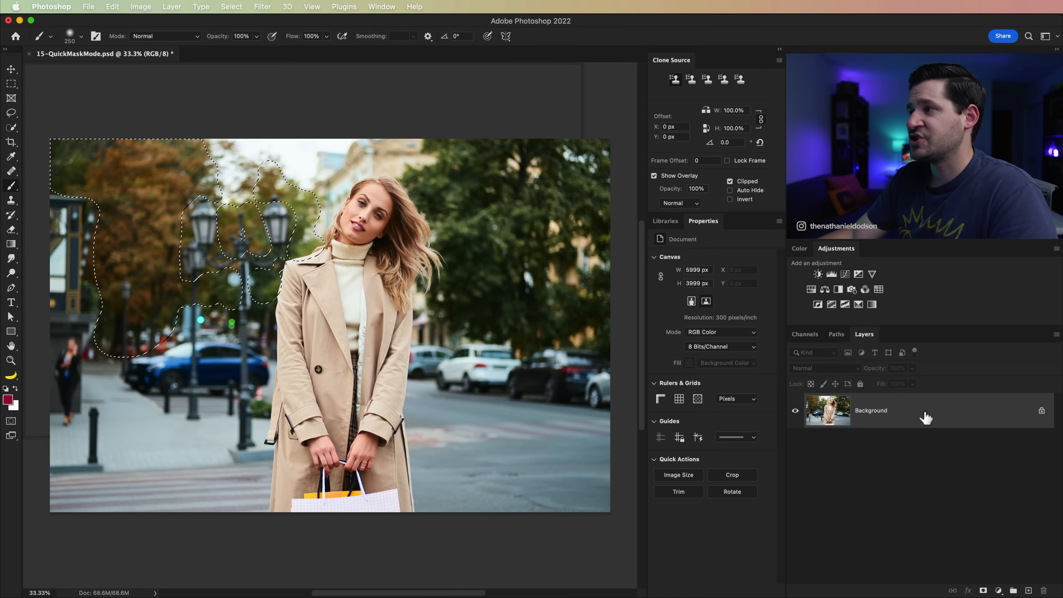
Add a Curves adjustment for the selected foliage and raise its Green curve at input 132 to output 170
left_click(844, 274)
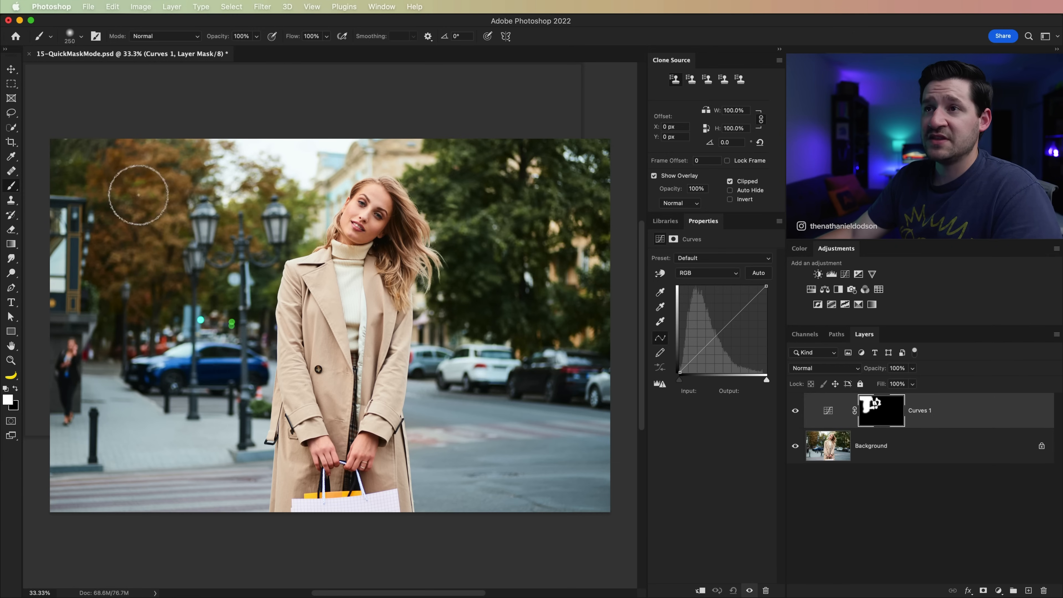
left_click(705, 275)
left_click(706, 296)
left_click_drag(725, 329, 722, 324)
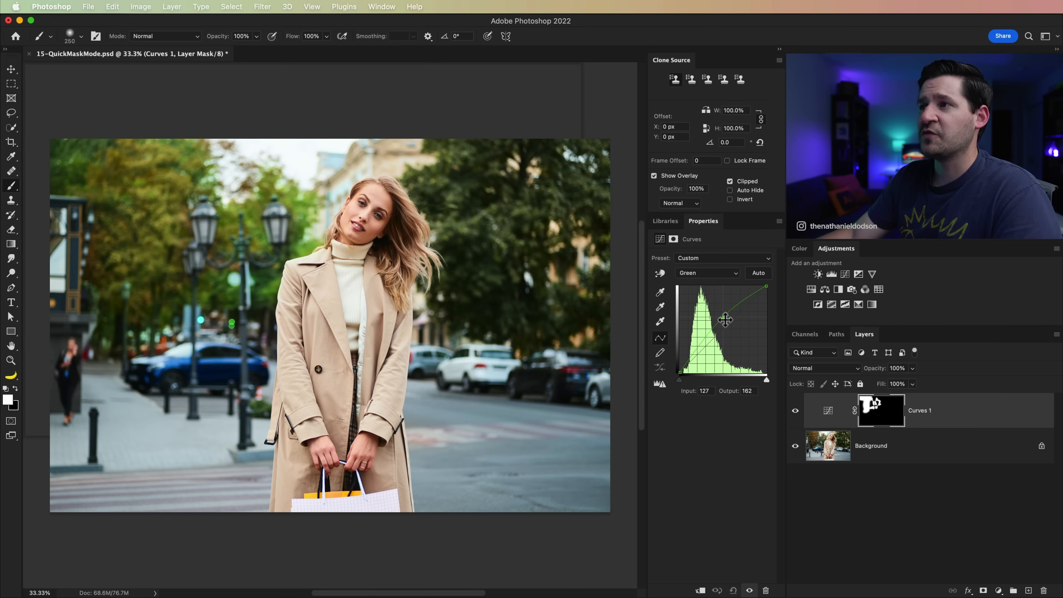
Lower the Red curve at input 149 to output 127 and raise the Blue curve at input 114 to output 139
left_click(707, 272)
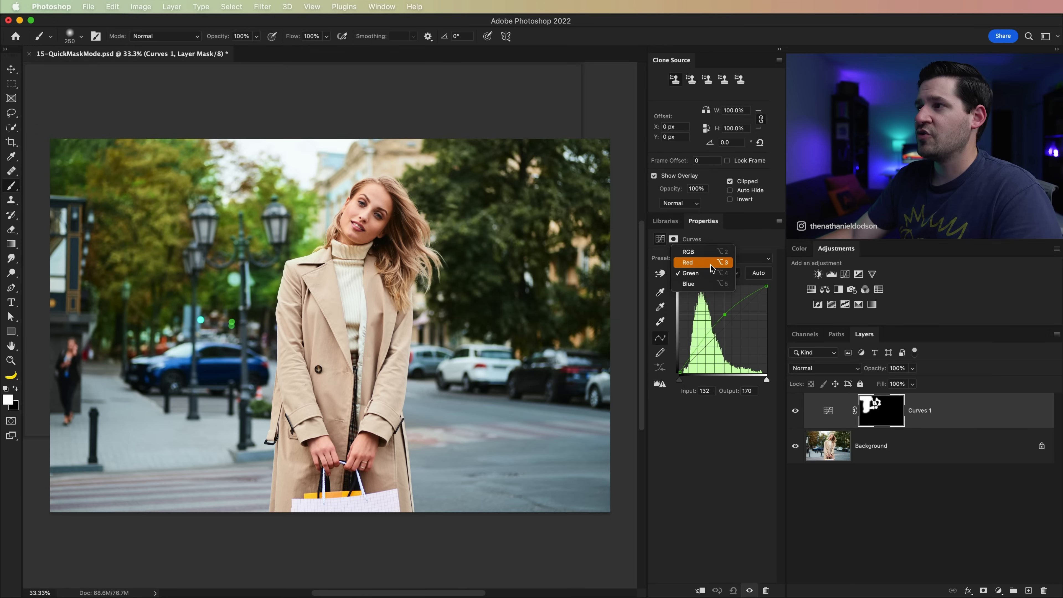
left_click(695, 261)
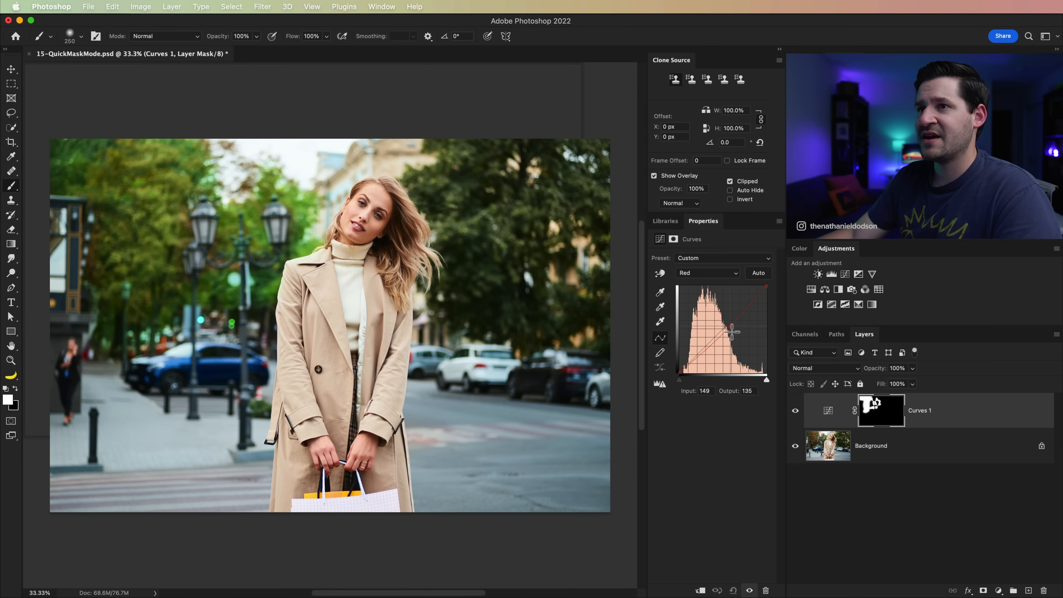
left_click(707, 273)
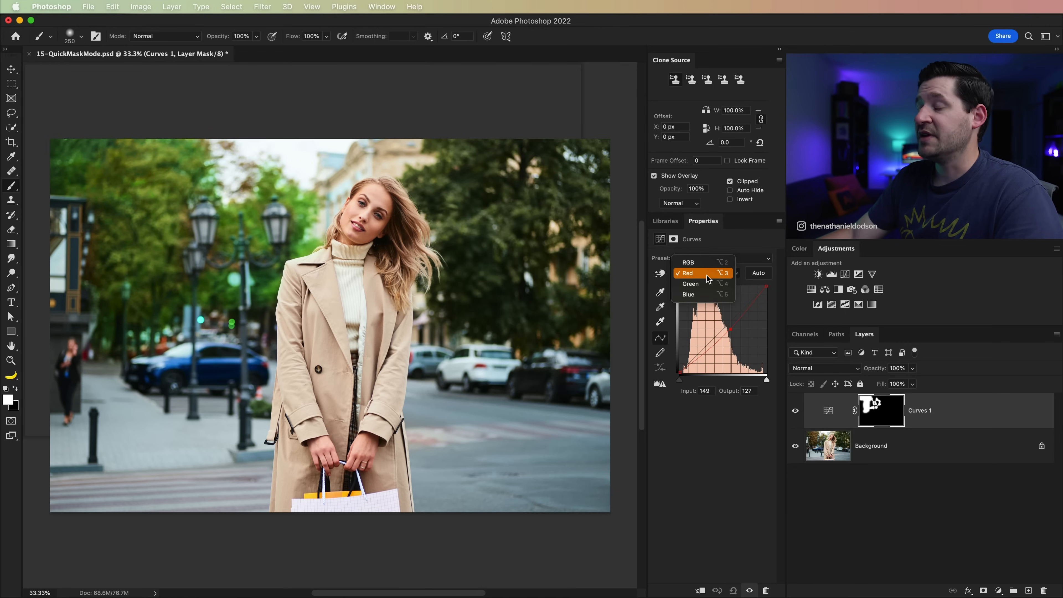
left_click(707, 294)
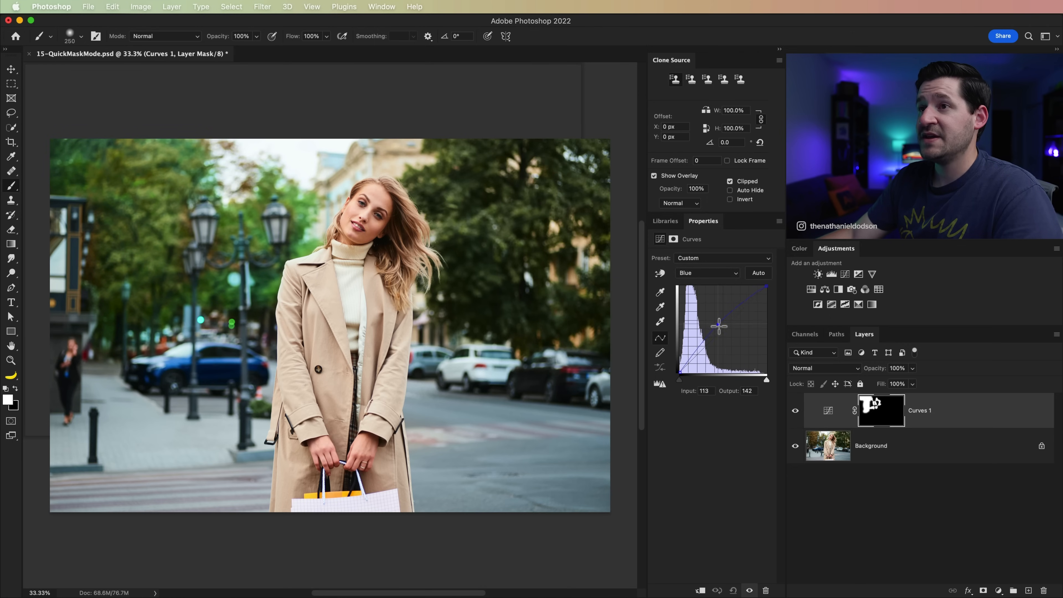
Darken the foliage on the RGB curve with points at about input 59, output 38 and at input 148, output 134
left_click(705, 274)
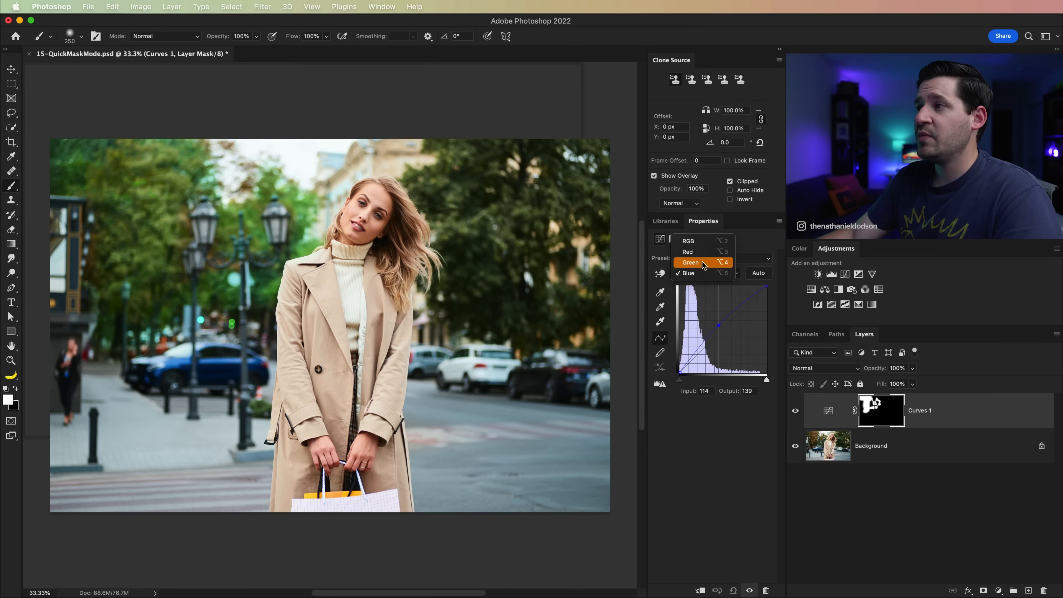
left_click(703, 240)
left_click_drag(701, 356, 703, 359)
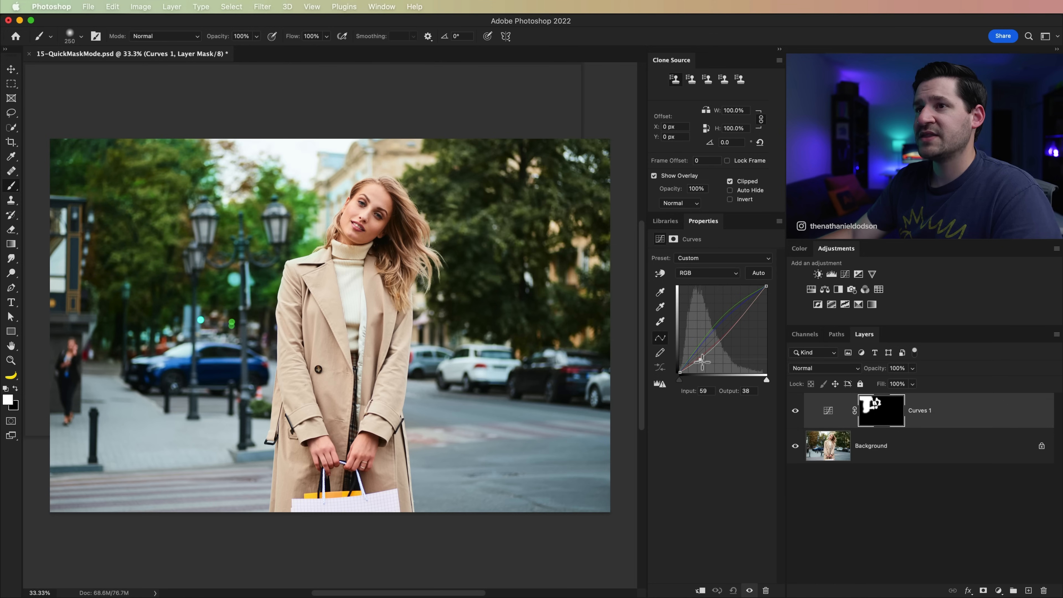
left_click_drag(724, 338, 728, 333)
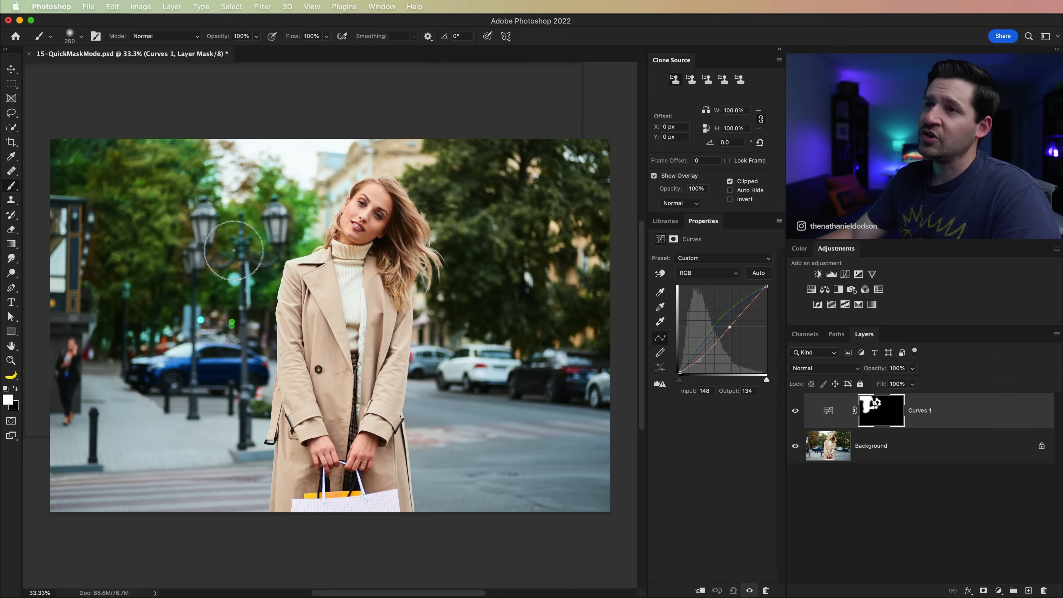
Load the Curves layer's mask as a selection and add a Vibrance adjustment with Vibrance set to -38
key("v")
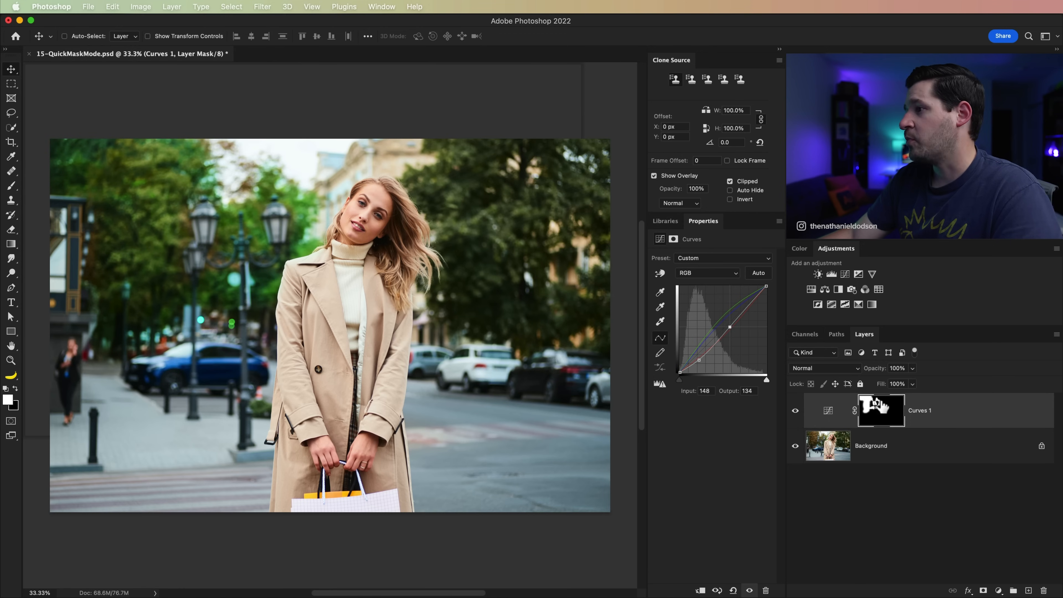
left_click(871, 276)
key("super+z")
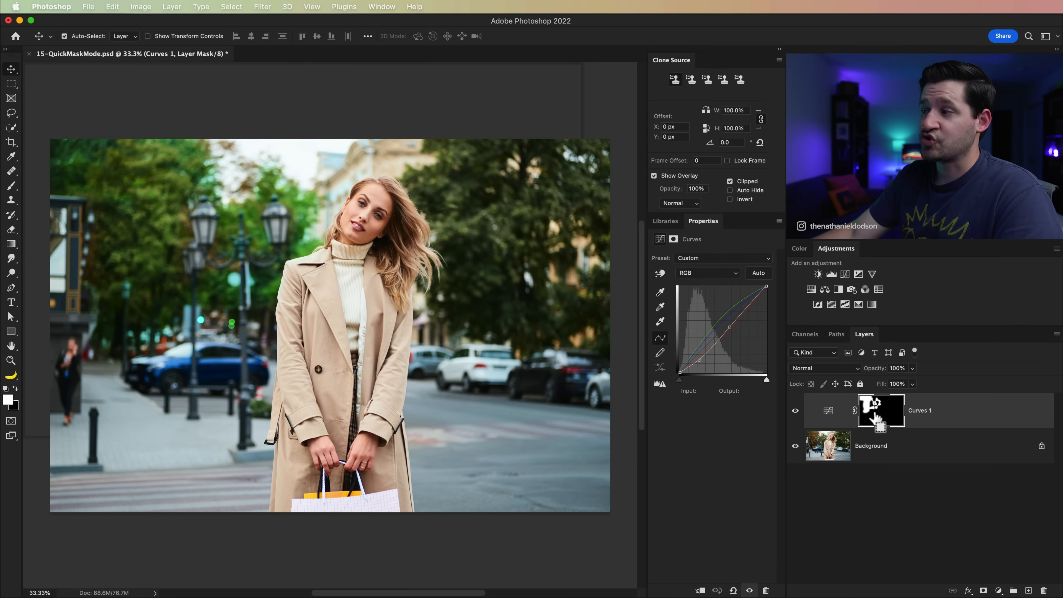
left_click(873, 420, "super")
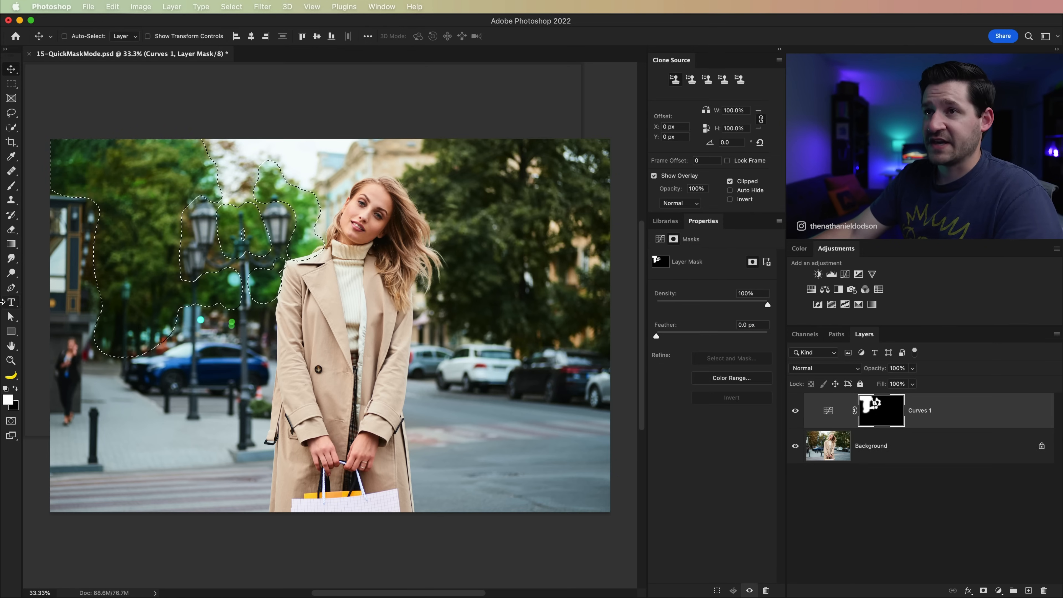
left_click(871, 276)
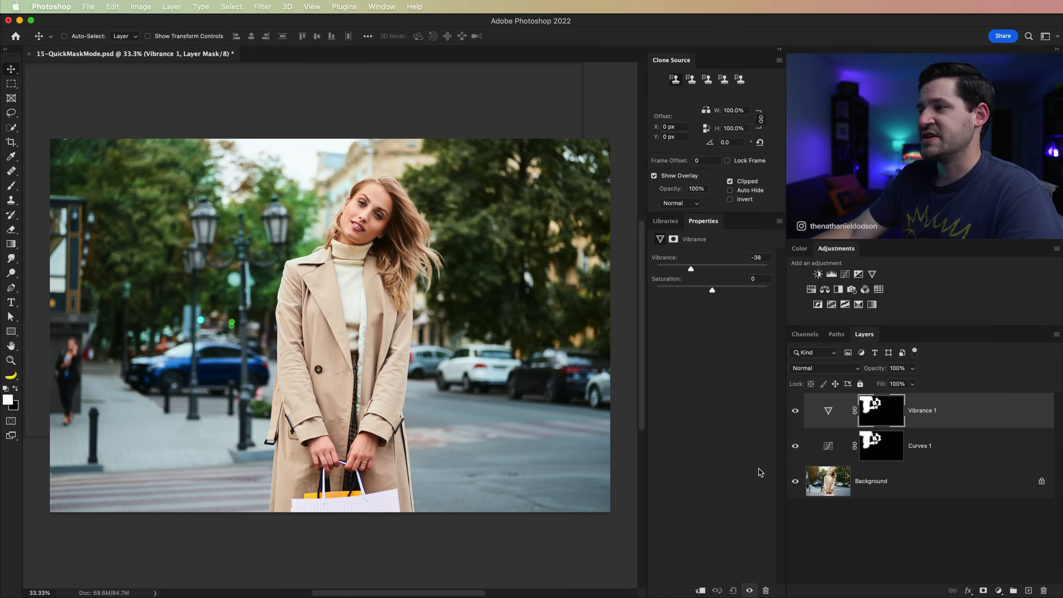
Compare the original photo with the adjusted version by temporarily hiding every layer except the Background
left_click(796, 481, "alt")
left_click(796, 481, "alt")
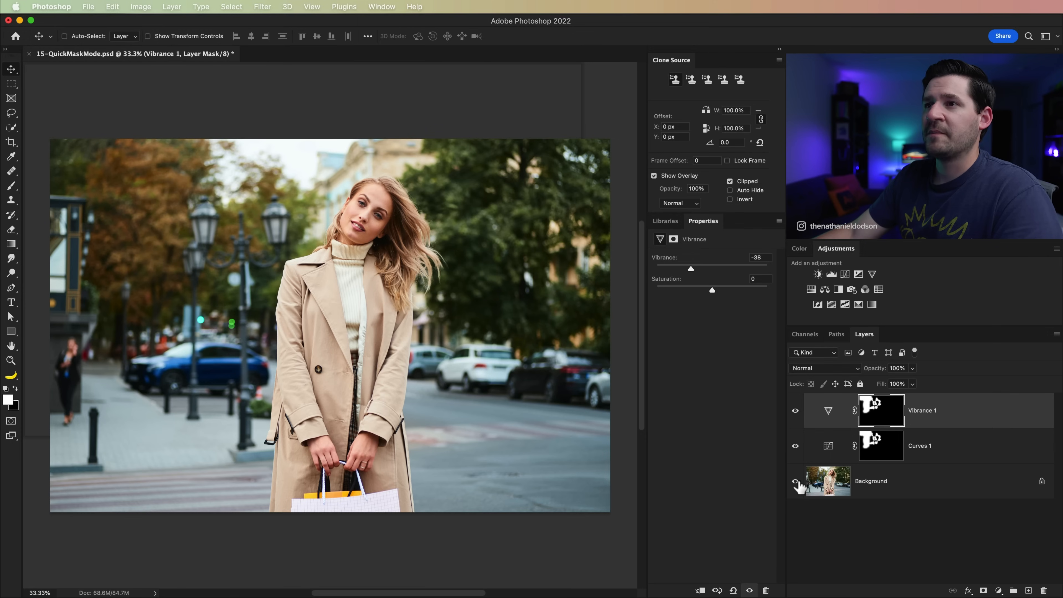